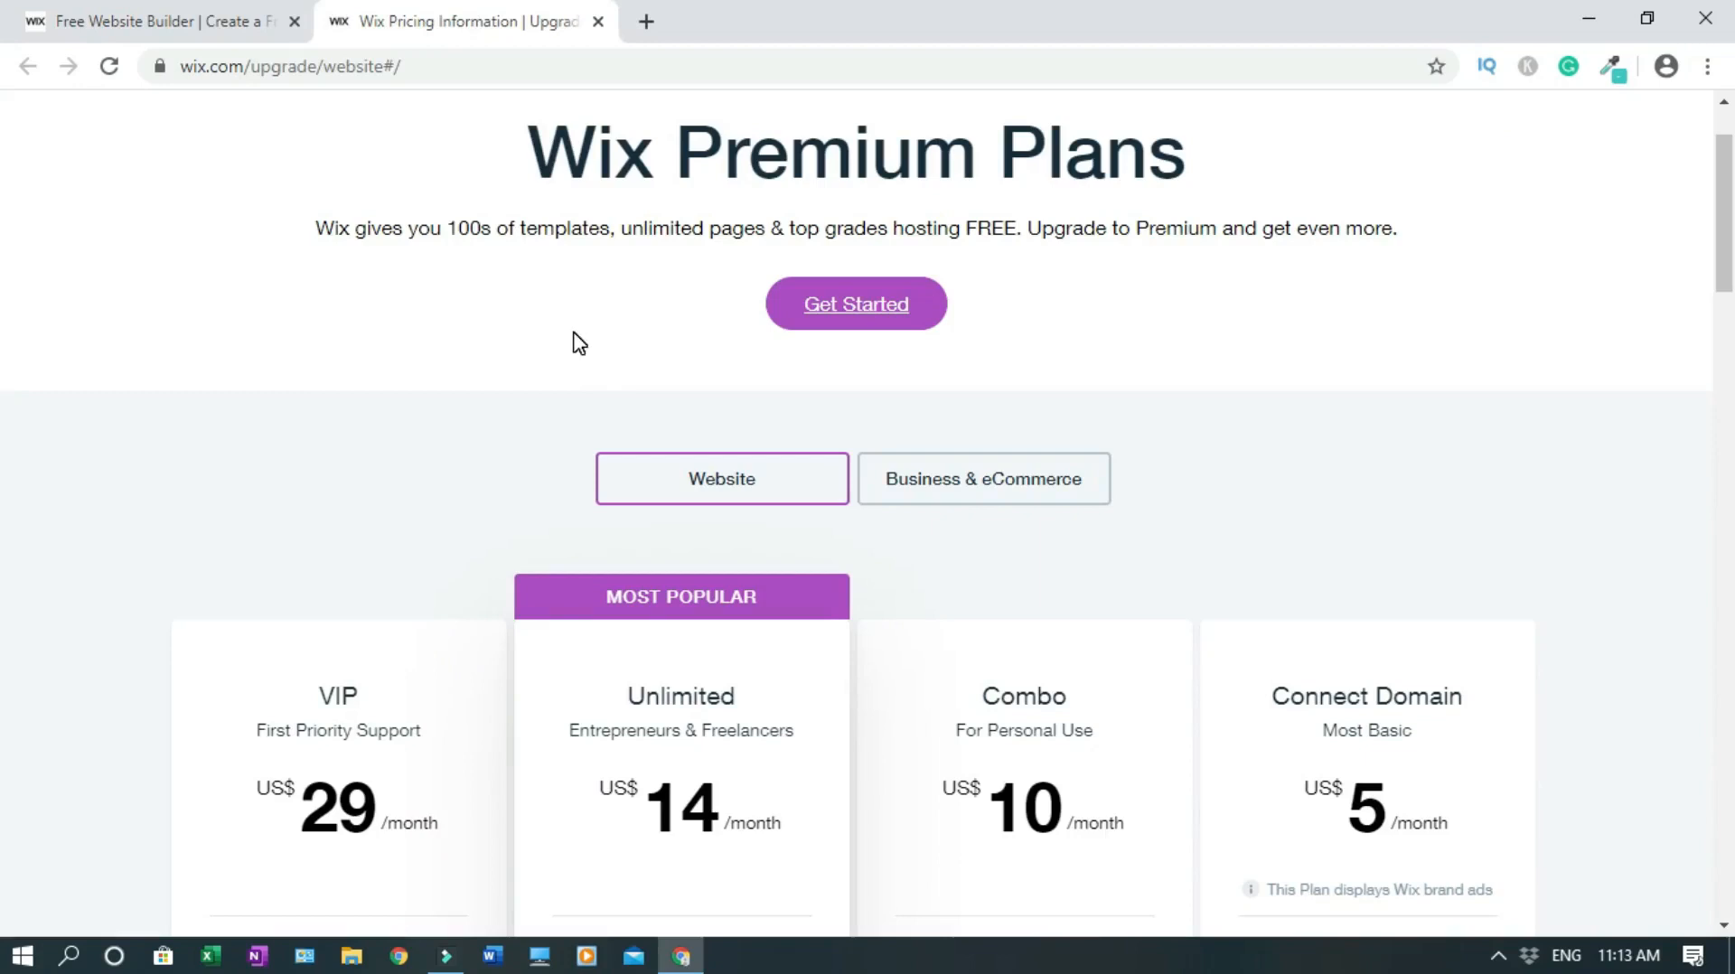
Step: Look through the website features and template sections on the Wix homepage
{"action": "key", "text": "ctrl+shift+Tab"}
{"action": "scroll", "coordinate": [5, 389], "scroll_direction": "down", "scroll_amount": 10}
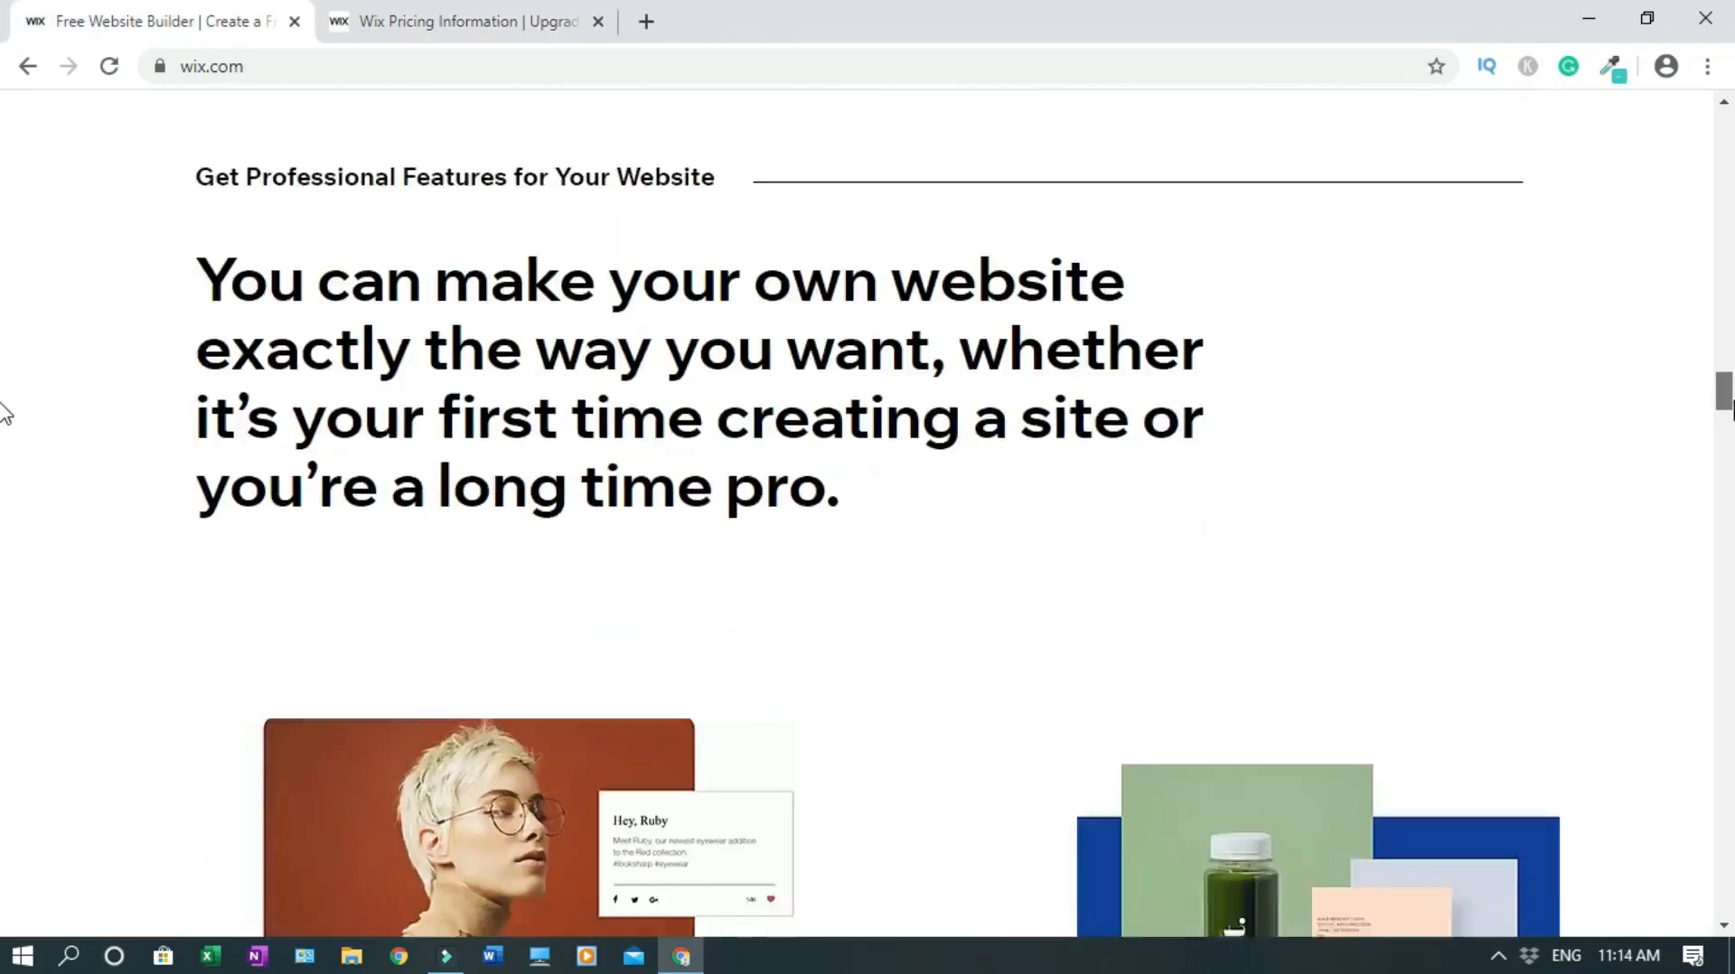
{"action": "left_click_drag", "start_coordinate": [1728, 432], "coordinate": [1728, 809]}
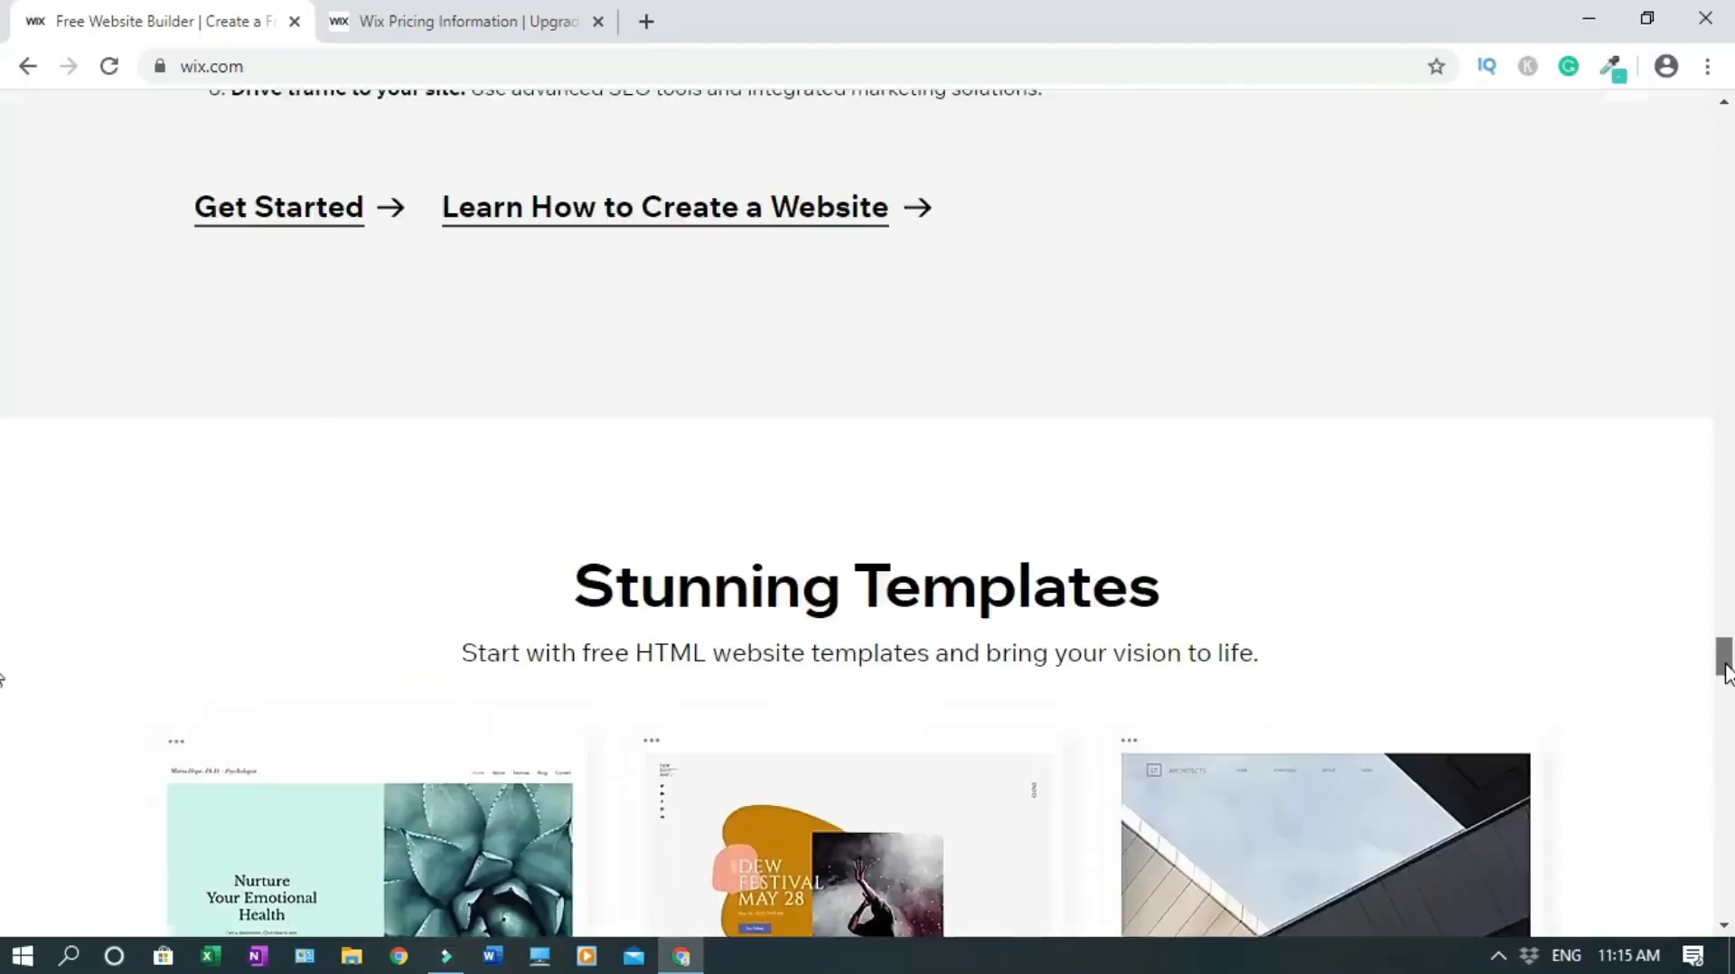
{"action": "scroll", "coordinate": [4, 592], "scroll_direction": "up", "scroll_amount": 20}
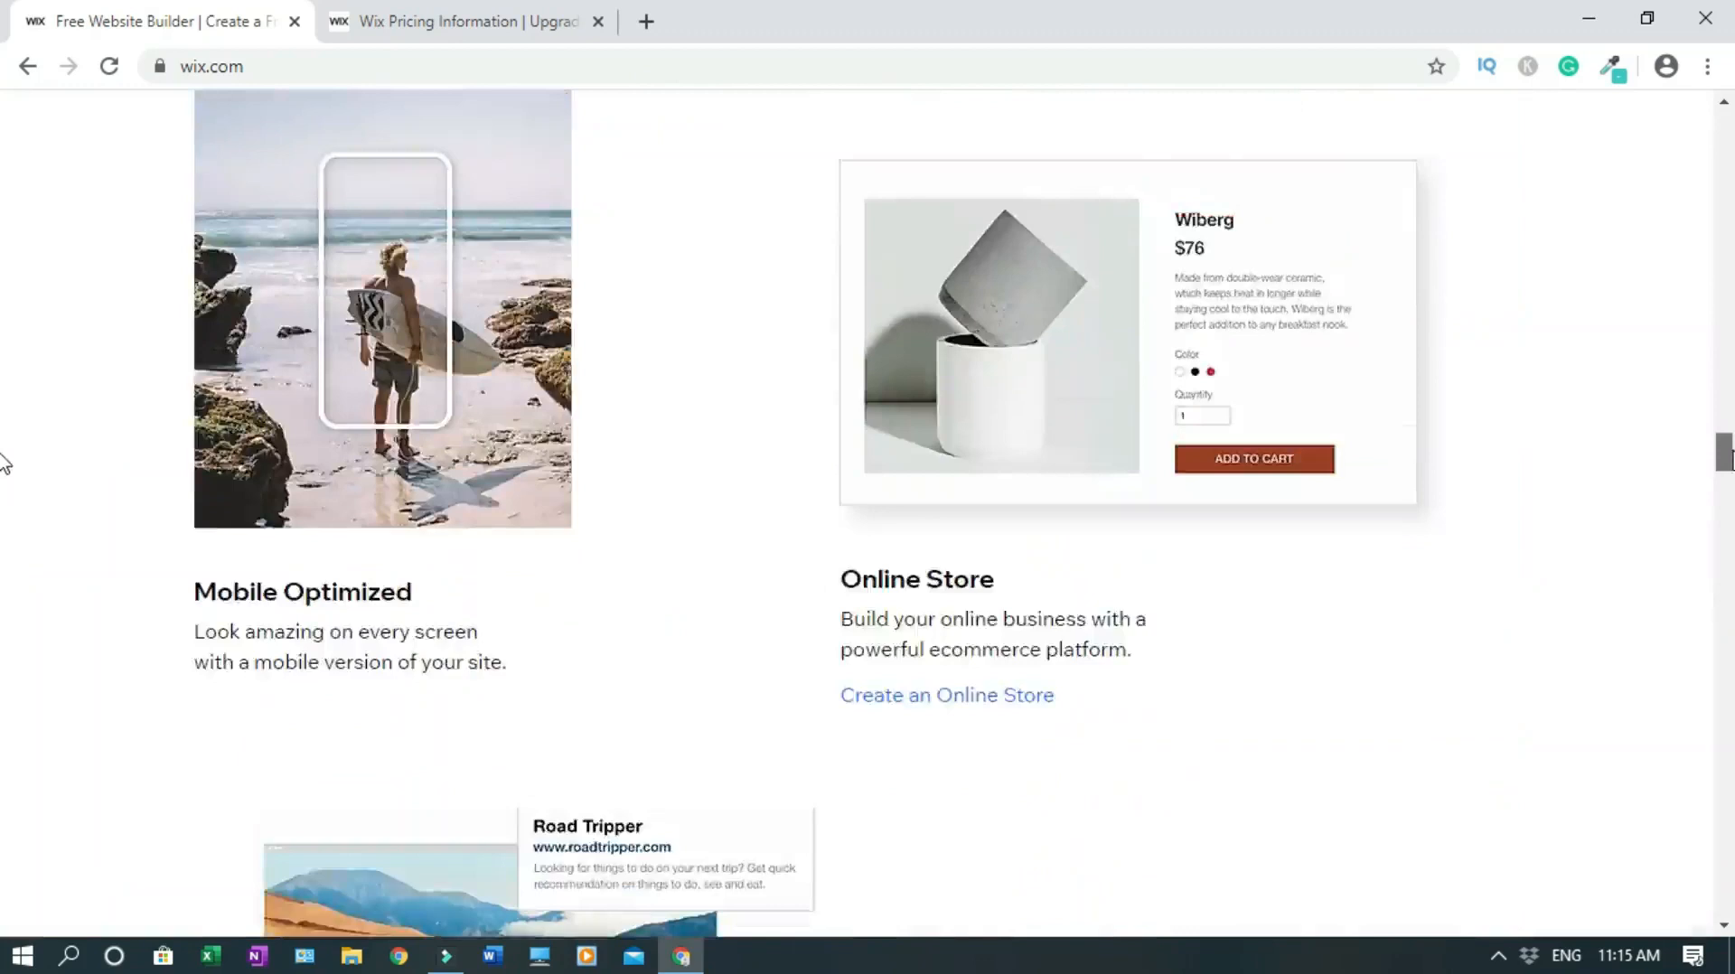
{"action": "scroll", "coordinate": [4, 298], "scroll_direction": "up", "scroll_amount": 10}
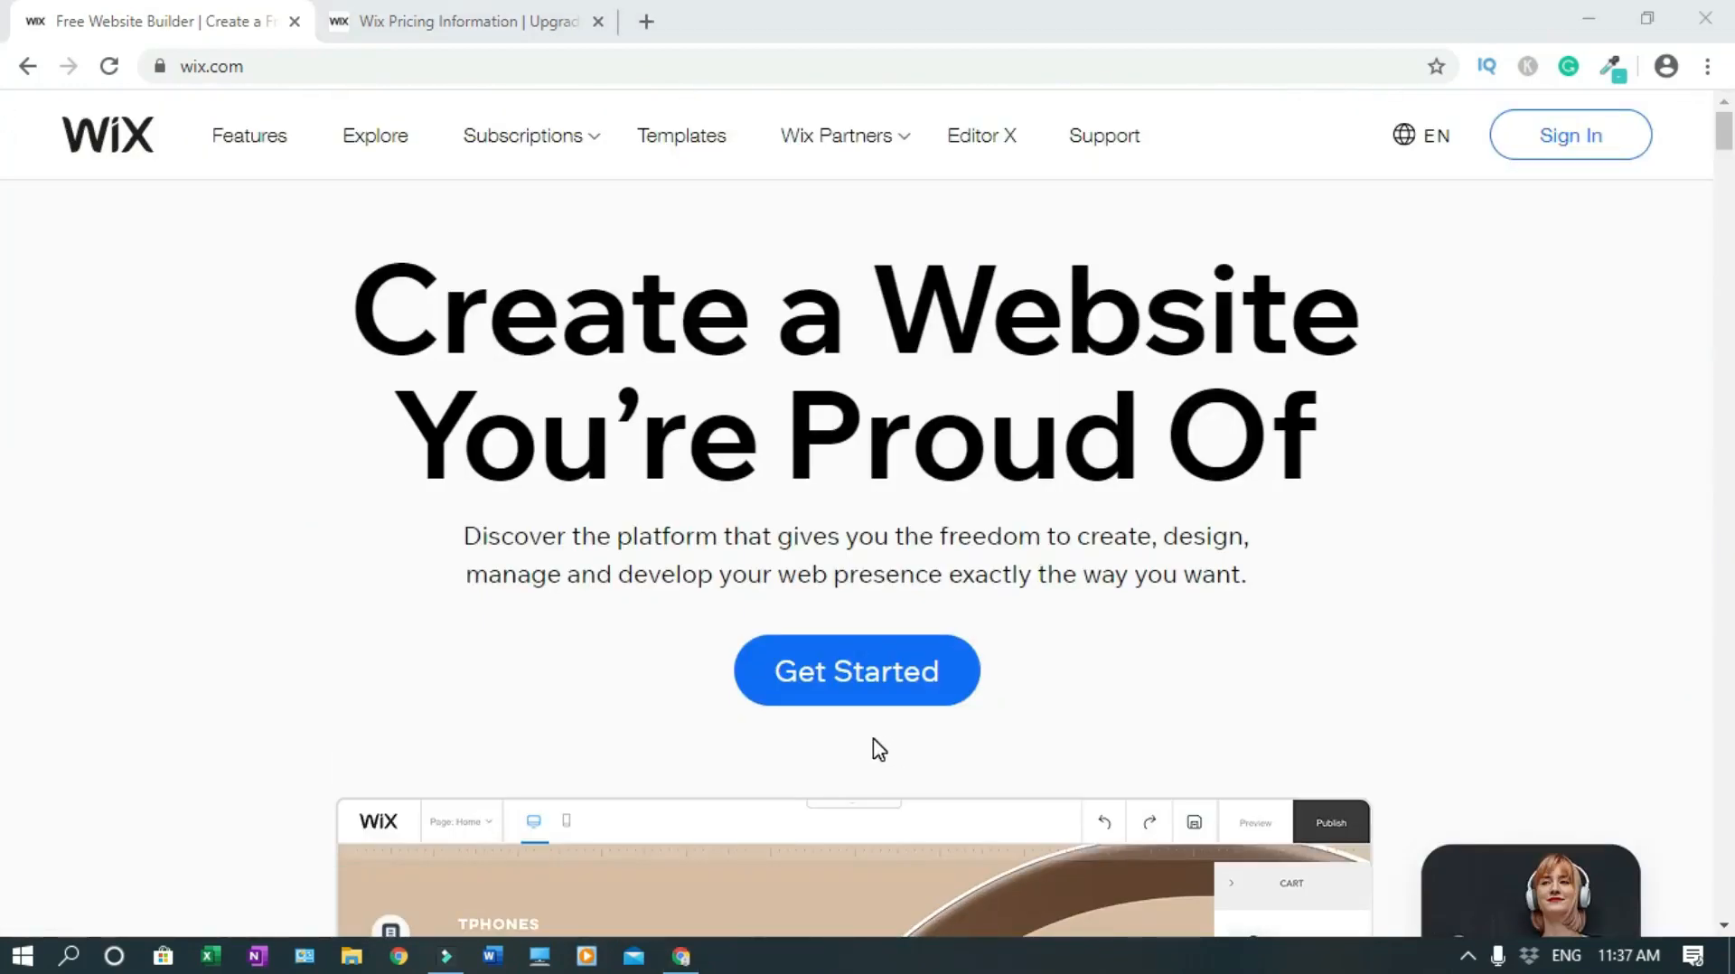
Step: Get started with a new Wix account sign-up and choose to create the blog from a template with the Editor
{"action": "left_click", "coordinate": [856, 681]}
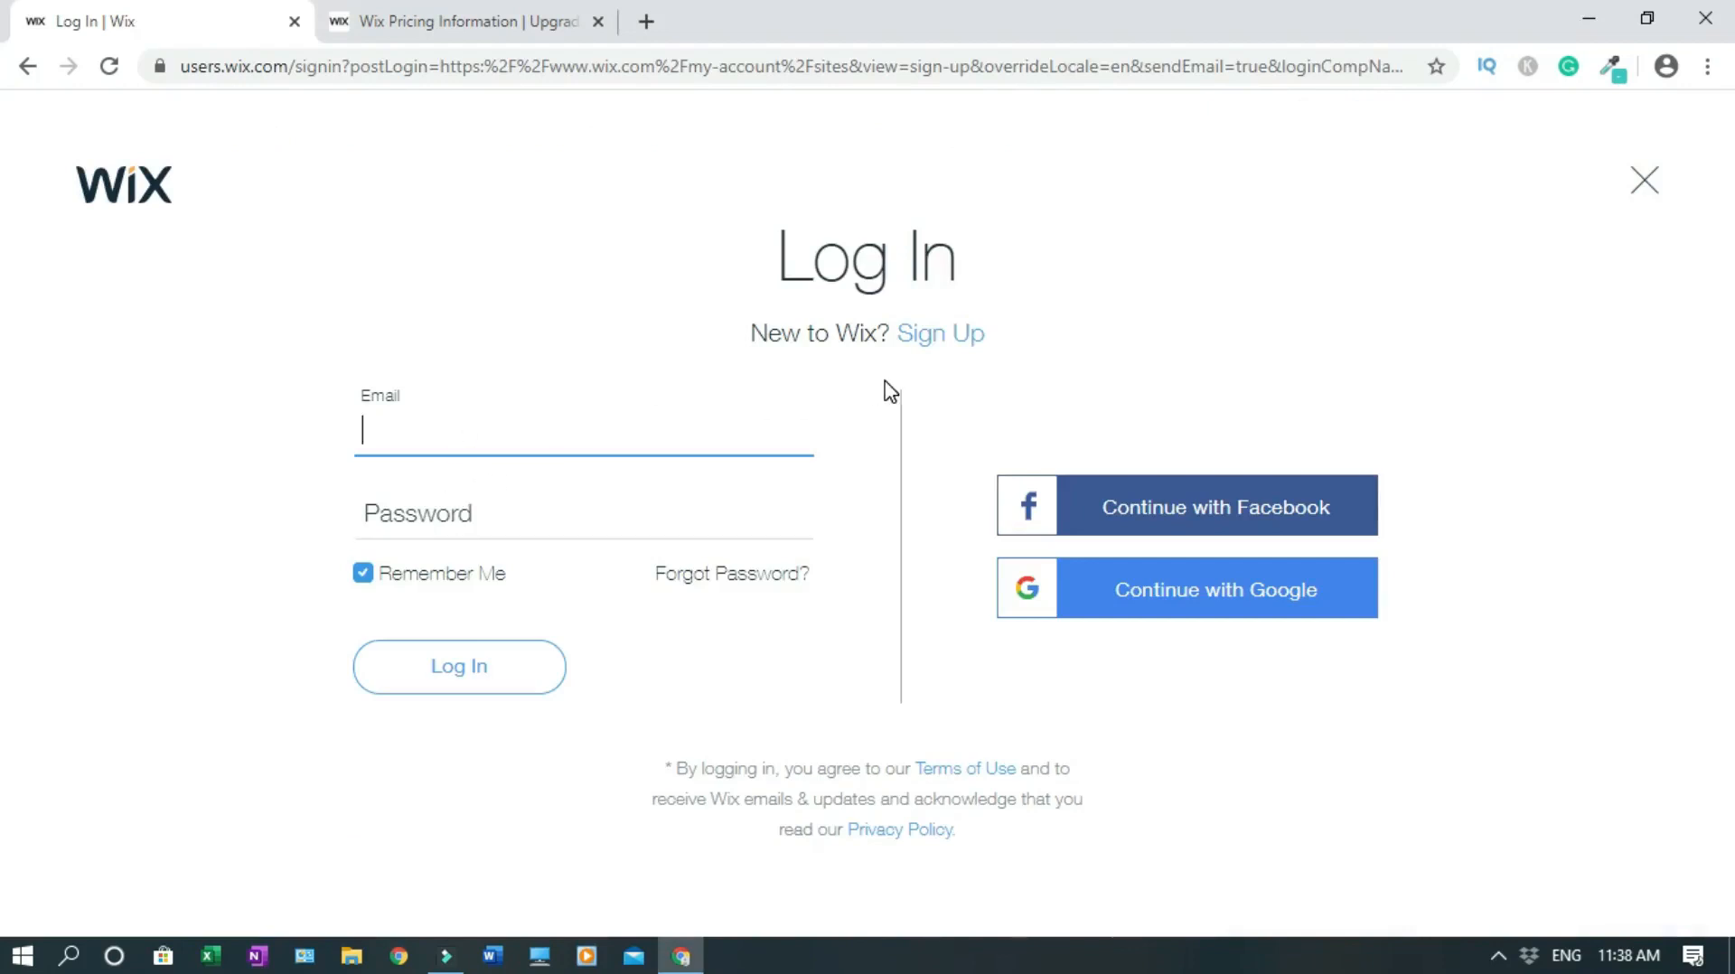
{"action": "left_click", "coordinate": [930, 339]}
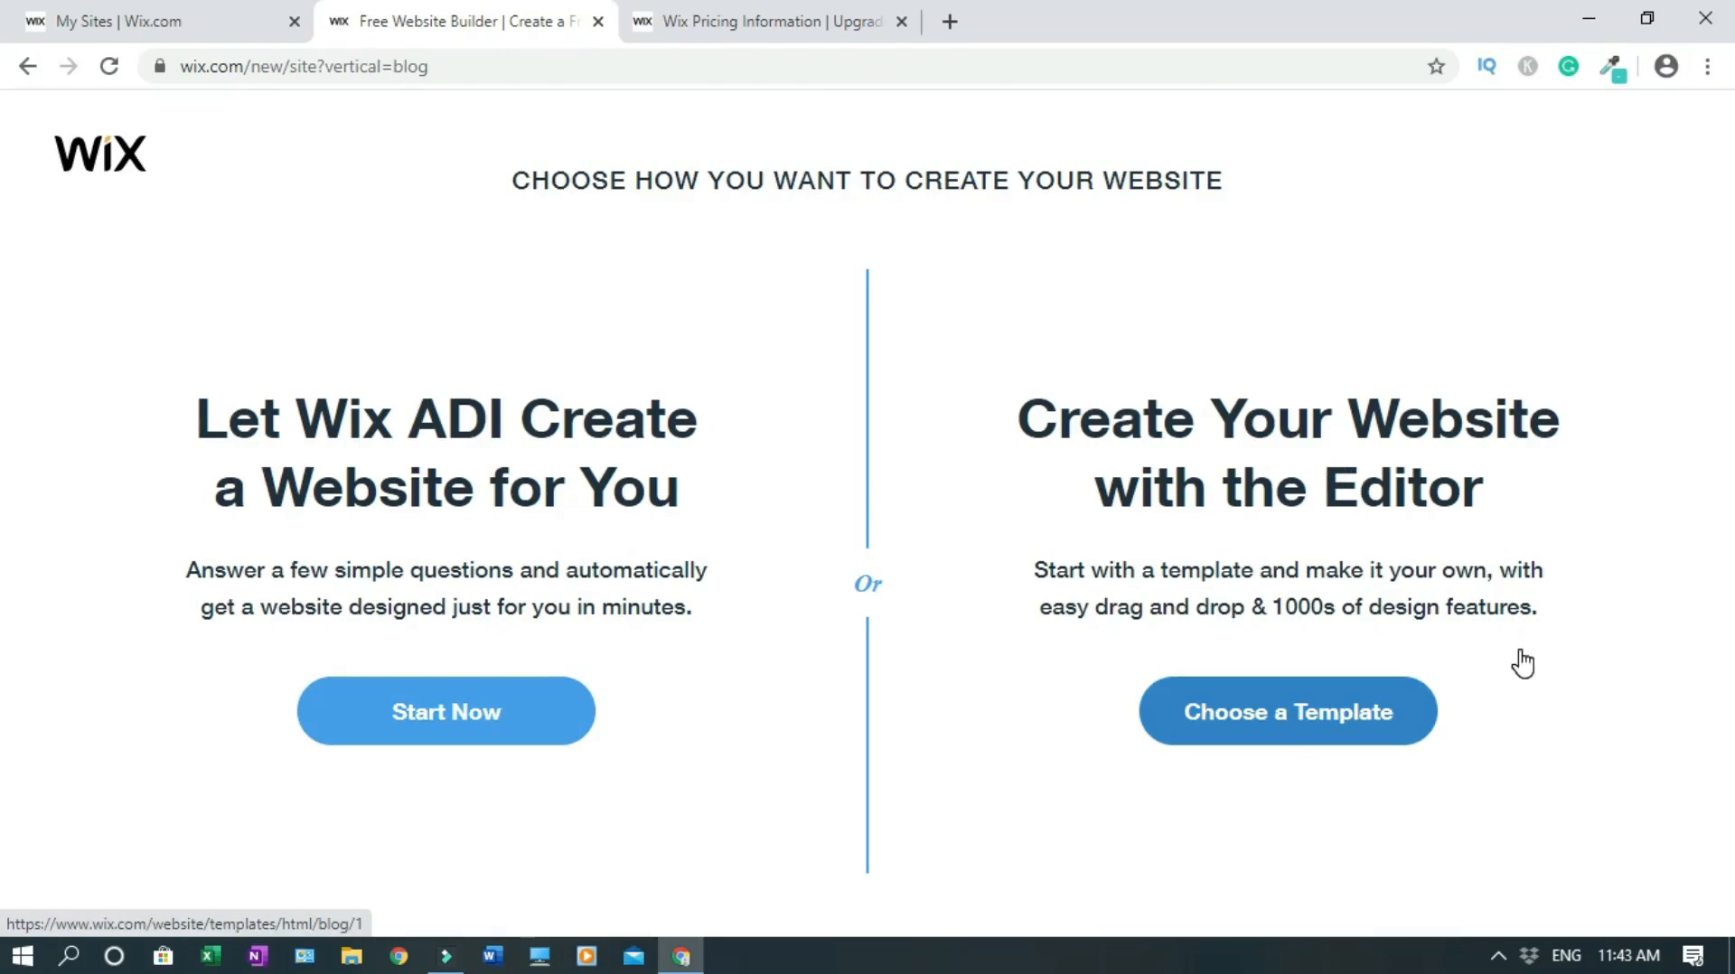
{"action": "left_click", "coordinate": [1278, 734]}
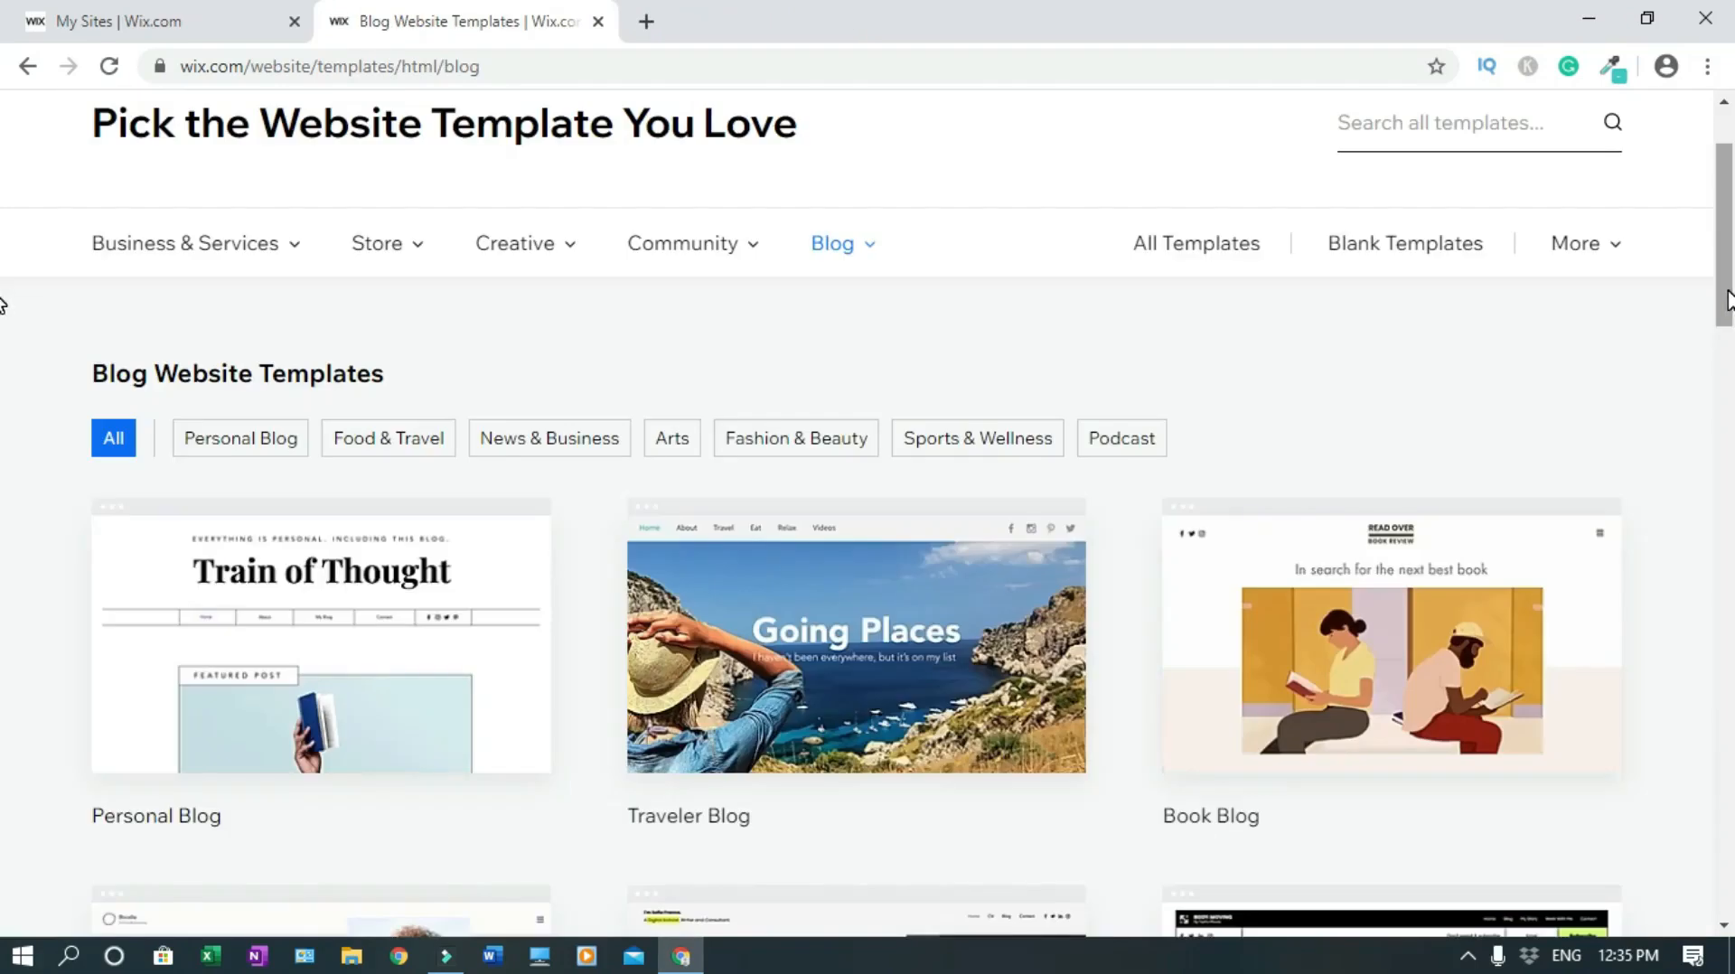
Step: Browse the first two pages of blog website templates and return to page 1
{"action": "left_click_drag", "start_coordinate": [1729, 301], "coordinate": [1732, 677]}
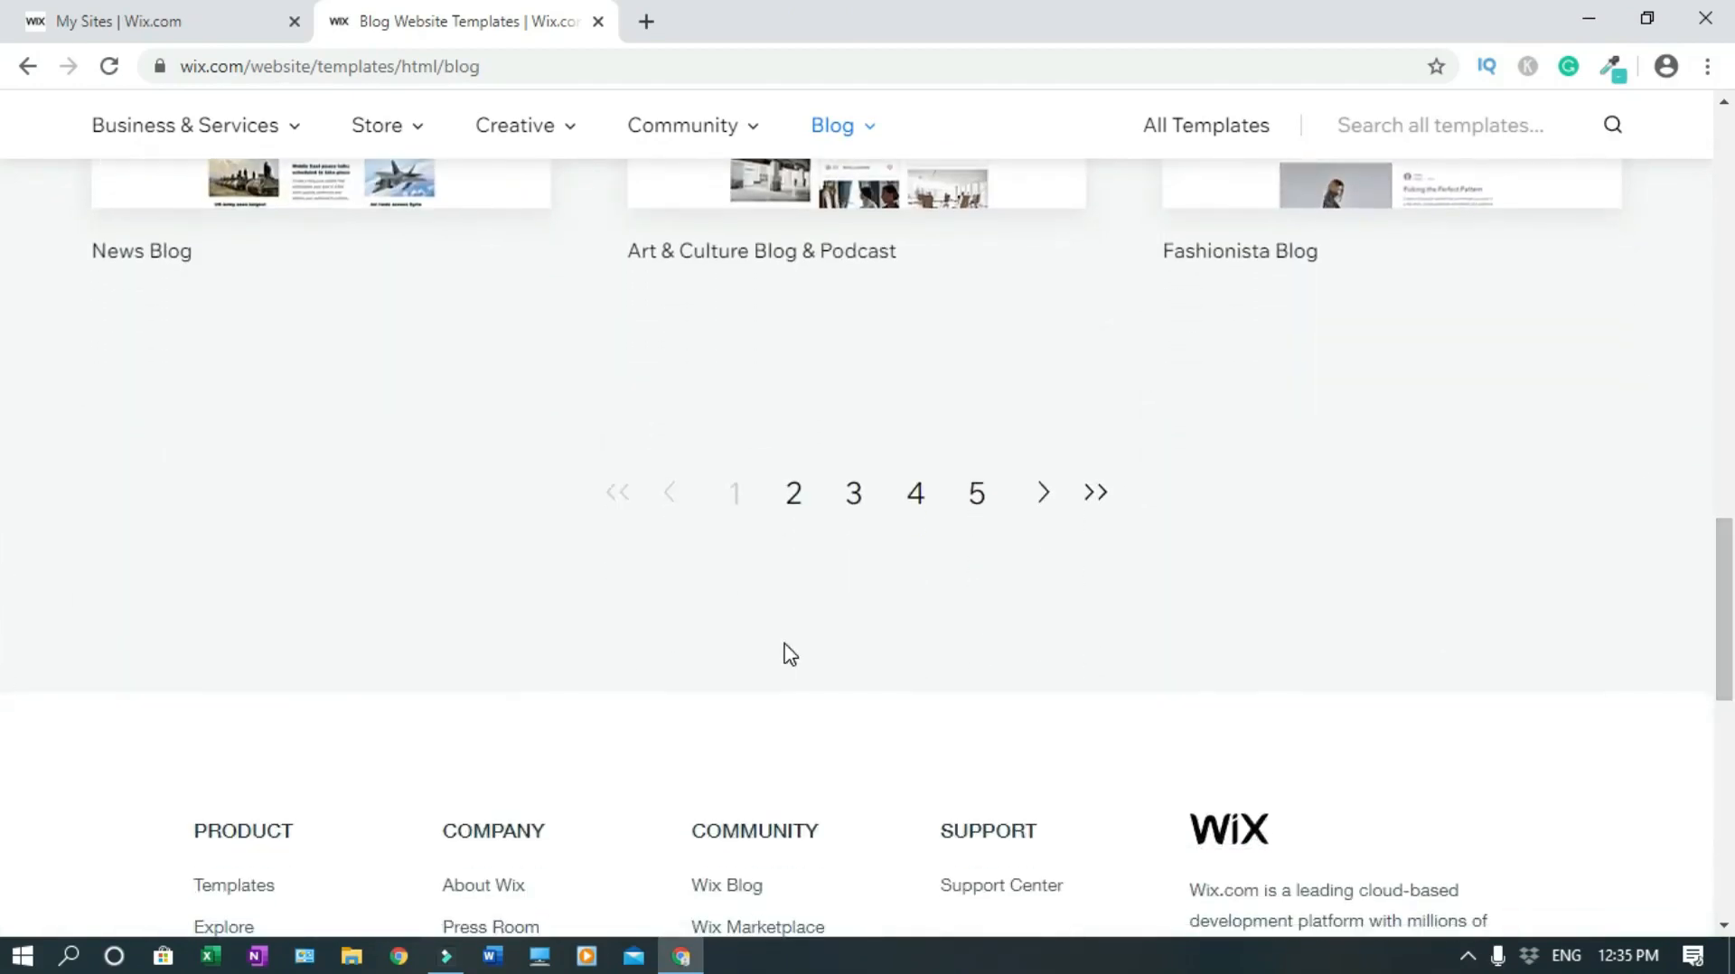
{"action": "left_click", "coordinate": [790, 505]}
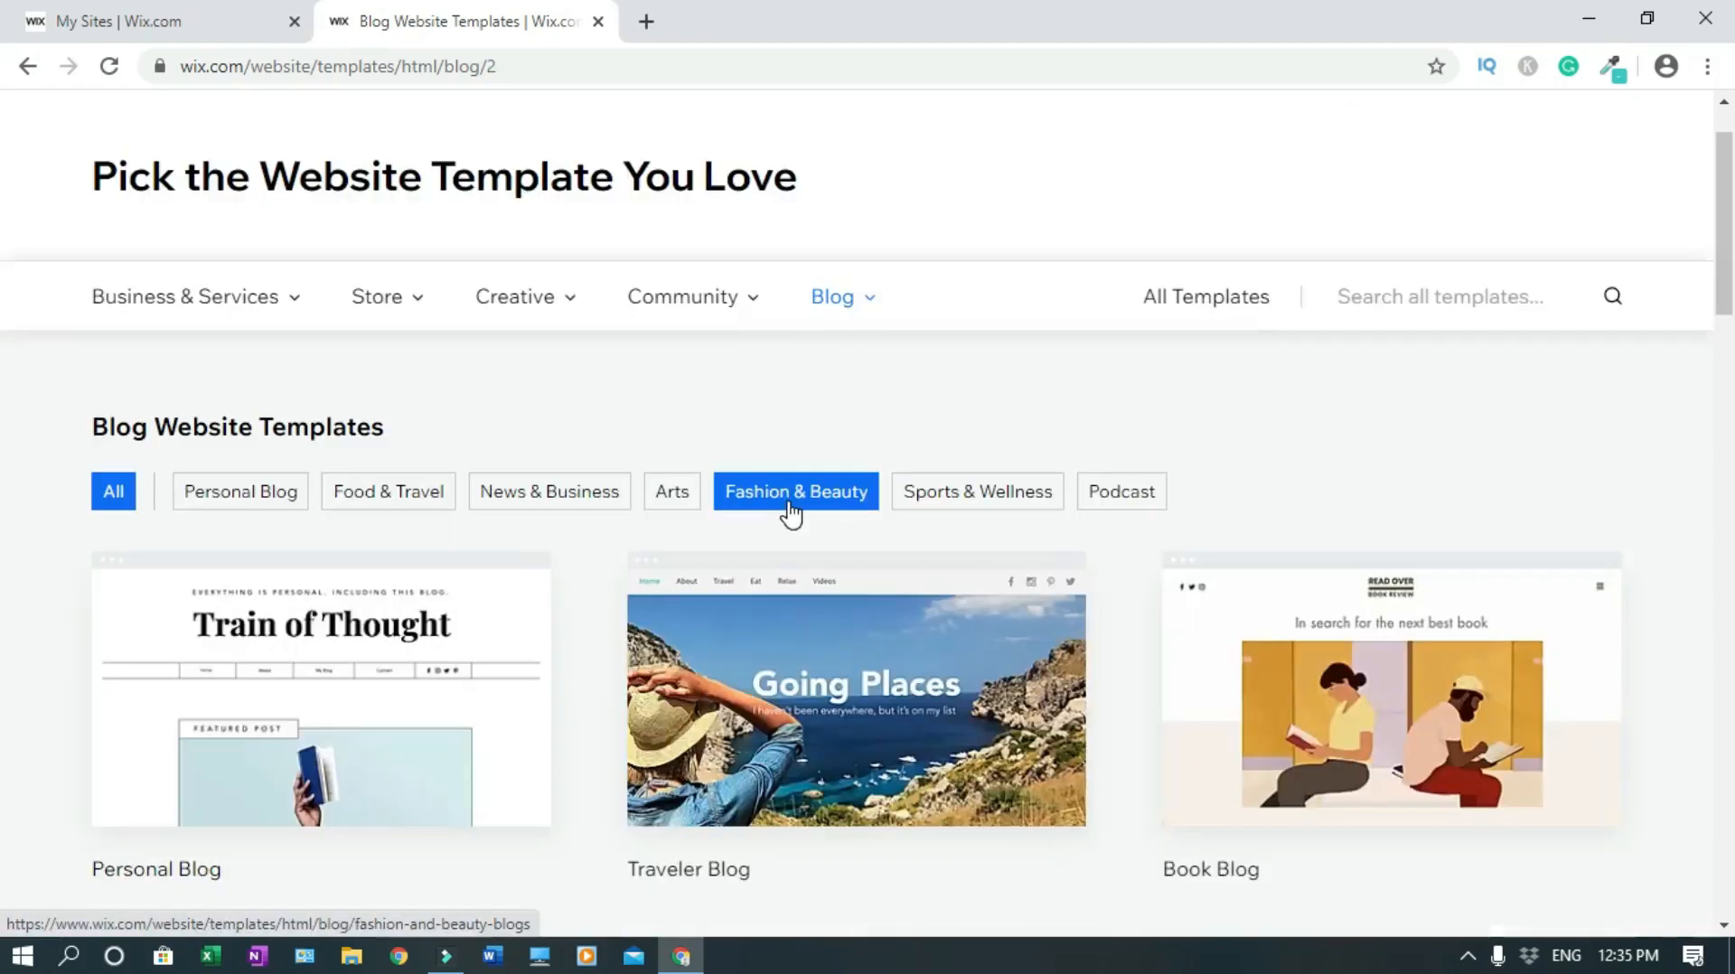
{"action": "left_click_drag", "start_coordinate": [1729, 232], "coordinate": [1733, 620]}
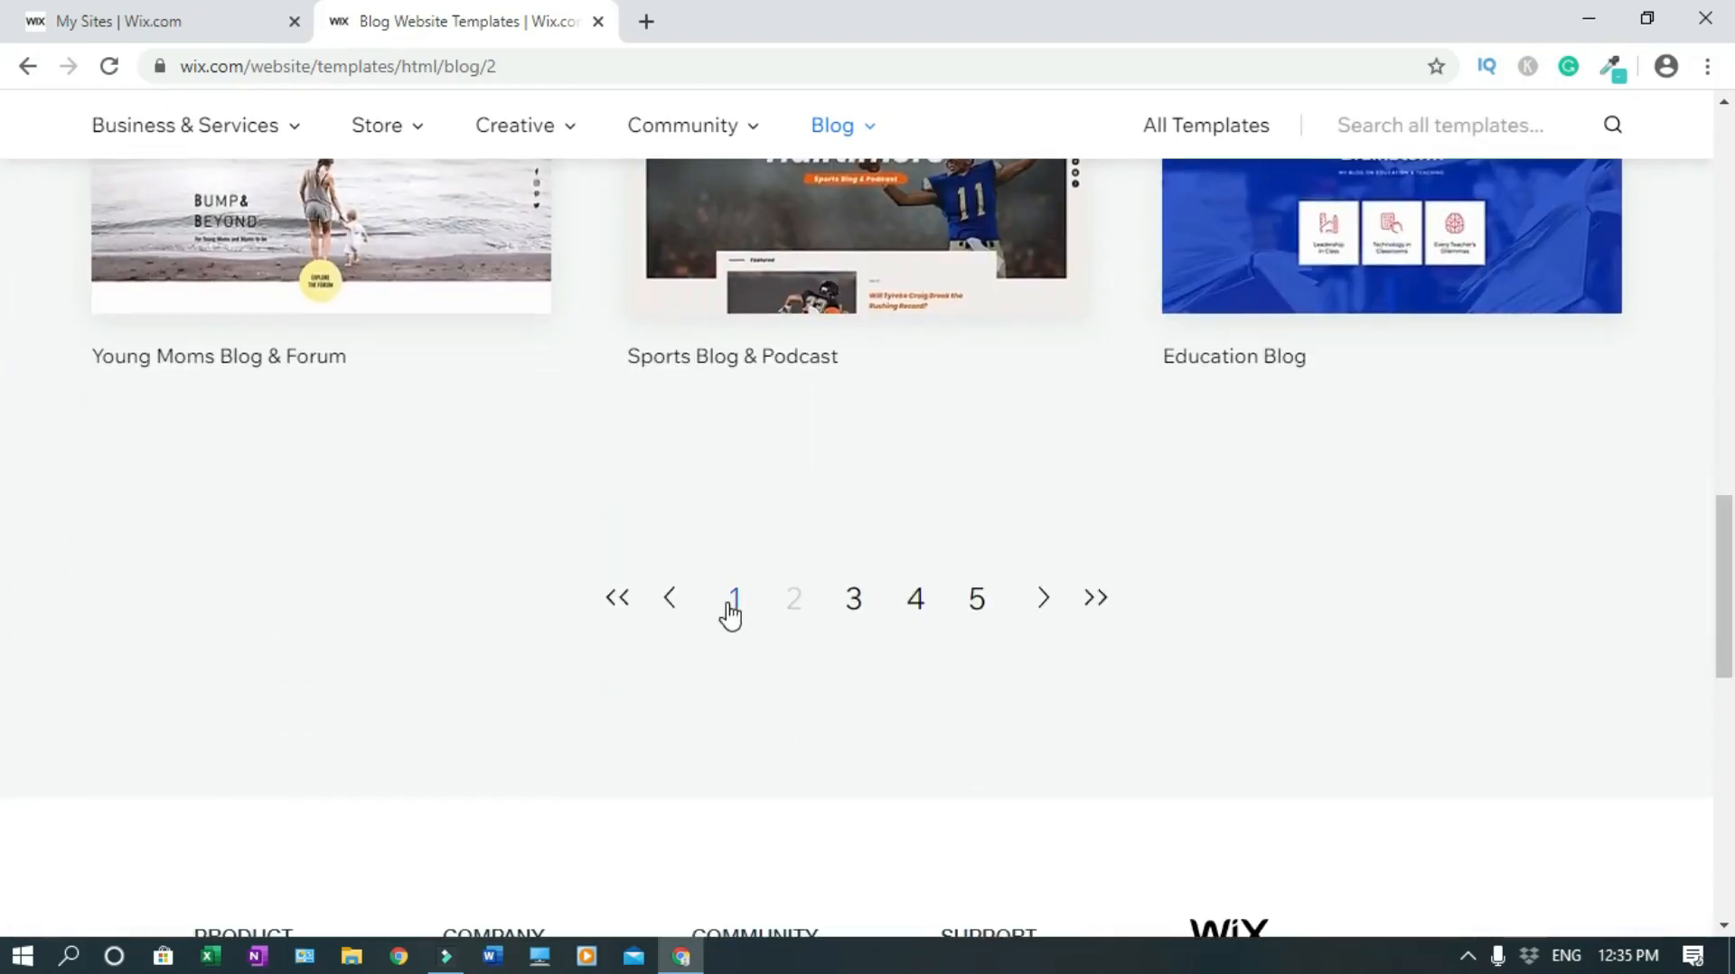
{"action": "left_click", "coordinate": [728, 612]}
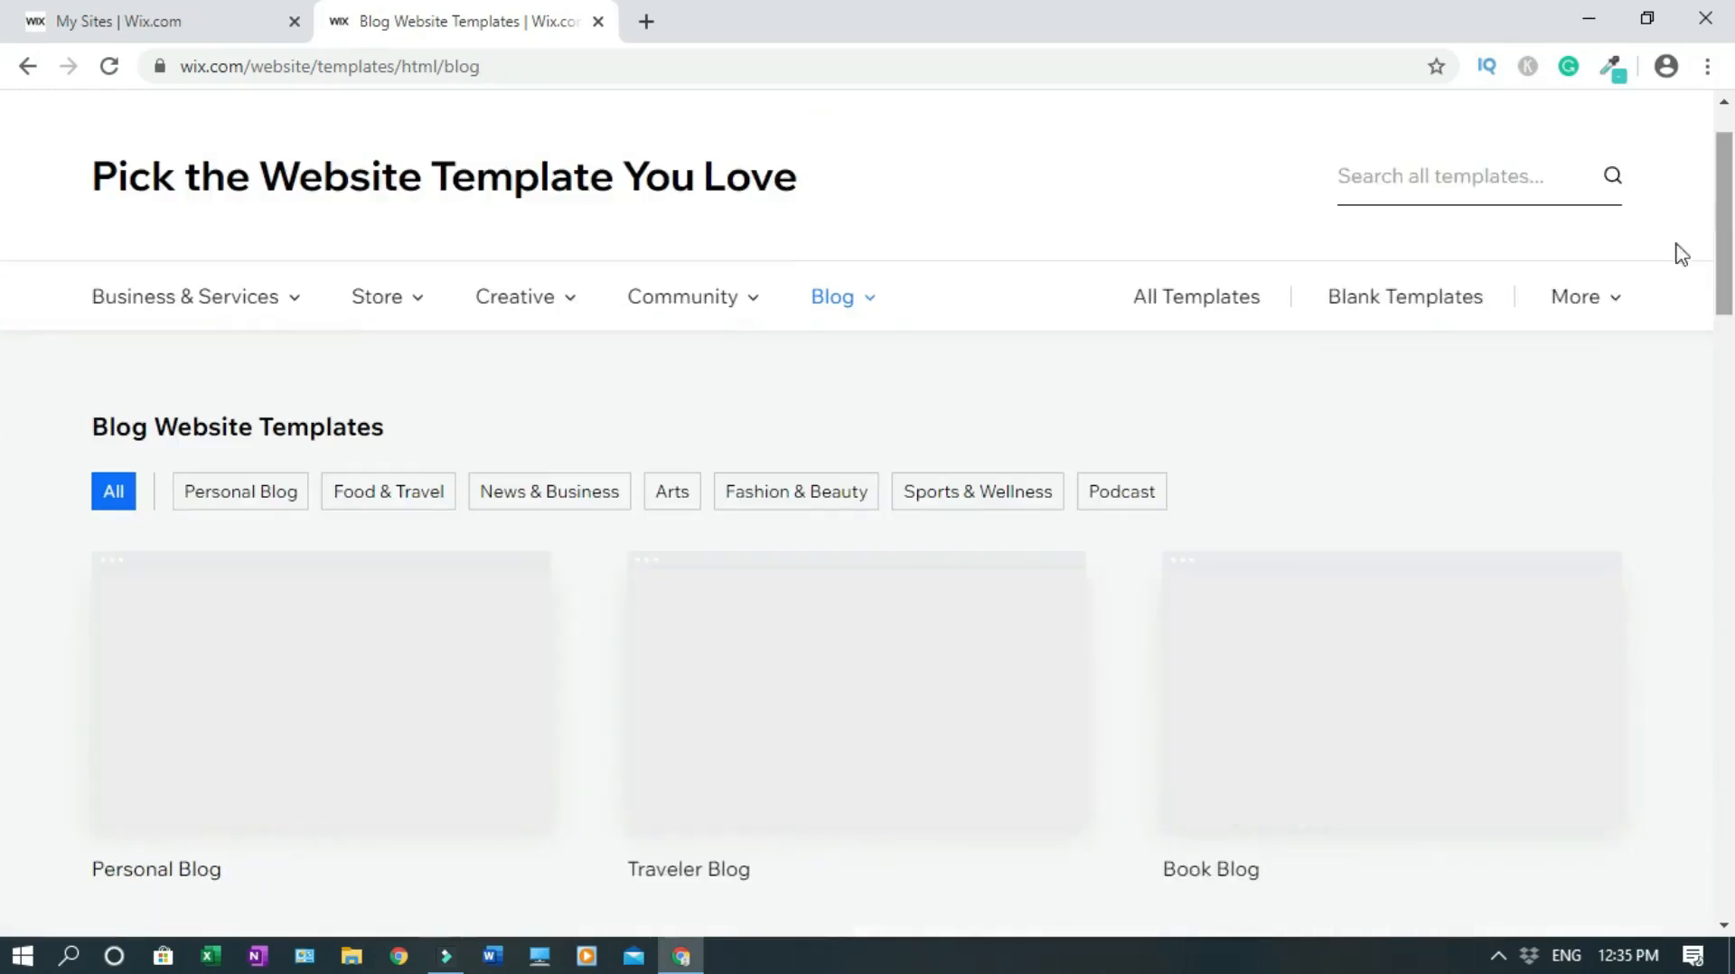
Step: Preview the Traveler Blog template, examine its home page down to the footer, and close the preview
{"action": "scroll", "coordinate": [956, 610], "scroll_direction": "down", "scroll_amount": 2}
{"action": "mouse_move", "coordinate": [892, 554]}
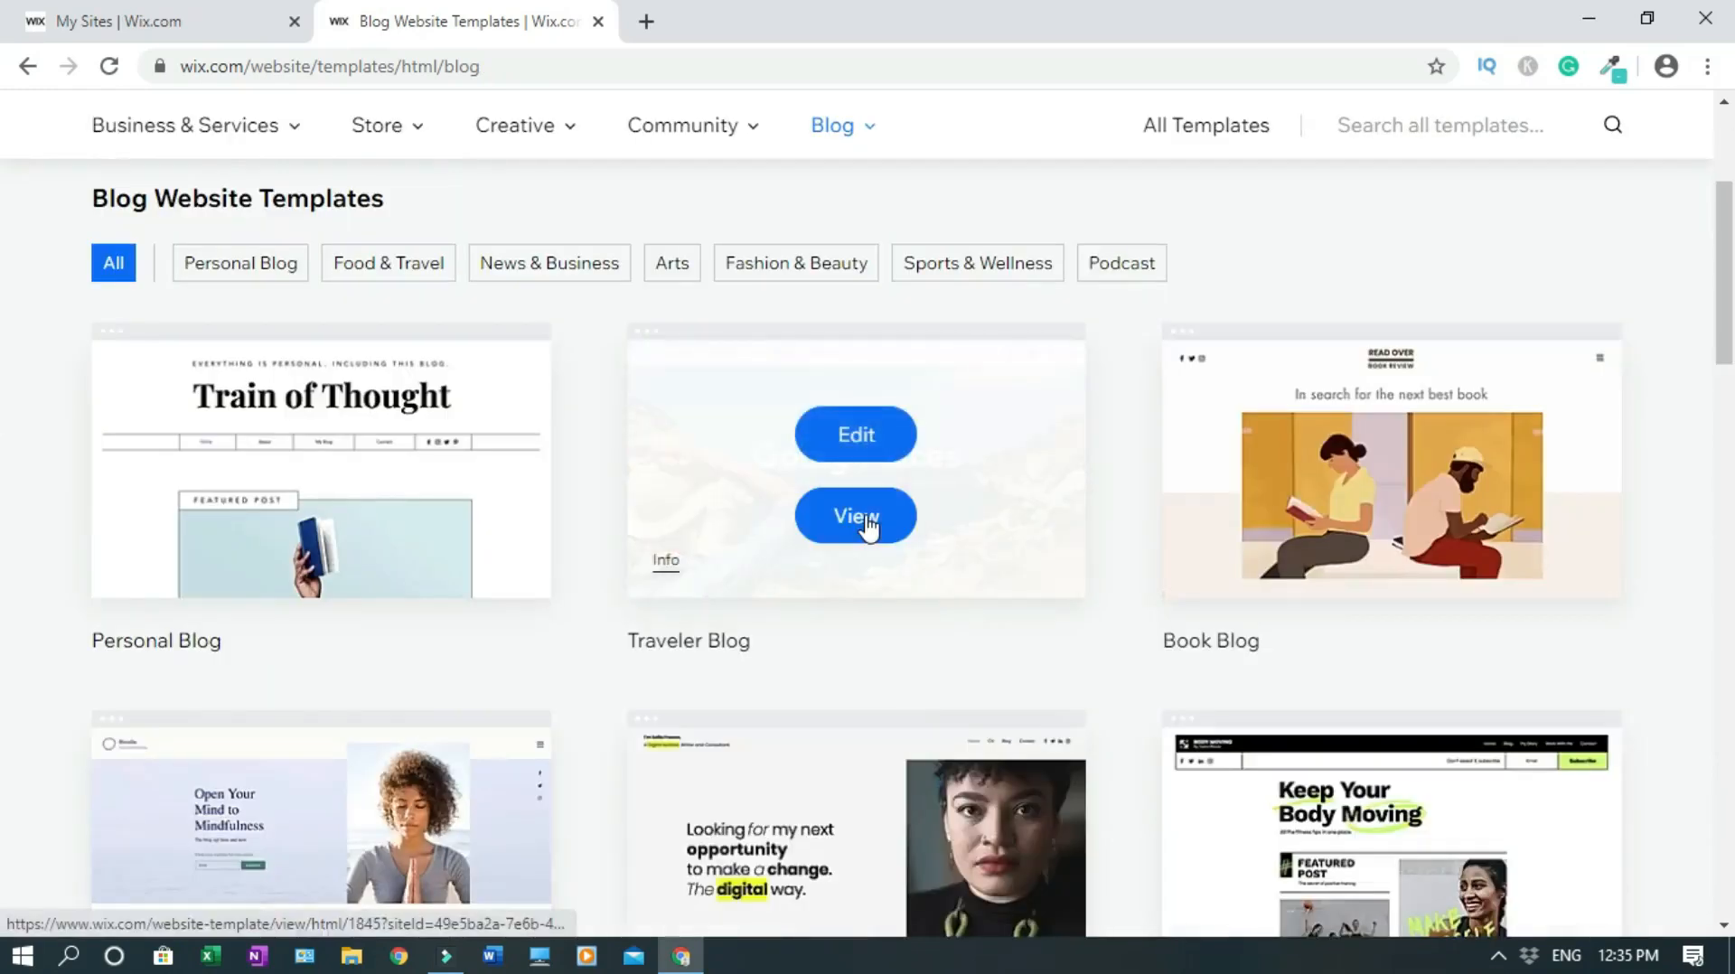
{"action": "left_click", "coordinate": [866, 520]}
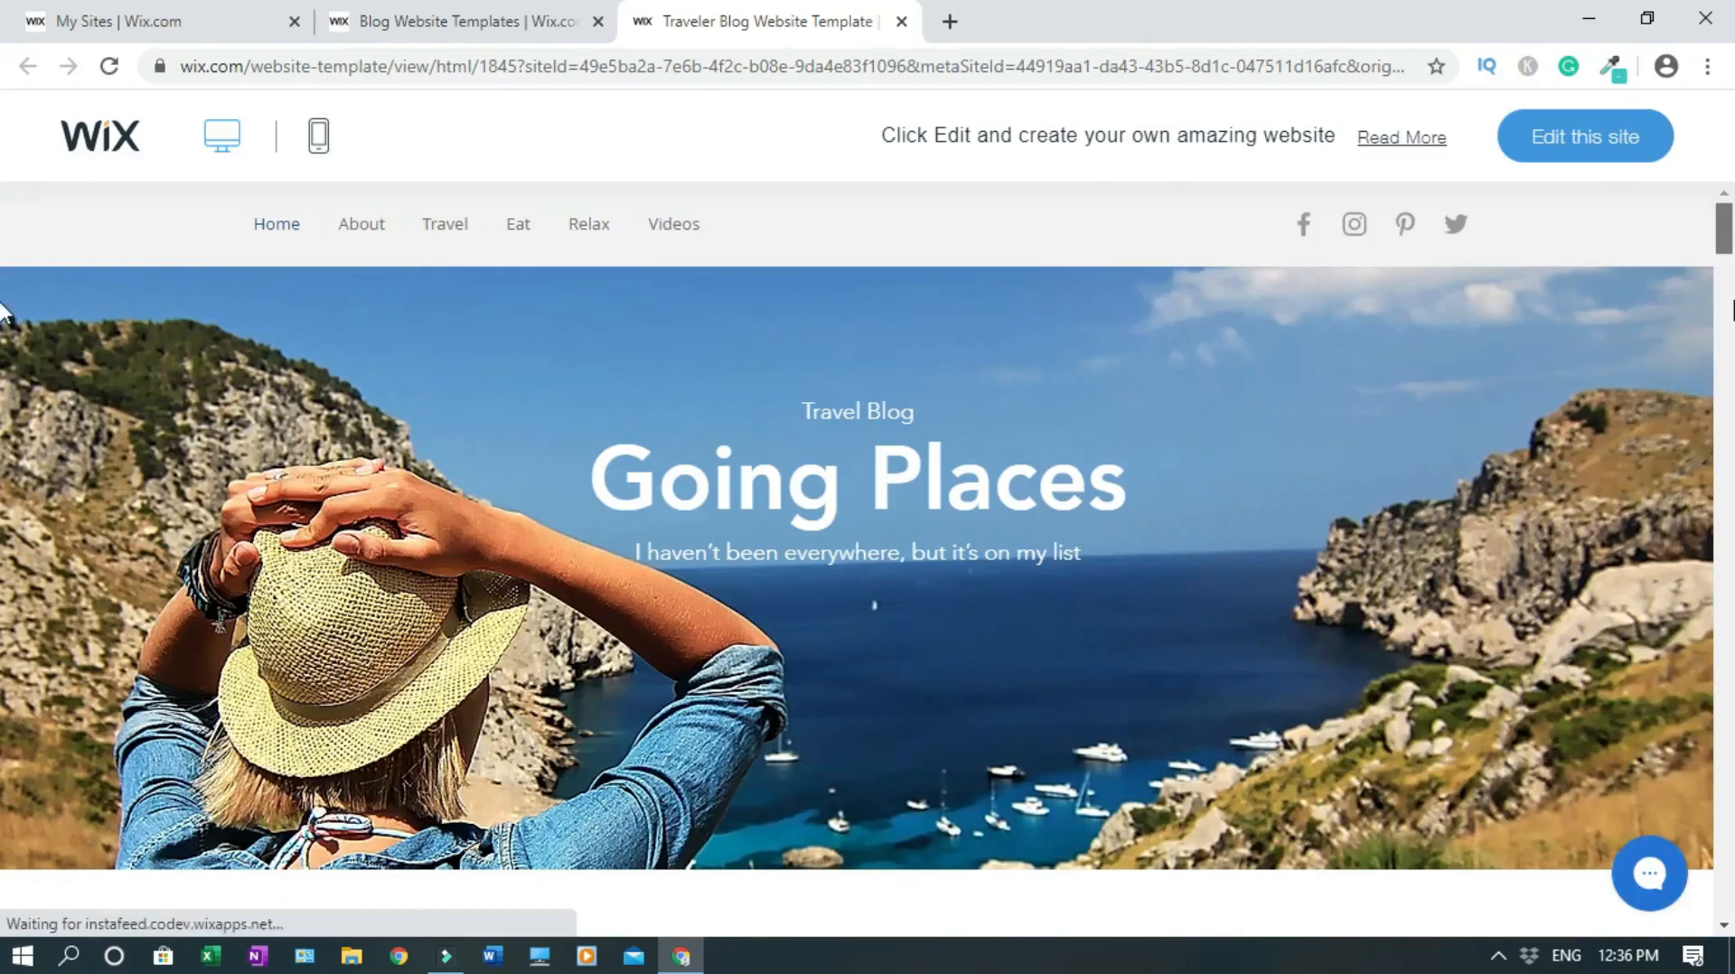
{"action": "scroll", "coordinate": [4, 270], "scroll_direction": "down", "scroll_amount": 6}
{"action": "scroll", "coordinate": [4, 270], "scroll_direction": "down", "scroll_amount": 10}
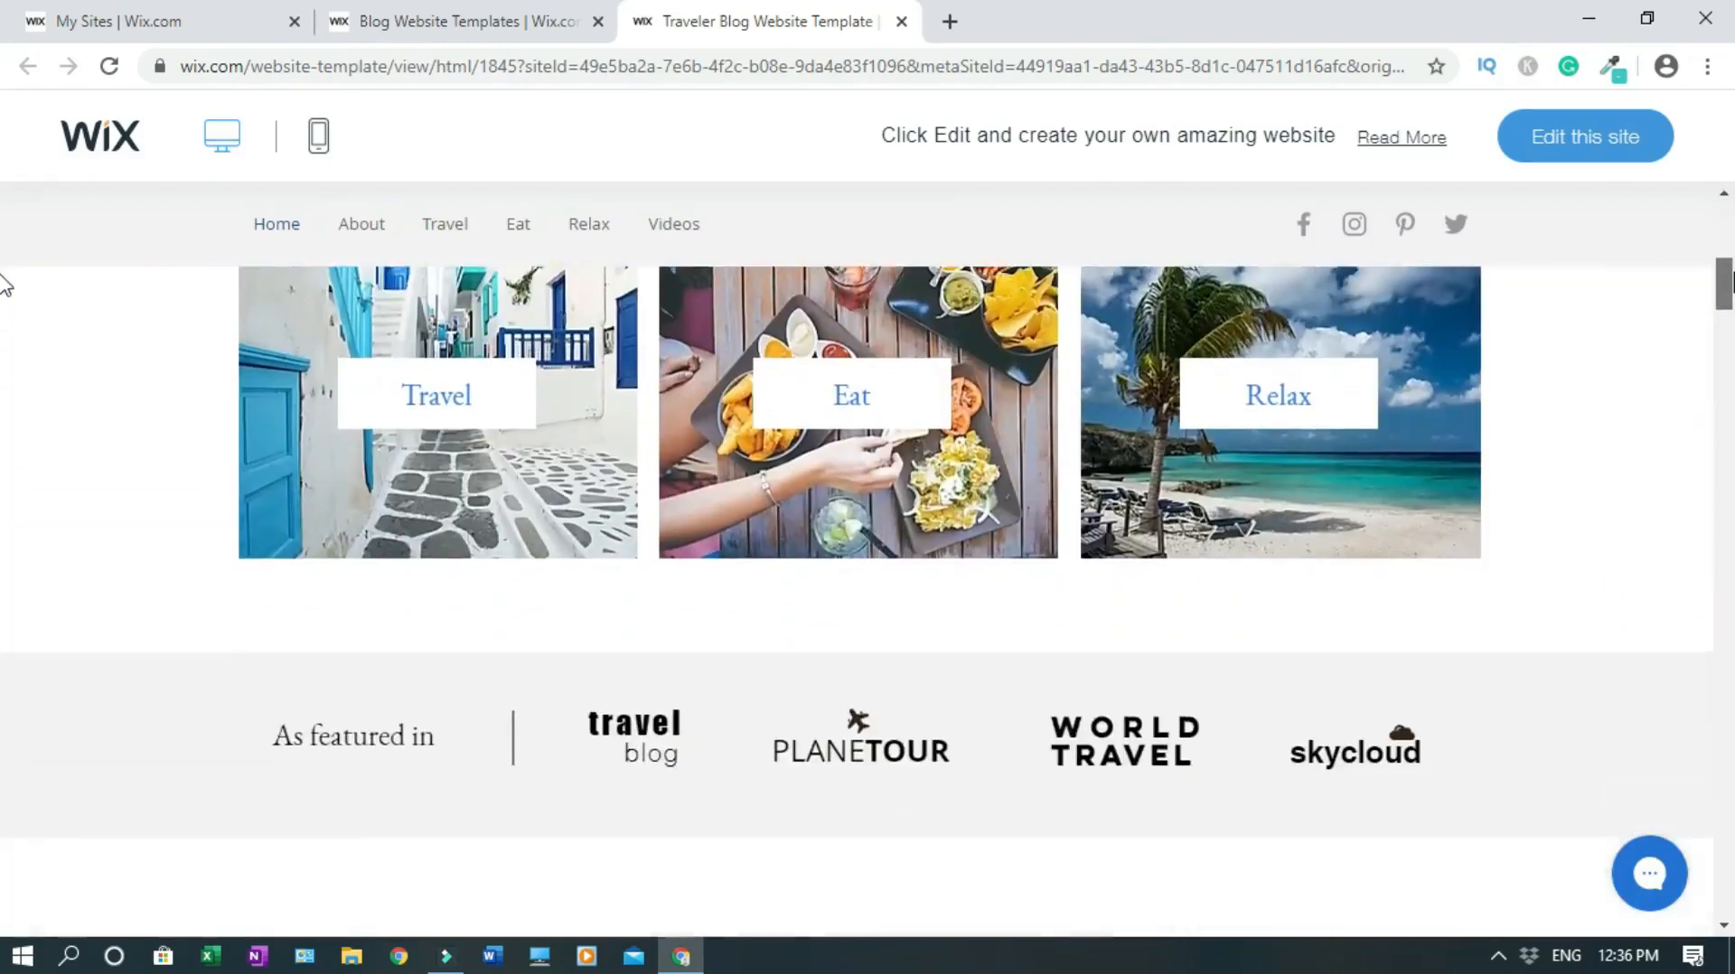
{"action": "scroll", "coordinate": [5, 354], "scroll_direction": "down", "scroll_amount": 20}
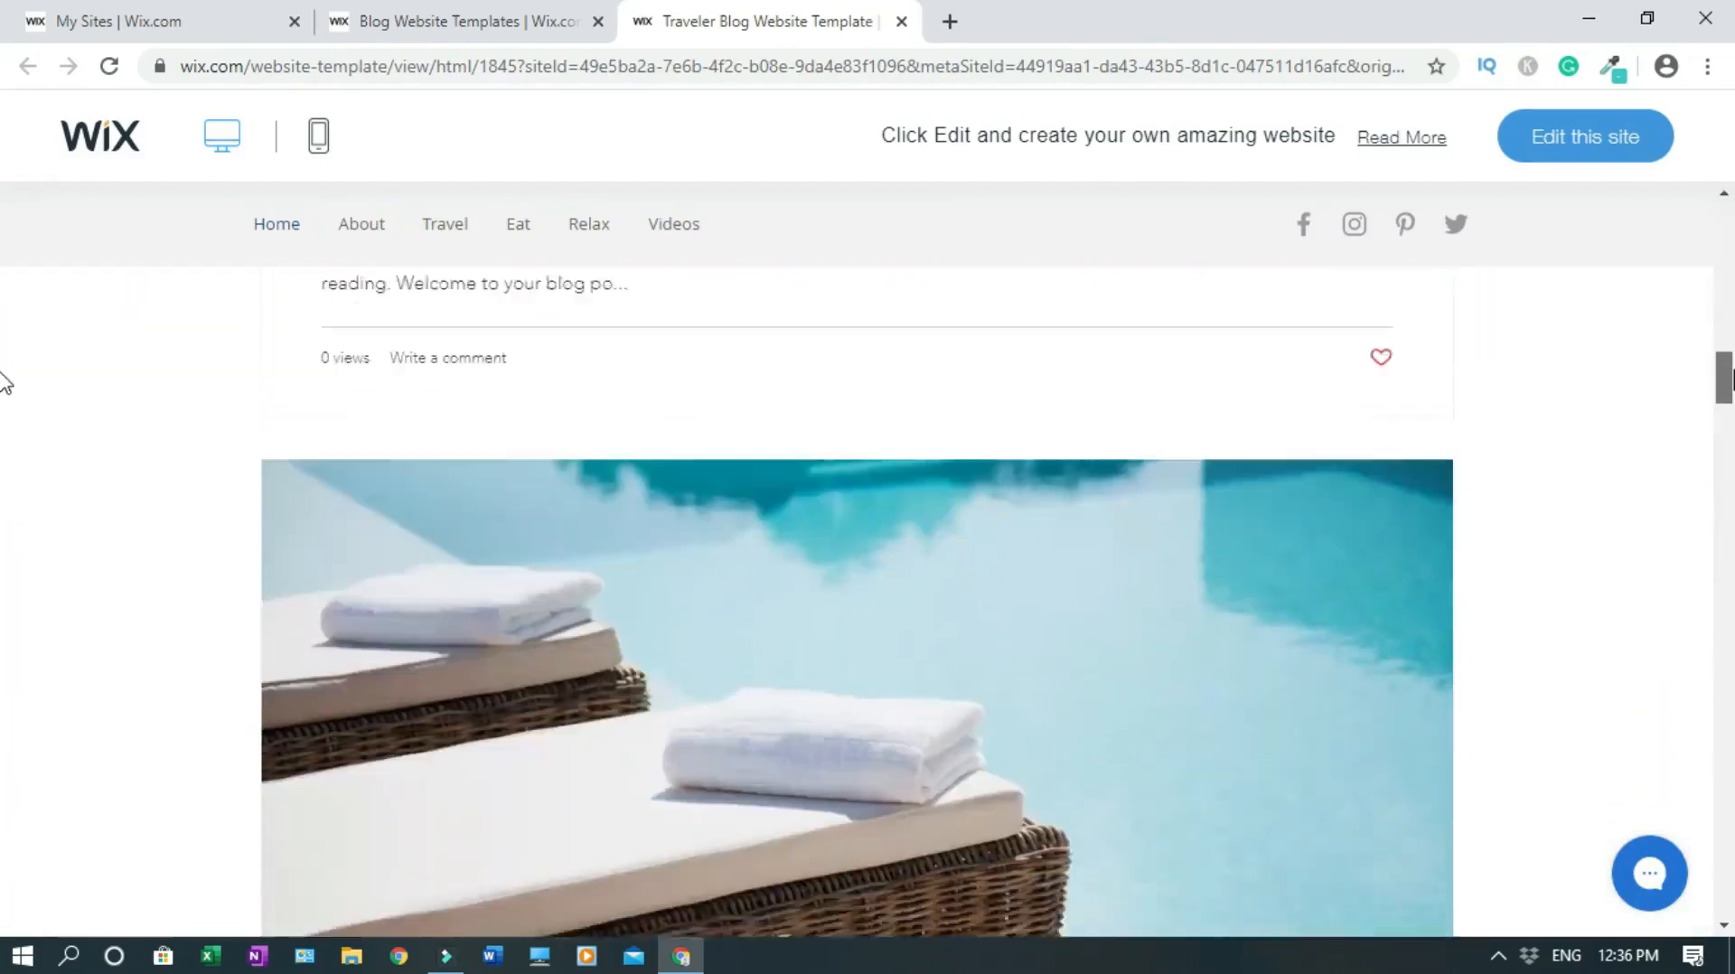
{"action": "scroll", "coordinate": [4, 542], "scroll_direction": "down", "scroll_amount": 20}
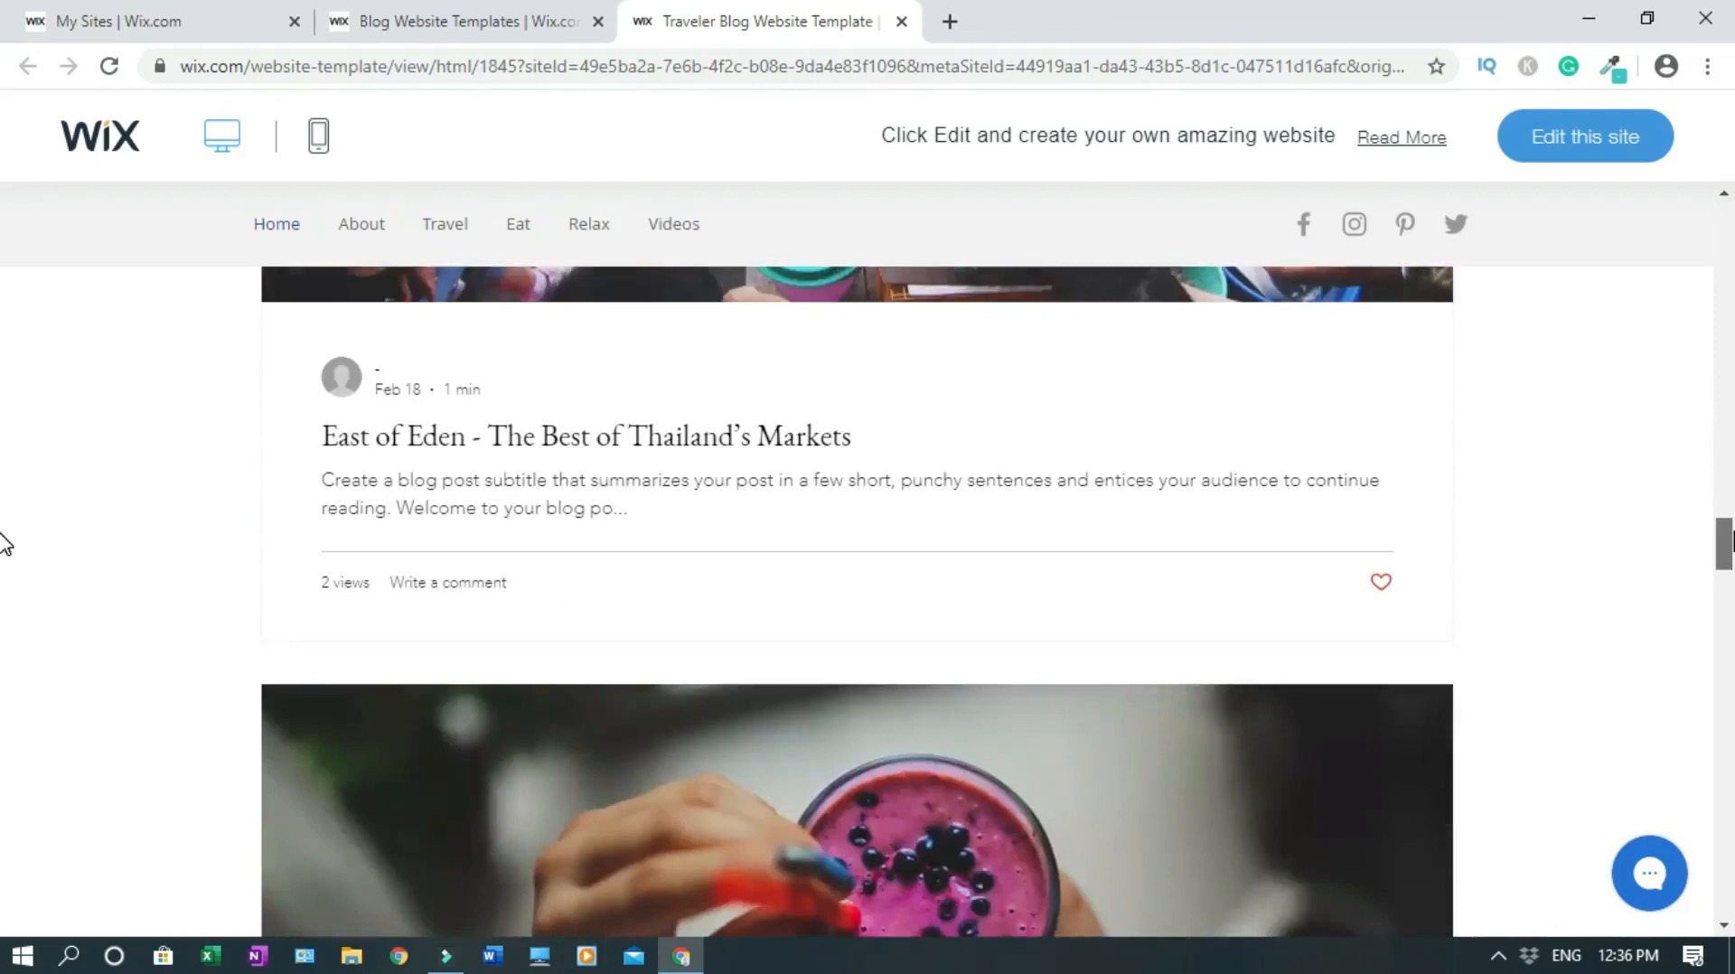
{"action": "scroll", "coordinate": [4, 686], "scroll_direction": "down", "scroll_amount": 20}
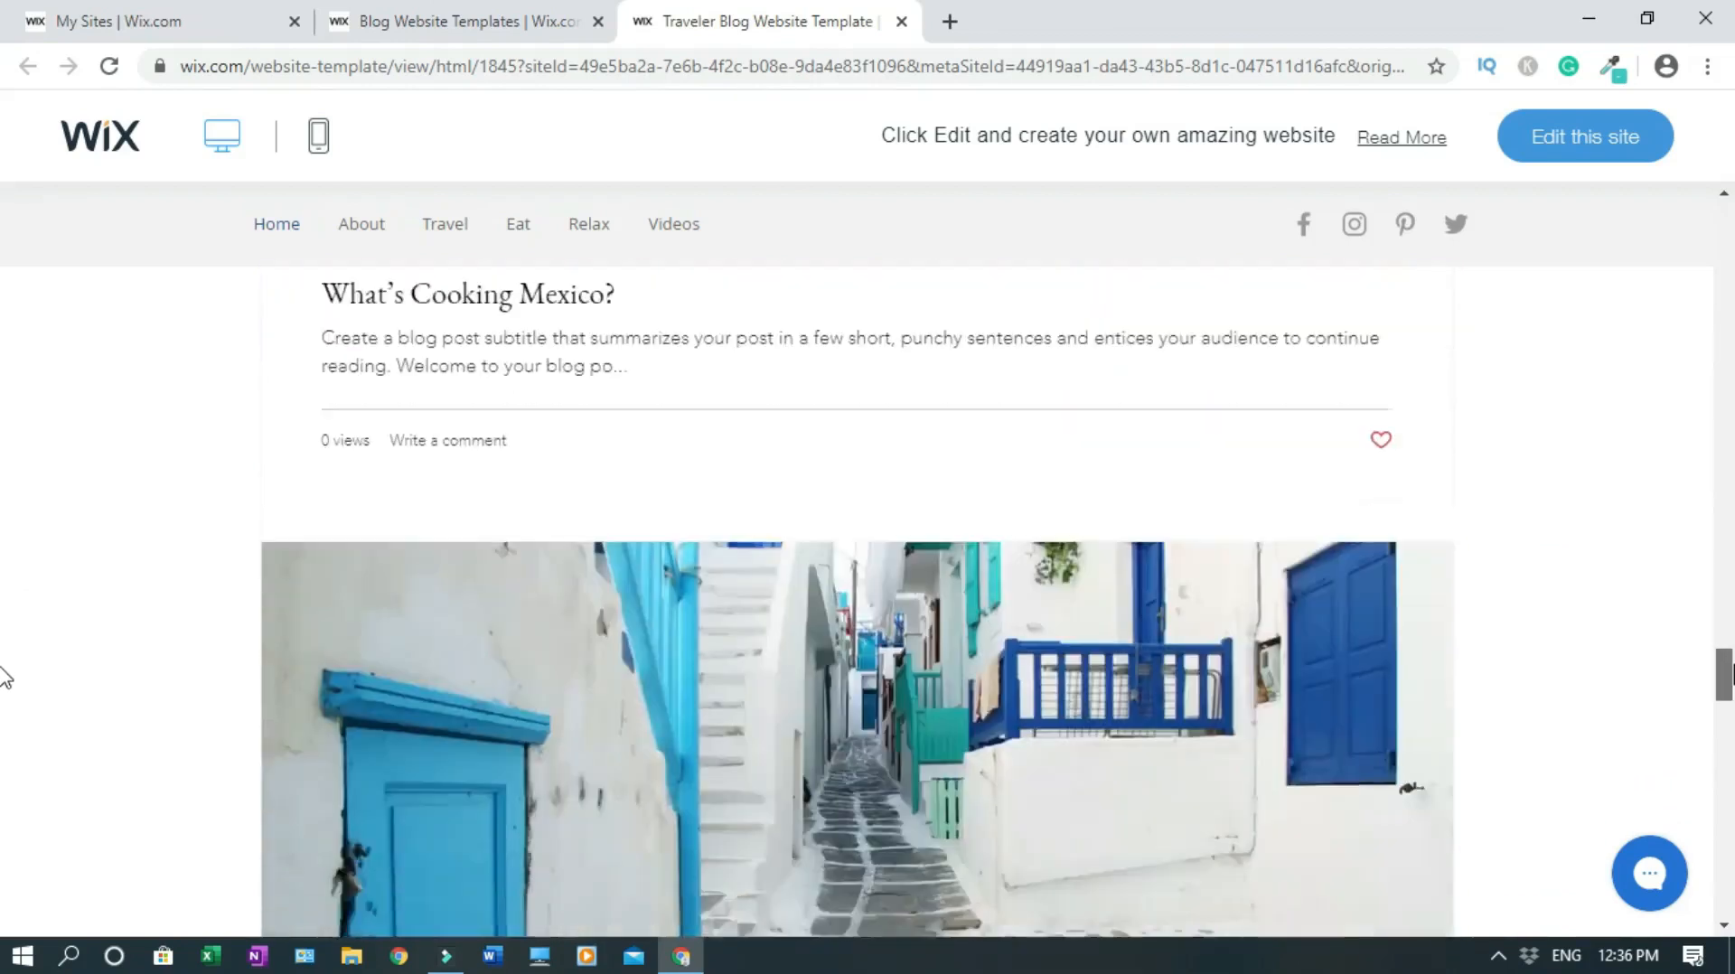
{"action": "scroll", "coordinate": [3, 868], "scroll_direction": "down", "scroll_amount": 5}
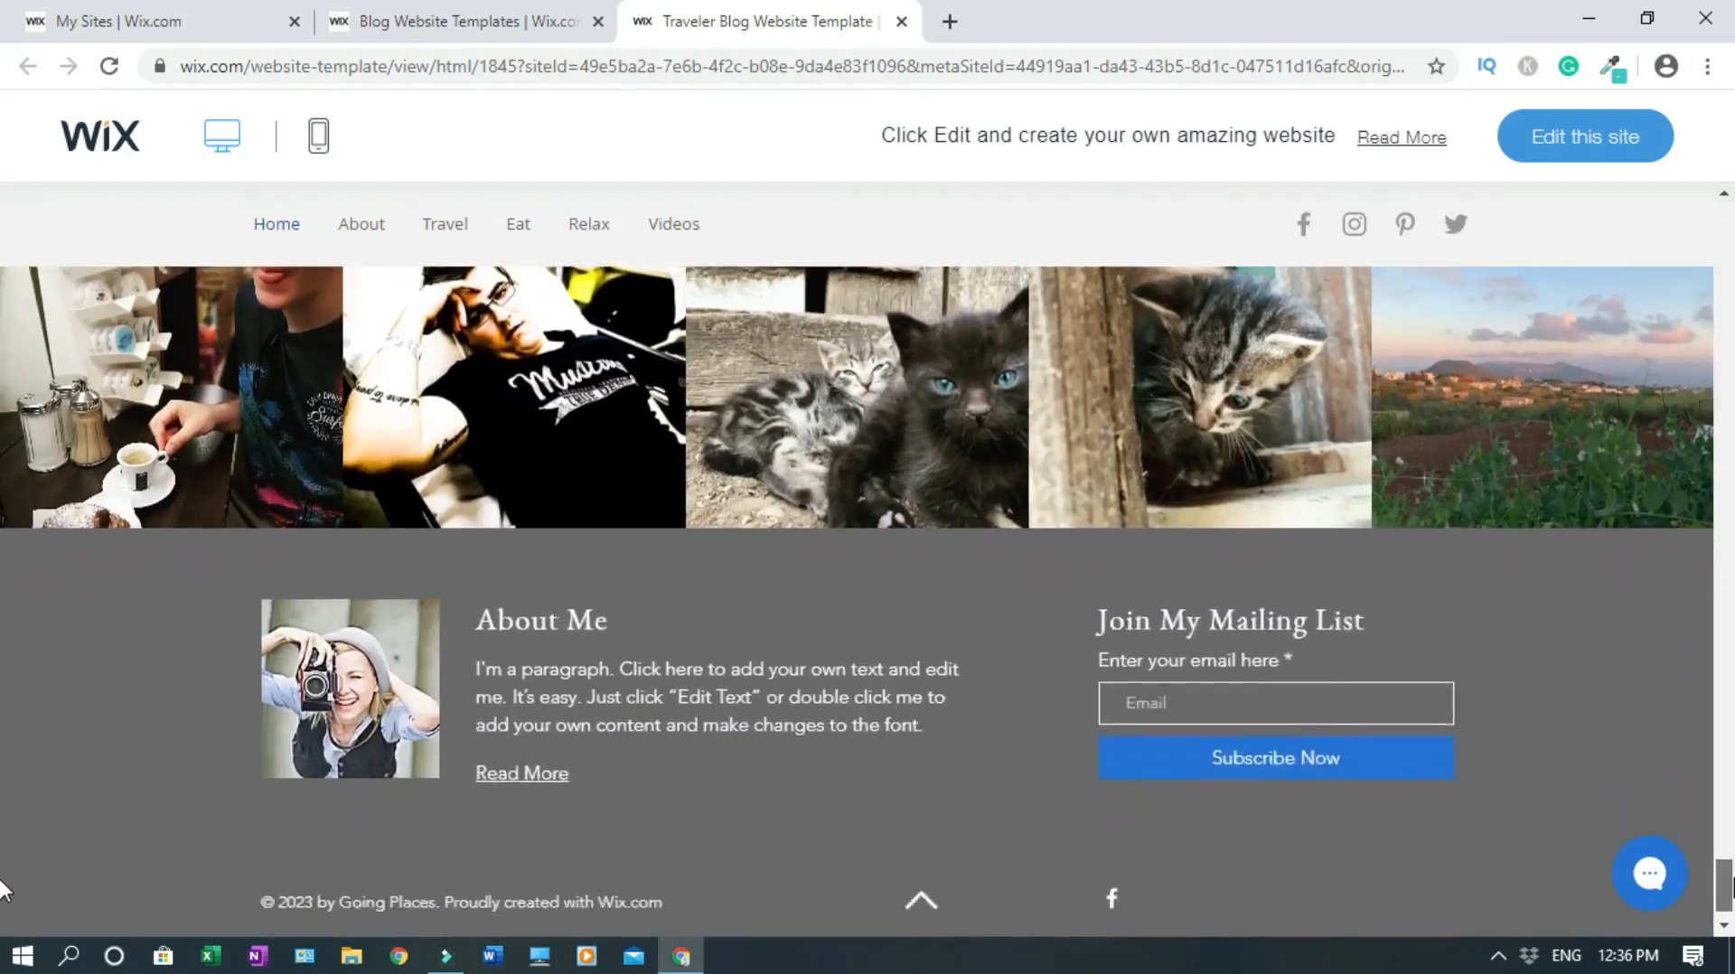
{"action": "scroll", "coordinate": [5, 651], "scroll_direction": "up", "scroll_amount": 20}
{"action": "scroll", "coordinate": [2, 314], "scroll_direction": "up", "scroll_amount": 10}
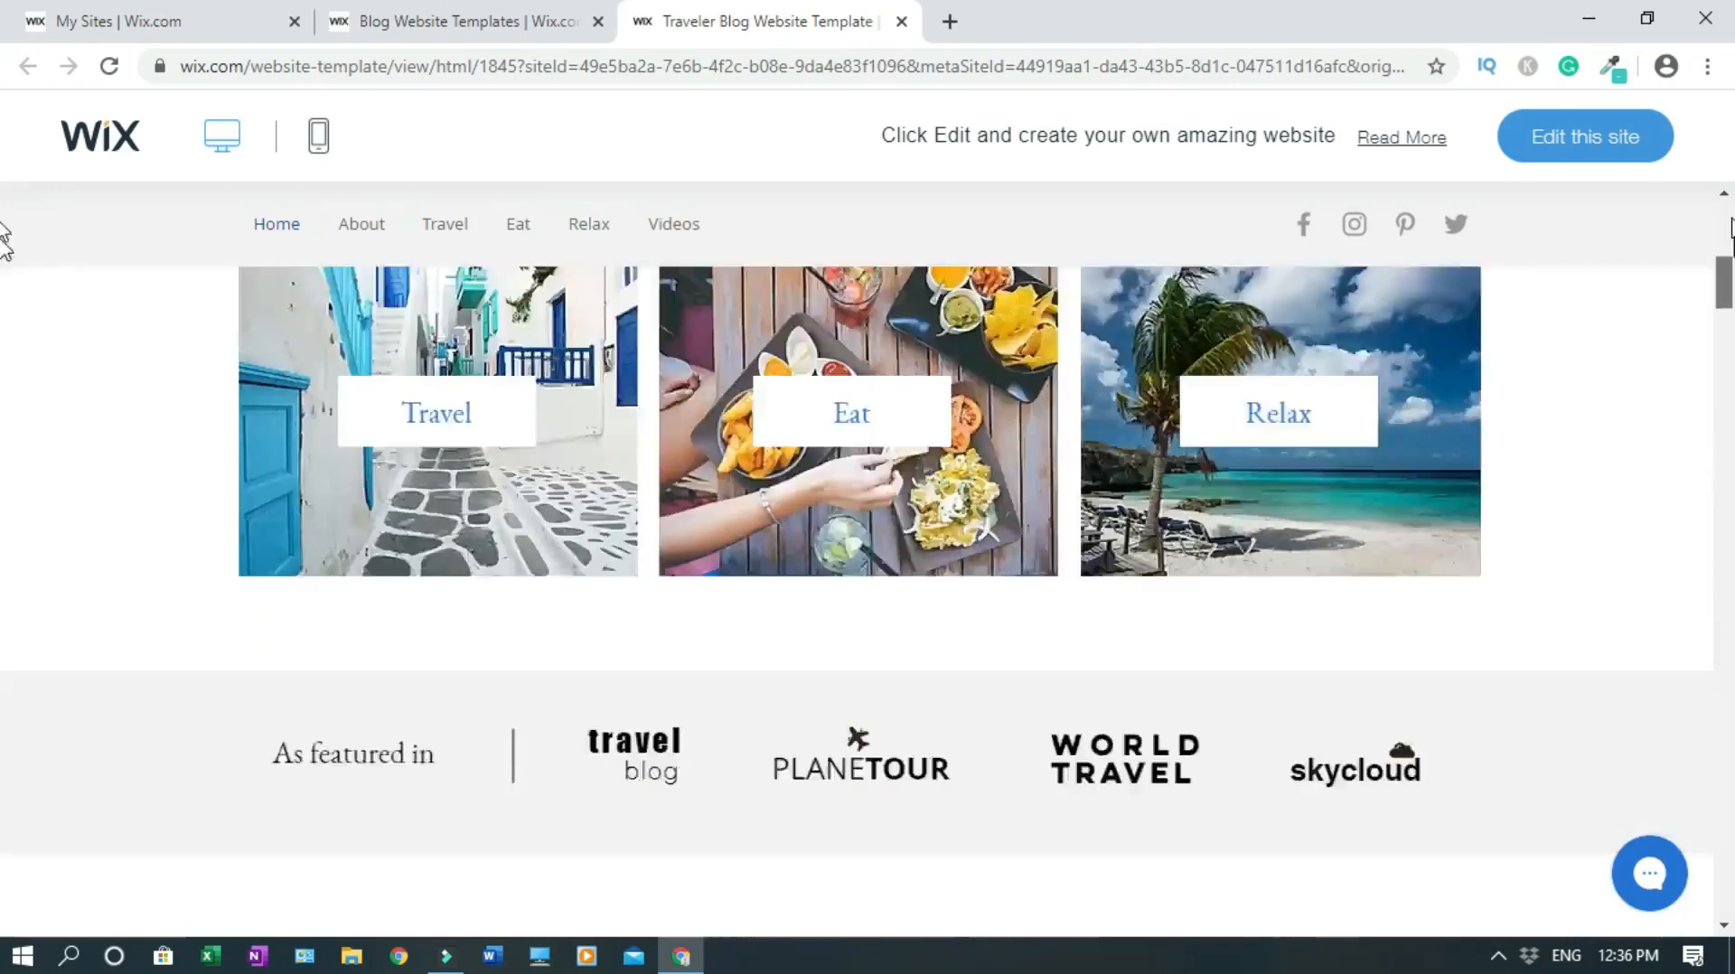
{"action": "left_click", "coordinate": [902, 21]}
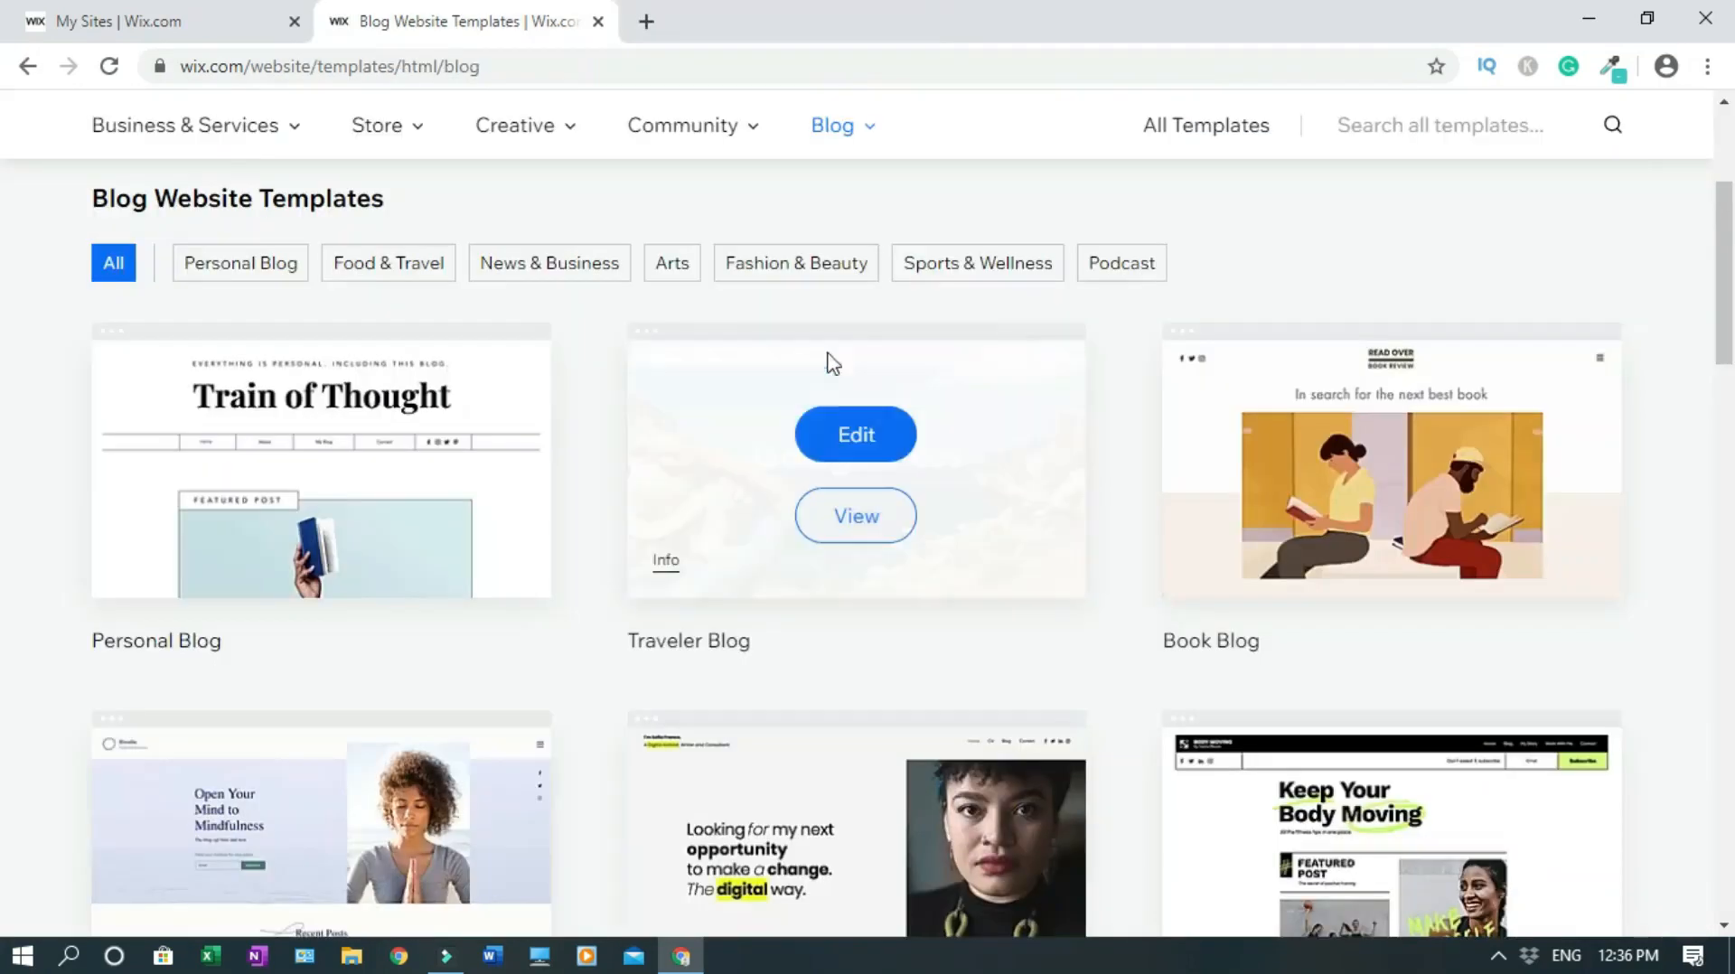
Step: Open the Traveler Blog template for editing and look over its Home page
{"action": "left_click", "coordinate": [853, 436]}
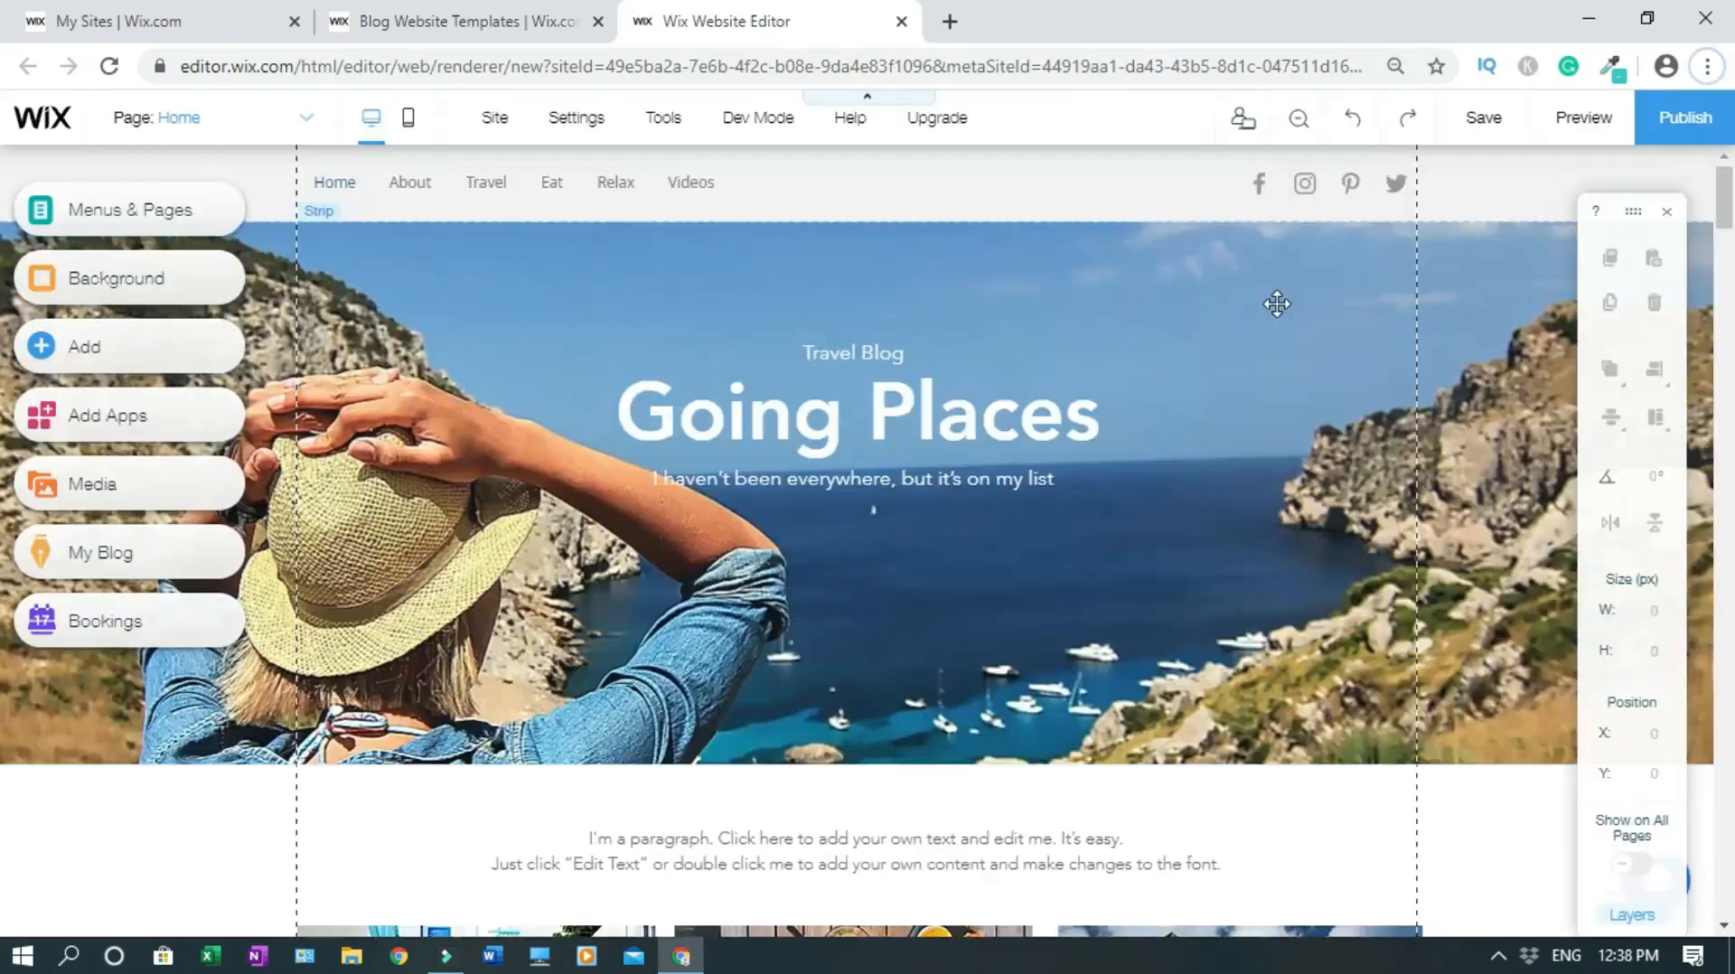
{"action": "scroll", "coordinate": [4, 274], "scroll_direction": "down", "scroll_amount": 10}
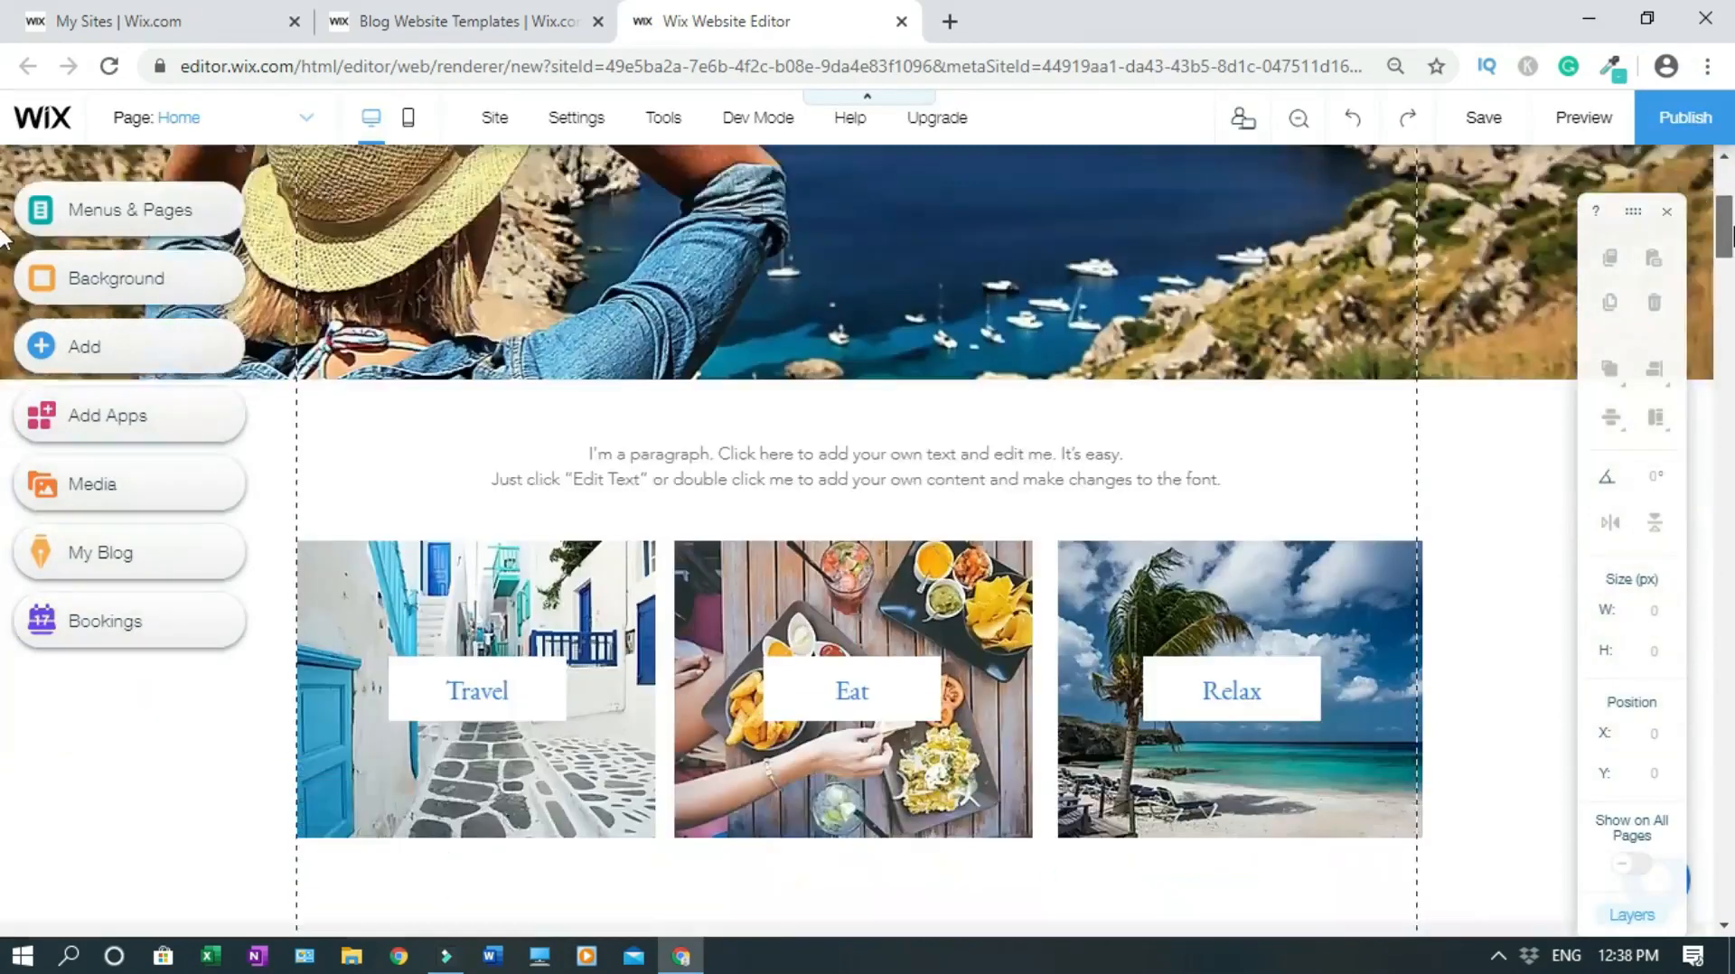
{"action": "scroll", "coordinate": [5, 274], "scroll_direction": "down", "scroll_amount": 2}
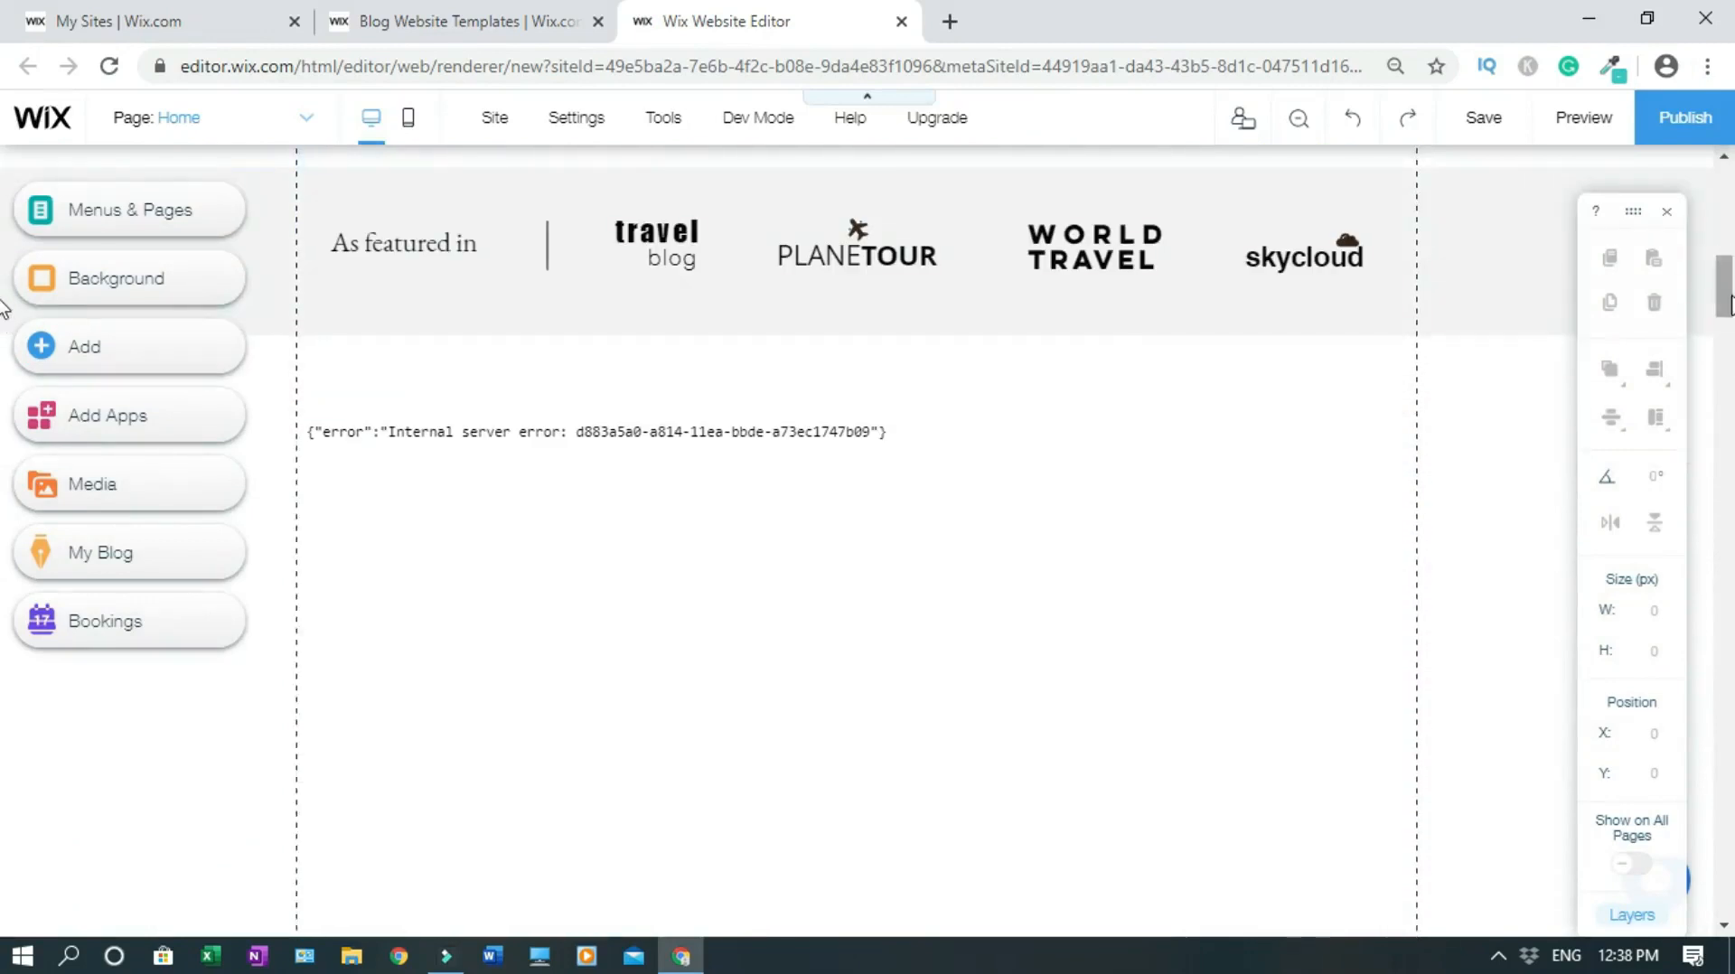
{"action": "scroll", "coordinate": [4, 321], "scroll_direction": "down", "scroll_amount": 15}
{"action": "scroll", "coordinate": [8, 785], "scroll_direction": "down", "scroll_amount": 5}
Step: Delete the Custom Feed element below the "As featured in" strip on the Home page
{"action": "scroll", "coordinate": [784, 656], "scroll_direction": "up", "scroll_amount": 20}
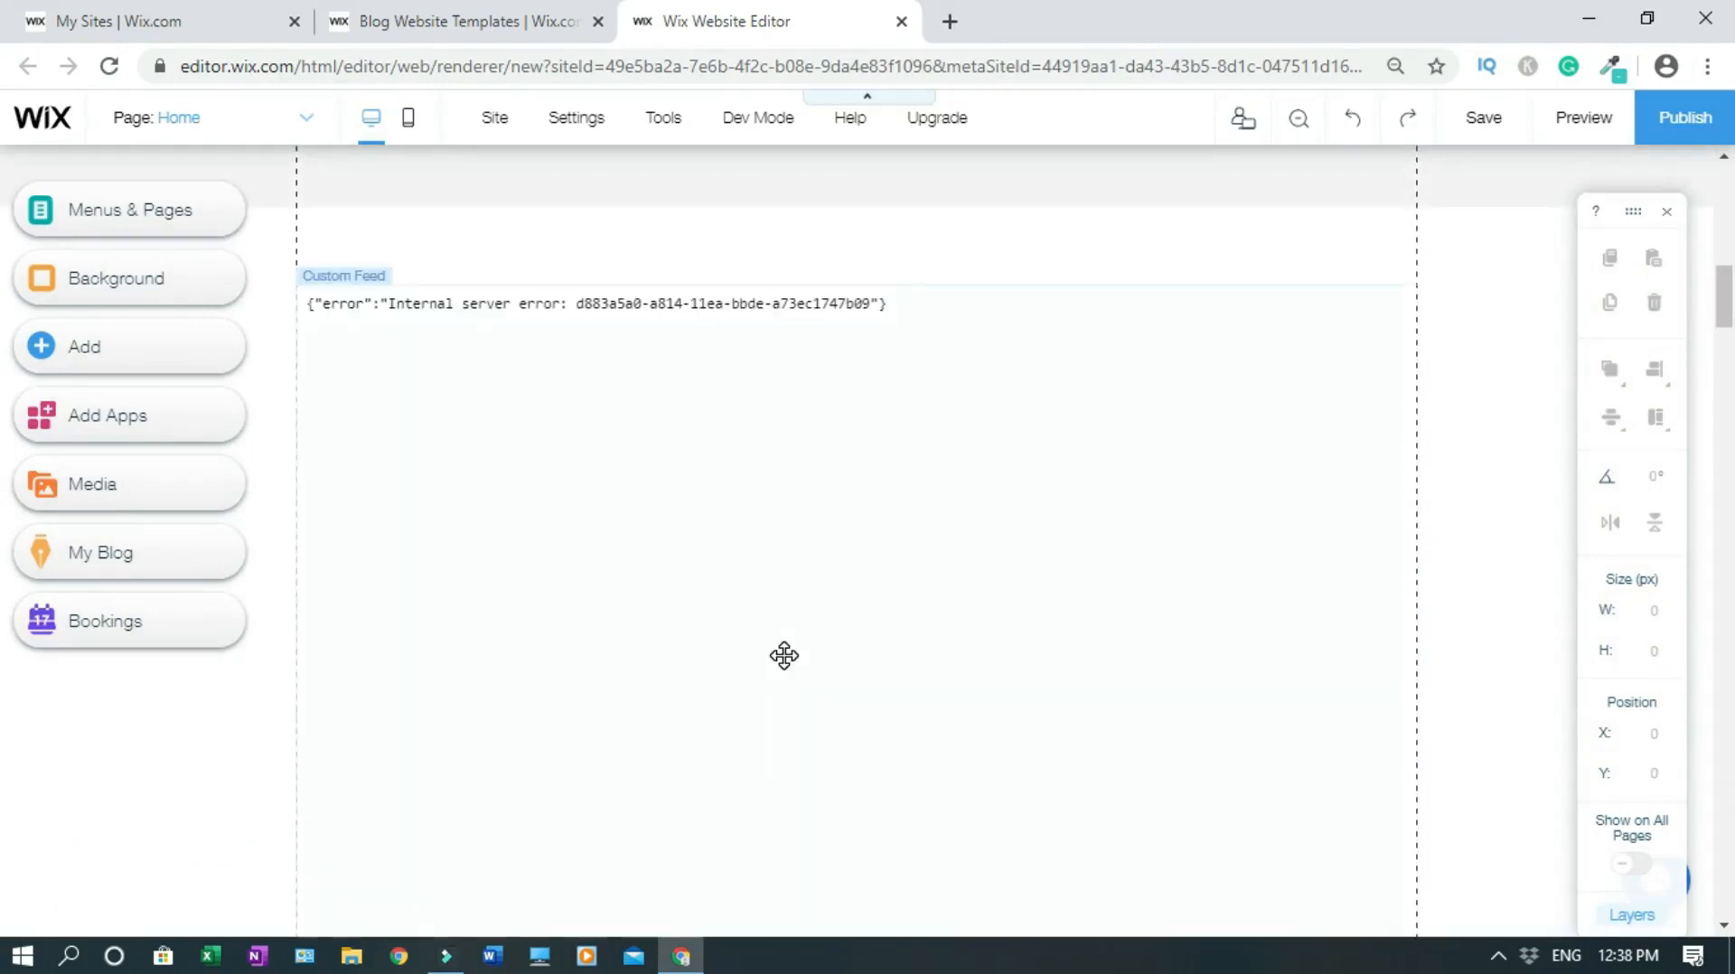
{"action": "left_click", "coordinate": [784, 656]}
{"action": "right_click", "coordinate": [784, 655]}
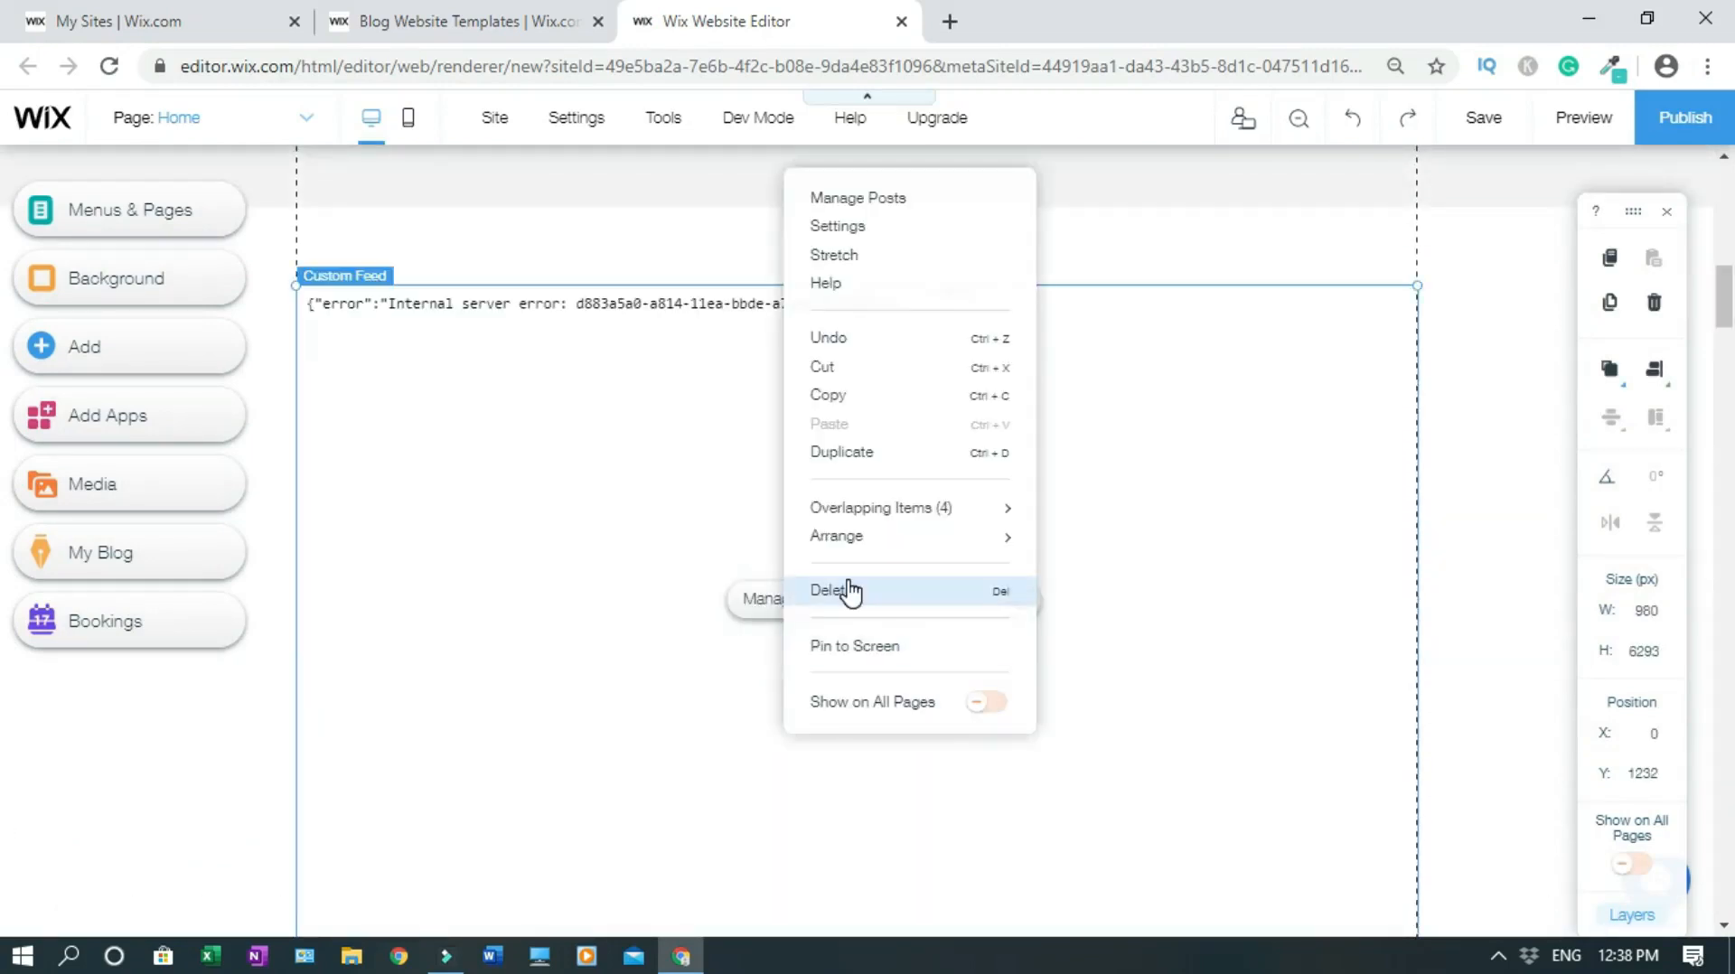
{"action": "left_click", "coordinate": [849, 592]}
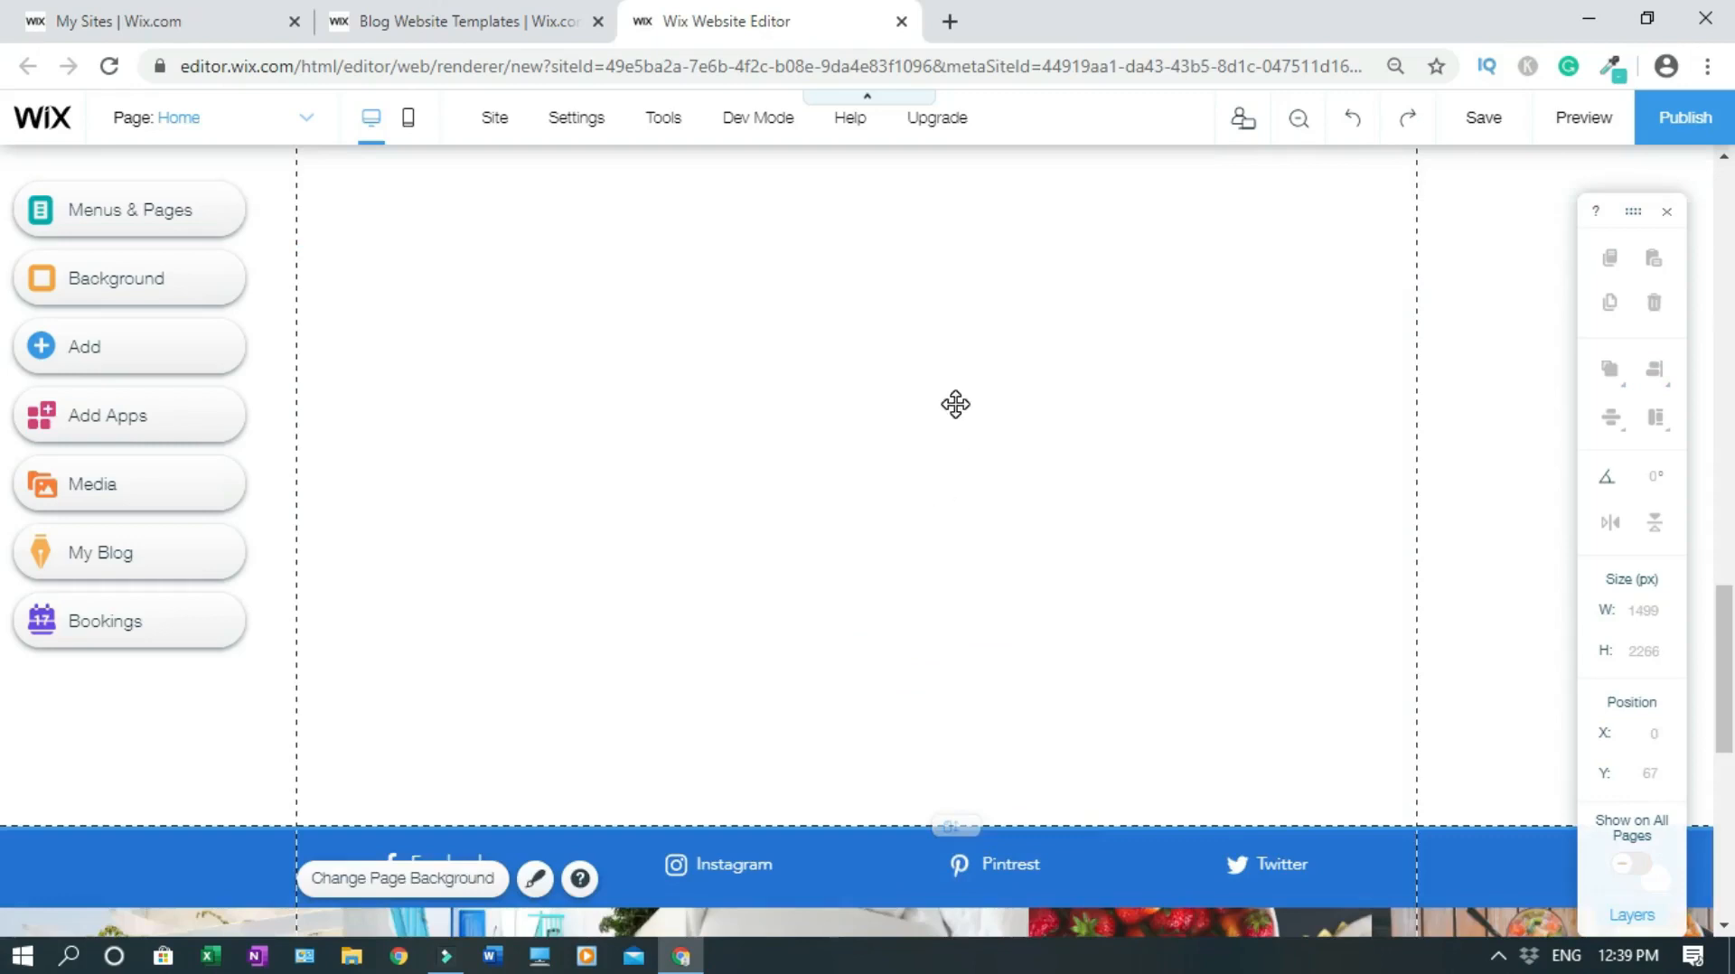
Step: Shorten the Home page to about 1099 px so the social media strip meets the "As featured in" strip, and hide the floating toolbar
{"action": "left_click_drag", "start_coordinate": [950, 760], "coordinate": [956, 404]}
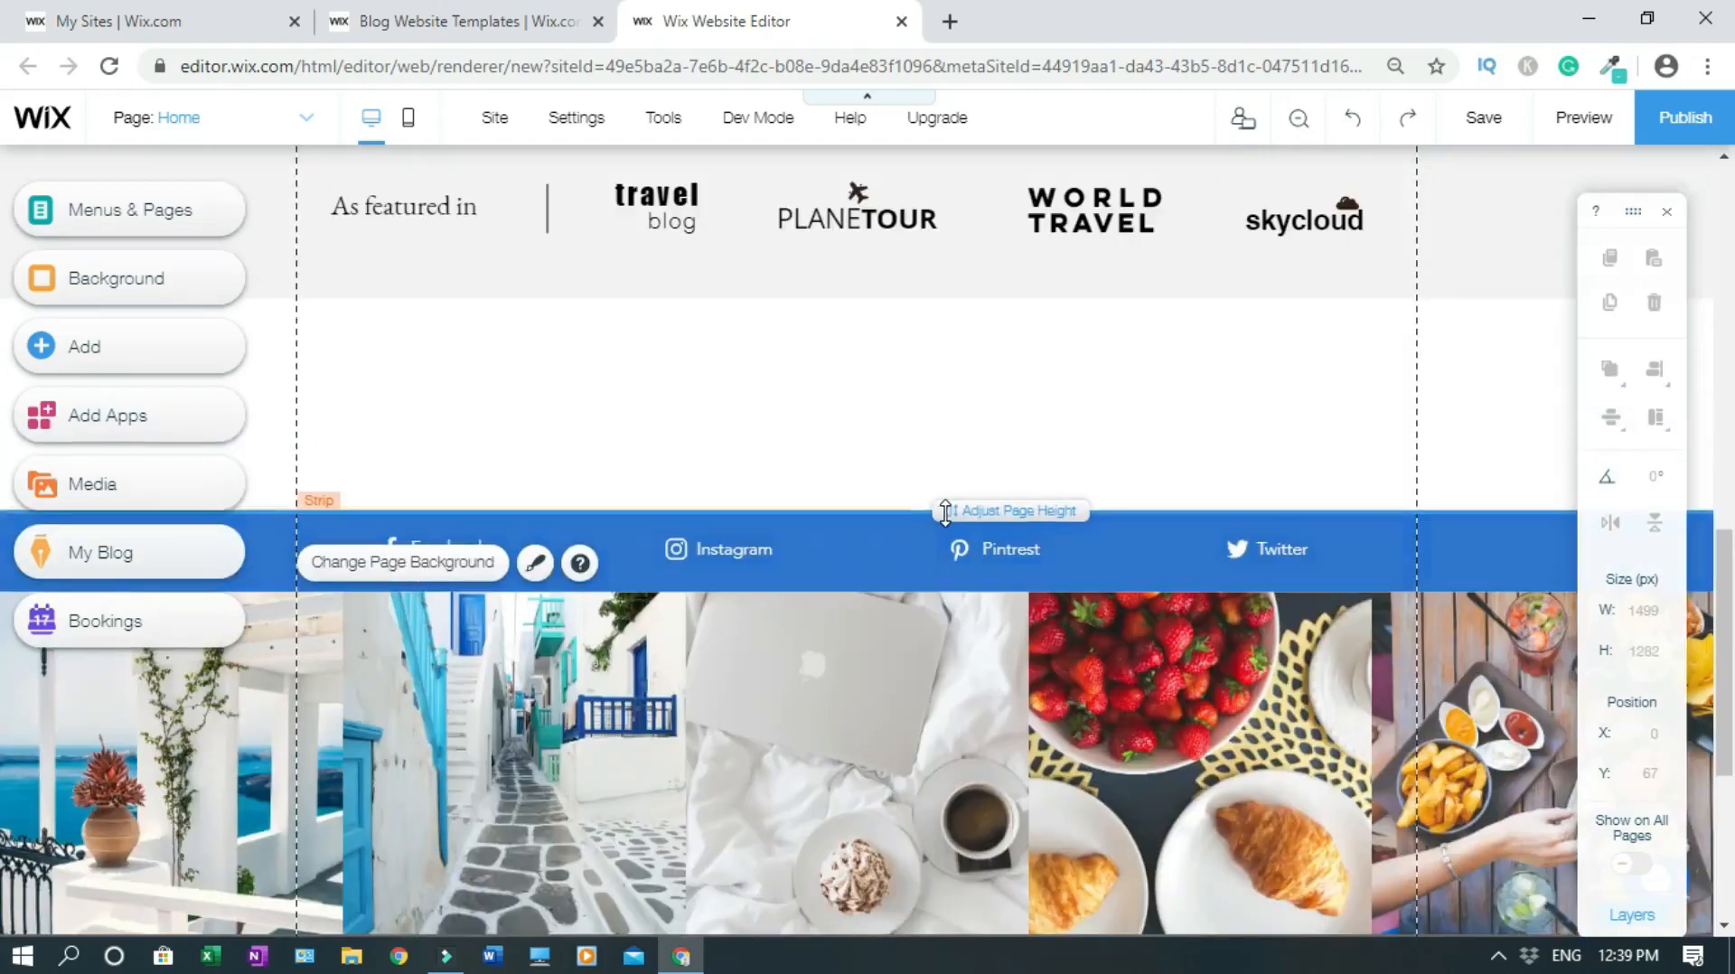
{"action": "left_click_drag", "start_coordinate": [956, 511], "coordinate": [938, 347]}
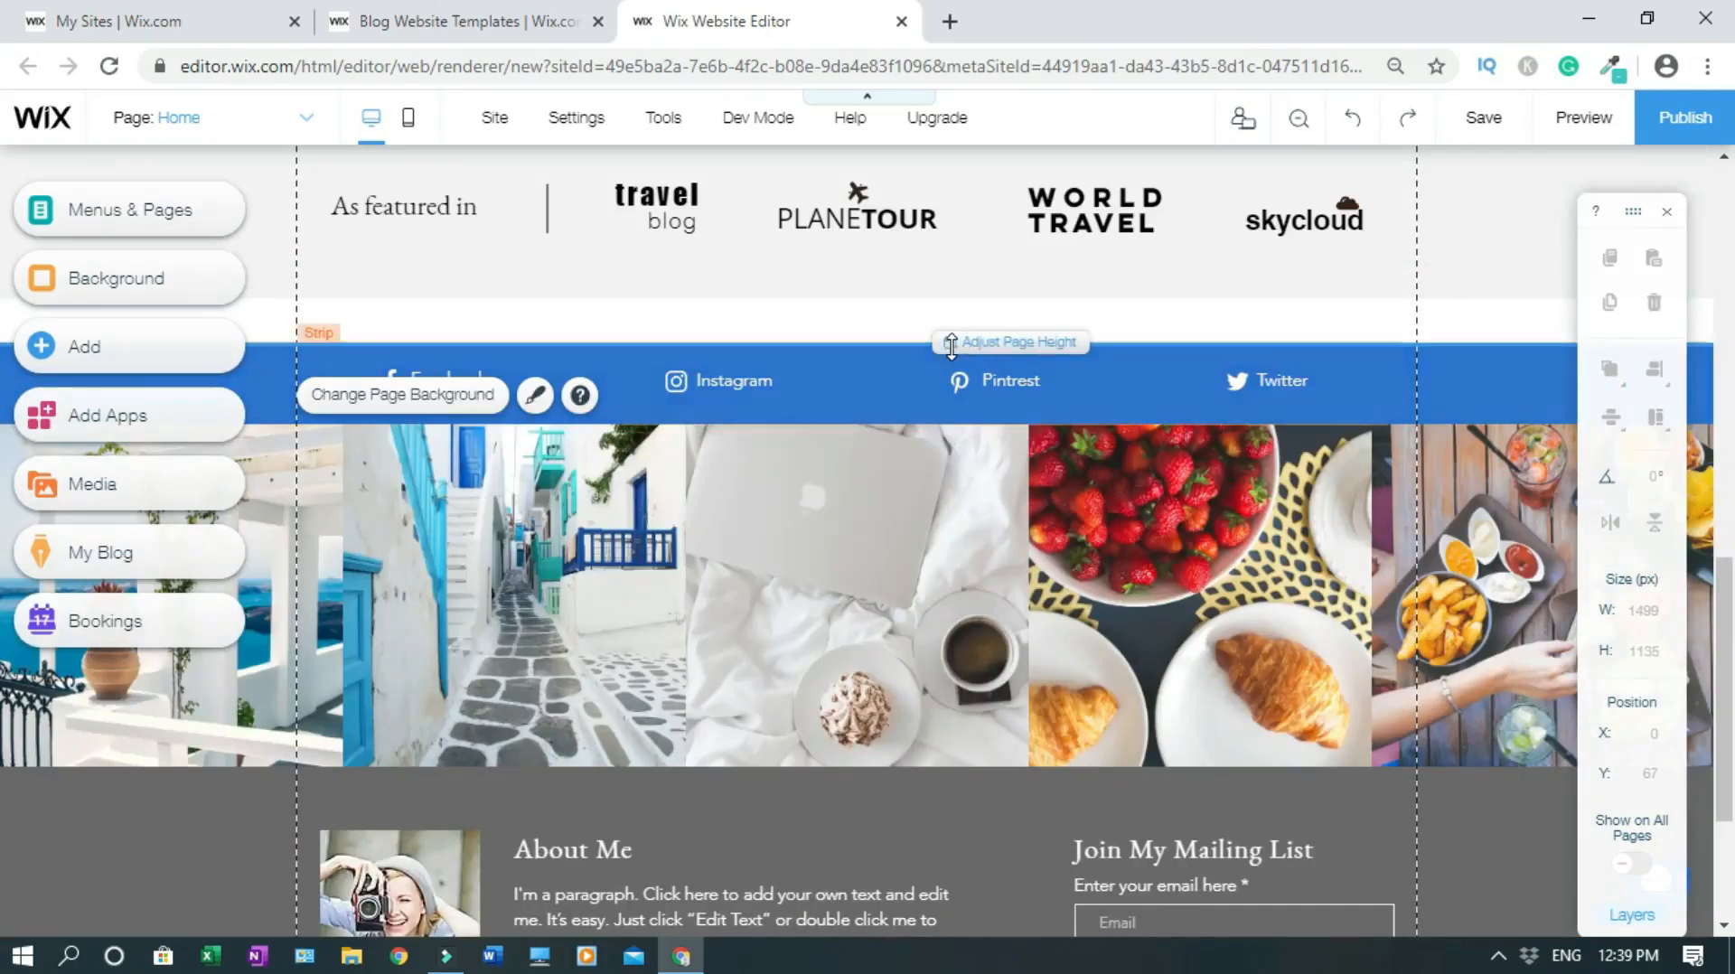
{"action": "left_click_drag", "start_coordinate": [947, 340], "coordinate": [942, 310]}
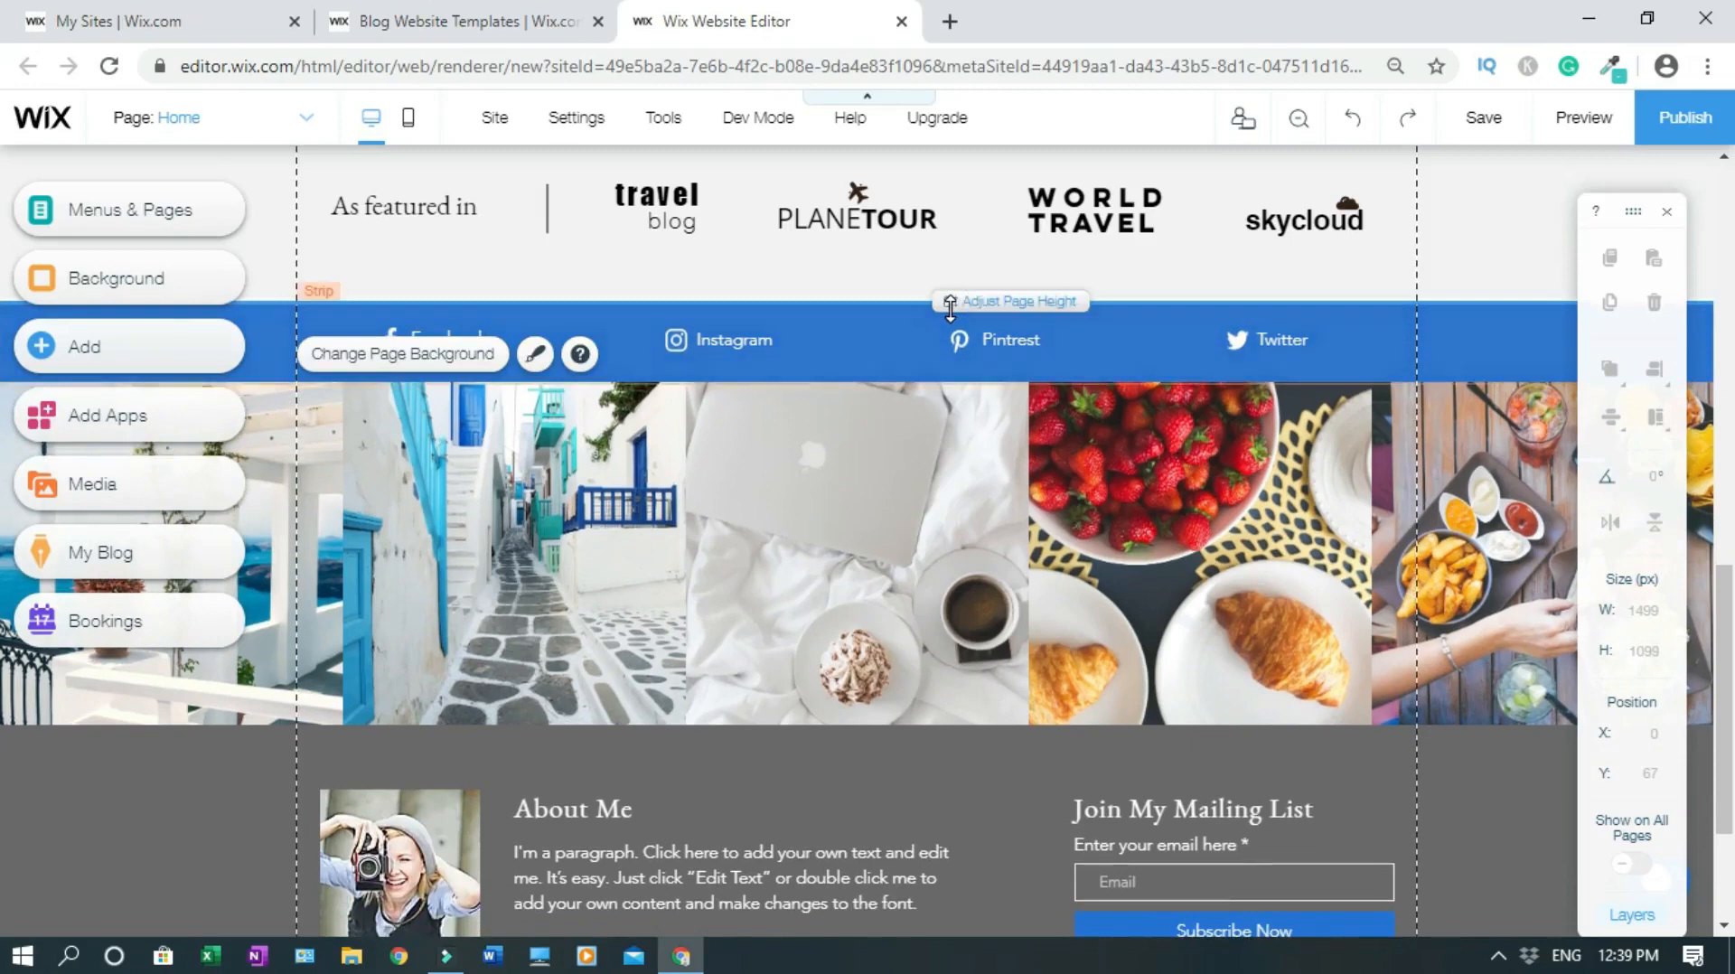
{"action": "left_click", "coordinate": [1667, 214]}
Step: Save the site under a free Wix.com domain with the site address "how to start ablog" and finish the save dialog
{"action": "scroll", "coordinate": [2, 587], "scroll_direction": "up", "scroll_amount": 5}
{"action": "left_click_drag", "start_coordinate": [1733, 583], "coordinate": [1727, 320]}
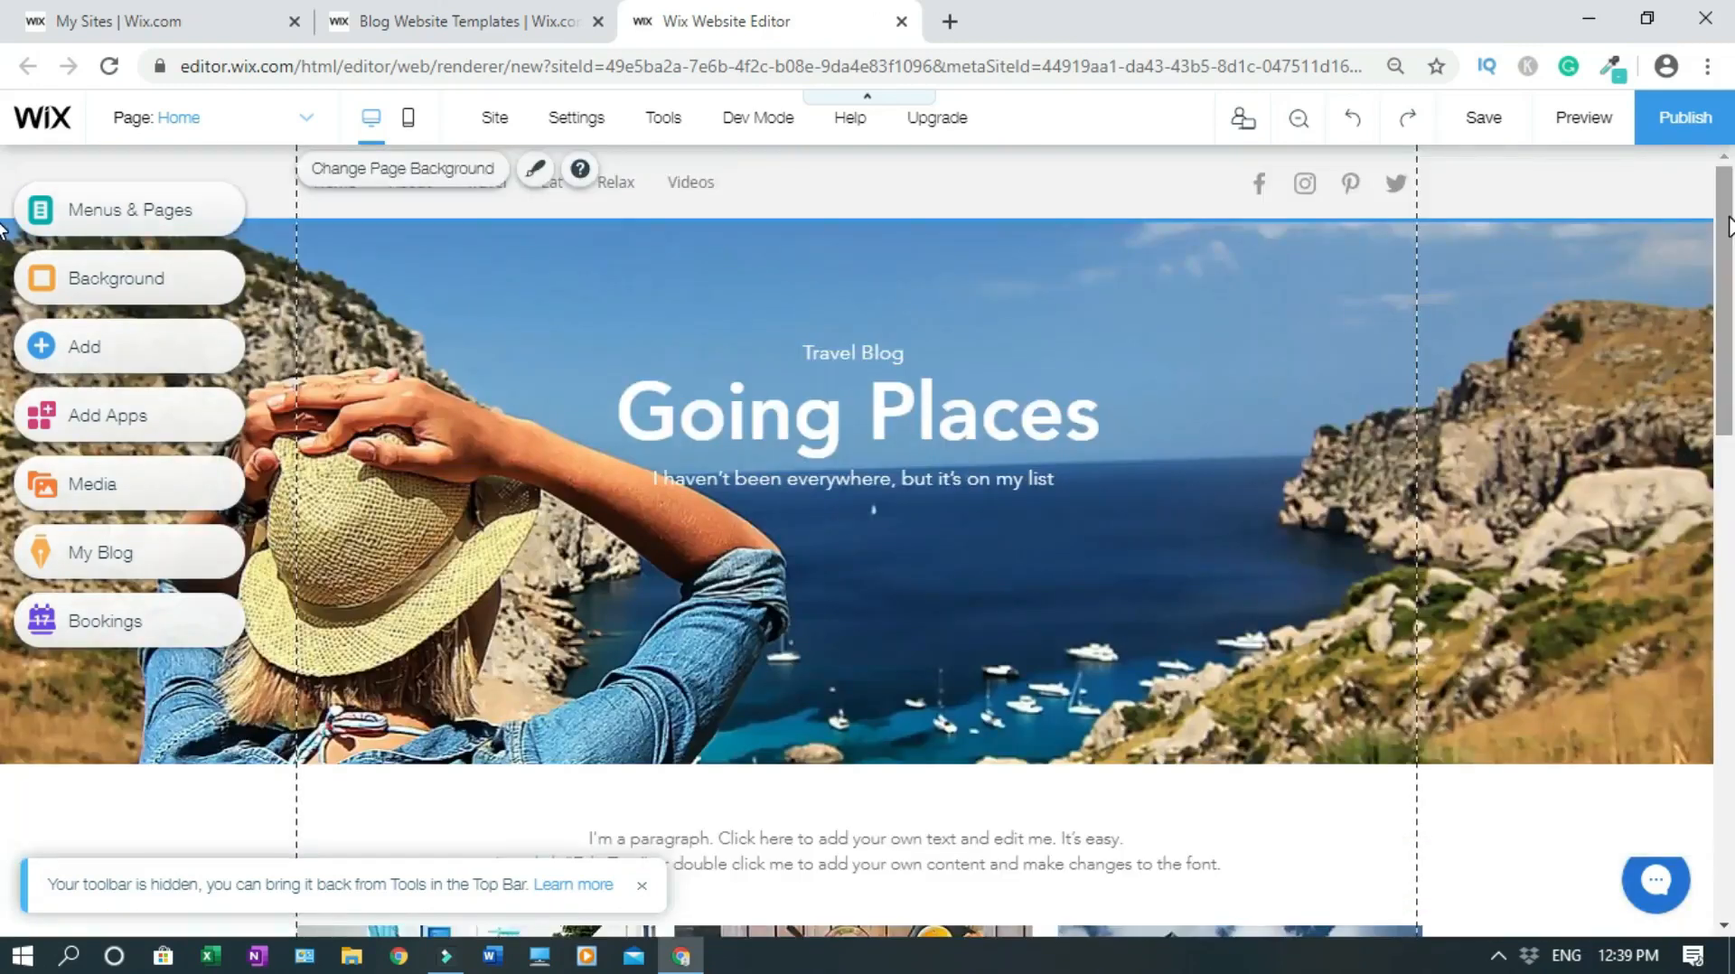
{"action": "left_click", "coordinate": [1500, 119]}
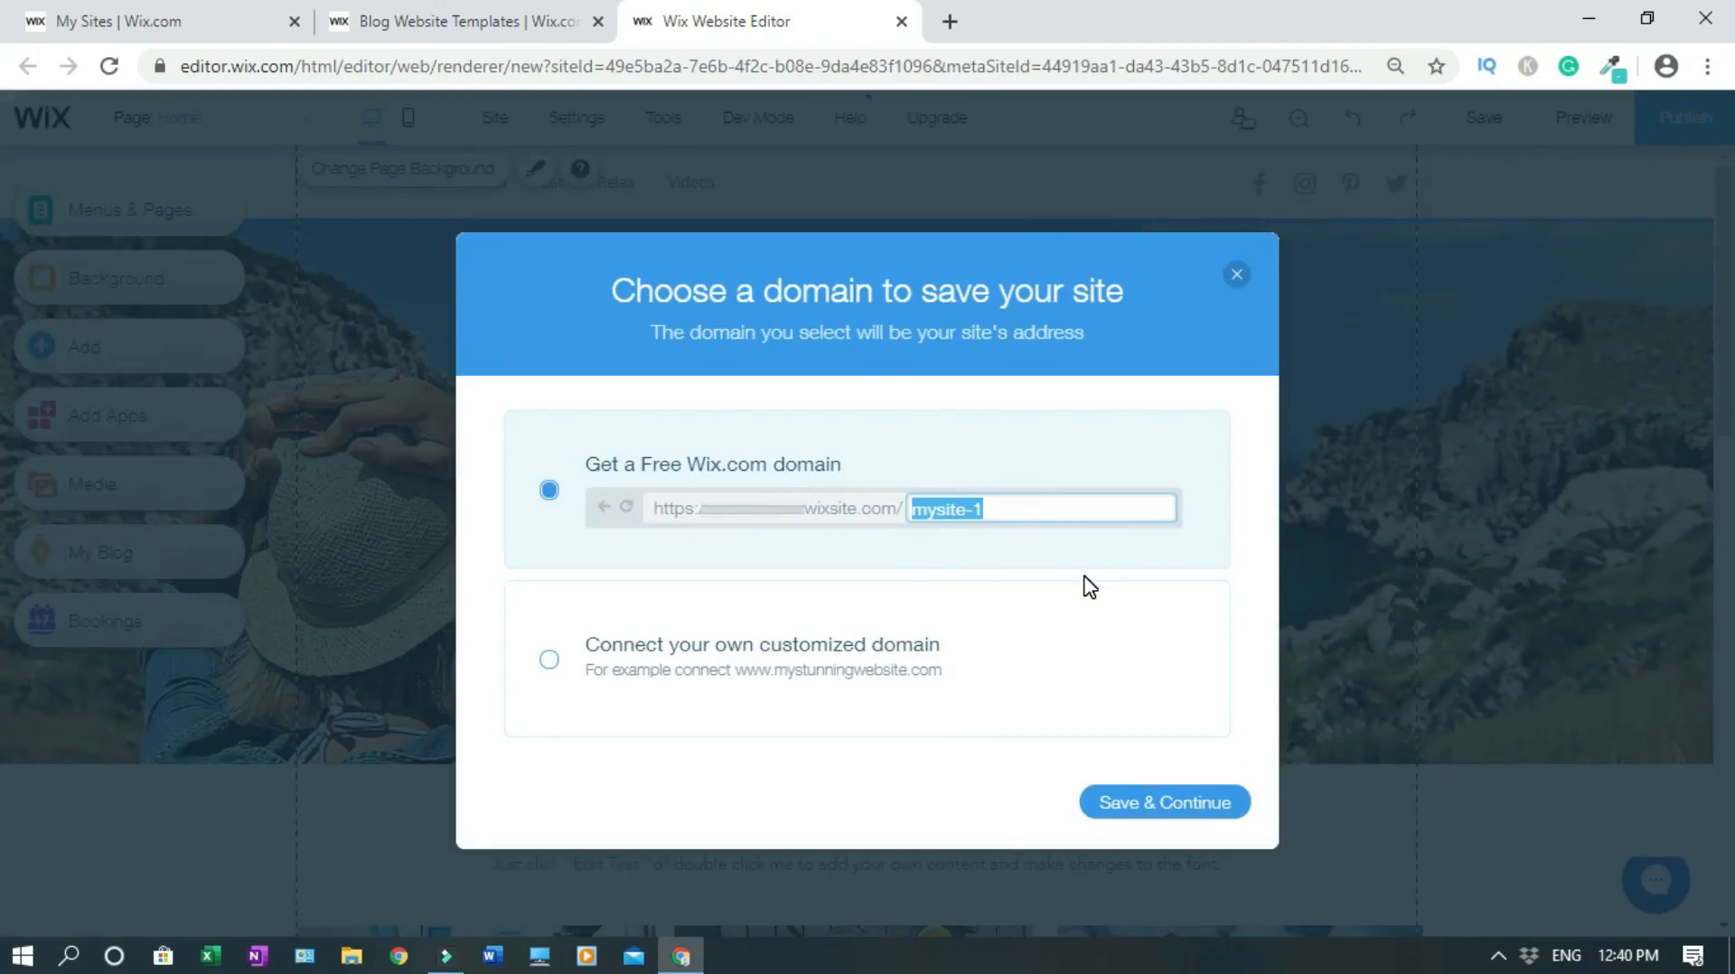
{"action": "type", "text": "how to start ablog"}
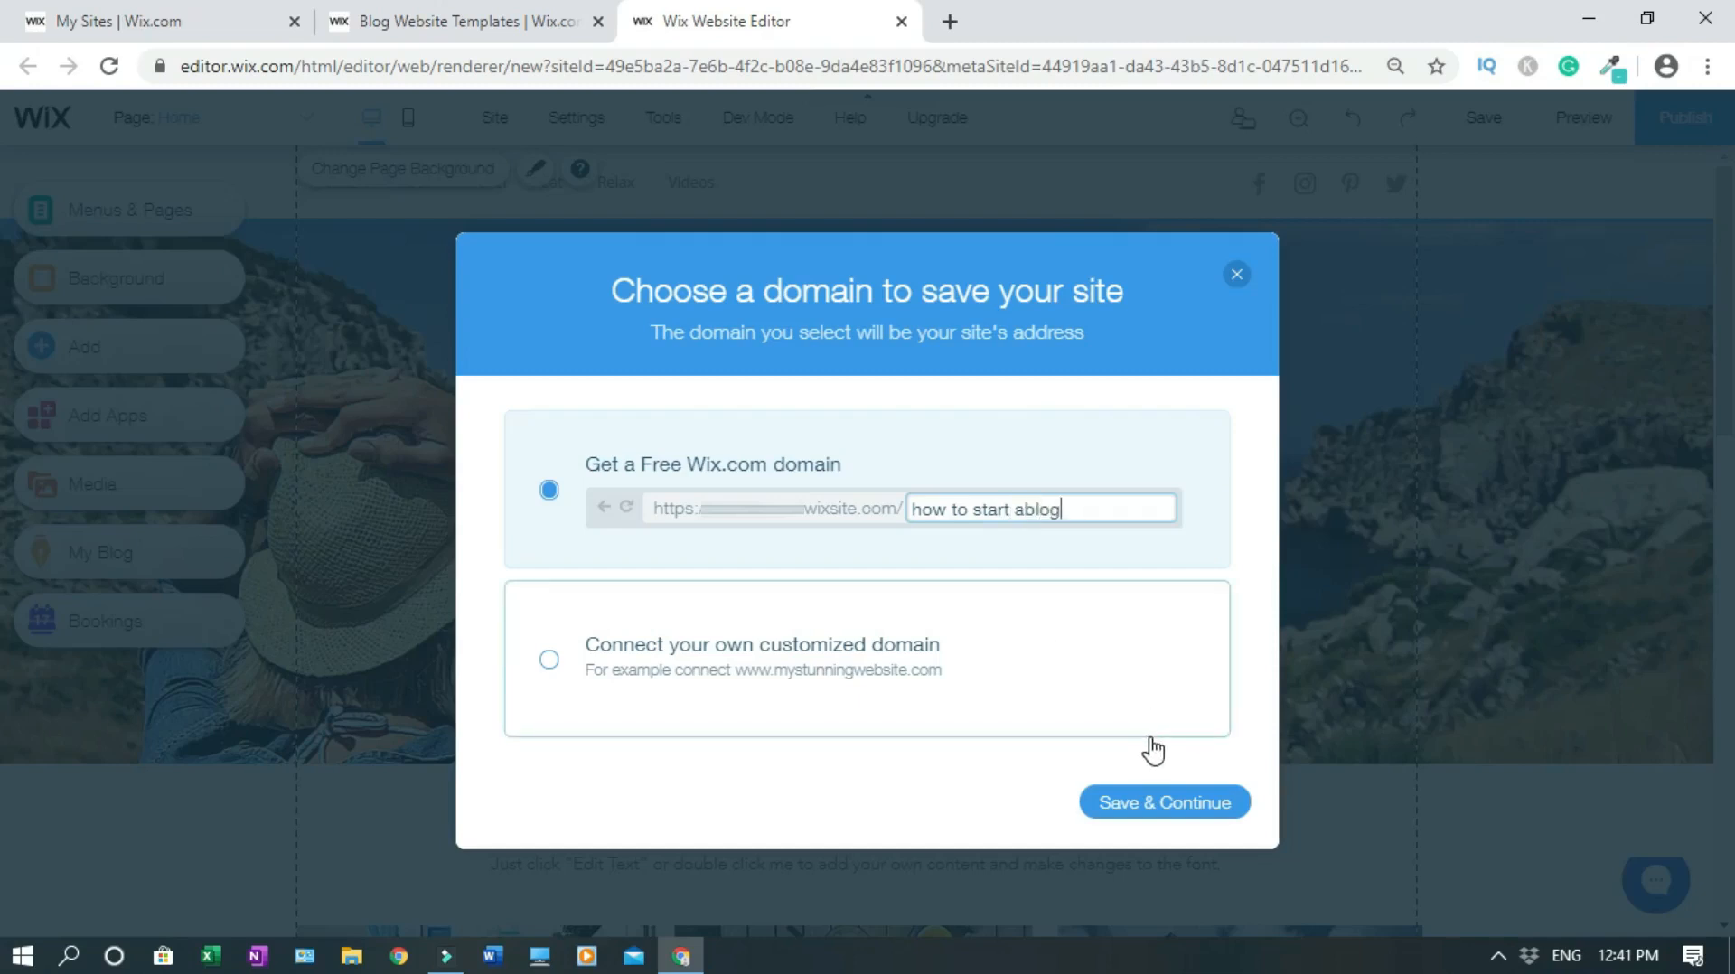
{"action": "left_click", "coordinate": [1144, 807]}
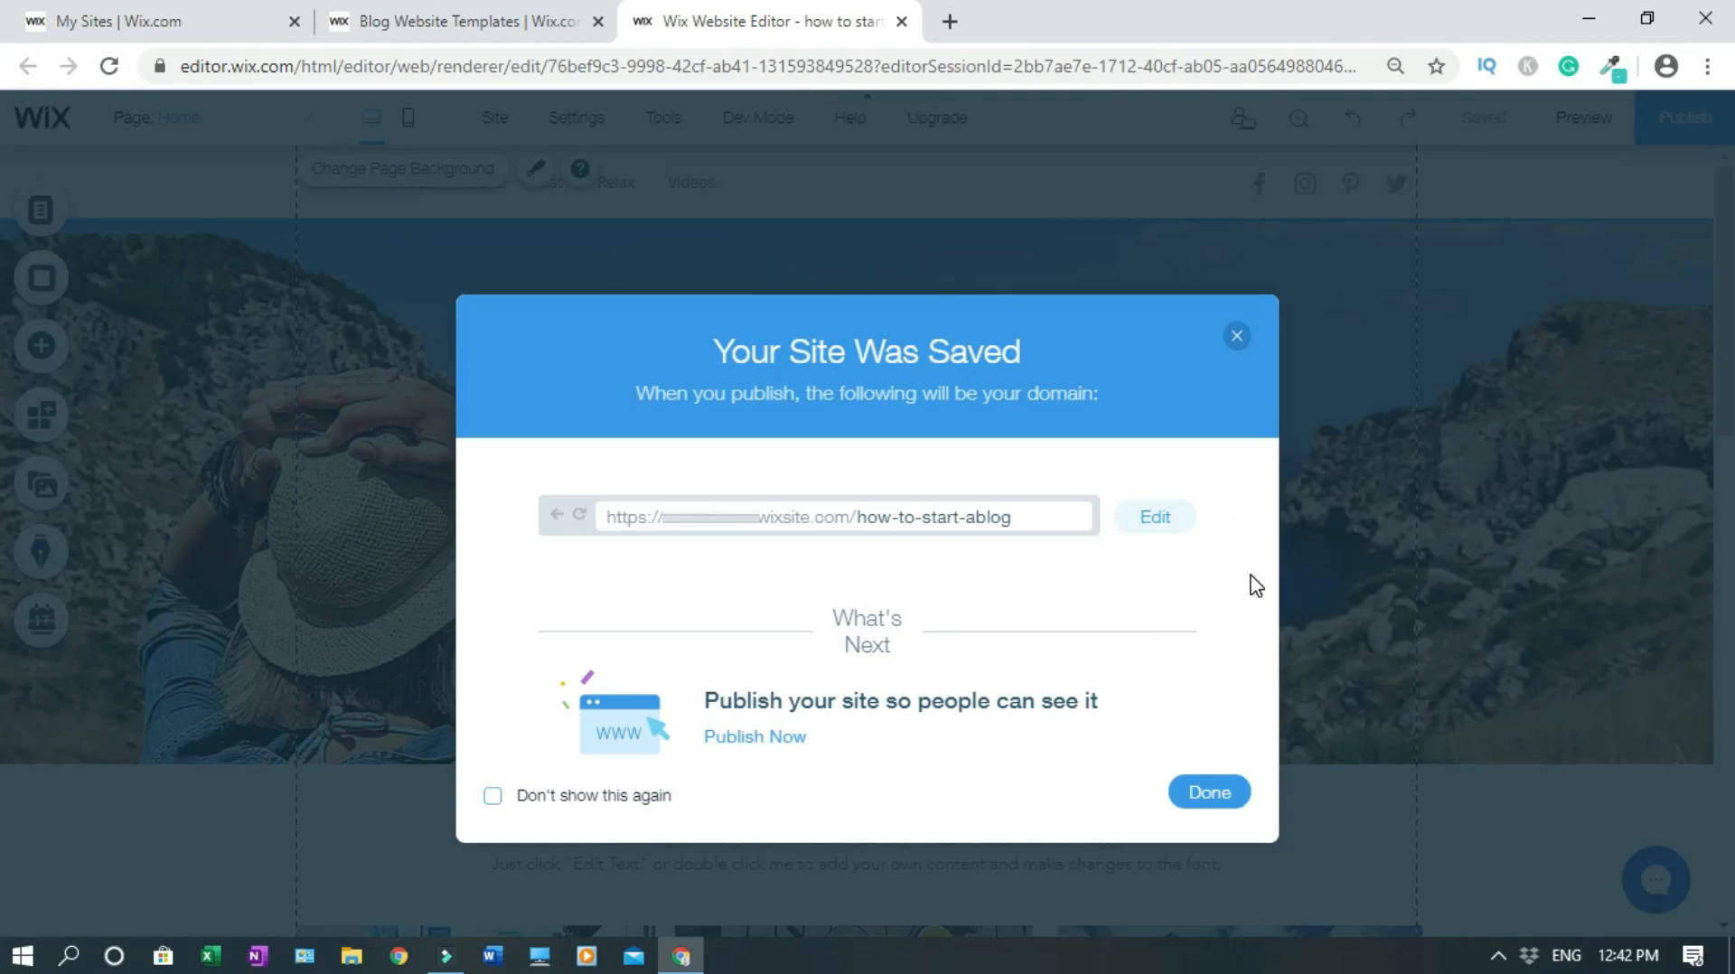
{"action": "left_click", "coordinate": [1212, 807]}
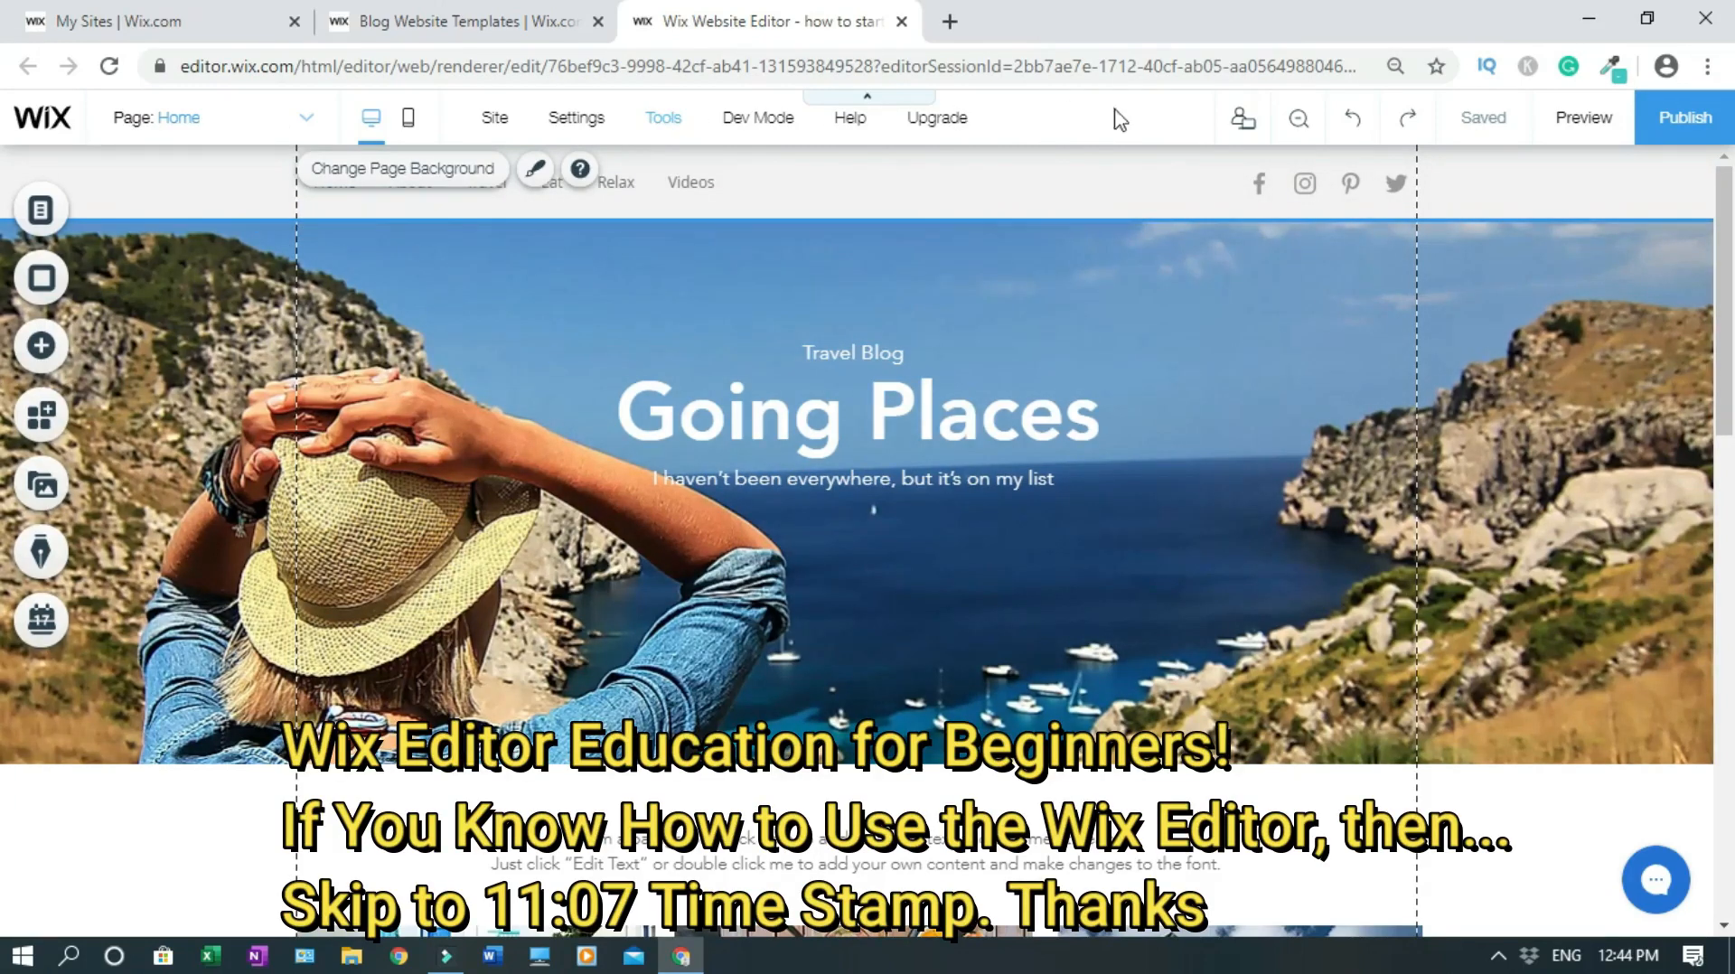
Step: Look over the list of site pages and the mobile version of the Home page, and return to the desktop version
{"action": "left_click", "coordinate": [305, 124]}
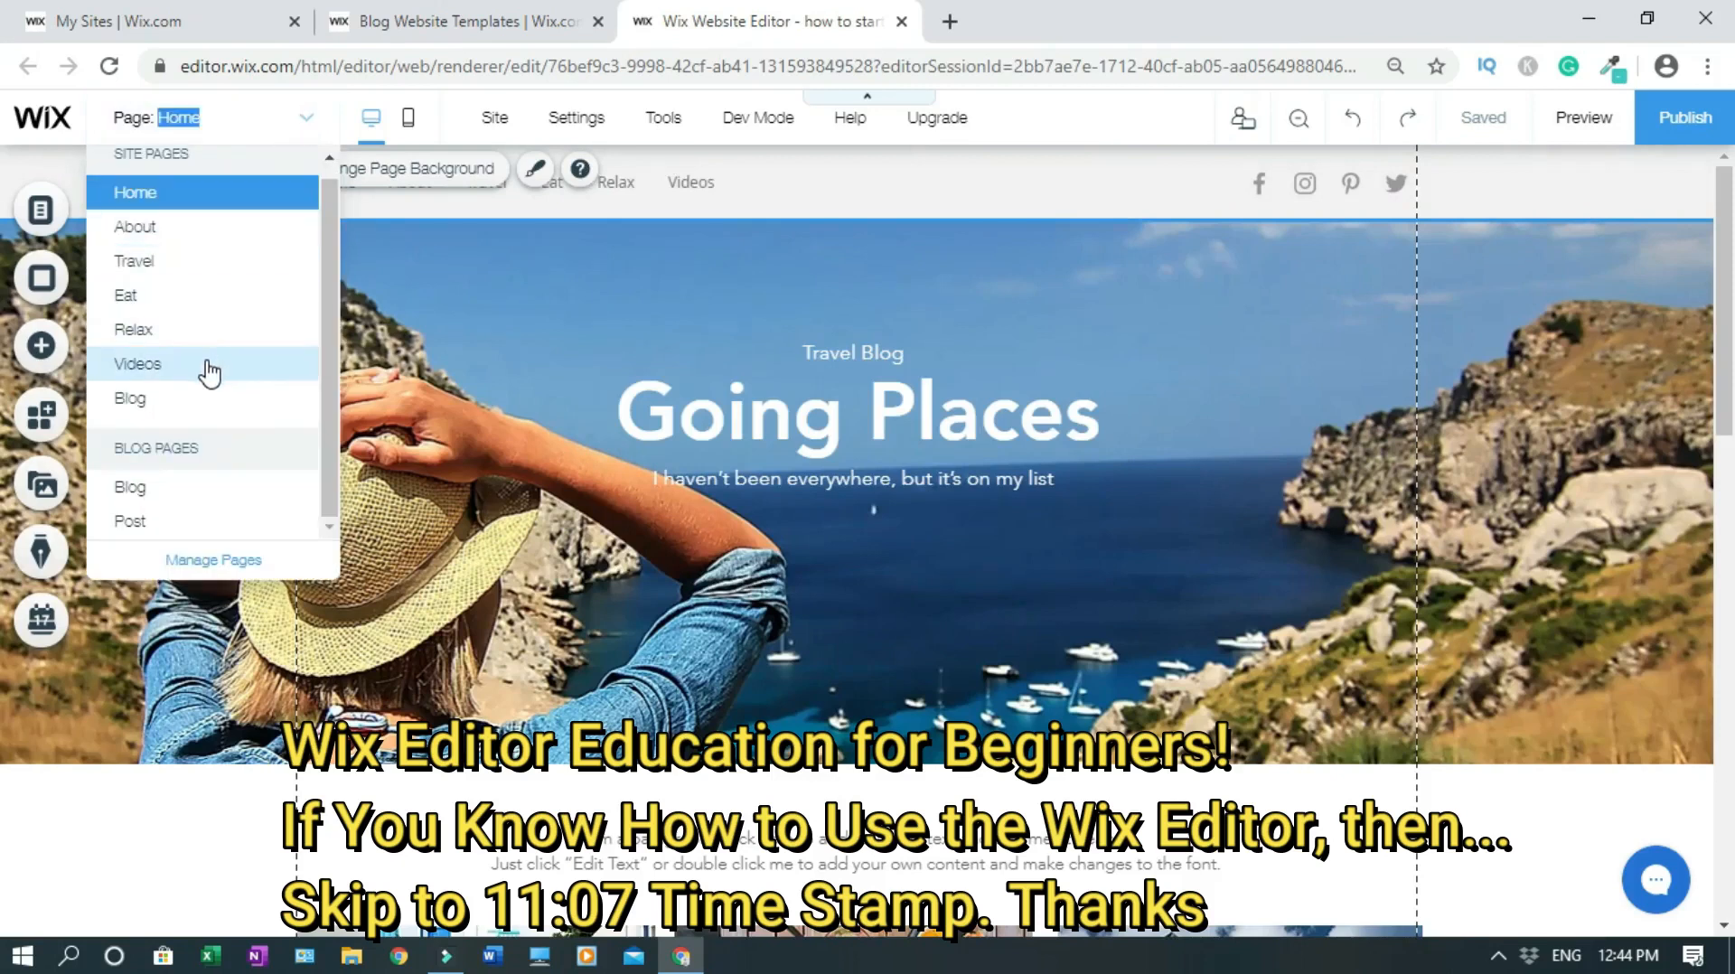
{"action": "left_click", "coordinate": [307, 120]}
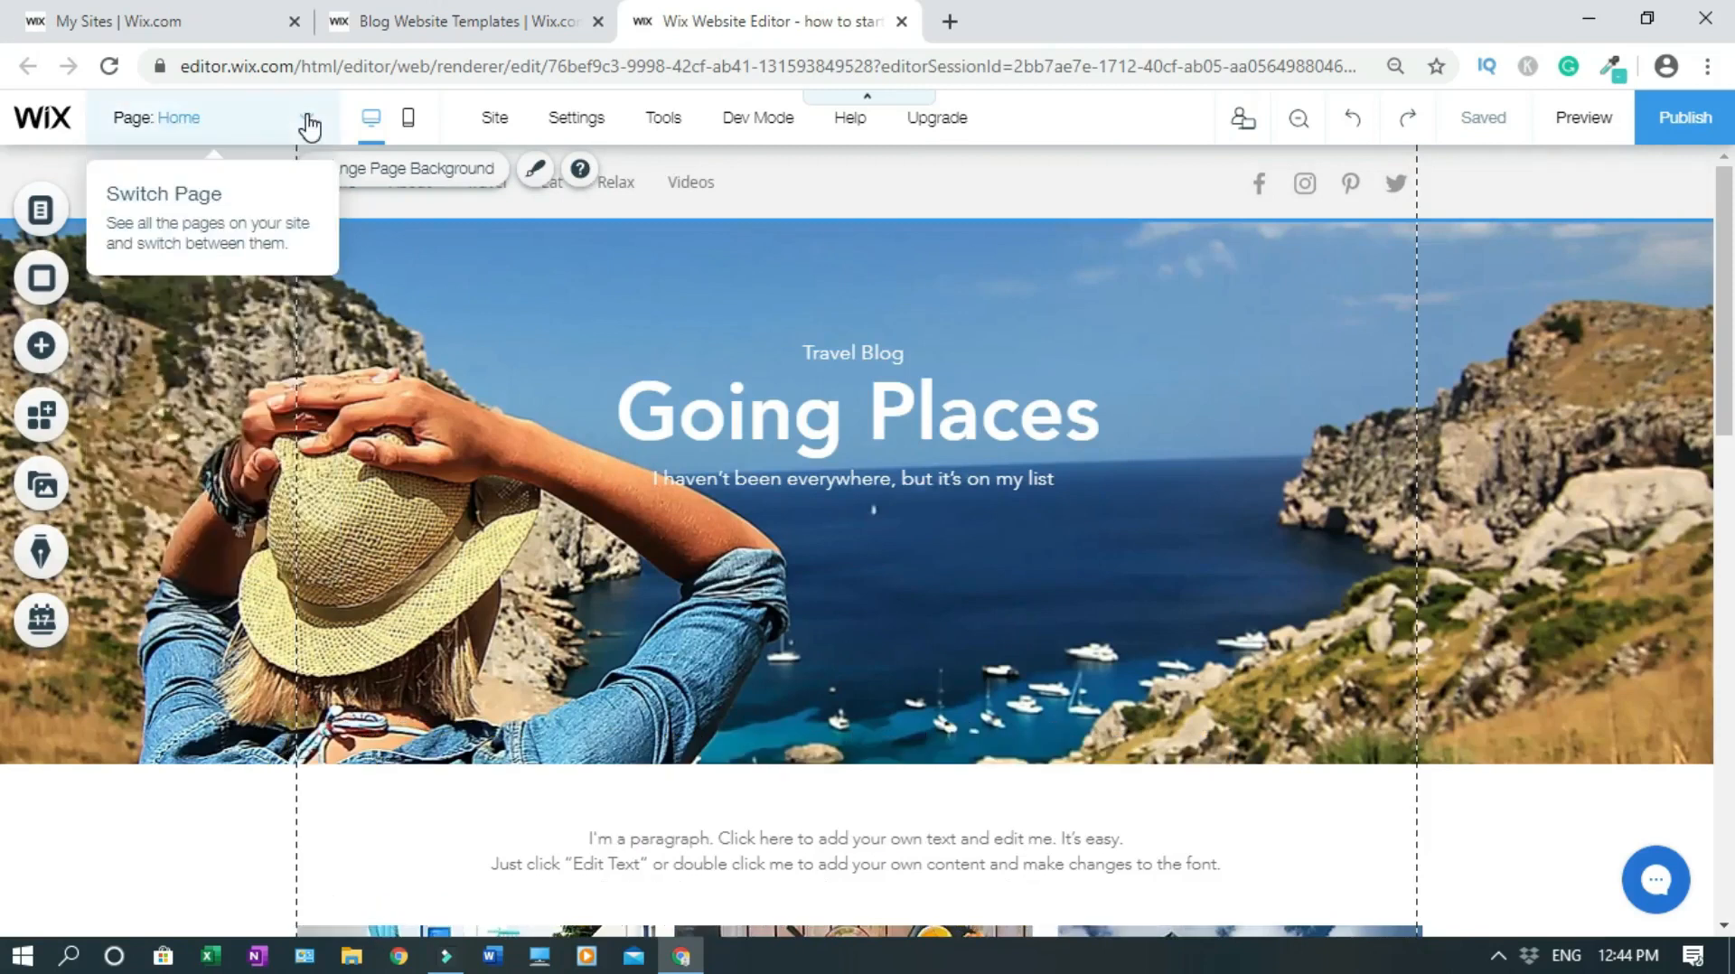
{"action": "left_click", "coordinate": [409, 126]}
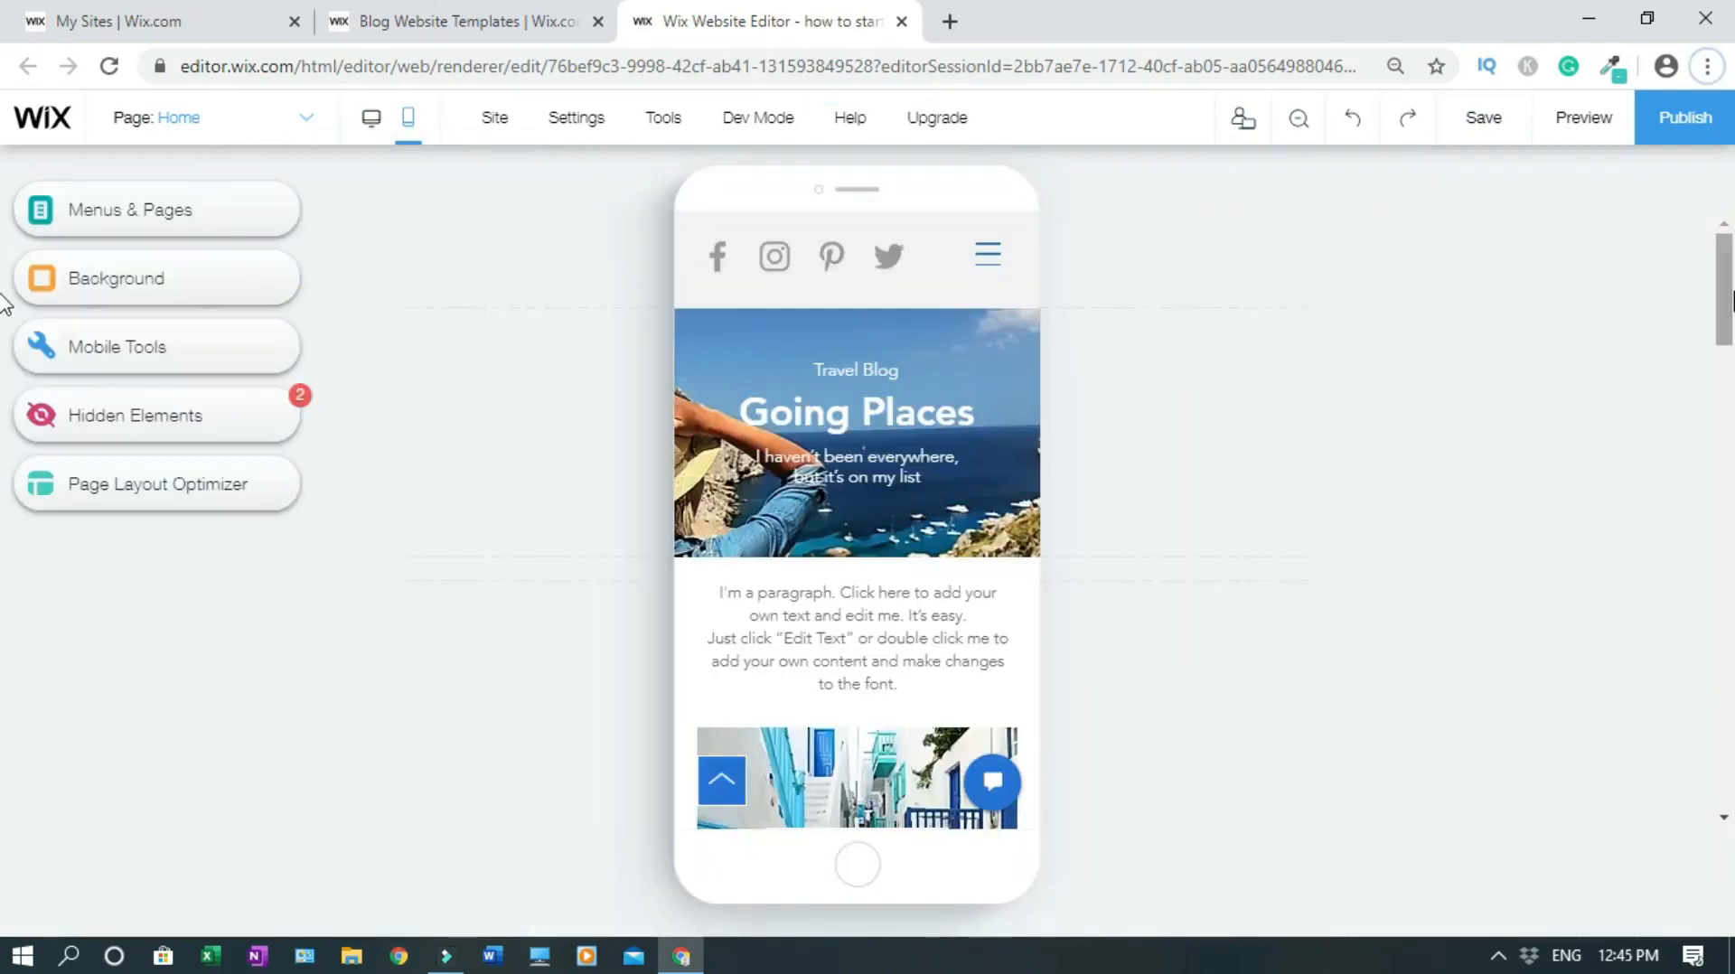
{"action": "left_click_drag", "start_coordinate": [1726, 298], "coordinate": [1728, 782]}
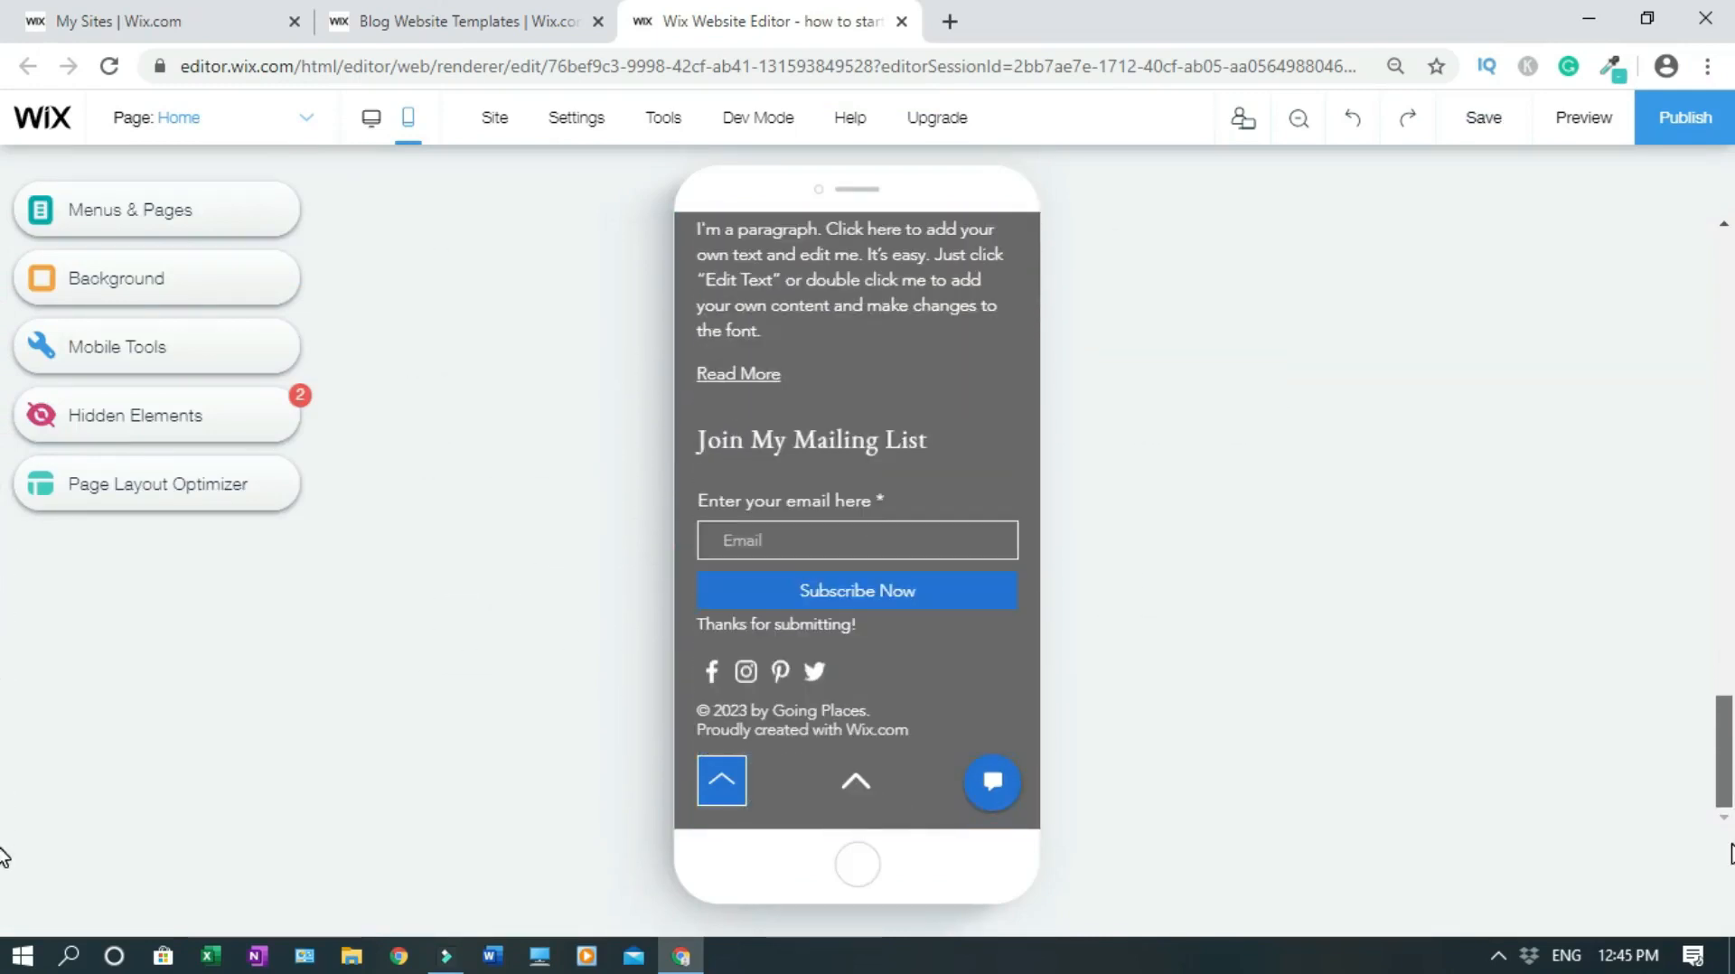
{"action": "left_click", "coordinate": [370, 119]}
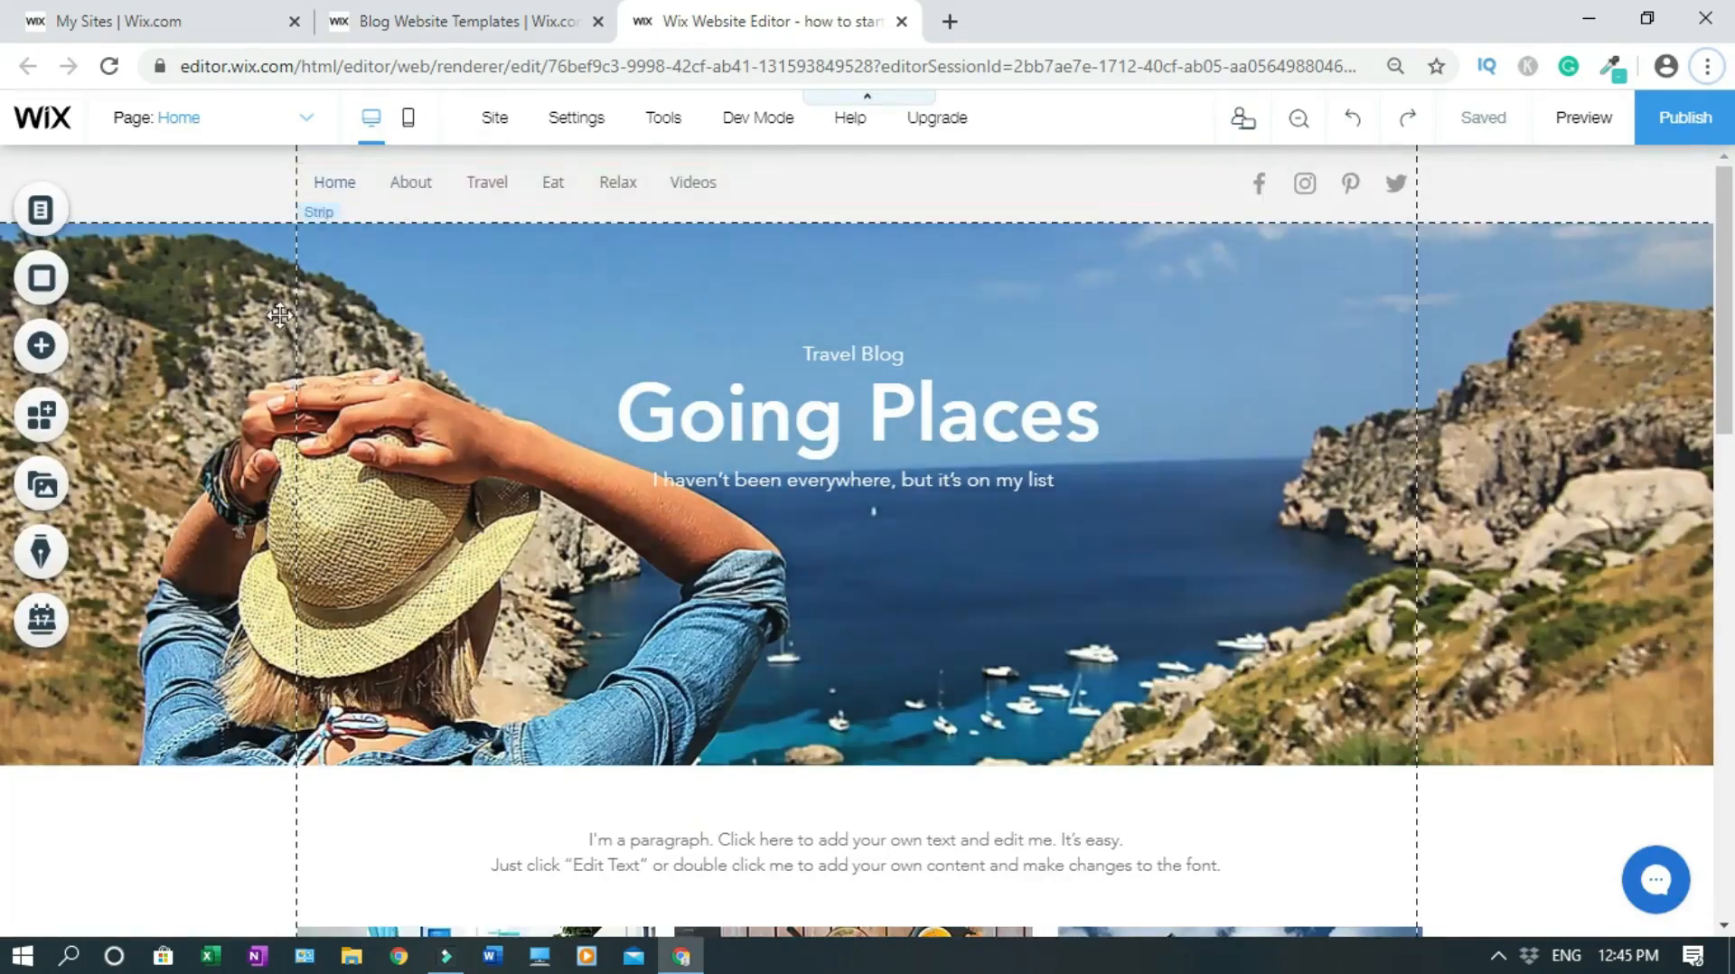
Step: Review the editor's Site, Settings, Tools, Dev Mode, Help and Upgrade options, plus the Zoom Out & Reorder description
{"action": "mouse_move", "coordinate": [486, 129]}
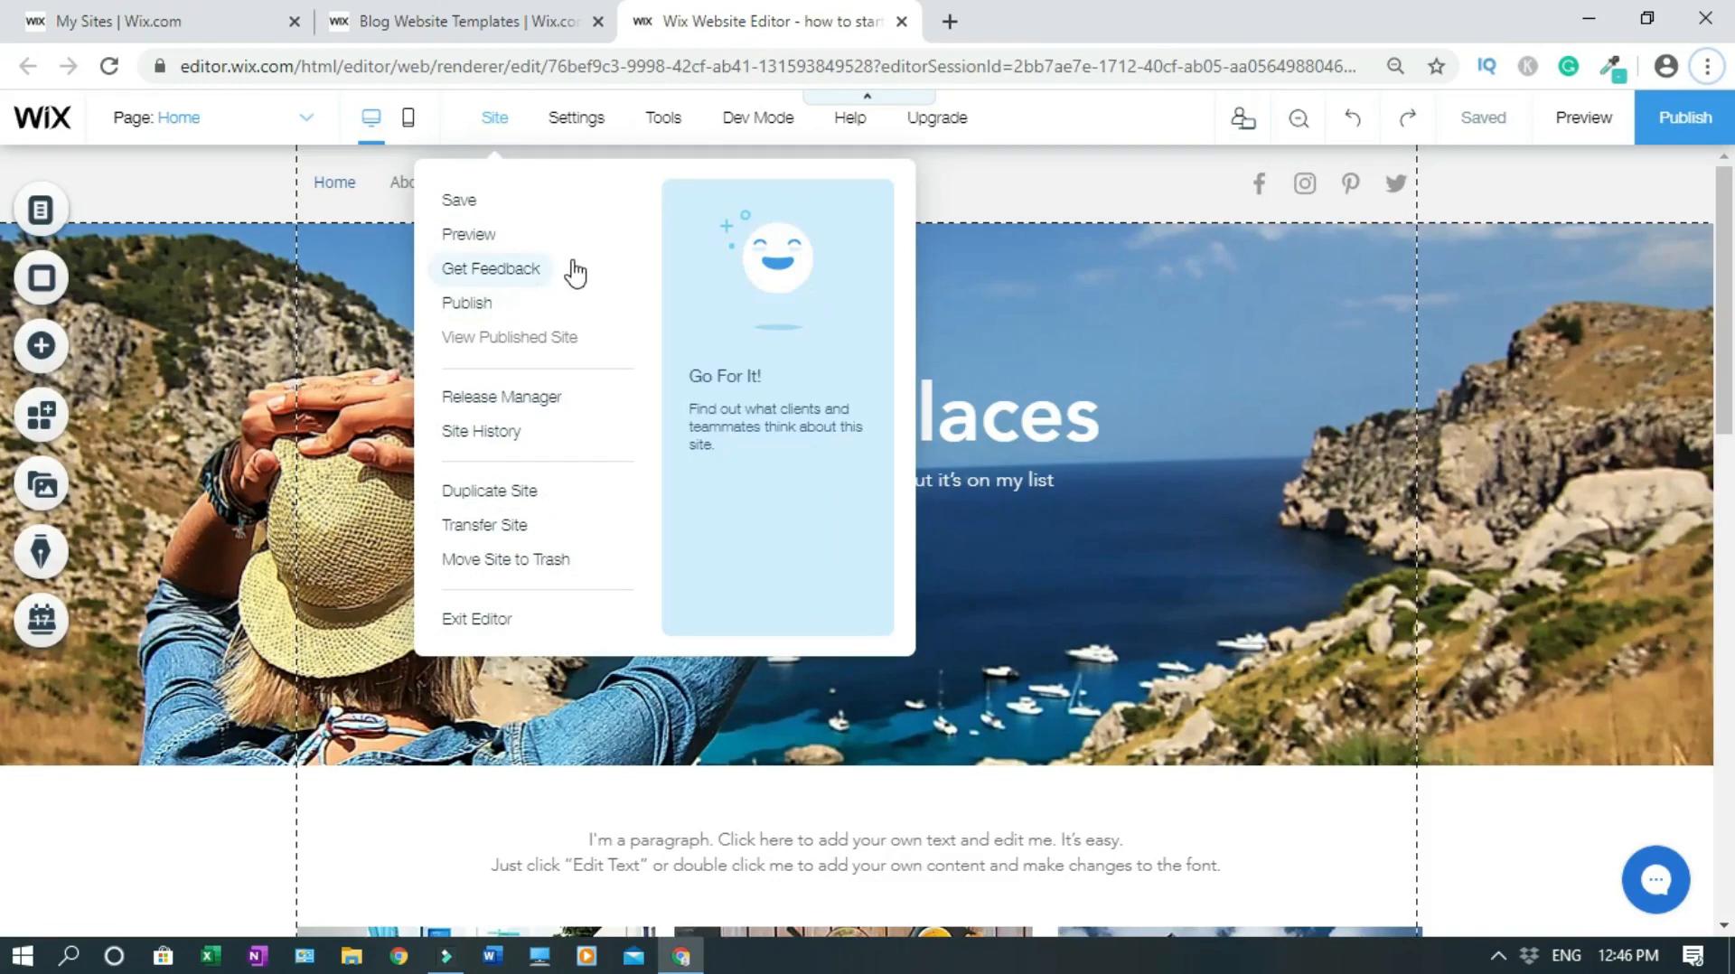
{"action": "mouse_move", "coordinate": [575, 134]}
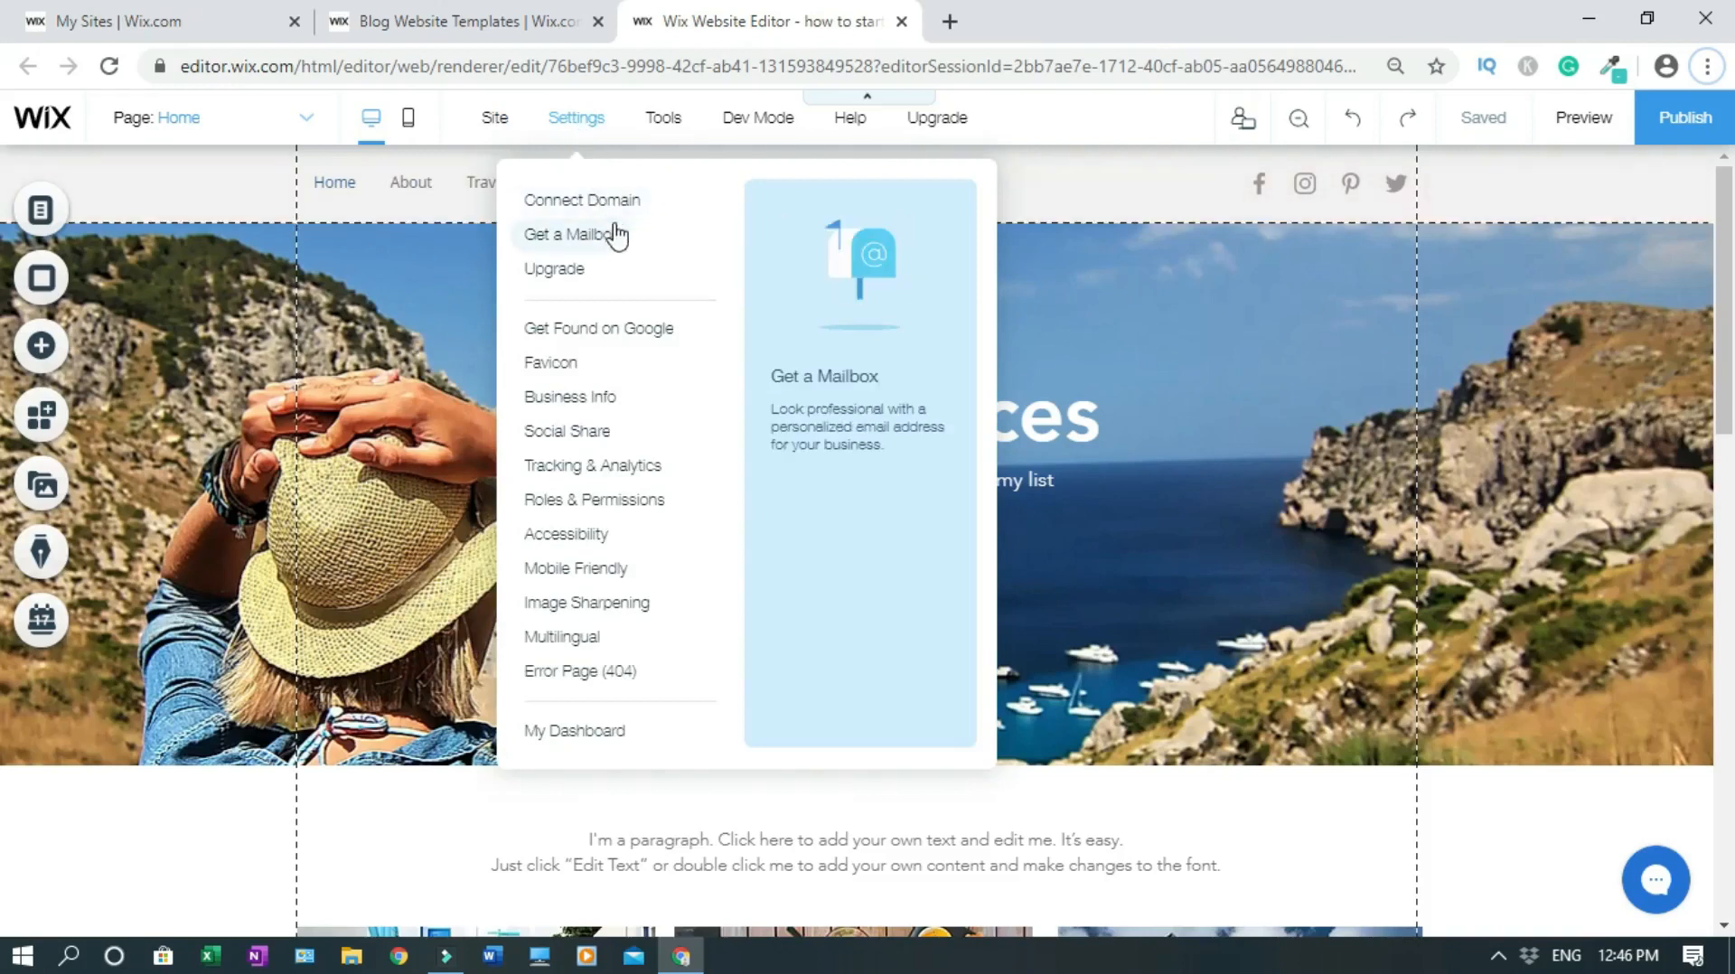
{"action": "mouse_move", "coordinate": [664, 131]}
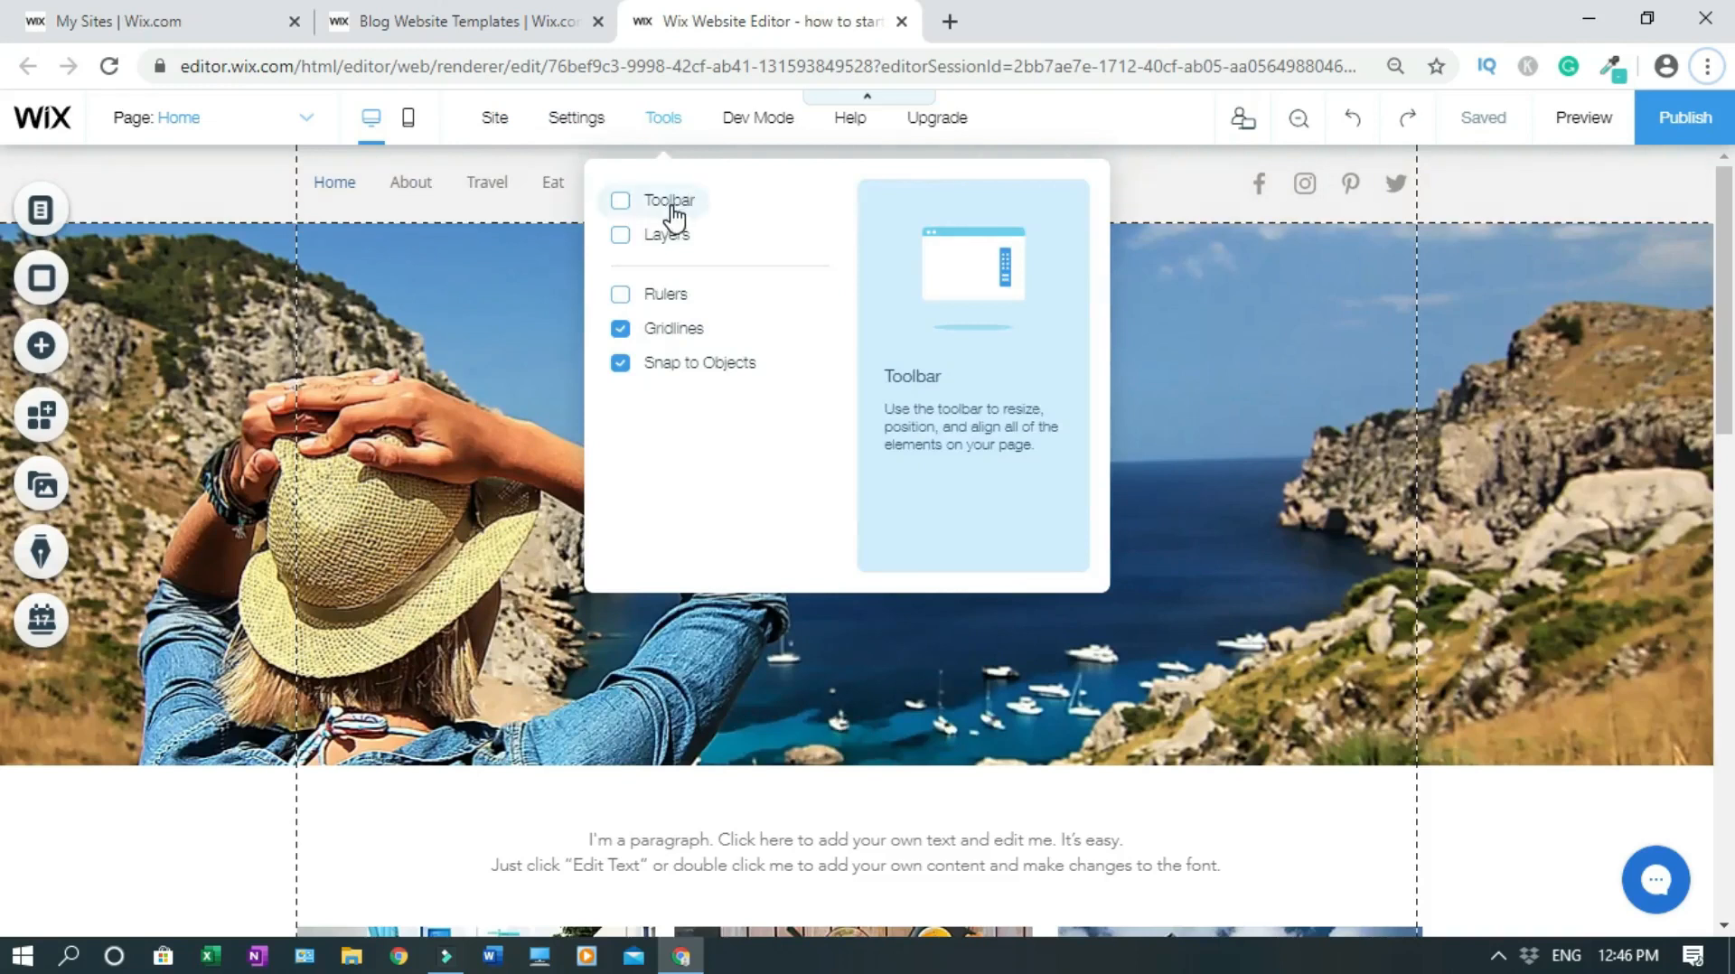
{"action": "mouse_move", "coordinate": [758, 135]}
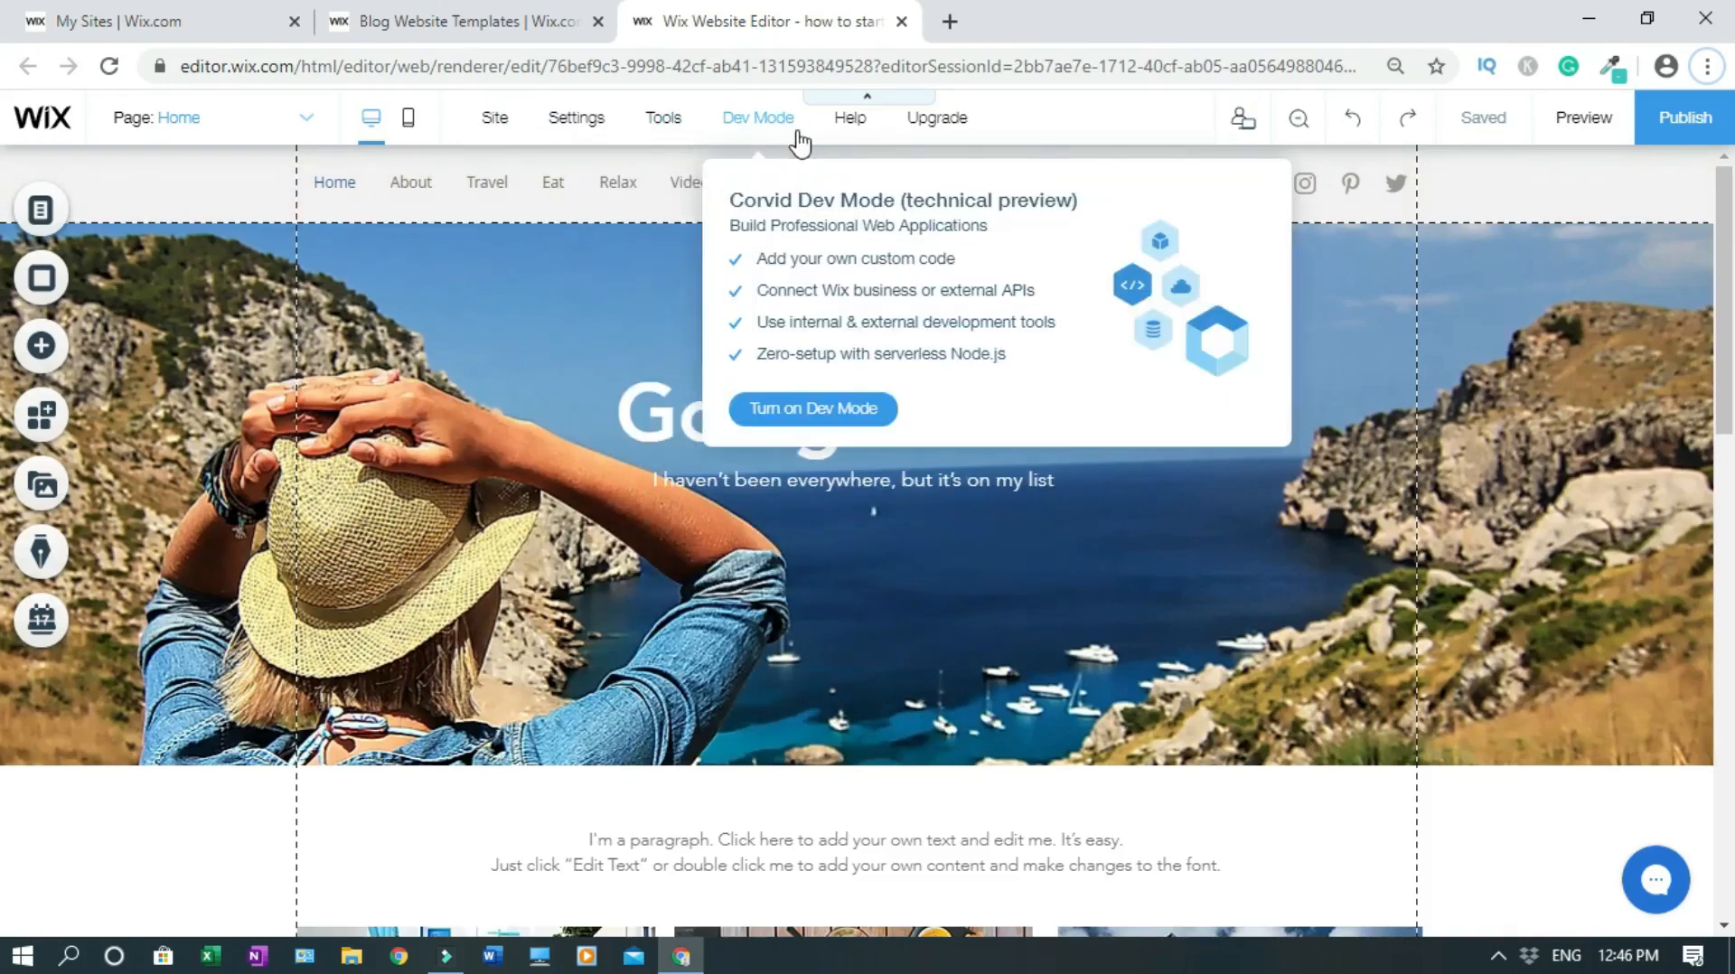
{"action": "mouse_move", "coordinate": [849, 123]}
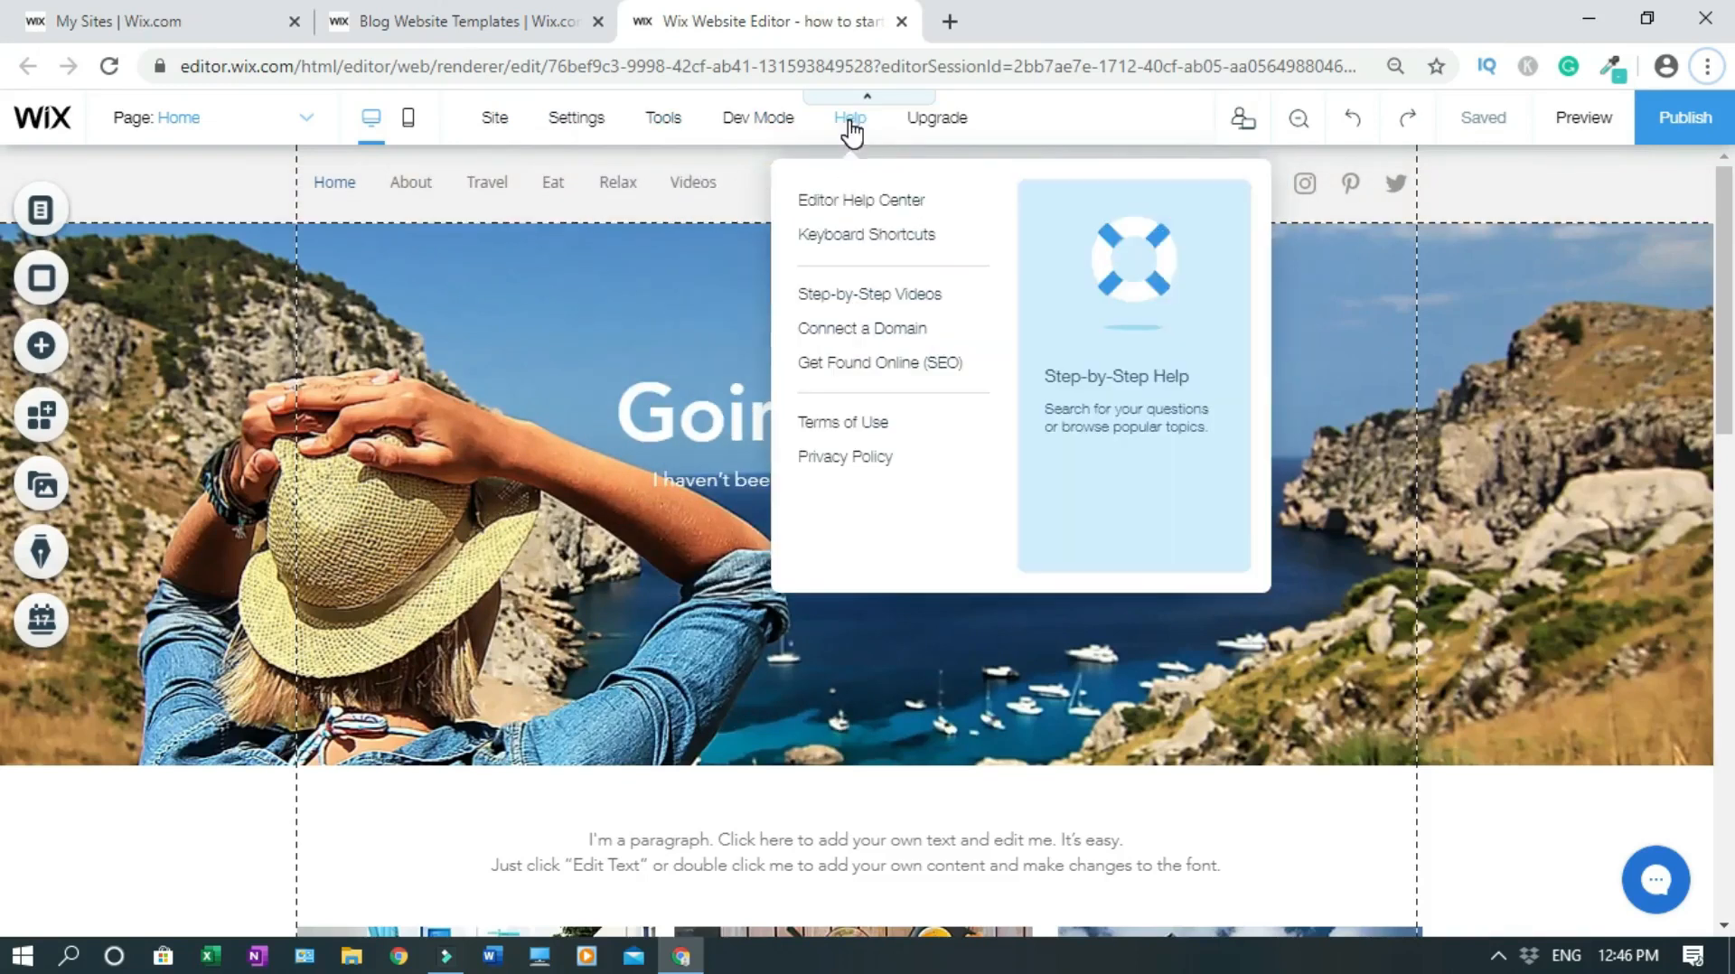
{"action": "mouse_move", "coordinate": [937, 142]}
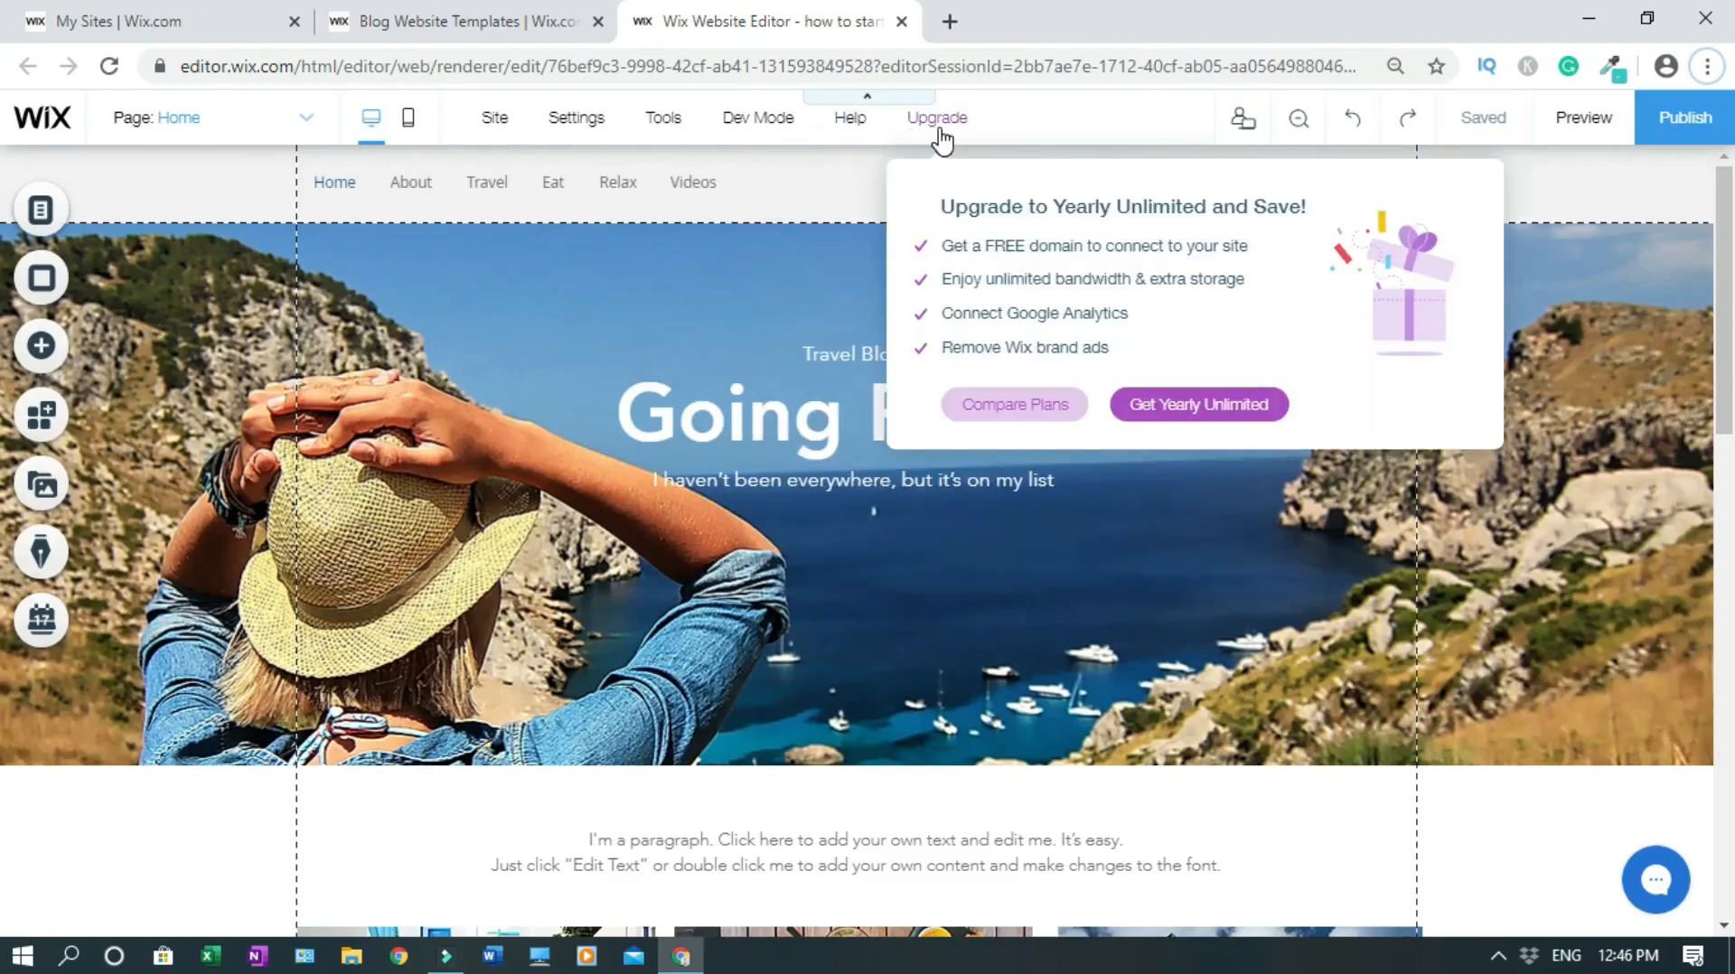
{"action": "mouse_move", "coordinate": [1251, 124]}
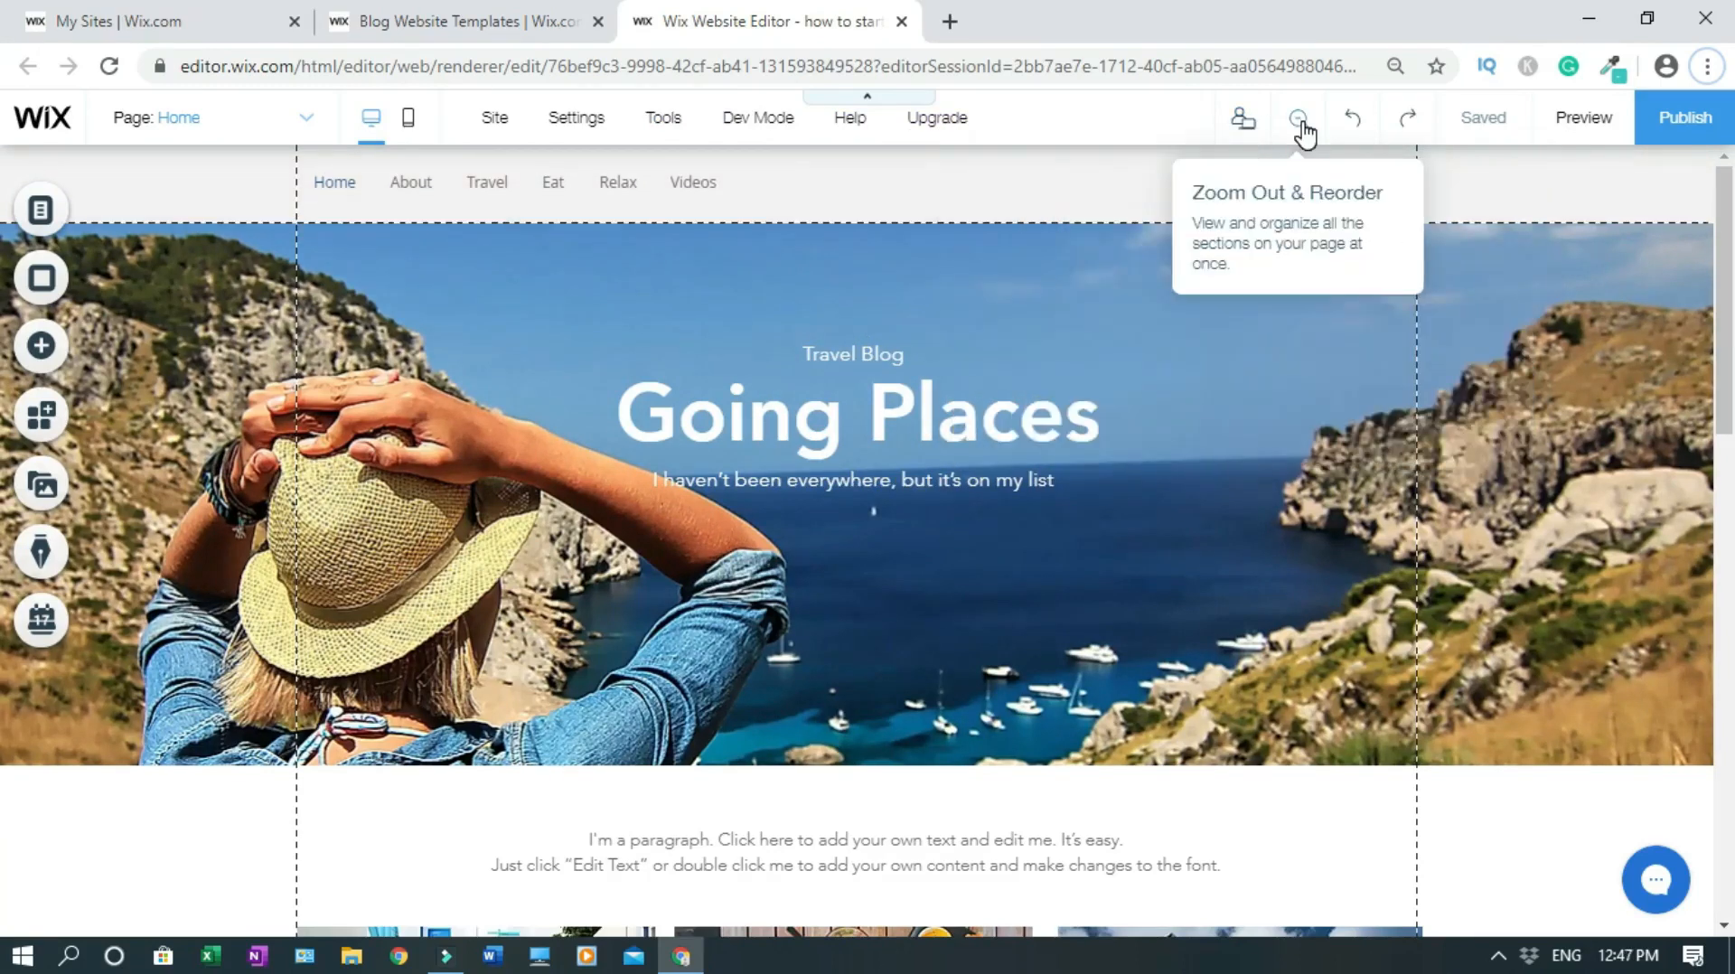
Step: Delete the "Travel Blog" text above the "Going Places" heading and undo the deletion
{"action": "left_click", "coordinate": [855, 354]}
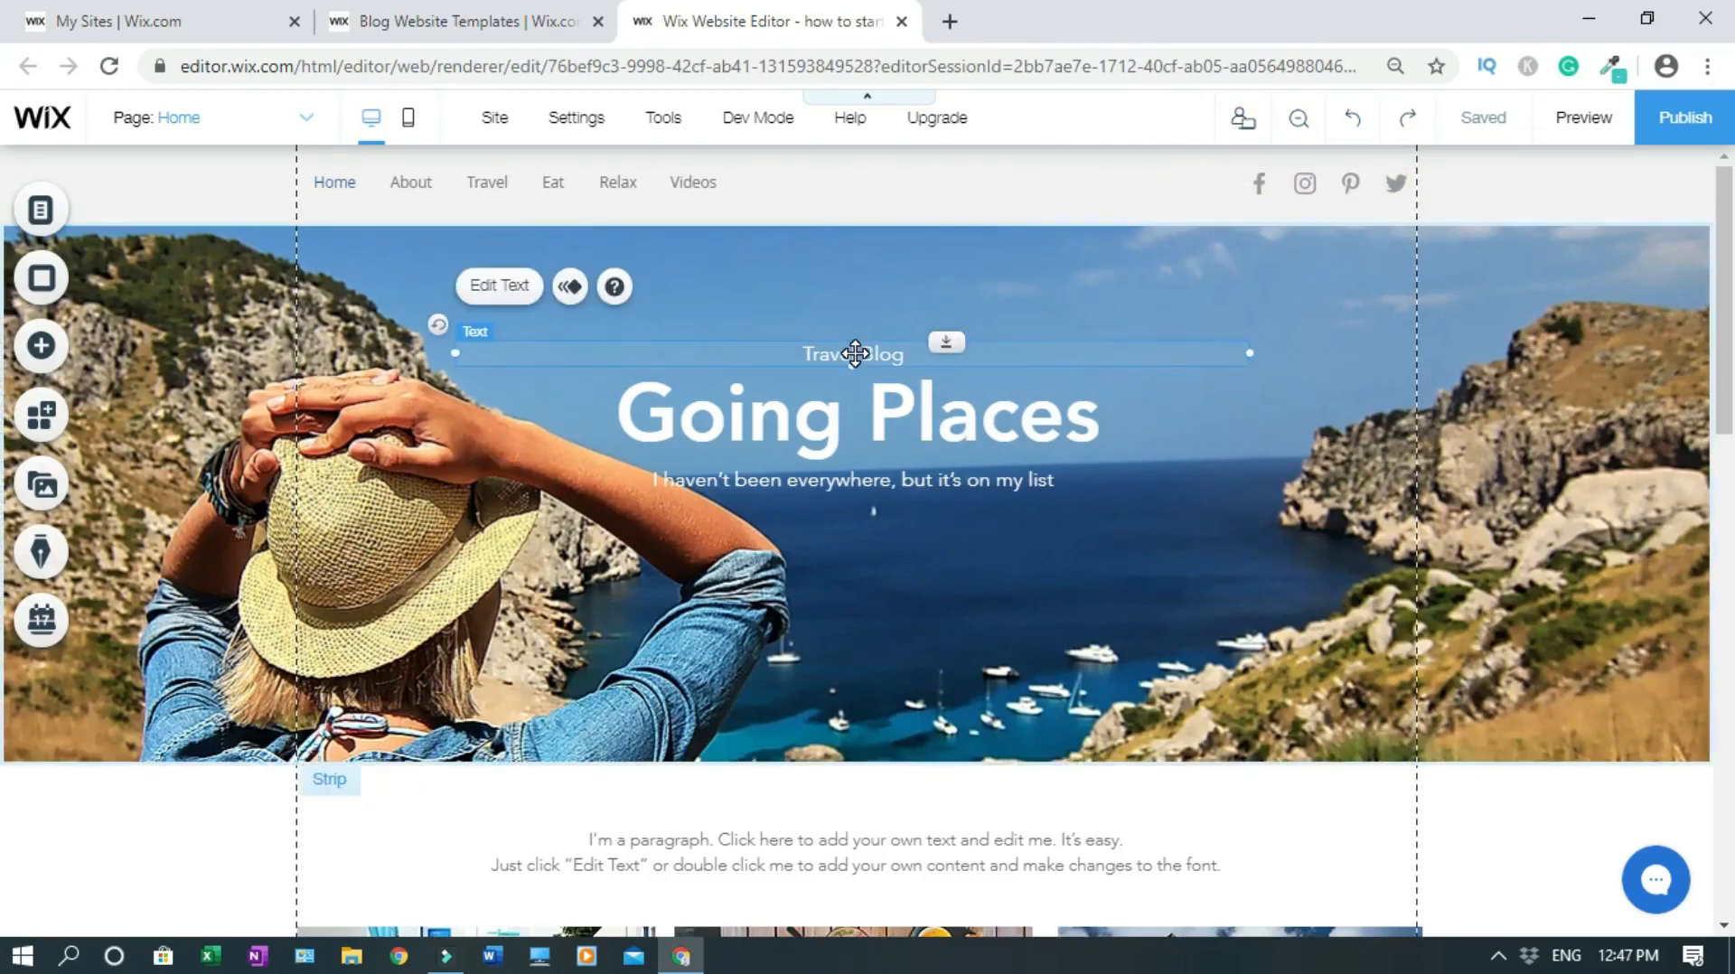
{"action": "key", "text": "Delete"}
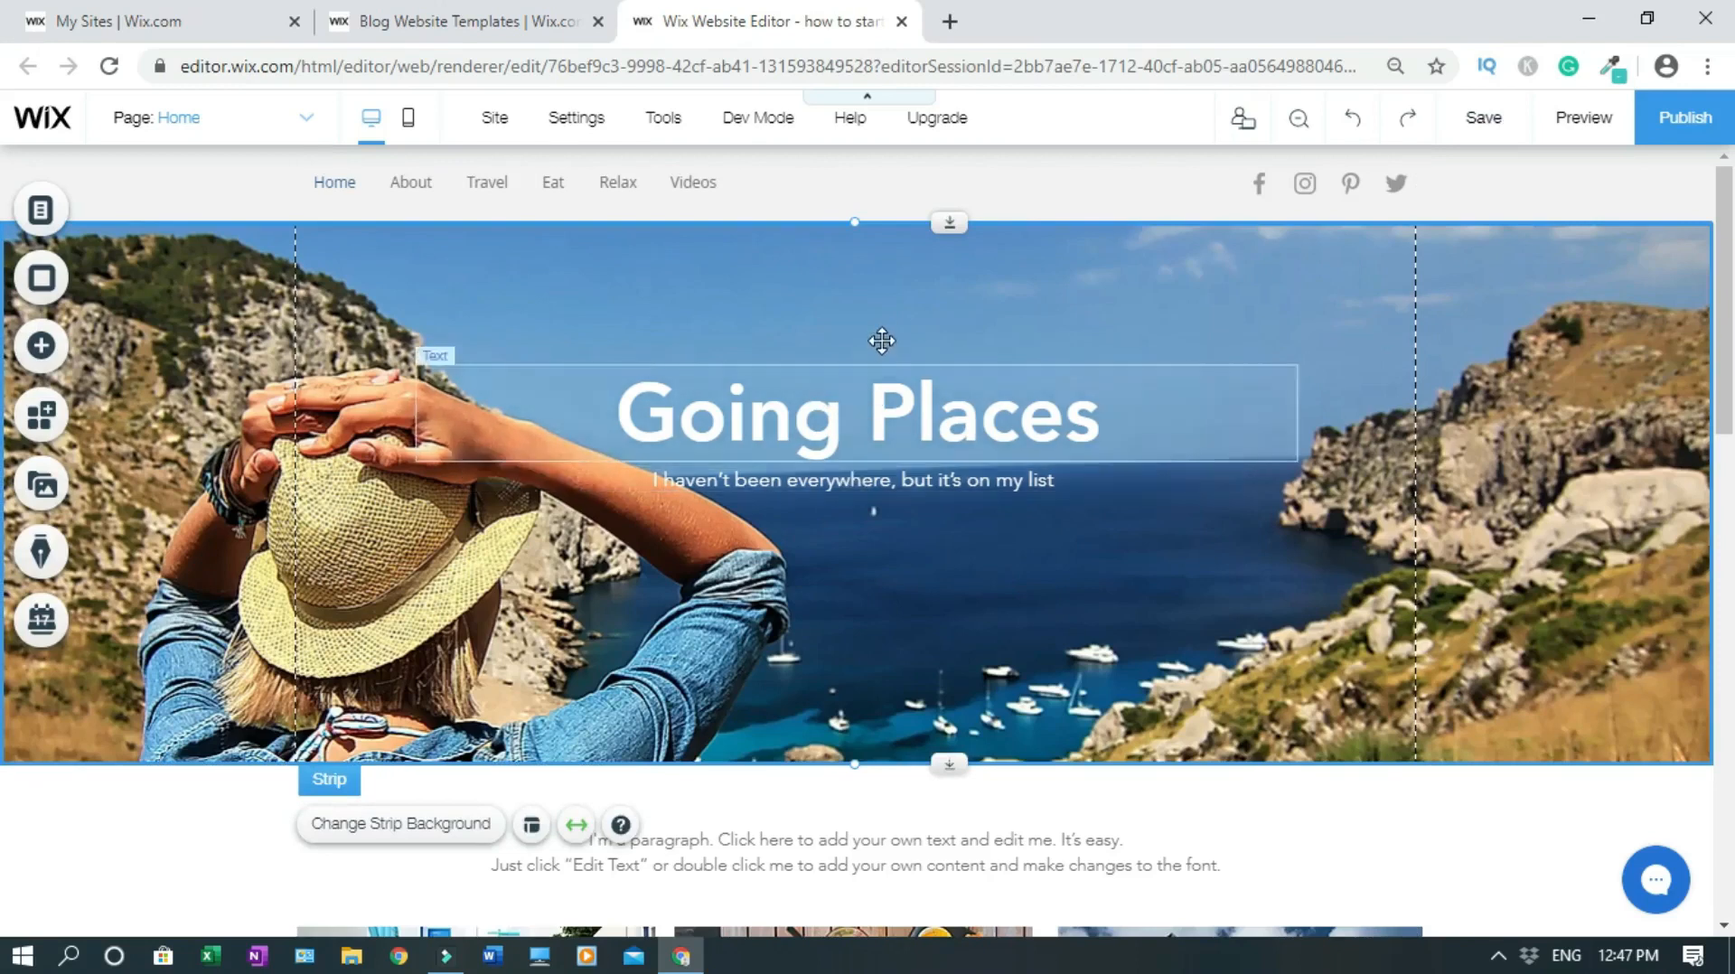
{"action": "left_click", "coordinate": [1356, 122]}
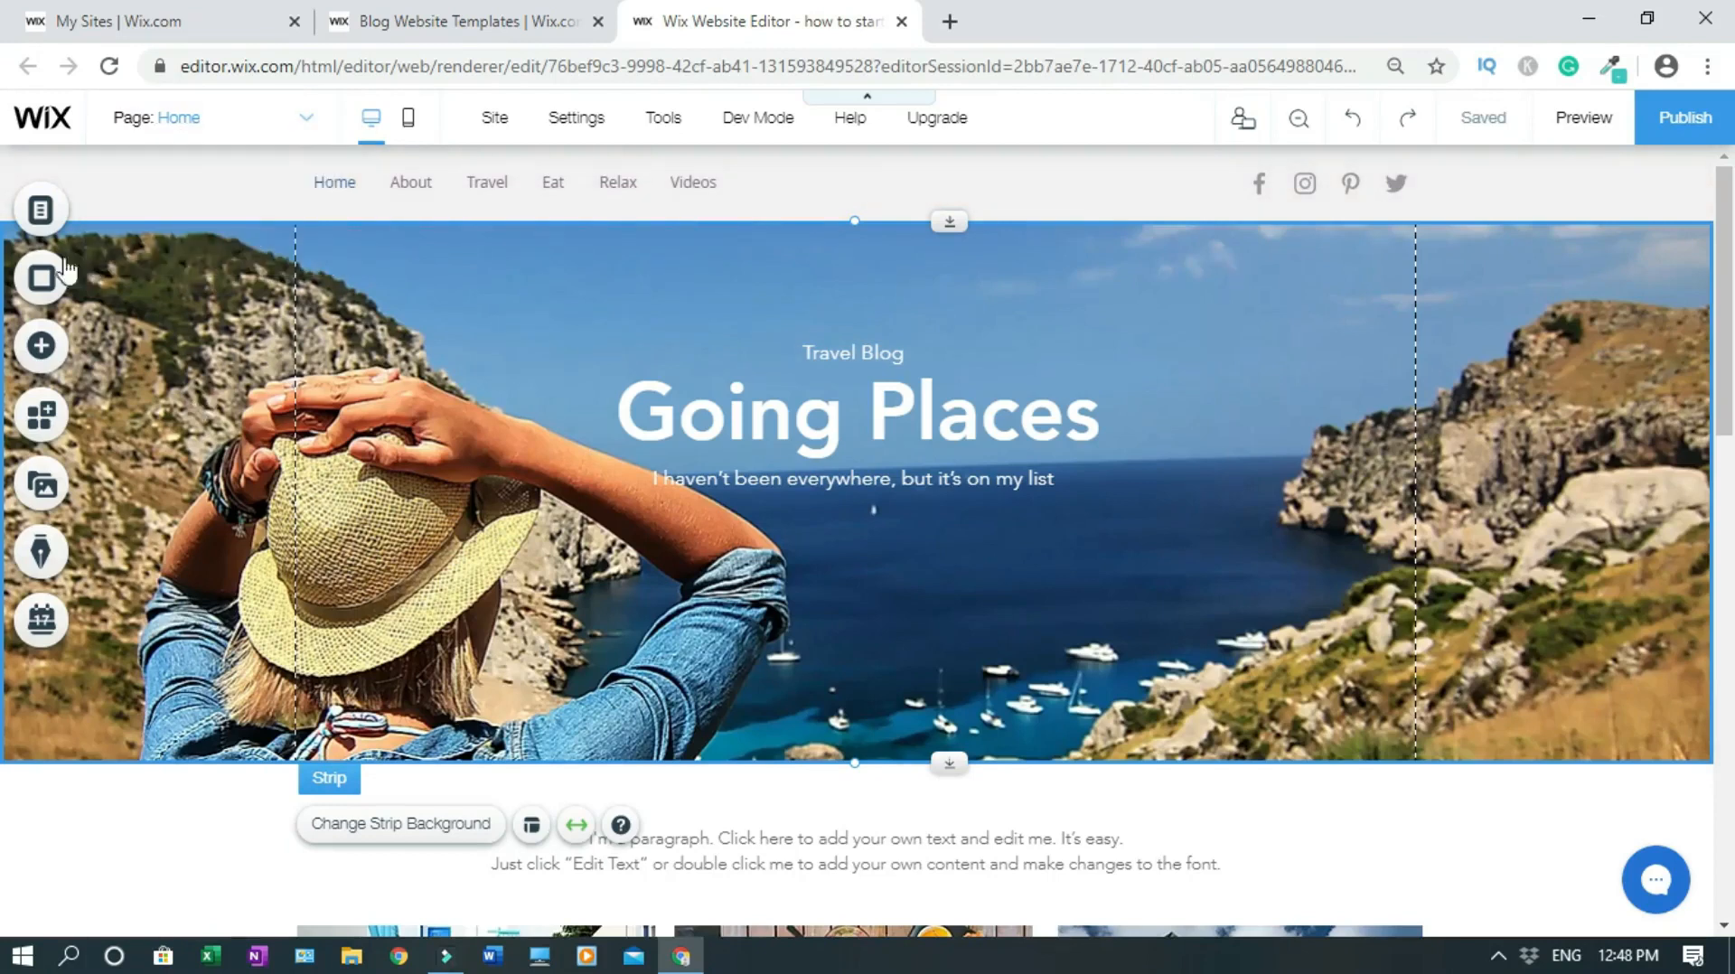
Step: Reorder the site menu so the Blog page sits above Videos, and show the start of the Blog page
{"action": "left_click", "coordinate": [44, 213]}
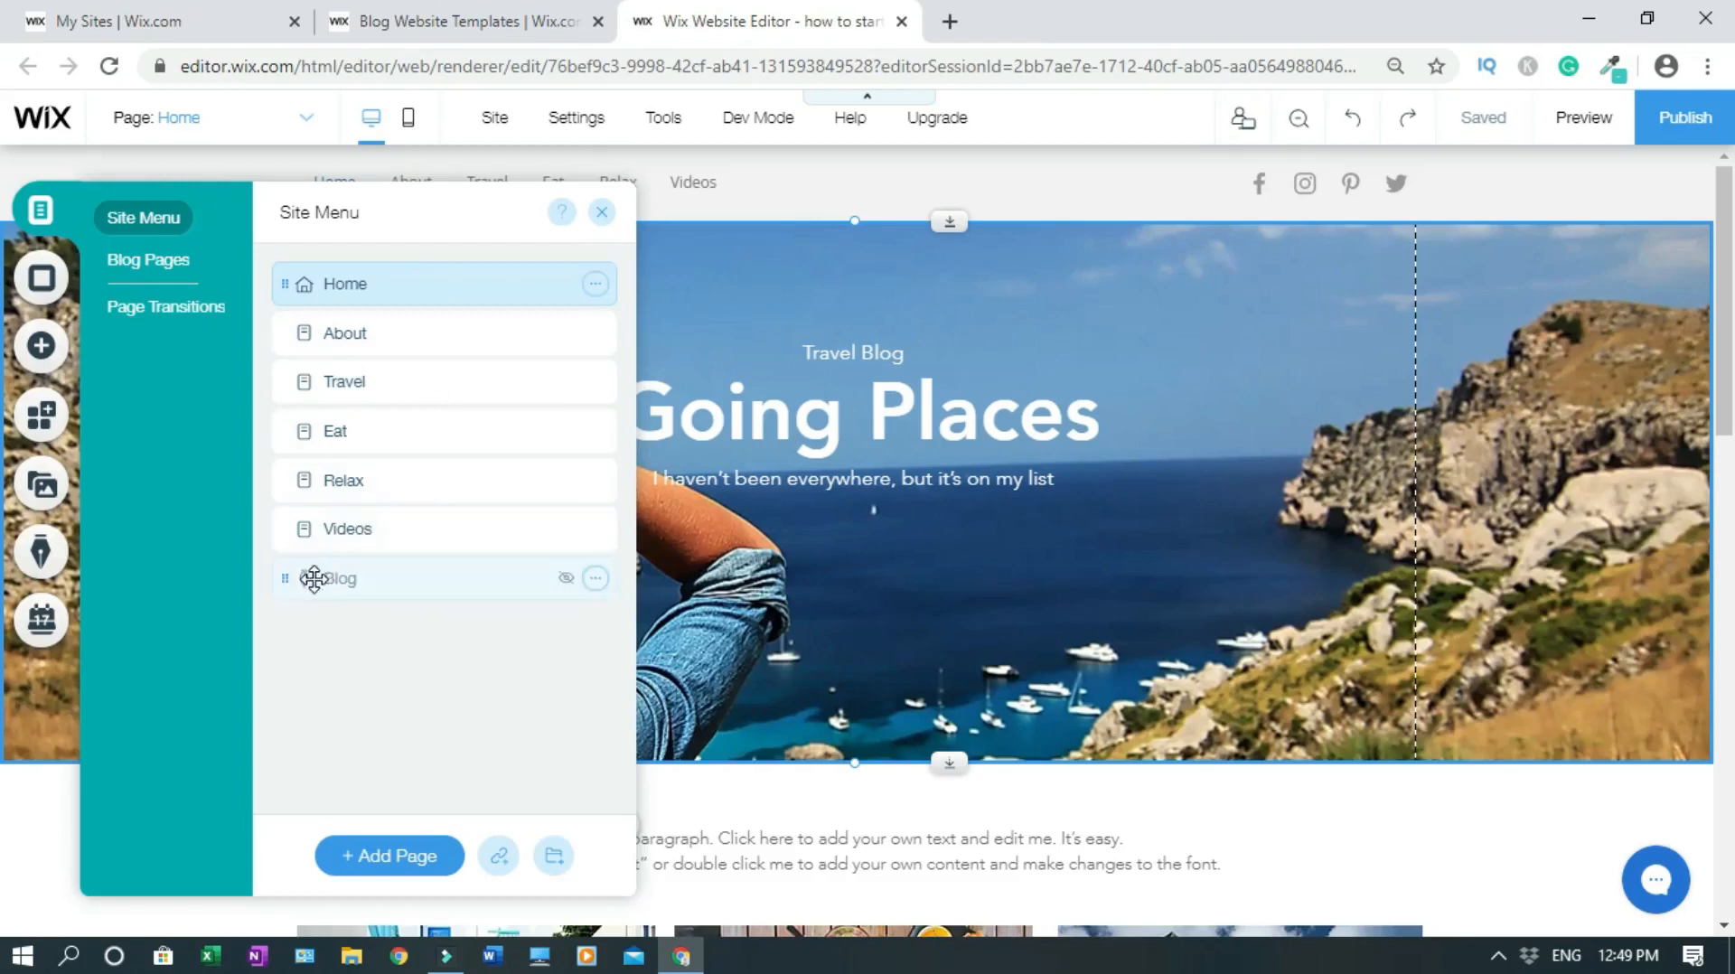
{"action": "left_click_drag", "start_coordinate": [282, 570], "coordinate": [291, 517]}
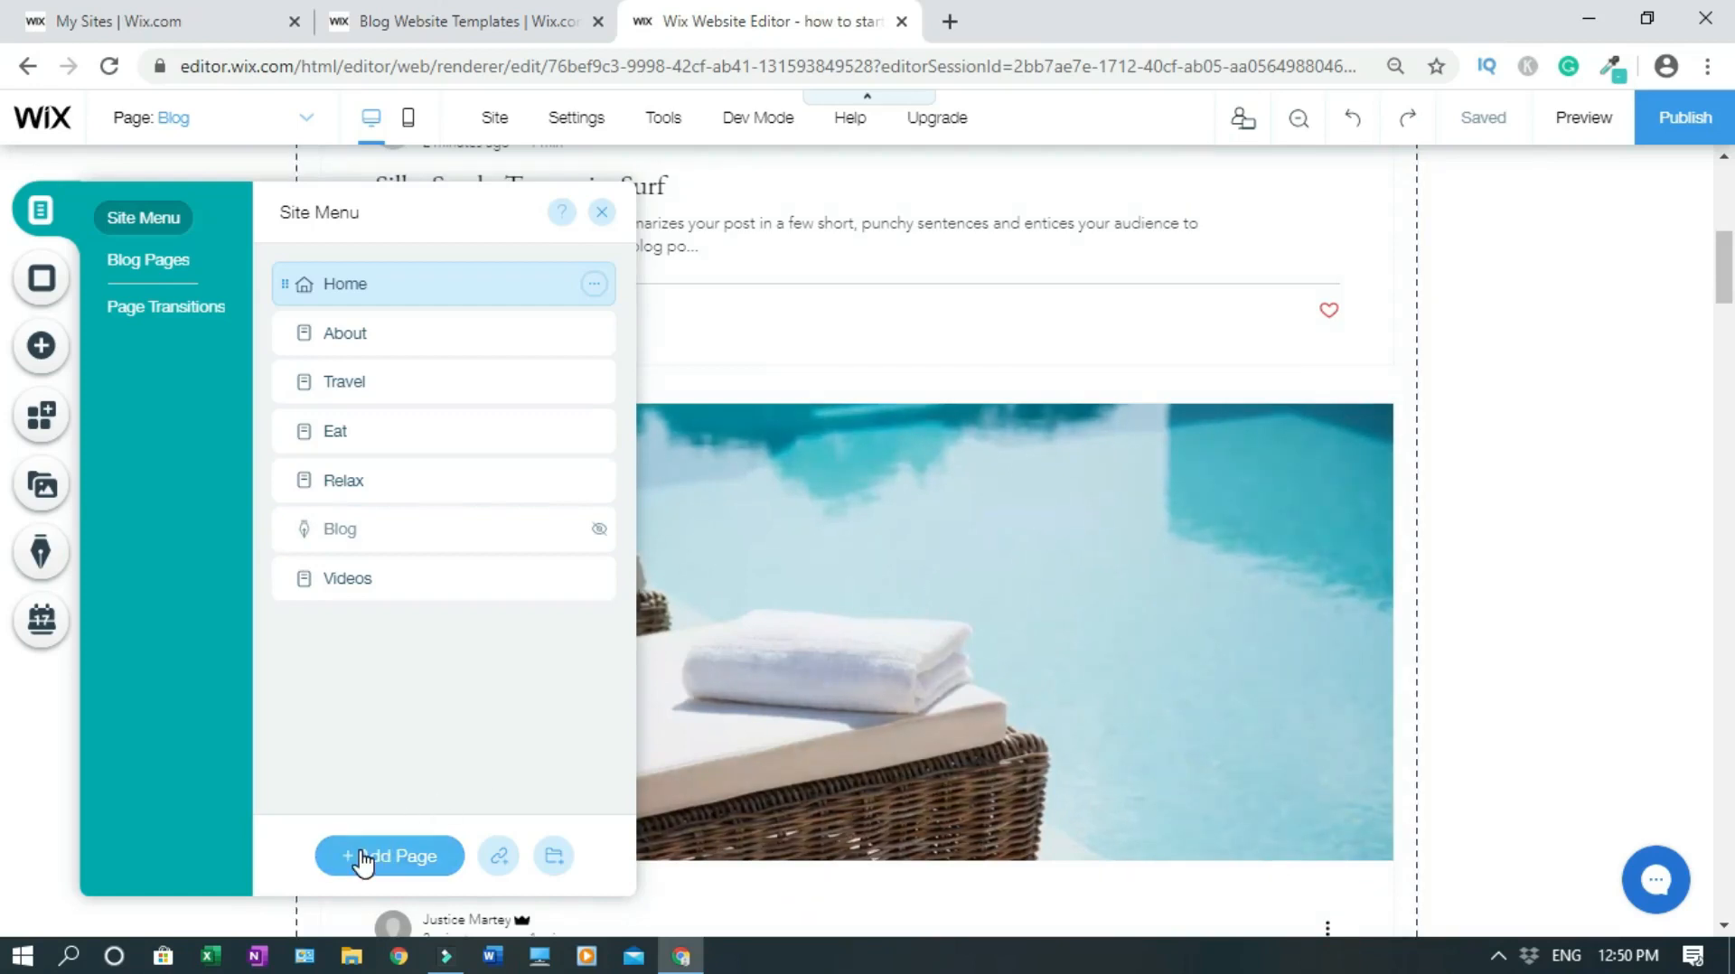
{"action": "left_click", "coordinate": [608, 217]}
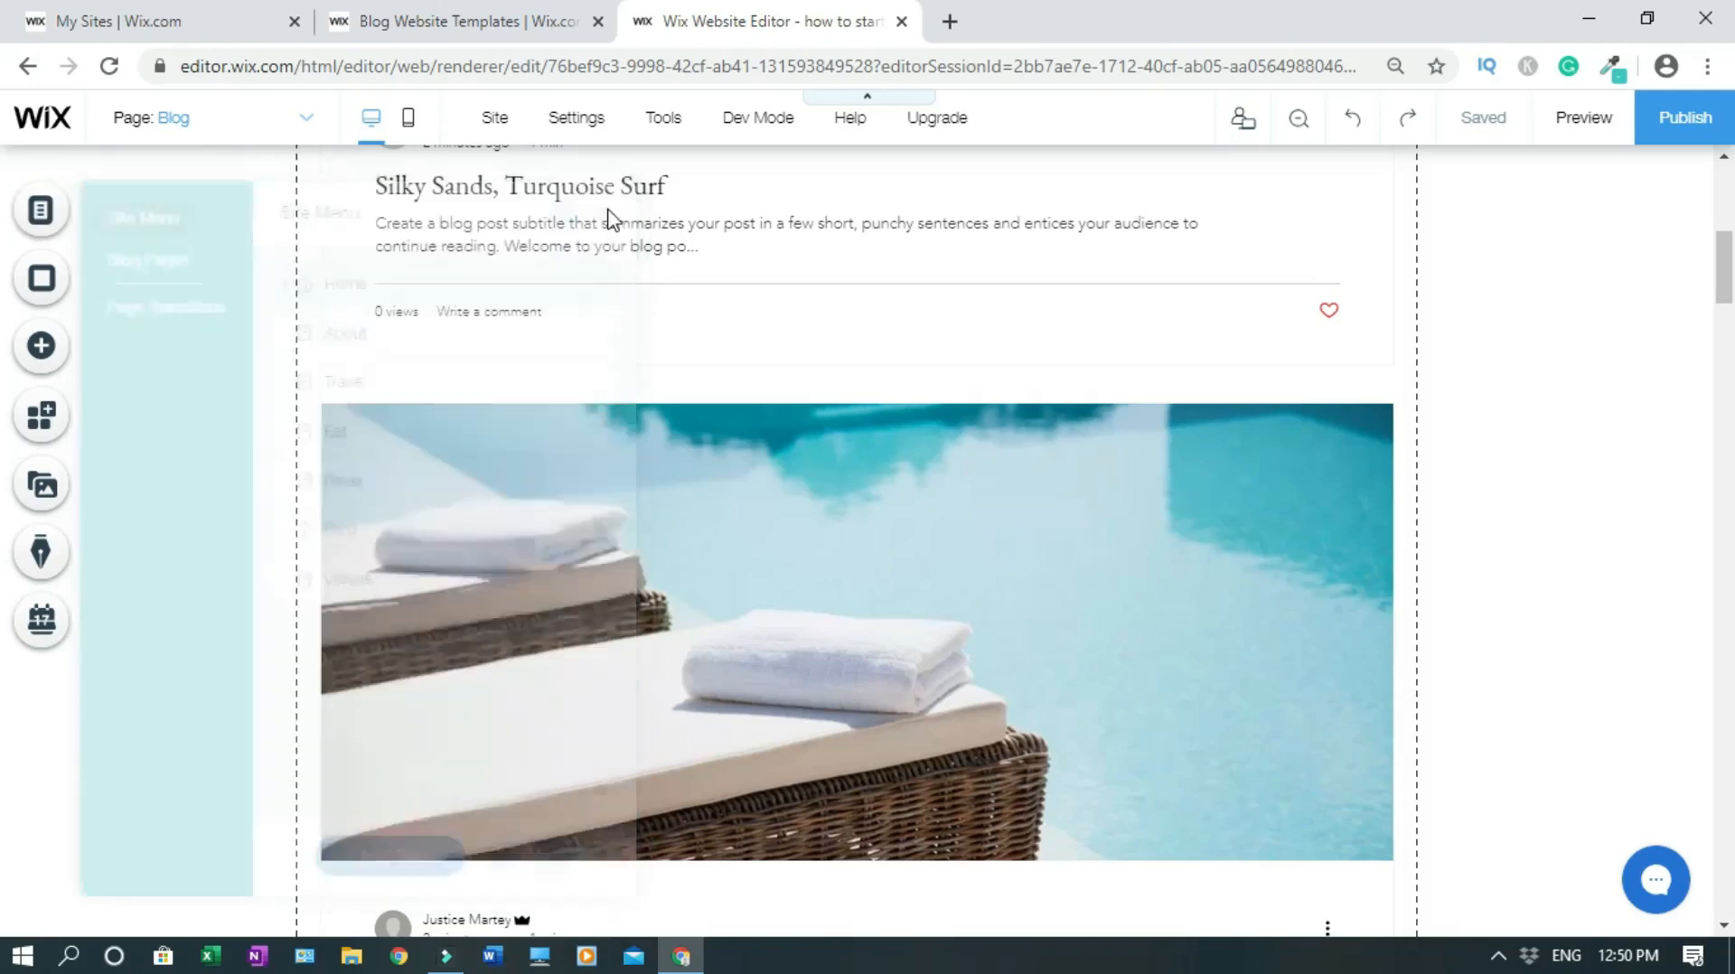
{"action": "left_click_drag", "start_coordinate": [1725, 285], "coordinate": [1729, 221]}
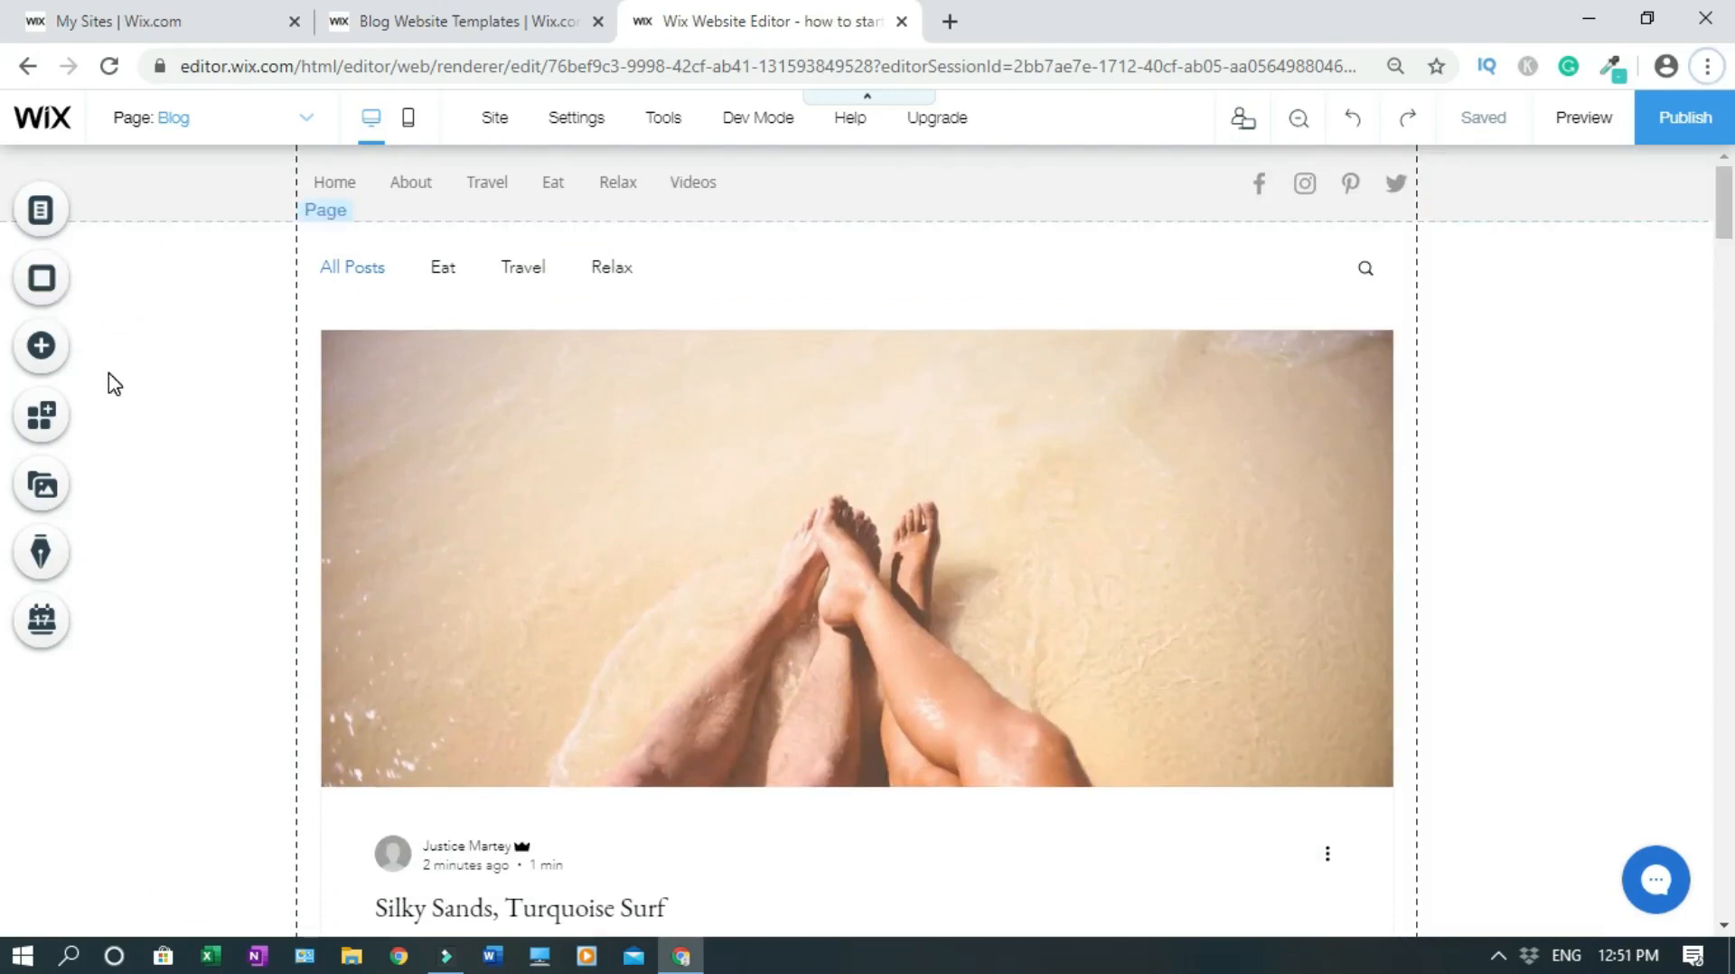
Step: Set the Blog page's background to the blue-and-white seaside village image, check the options for applying it to other pages, and close the background settings
{"action": "left_click", "coordinate": [52, 287]}
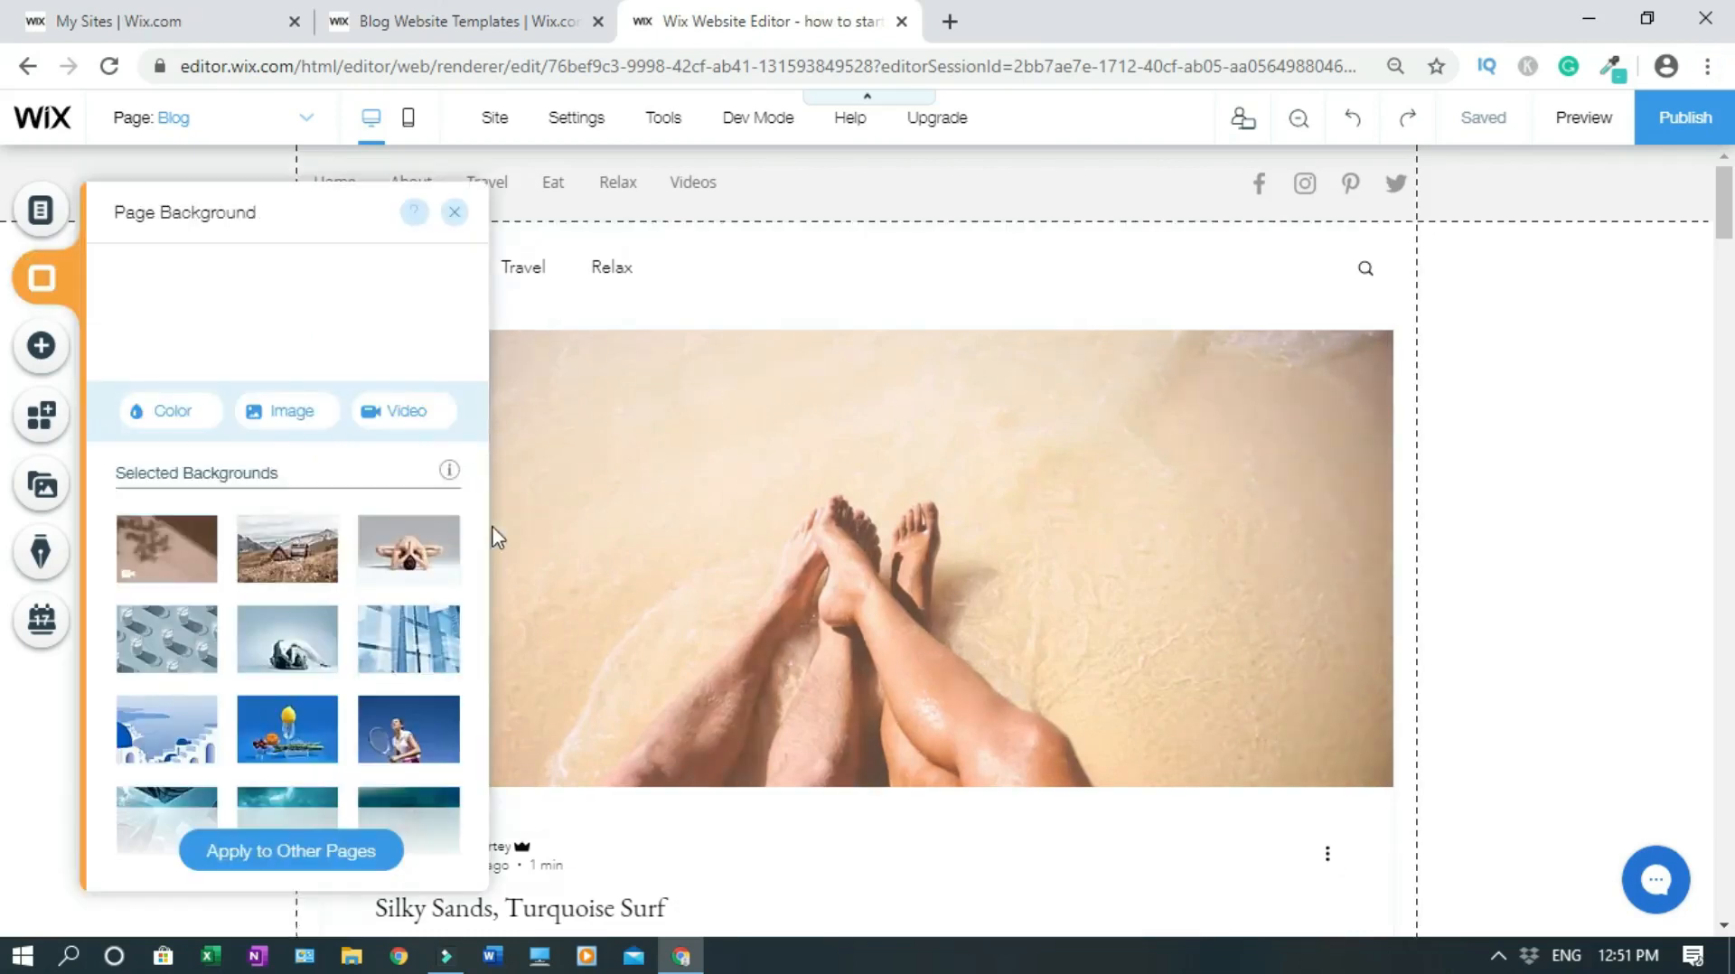
{"action": "left_click_drag", "start_coordinate": [484, 515], "coordinate": [484, 560]}
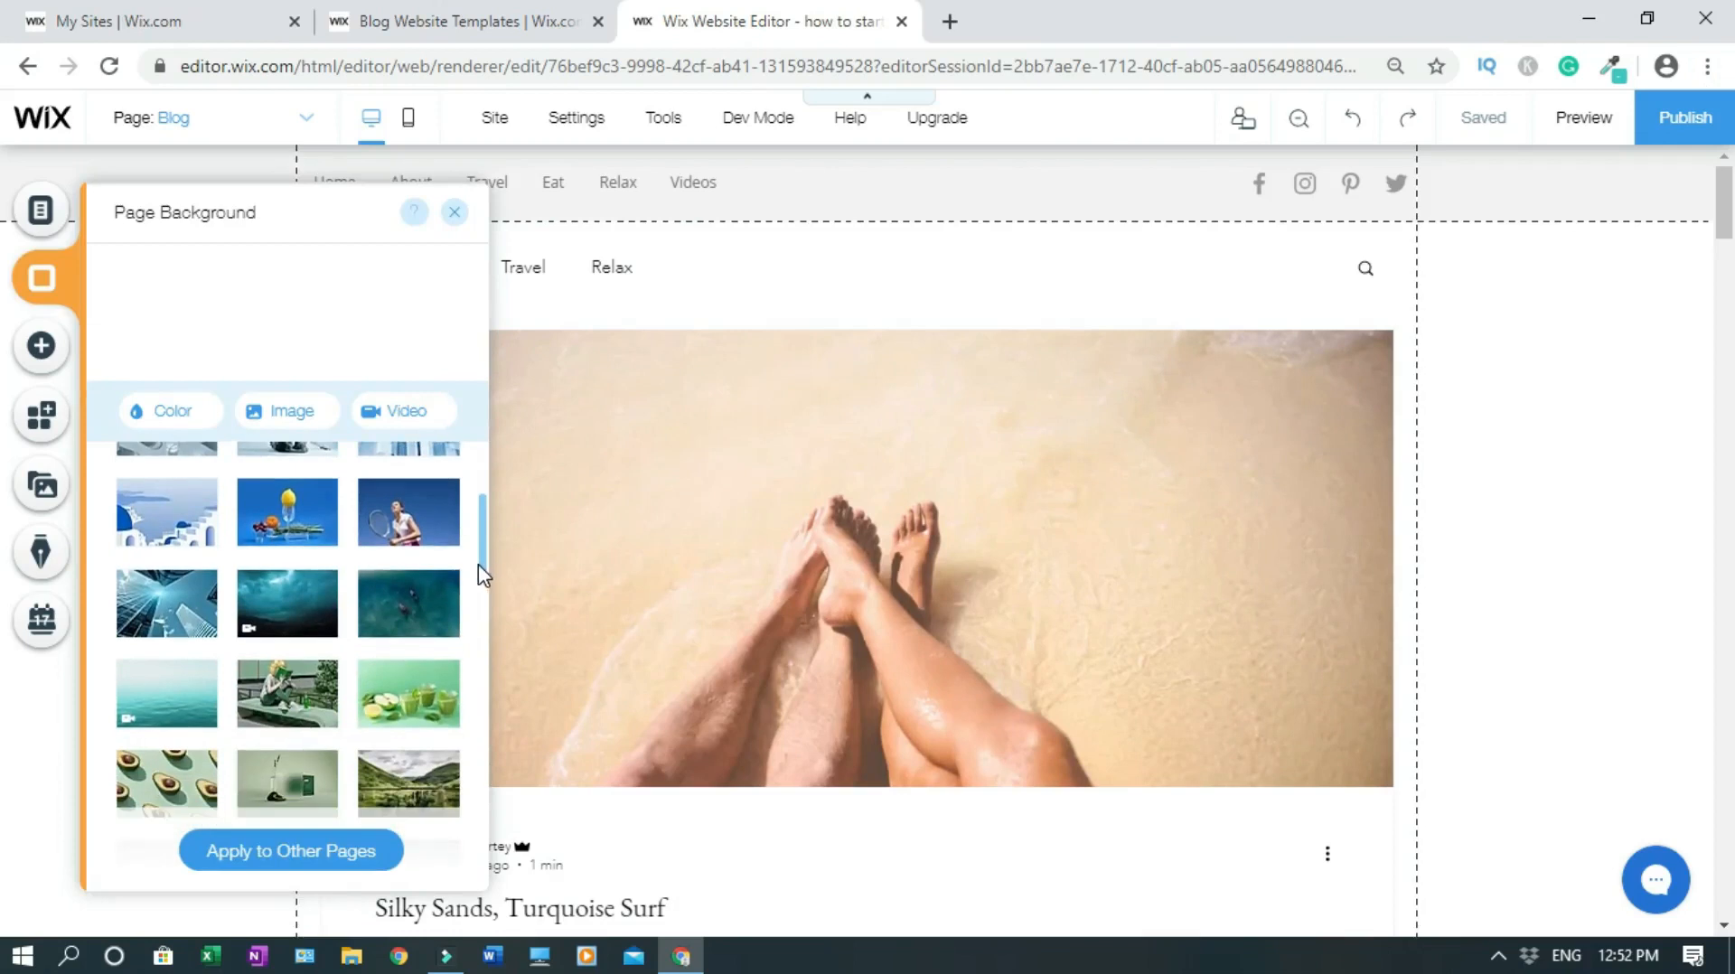
{"action": "left_click", "coordinate": [141, 524]}
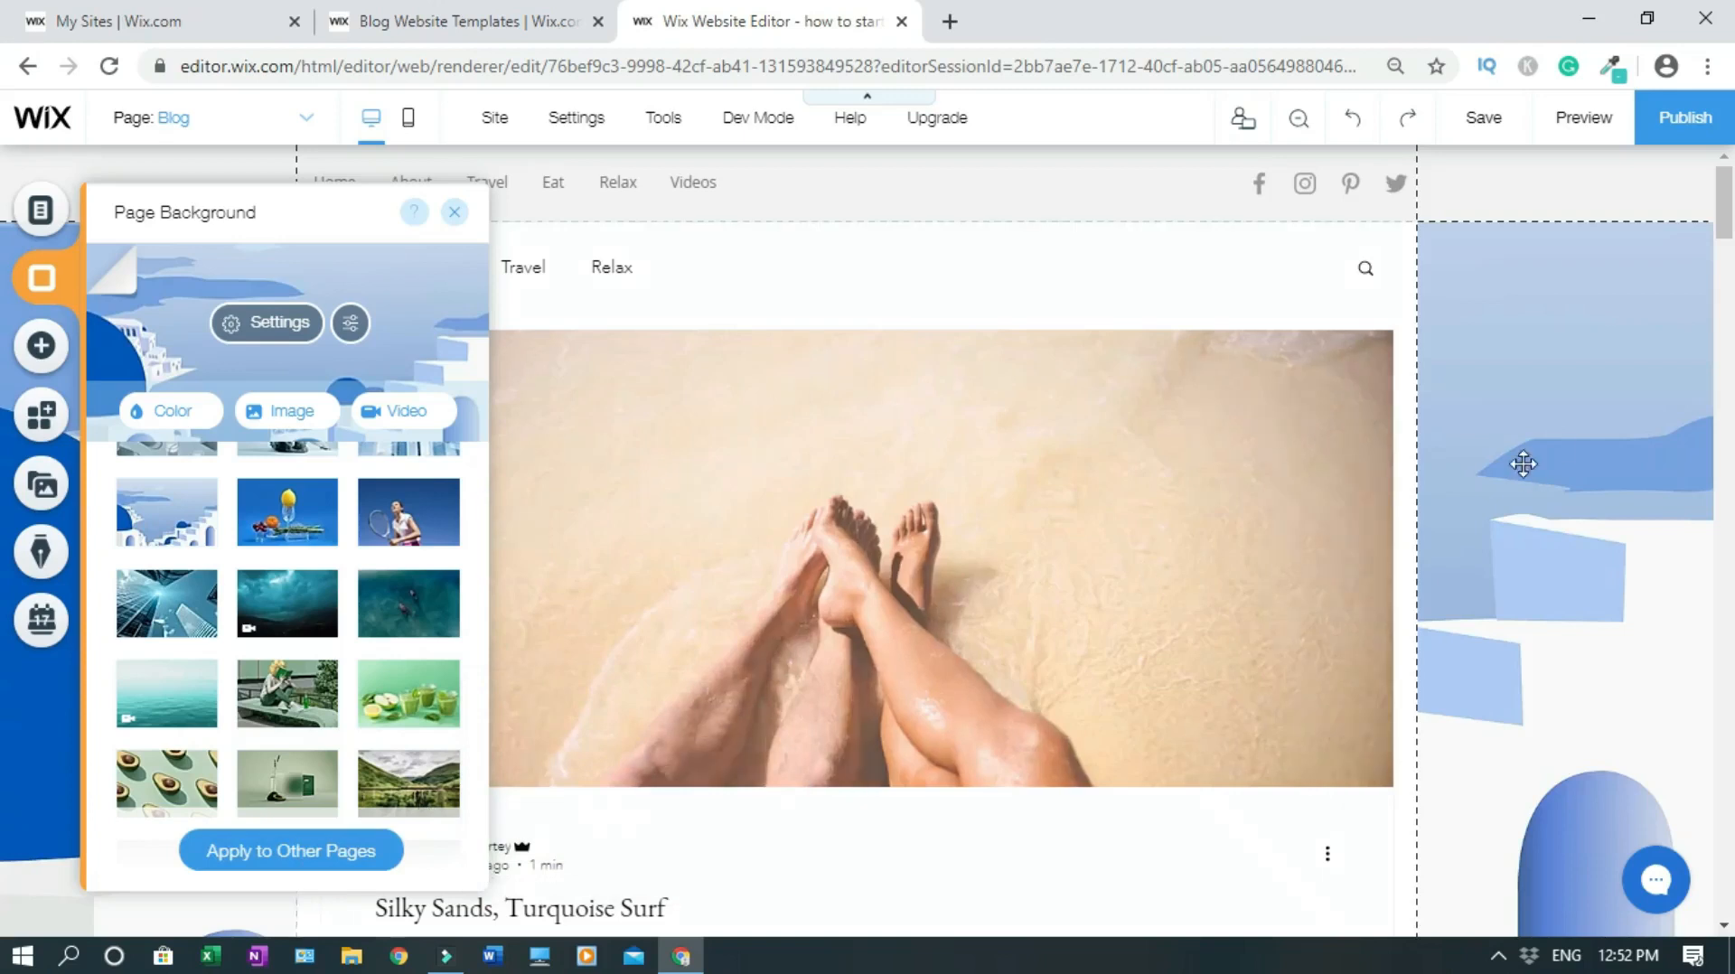
{"action": "left_click_drag", "start_coordinate": [1728, 223], "coordinate": [1702, 163]}
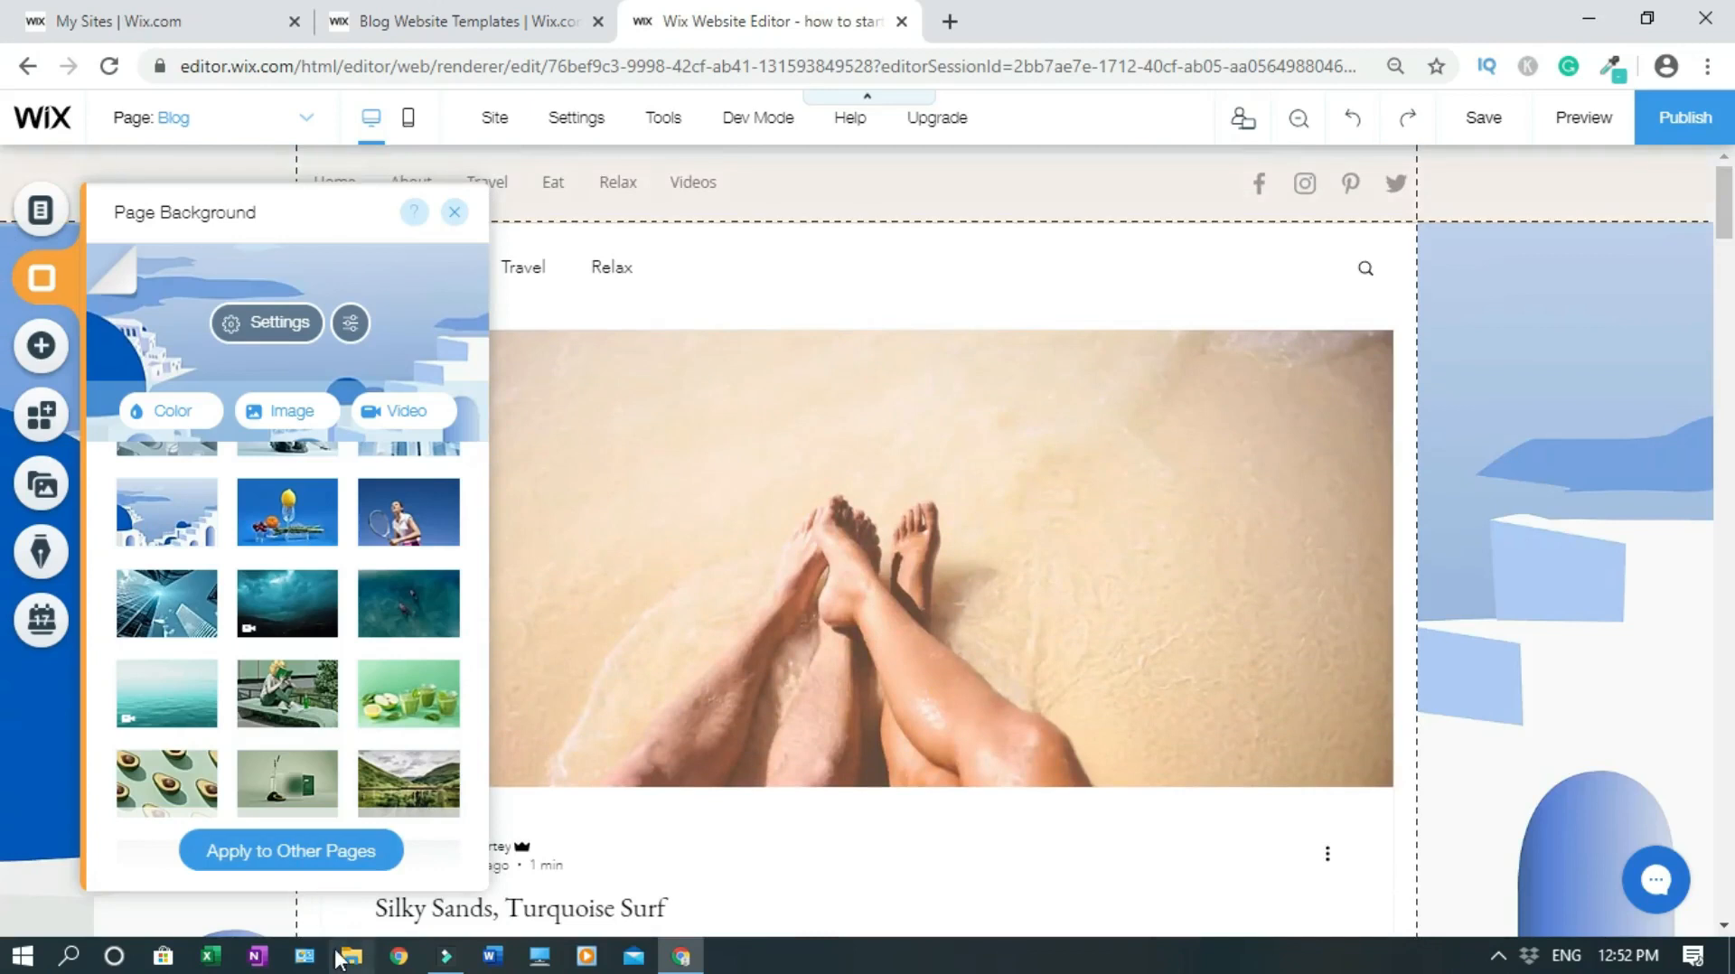
{"action": "left_click", "coordinate": [254, 859]}
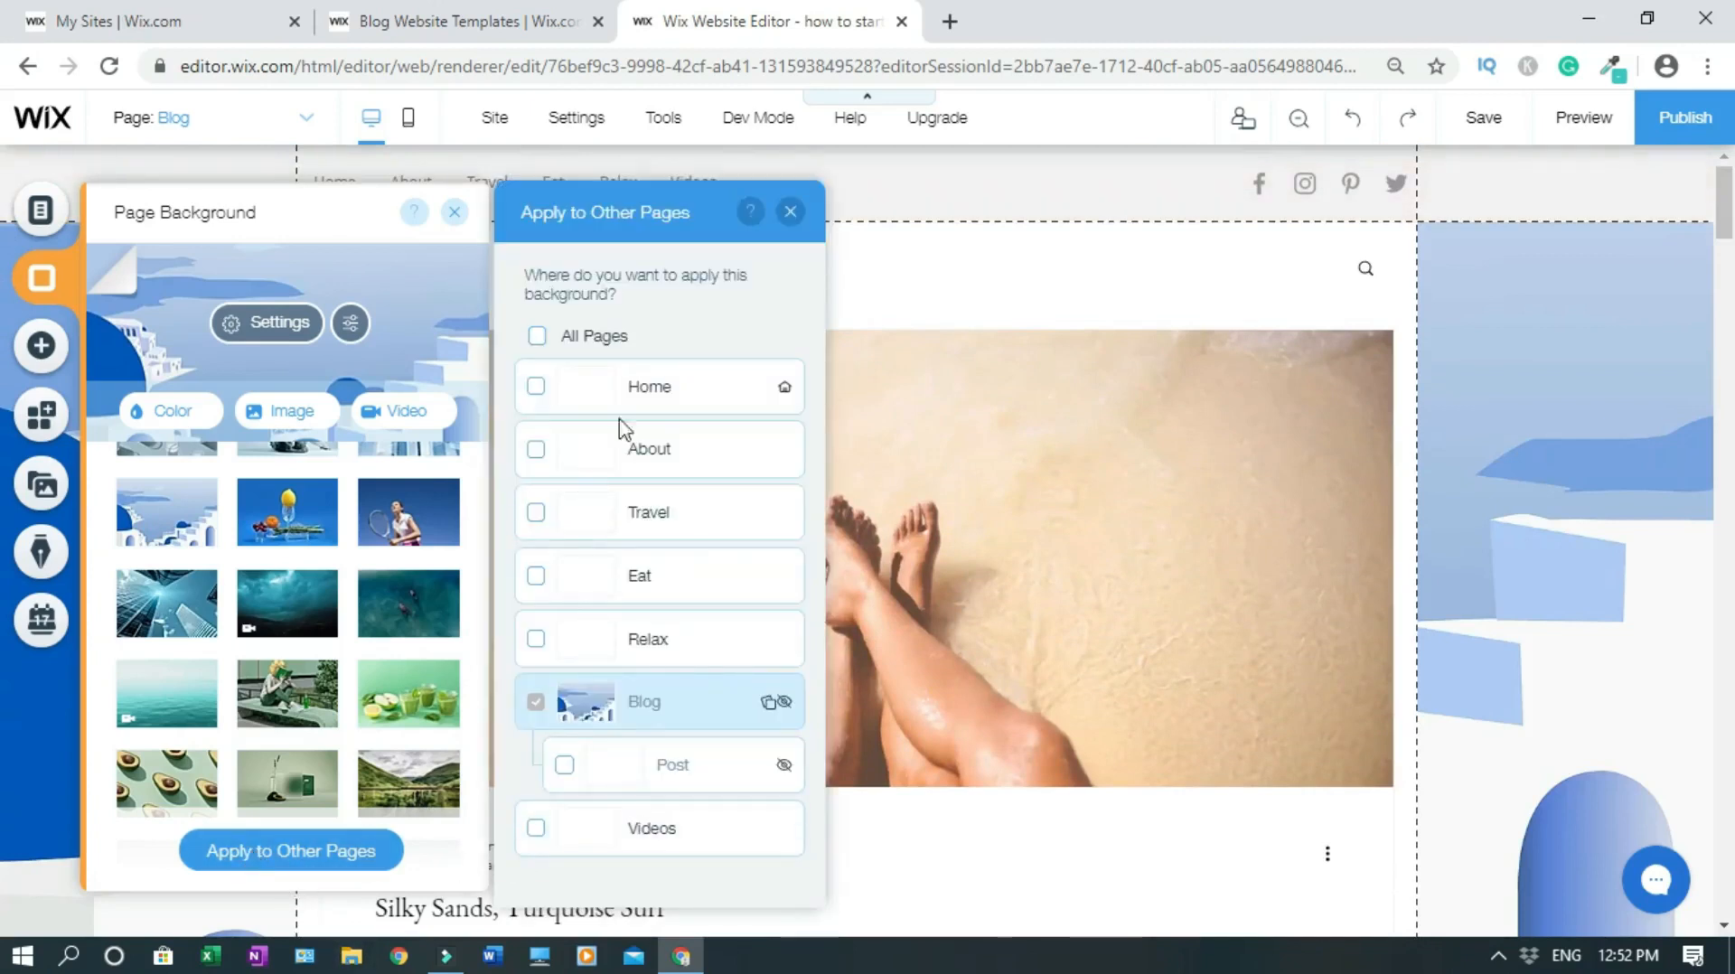
{"action": "left_click", "coordinate": [791, 213]}
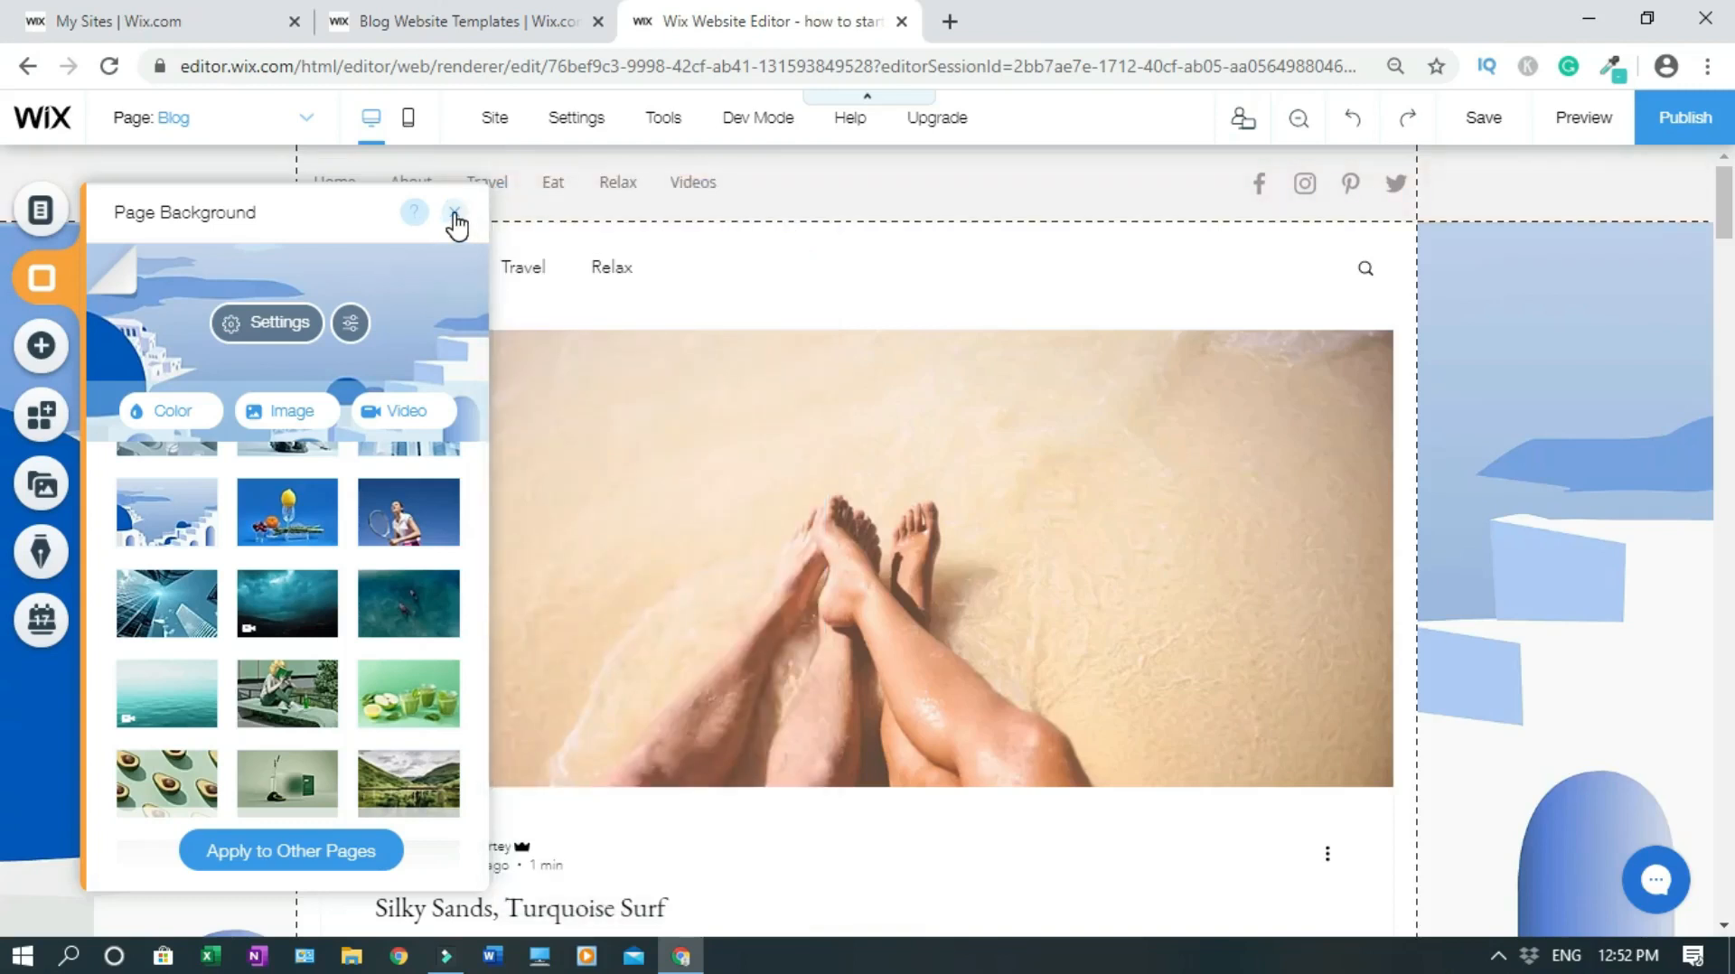
{"action": "left_click", "coordinate": [454, 215]}
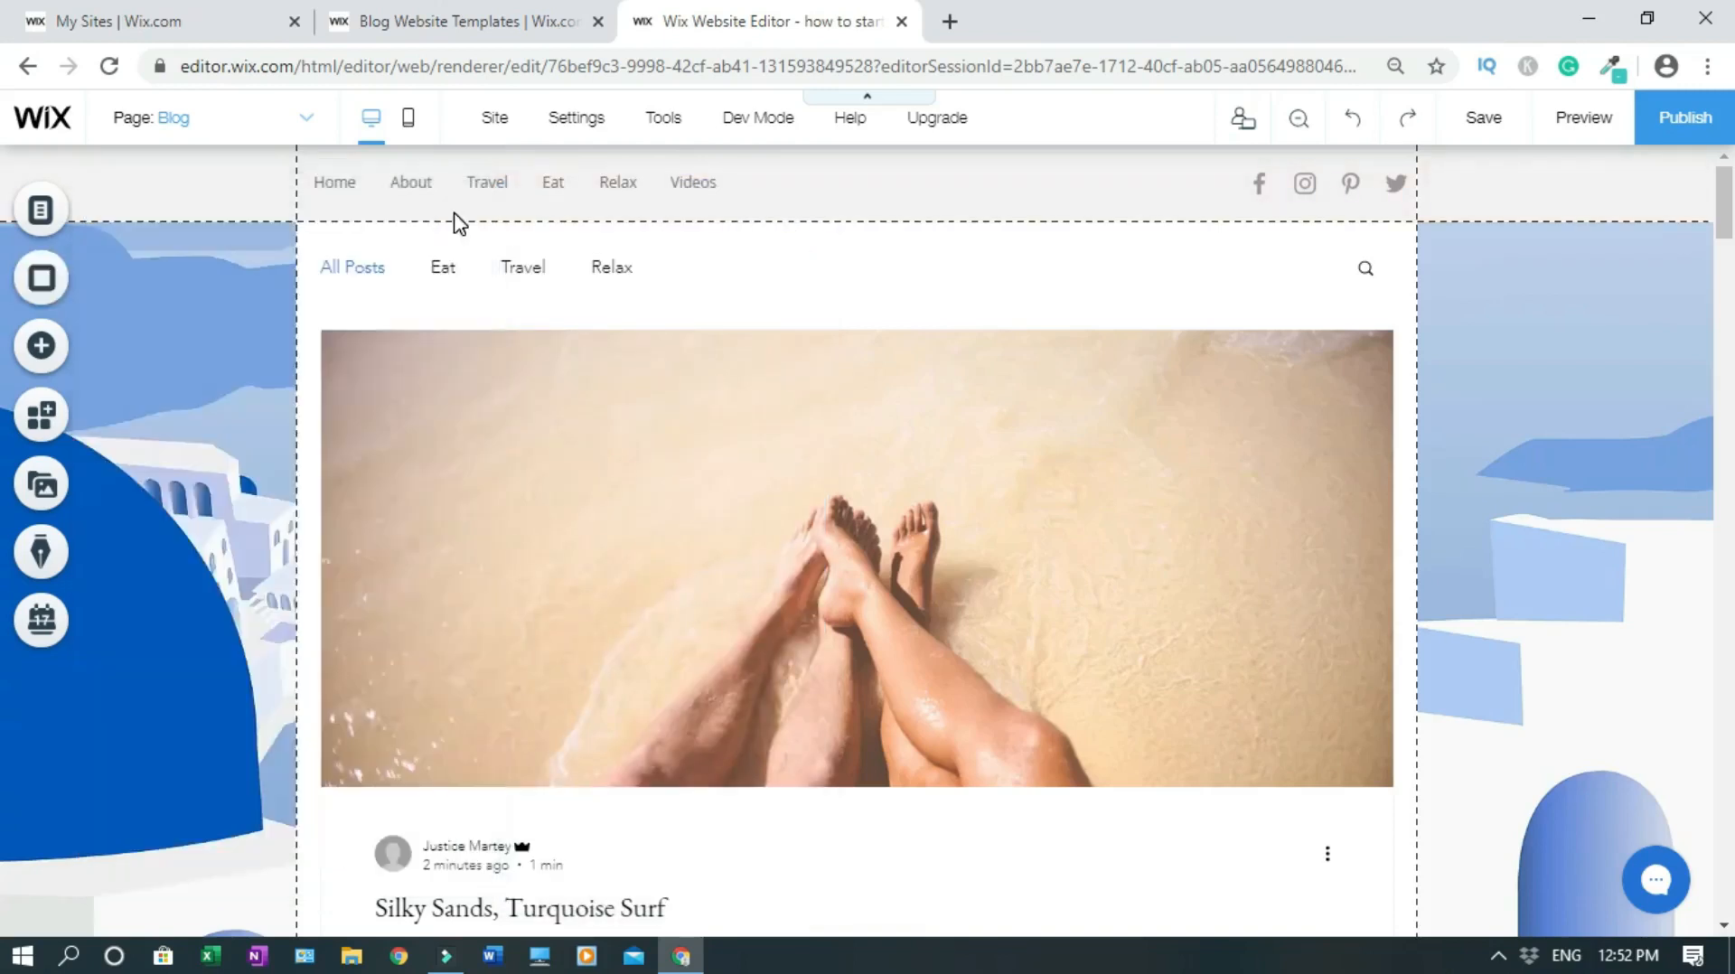
Step: Undo and redo the Blog page's background change, and look over the posts against the background
{"action": "left_click", "coordinate": [1349, 129]}
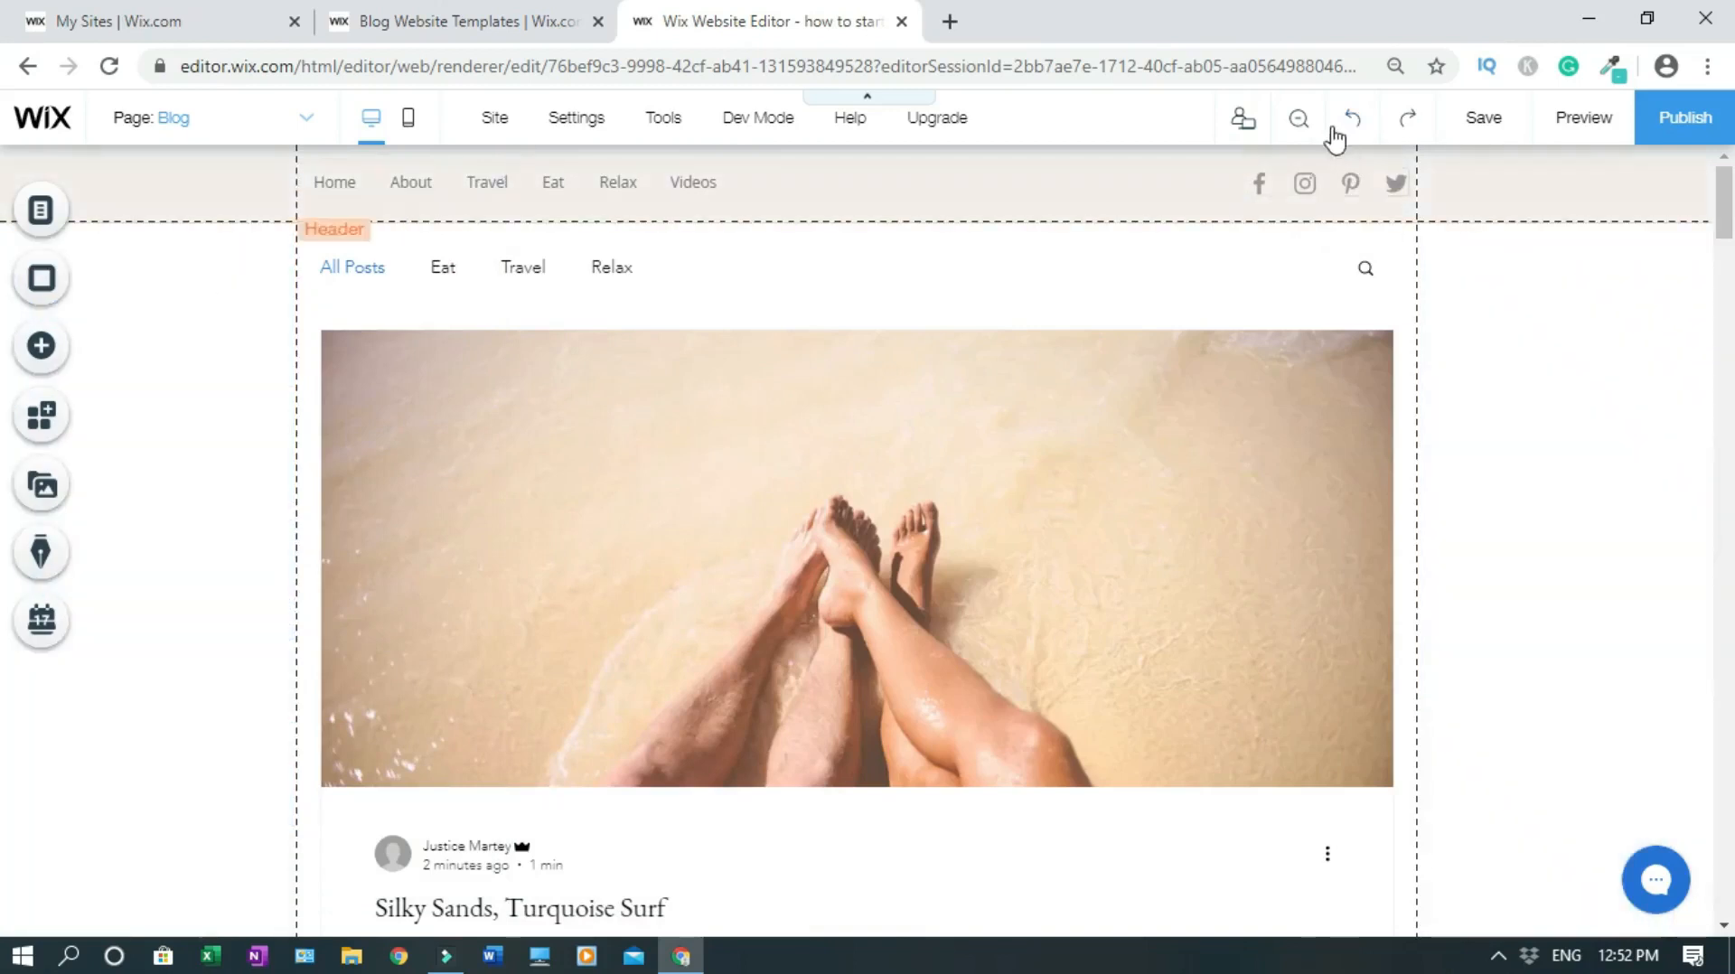
{"action": "left_click", "coordinate": [1402, 120]}
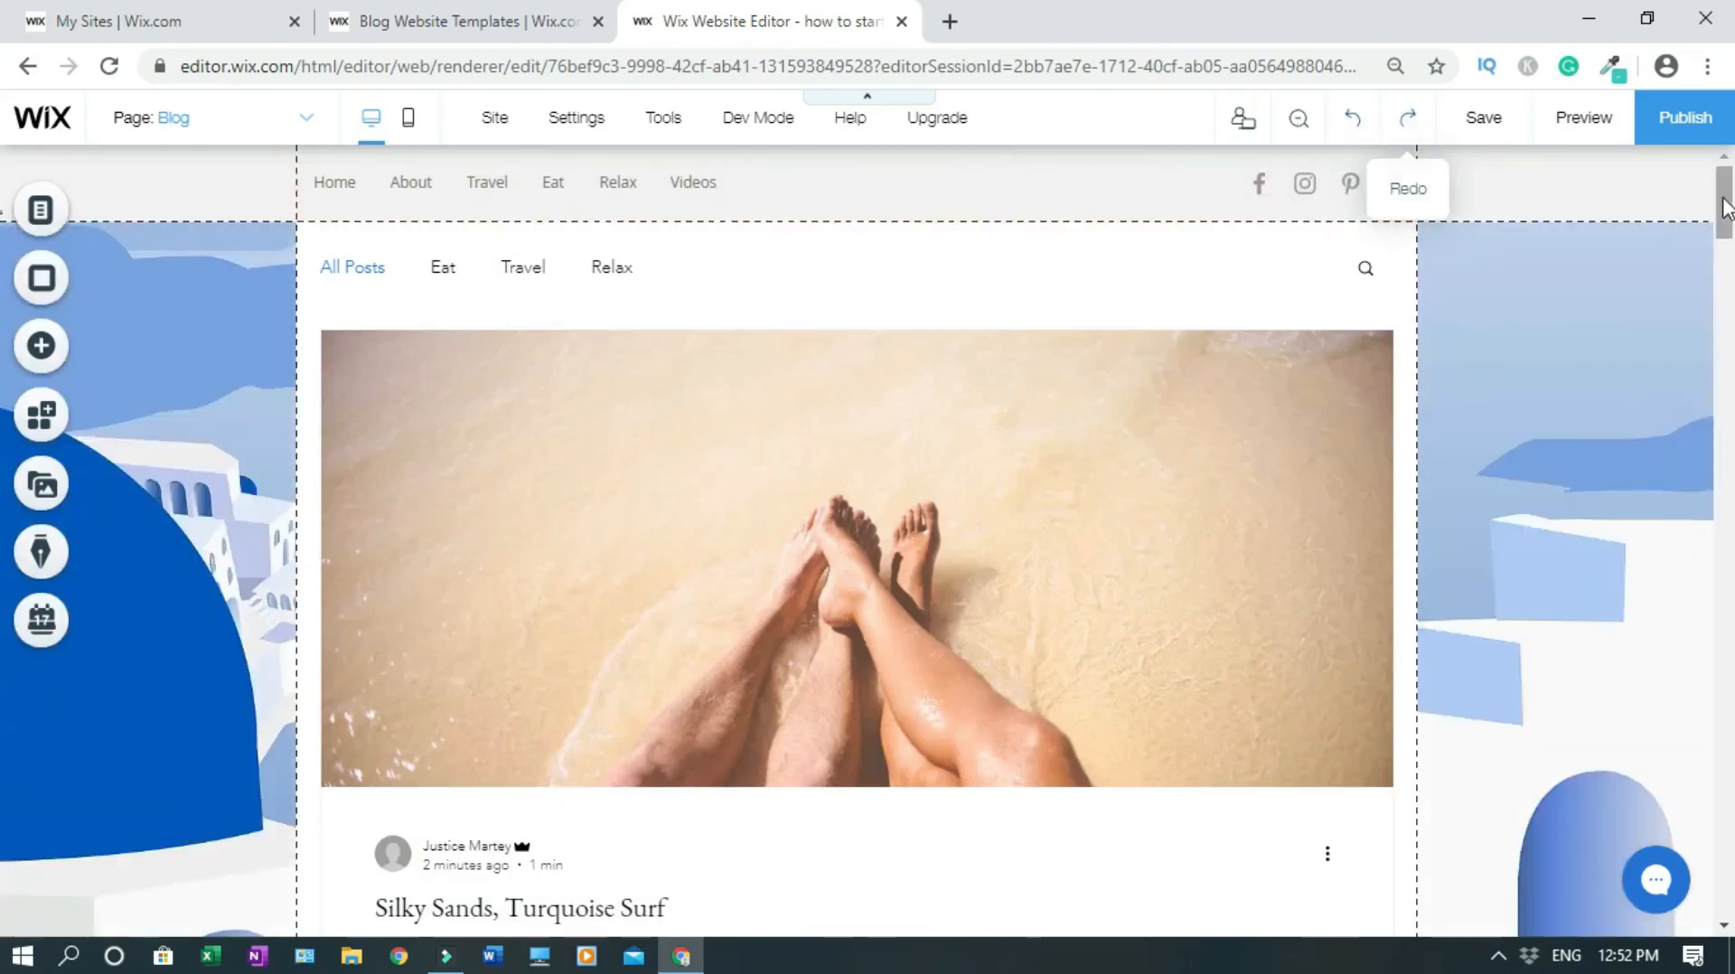
{"action": "scroll", "coordinate": [3, 354], "scroll_direction": "down", "scroll_amount": 10}
{"action": "scroll", "coordinate": [3, 354], "scroll_direction": "down", "scroll_amount": 20}
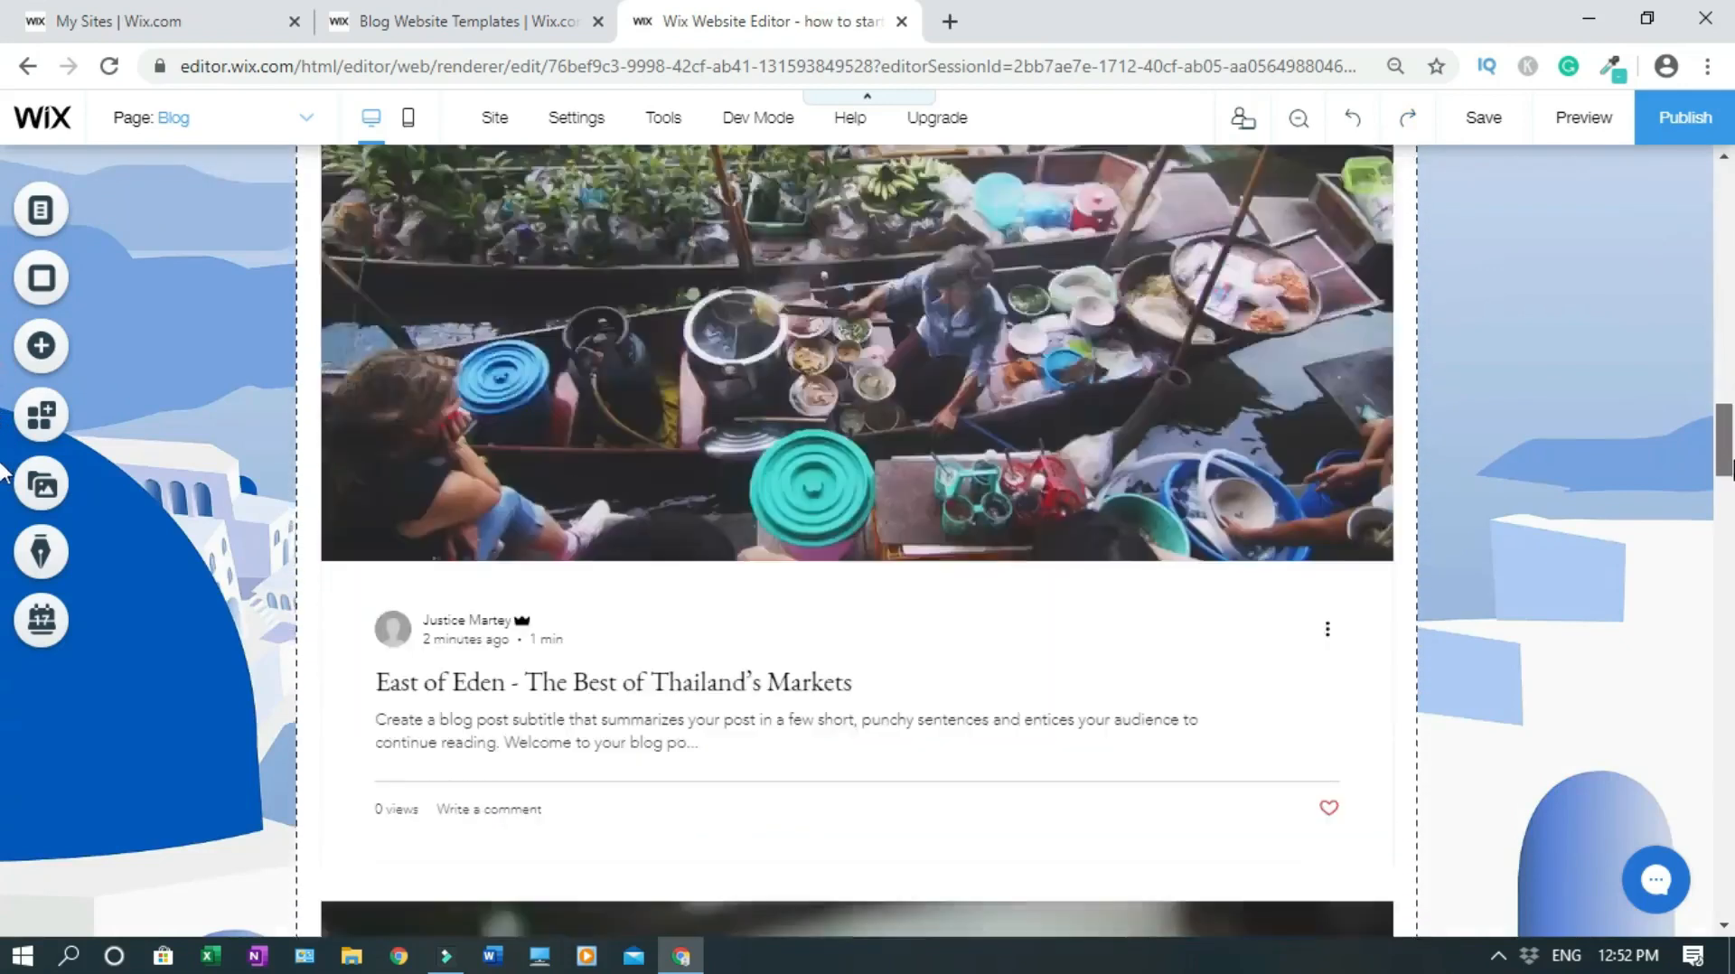
{"action": "scroll", "coordinate": [3, 524], "scroll_direction": "up", "scroll_amount": 20}
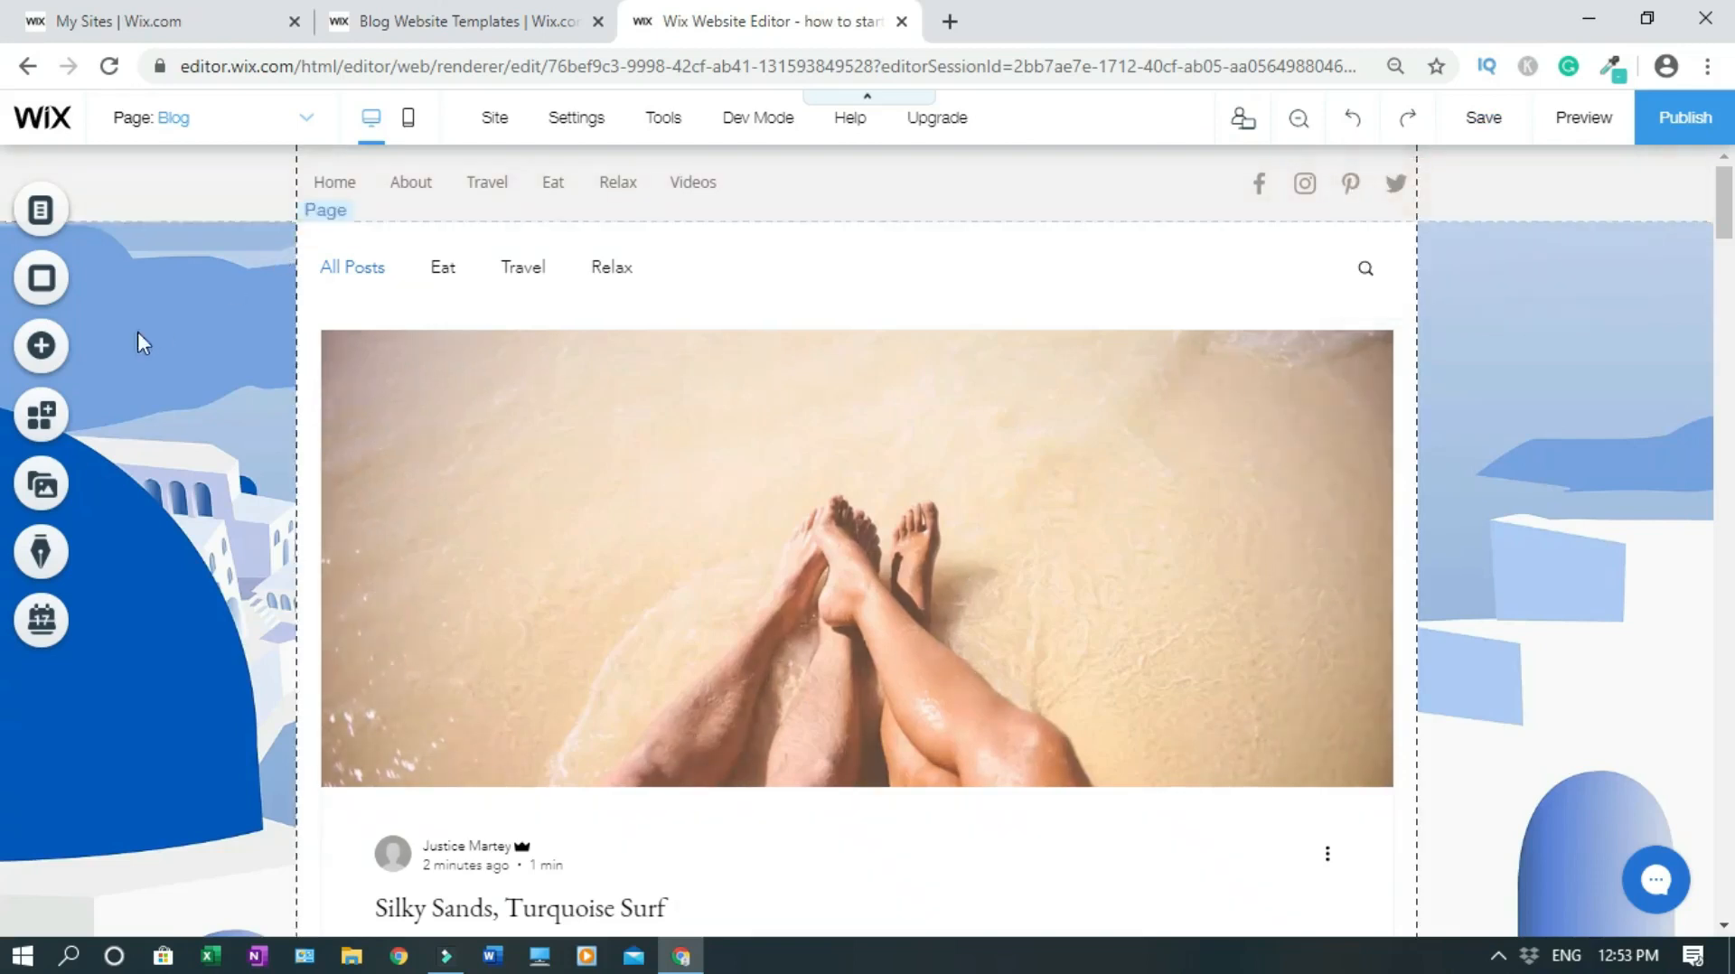
Step: Examine the element categories that can be added to the site and the media upload and editing options
{"action": "left_click", "coordinate": [44, 351]}
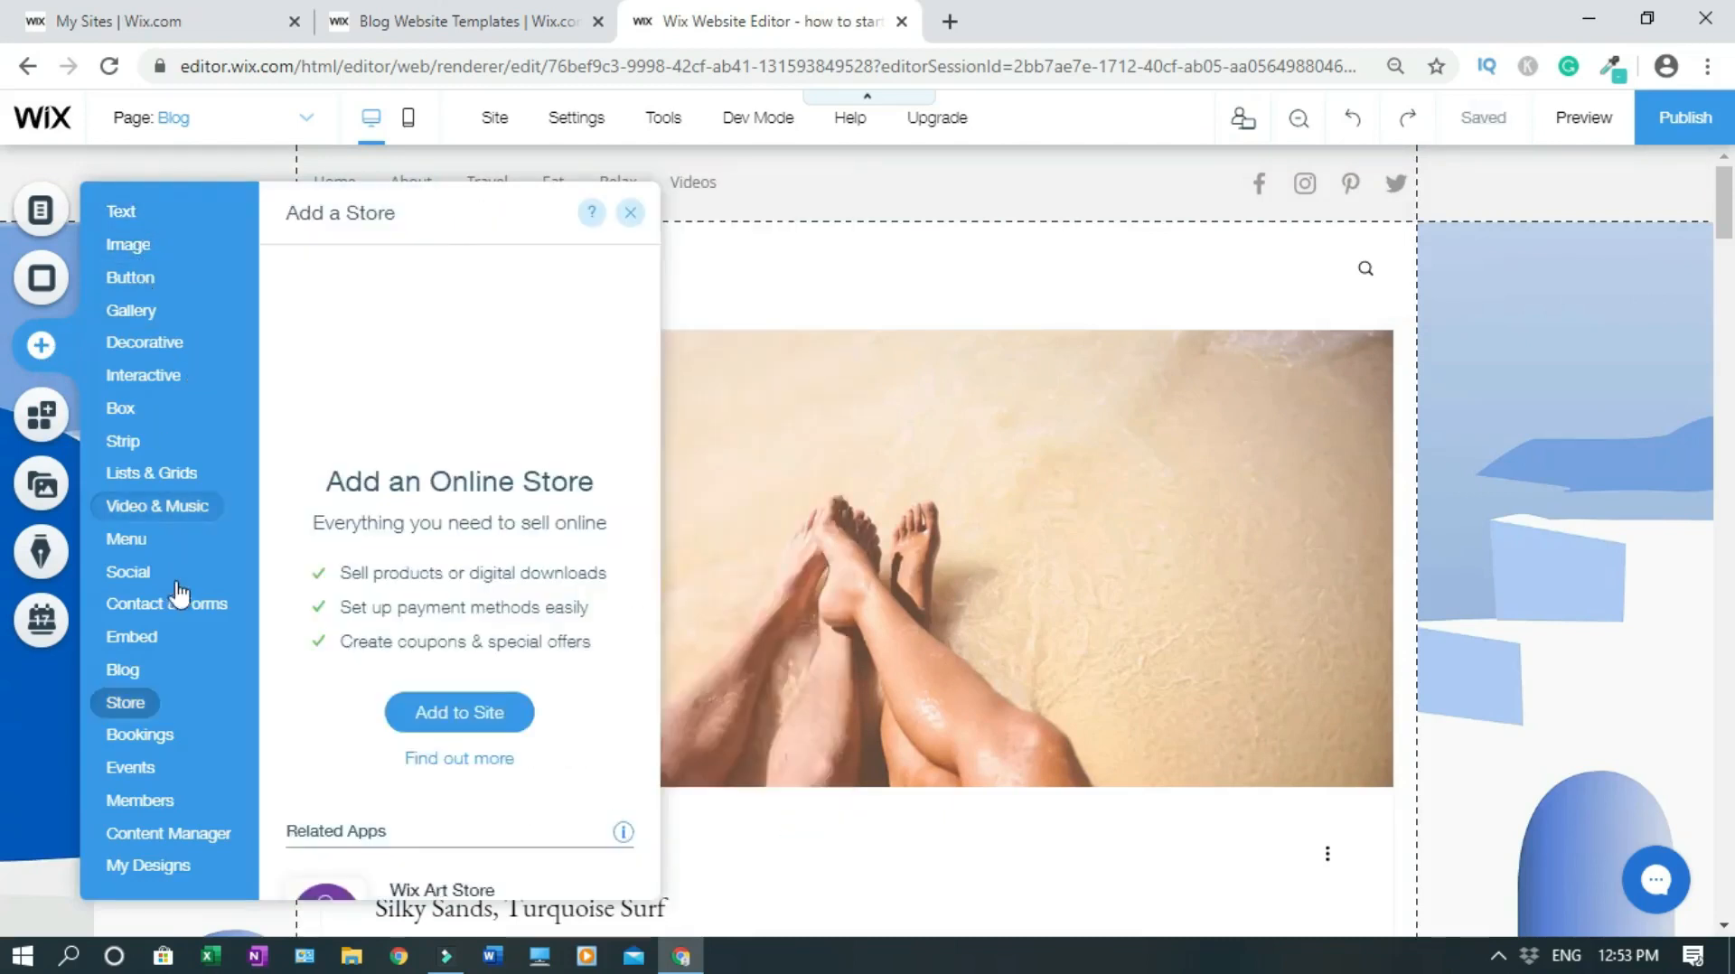
{"action": "mouse_move", "coordinate": [143, 638]}
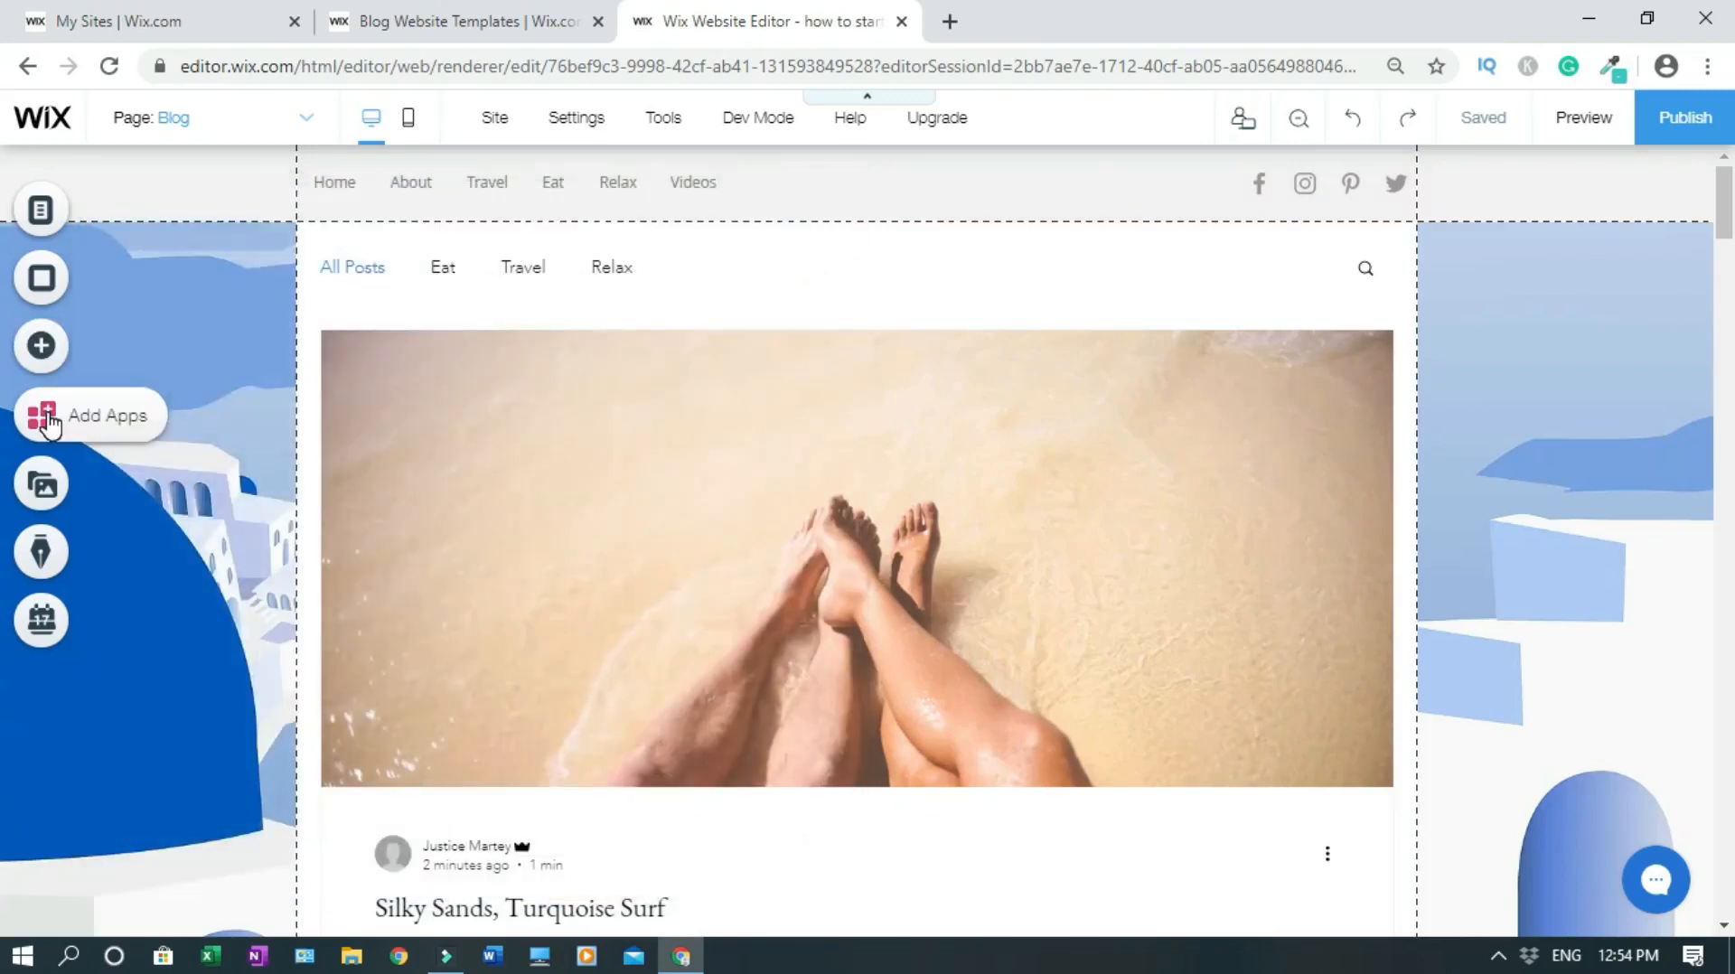
{"action": "left_click", "coordinate": [63, 493]}
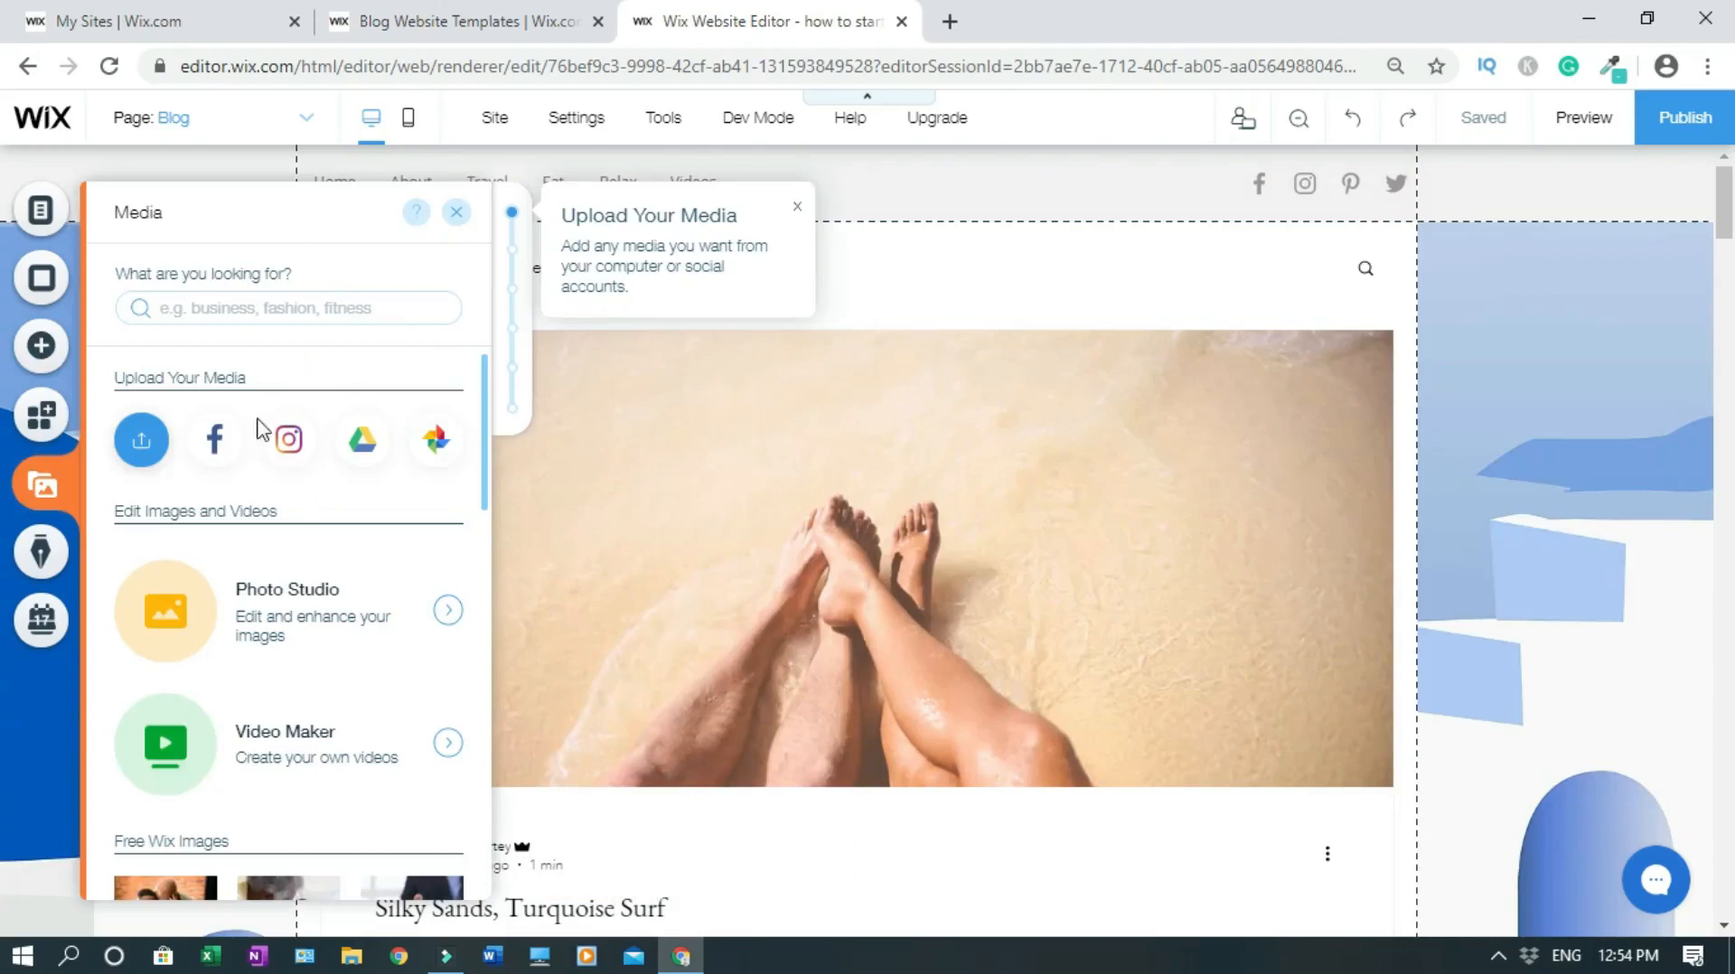
{"action": "left_click", "coordinate": [460, 217]}
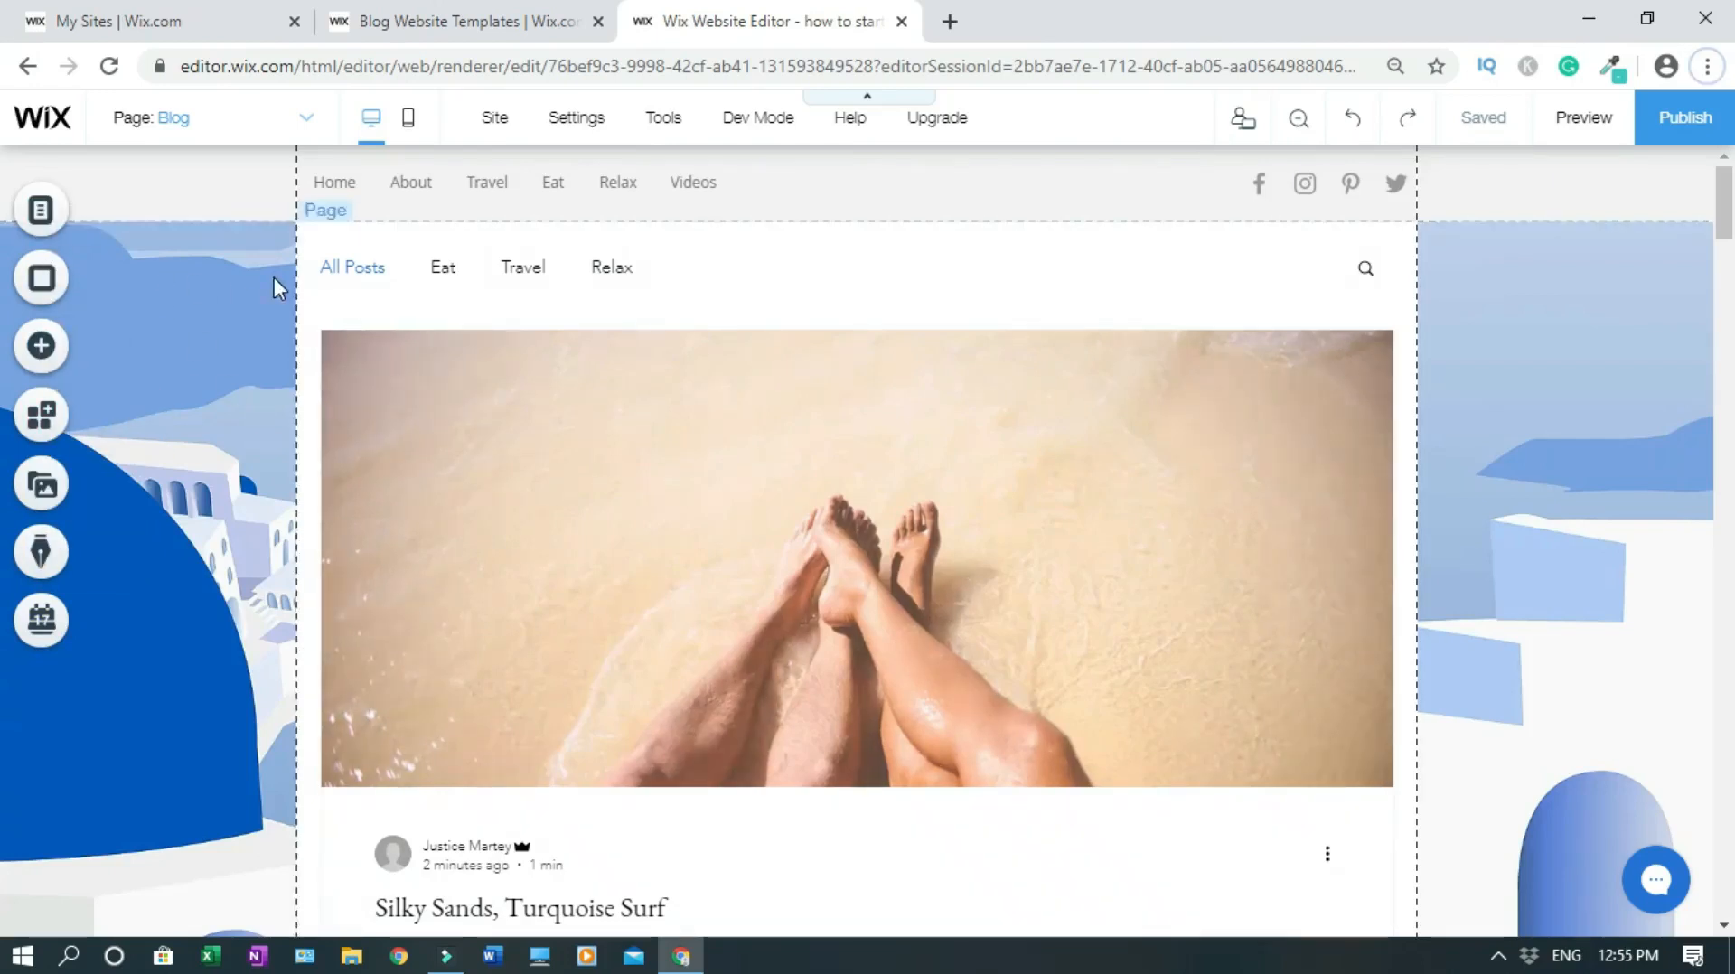
Step: Switch from the Blog page to the Home page through the site menu and close the page list
{"action": "left_click", "coordinate": [41, 230]}
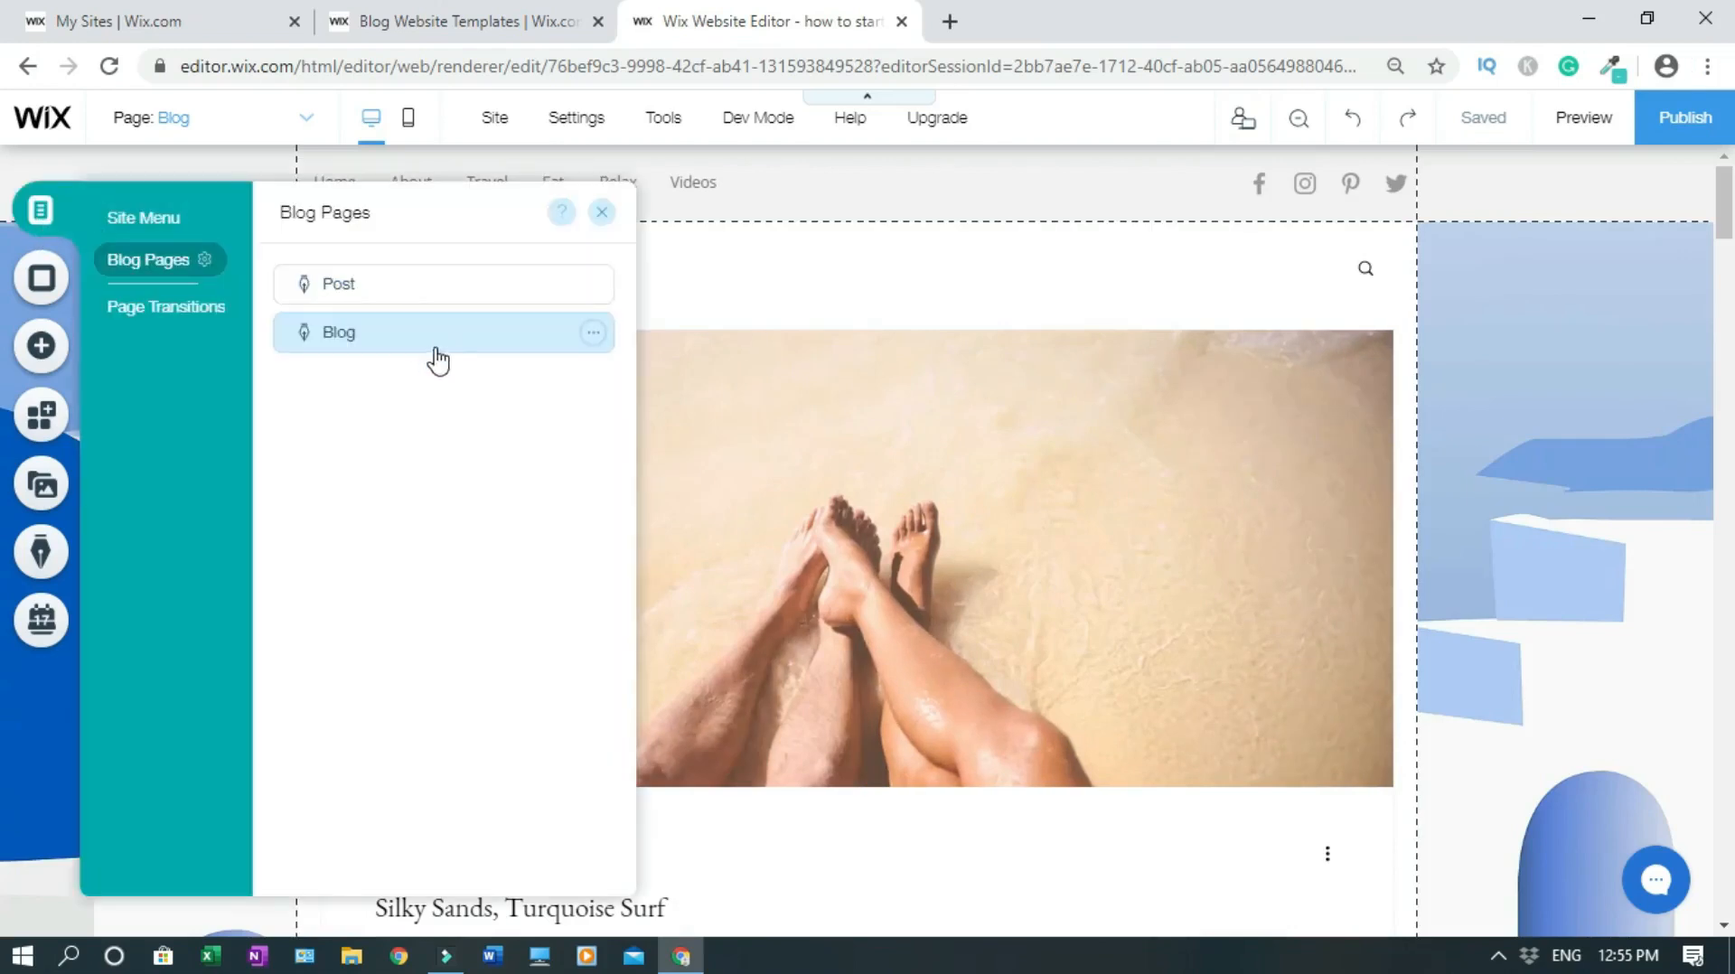
{"action": "left_click", "coordinate": [163, 219]}
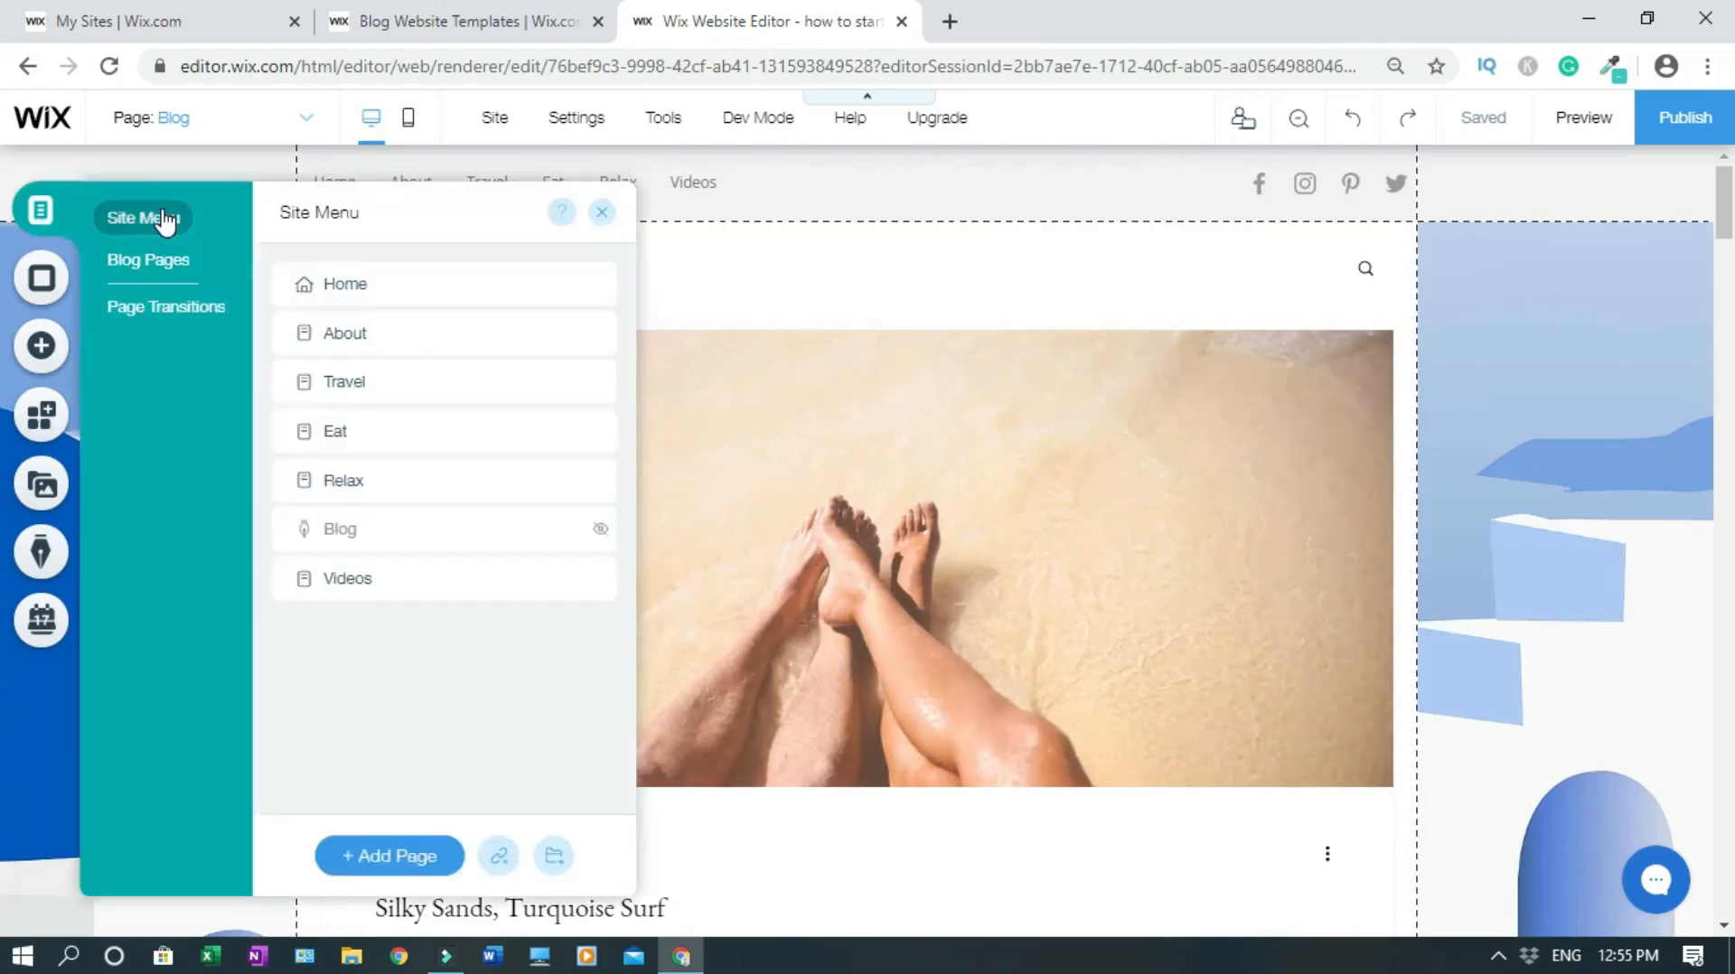
{"action": "left_click", "coordinate": [410, 286]}
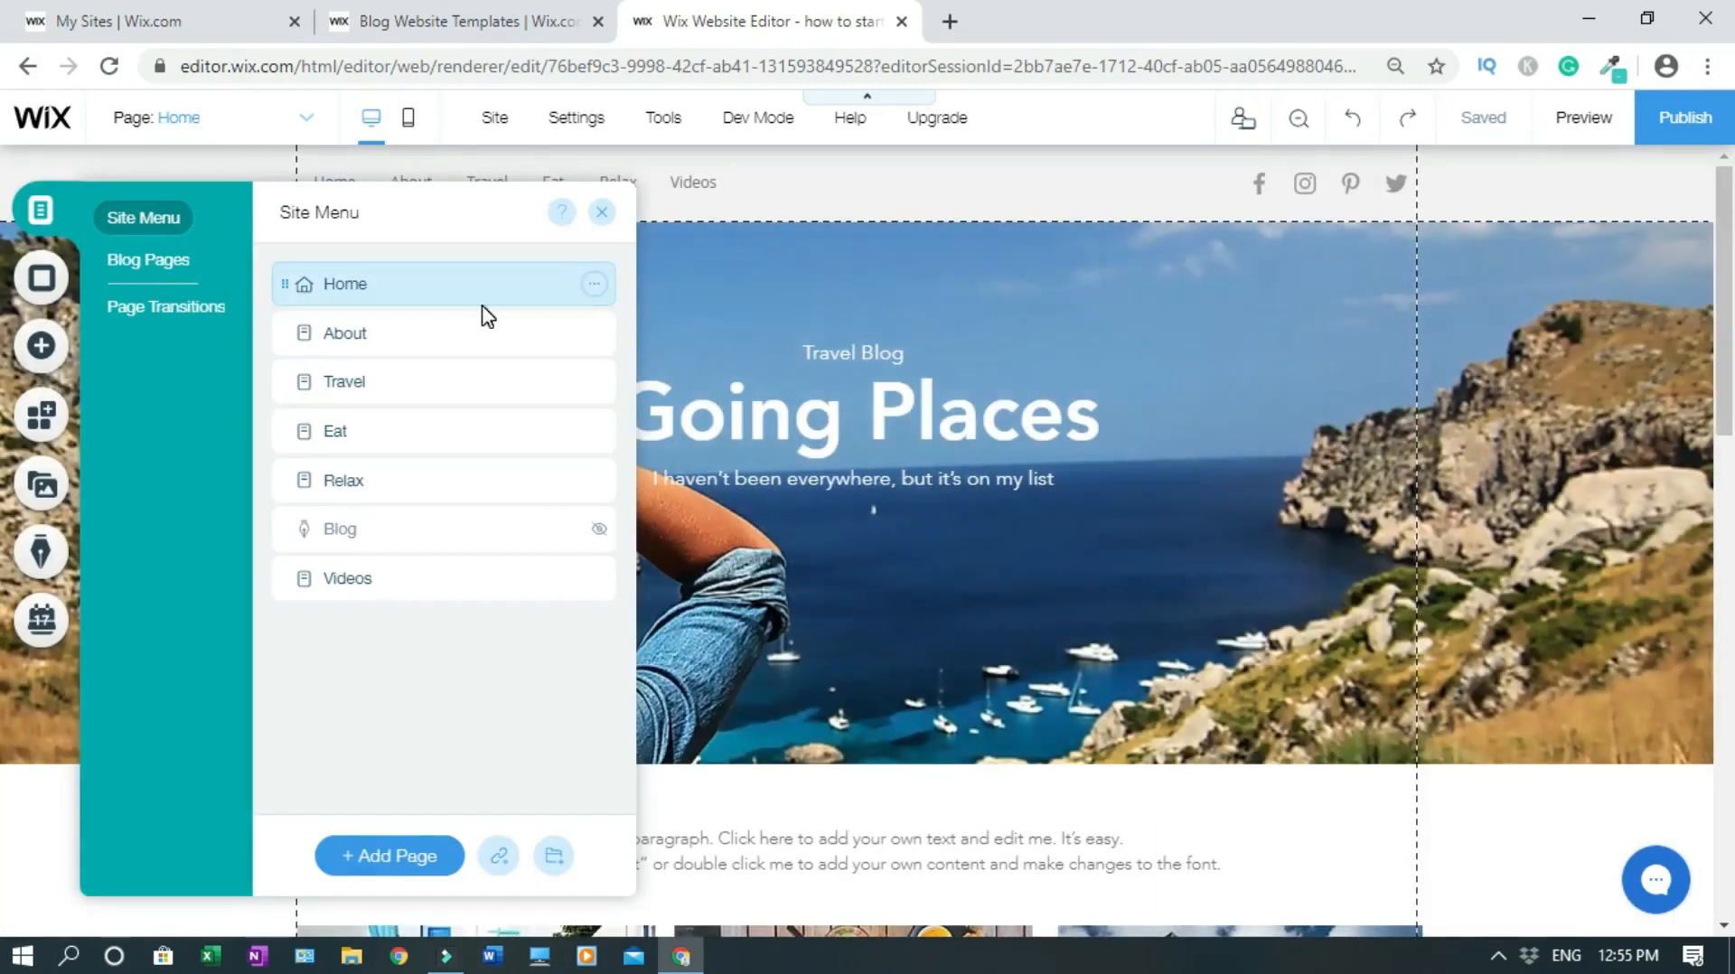
{"action": "left_click", "coordinate": [603, 213]}
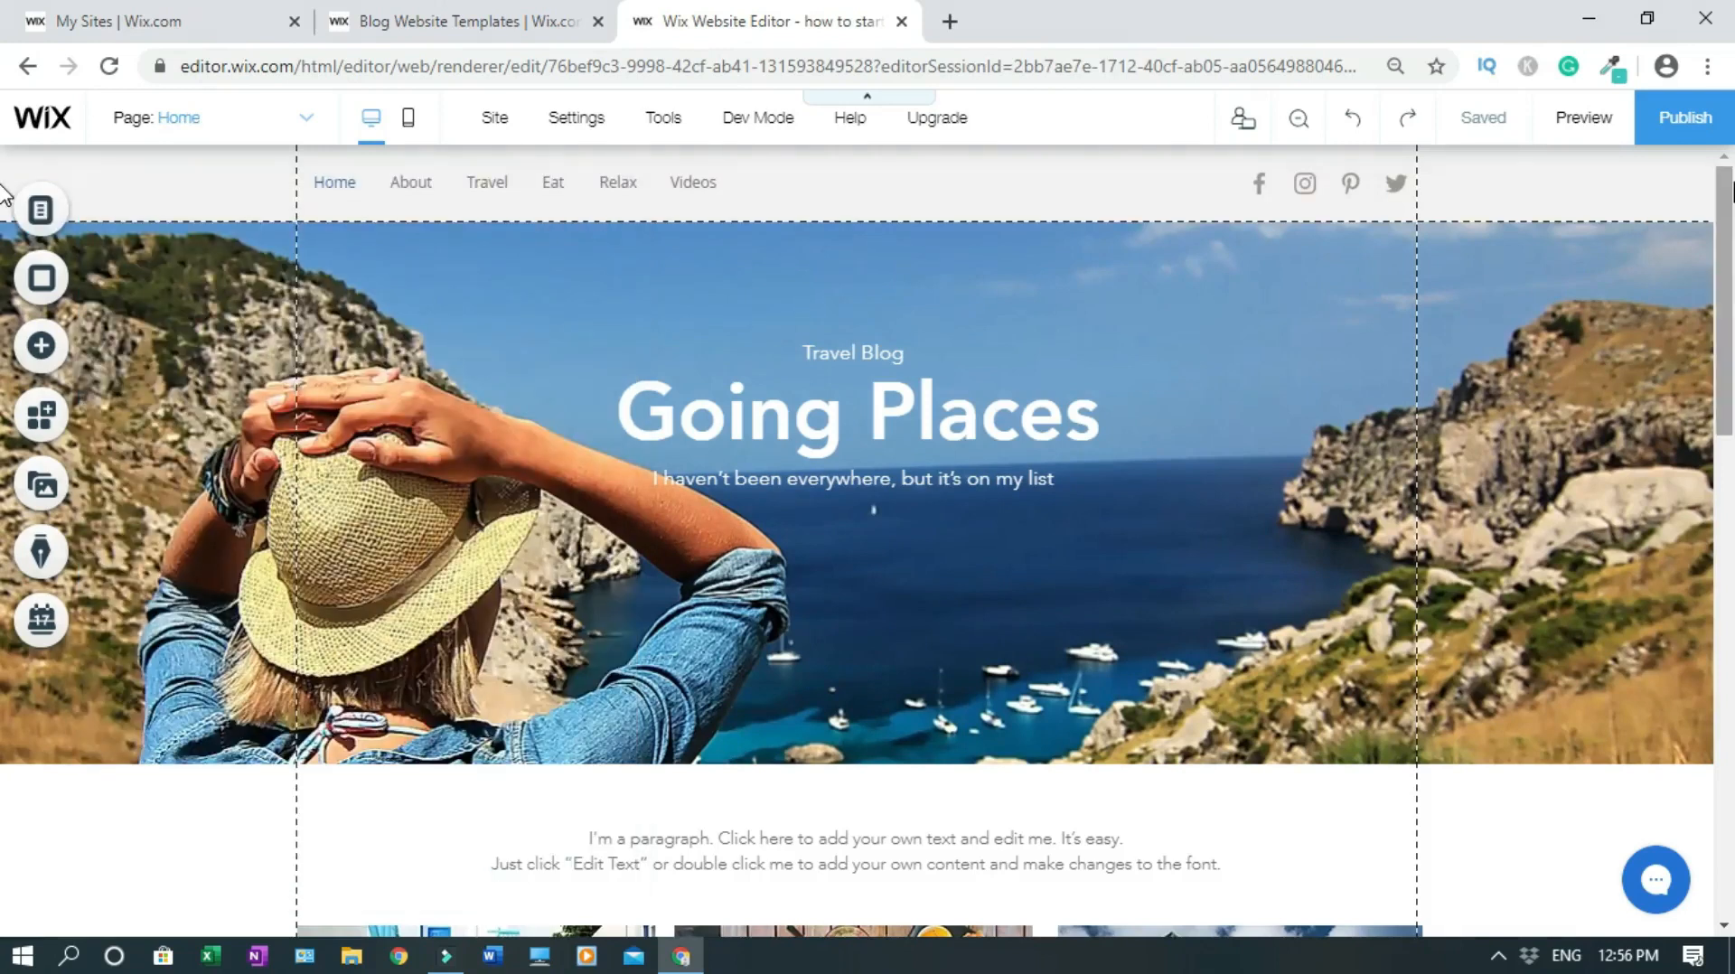
Step: Delete the "As featured in" strip with the partner logos from the Home page
{"action": "scroll", "coordinate": [4, 263], "scroll_direction": "down", "scroll_amount": 6}
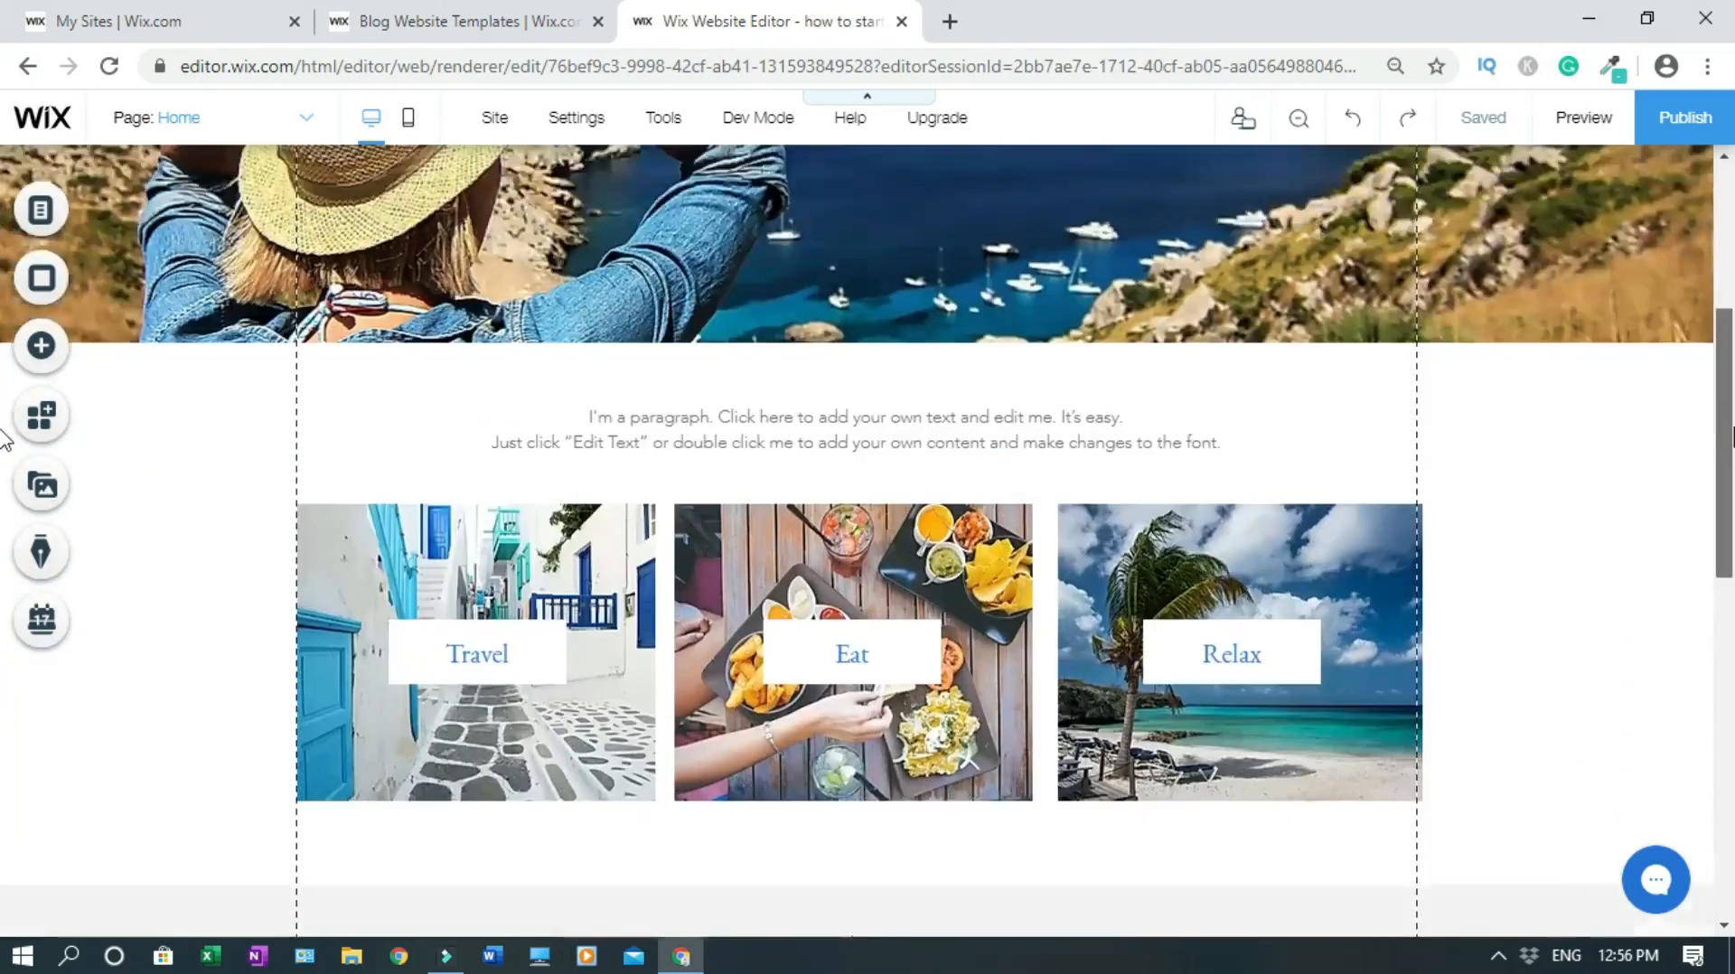
{"action": "scroll", "coordinate": [3, 488], "scroll_direction": "down", "scroll_amount": 4}
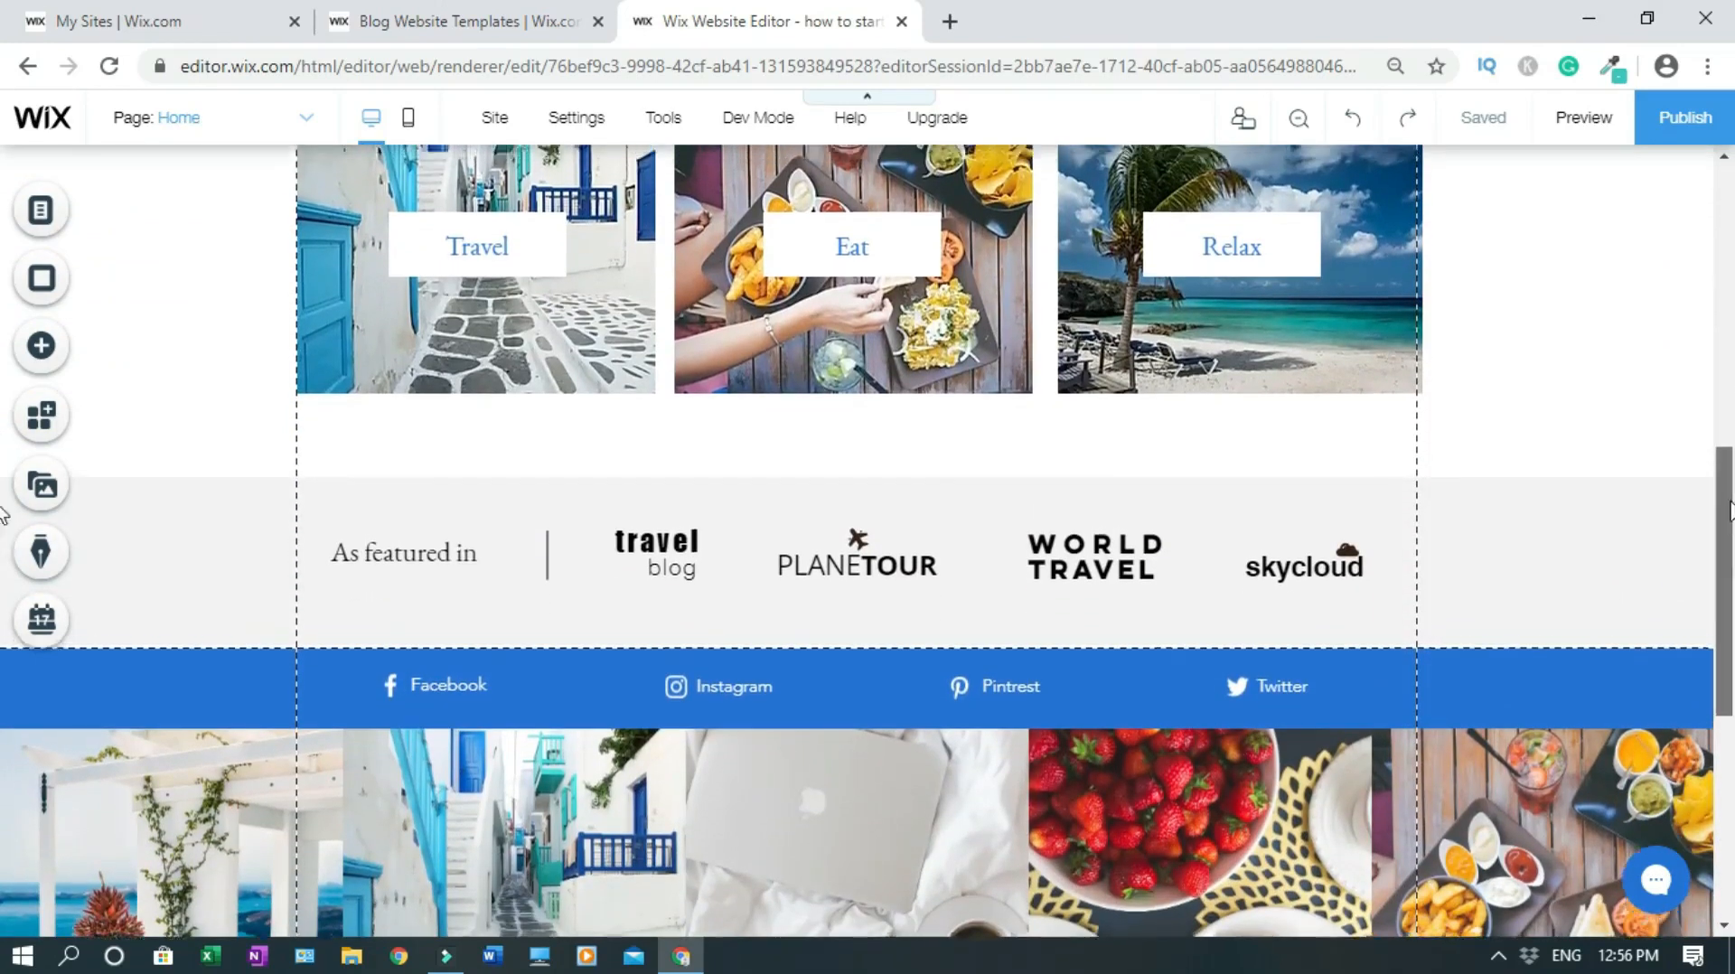
{"action": "scroll", "coordinate": [3, 542], "scroll_direction": "up", "scroll_amount": 3}
{"action": "scroll", "coordinate": [4, 524], "scroll_direction": "down", "scroll_amount": 1}
{"action": "left_click", "coordinate": [603, 708]}
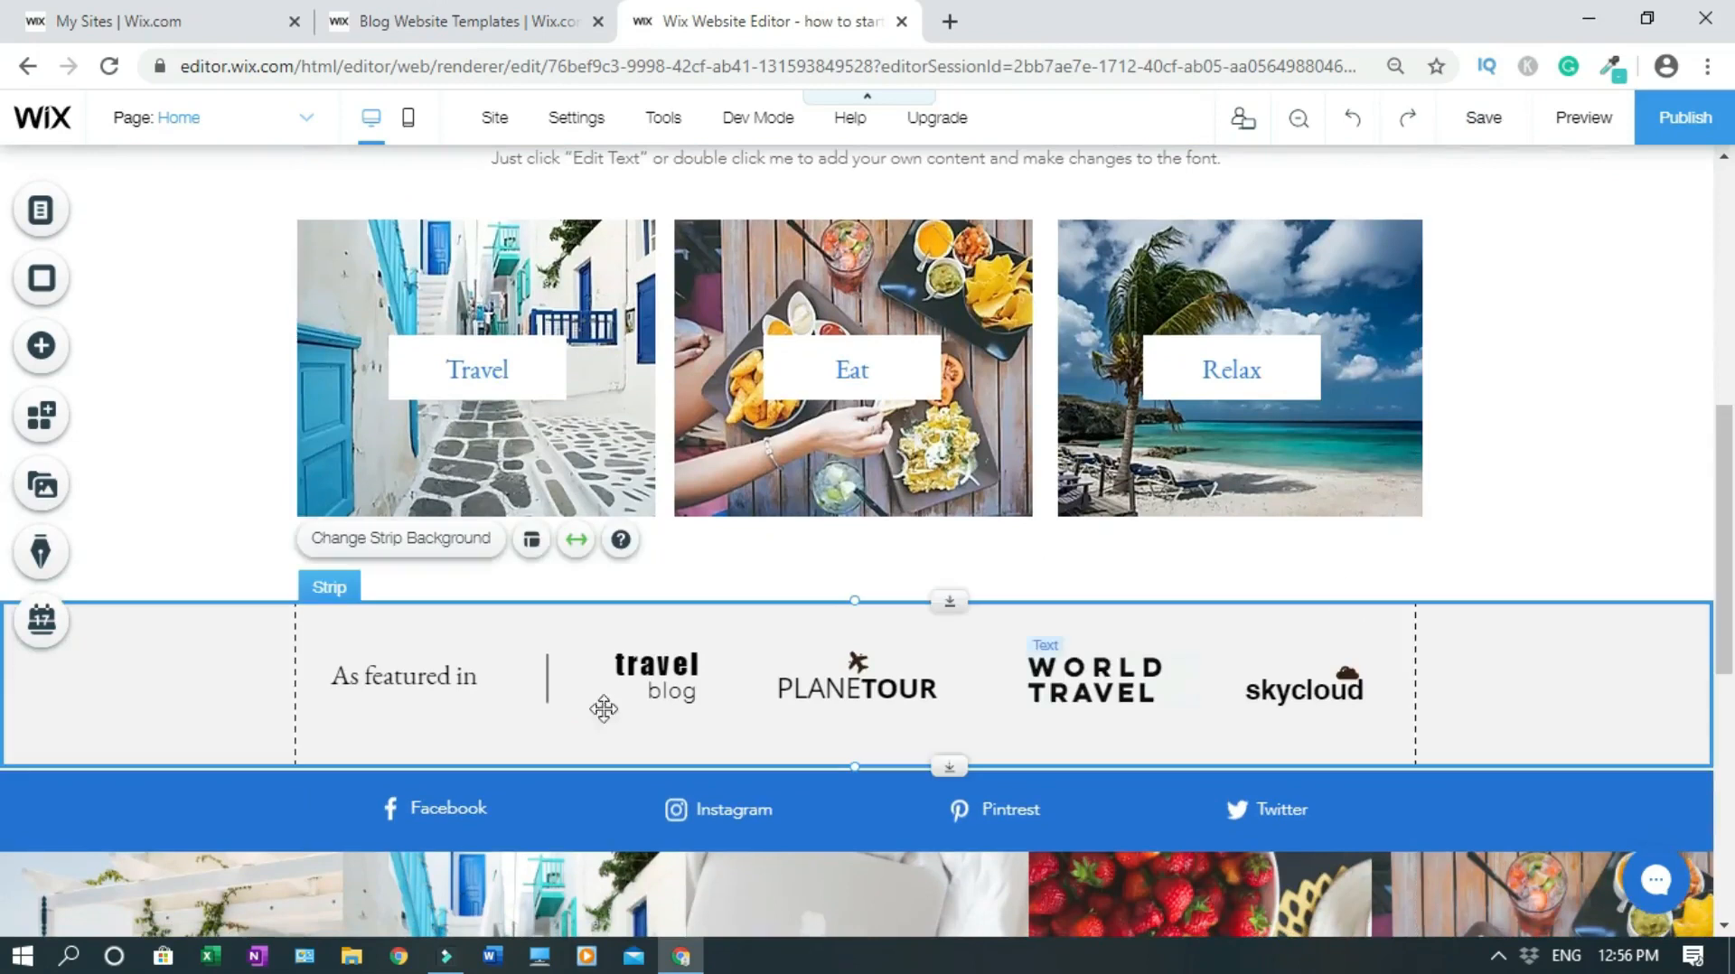
{"action": "right_click", "coordinate": [1604, 682]}
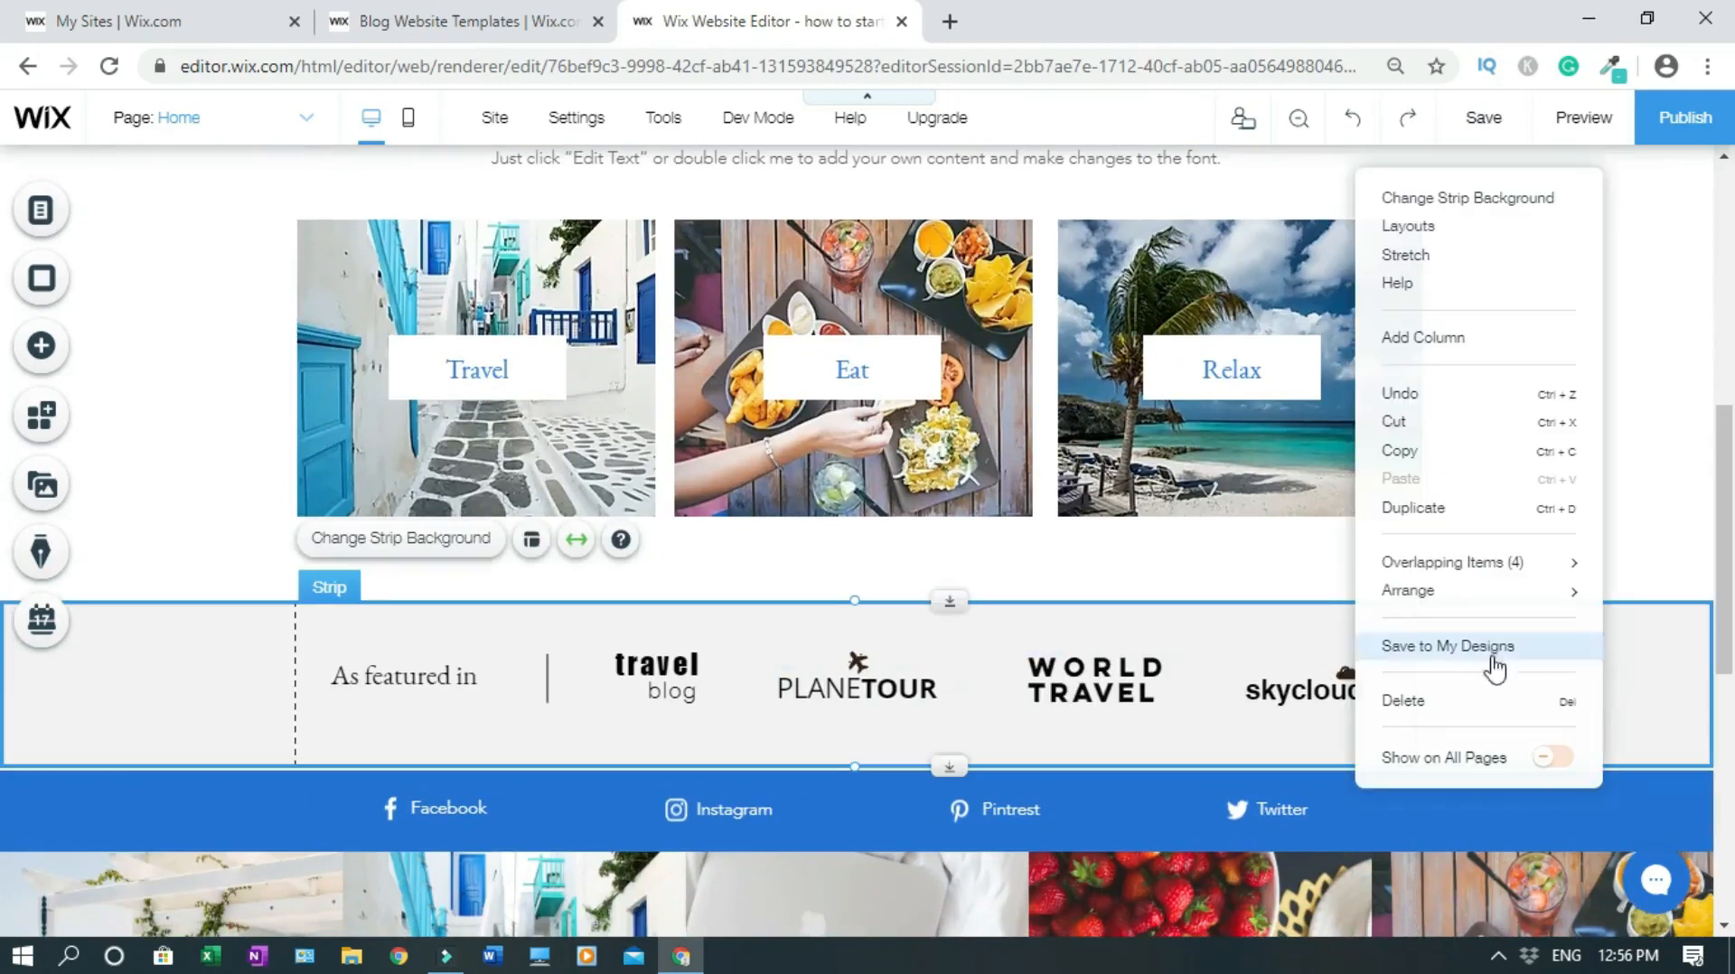
{"action": "left_click", "coordinate": [1449, 702]}
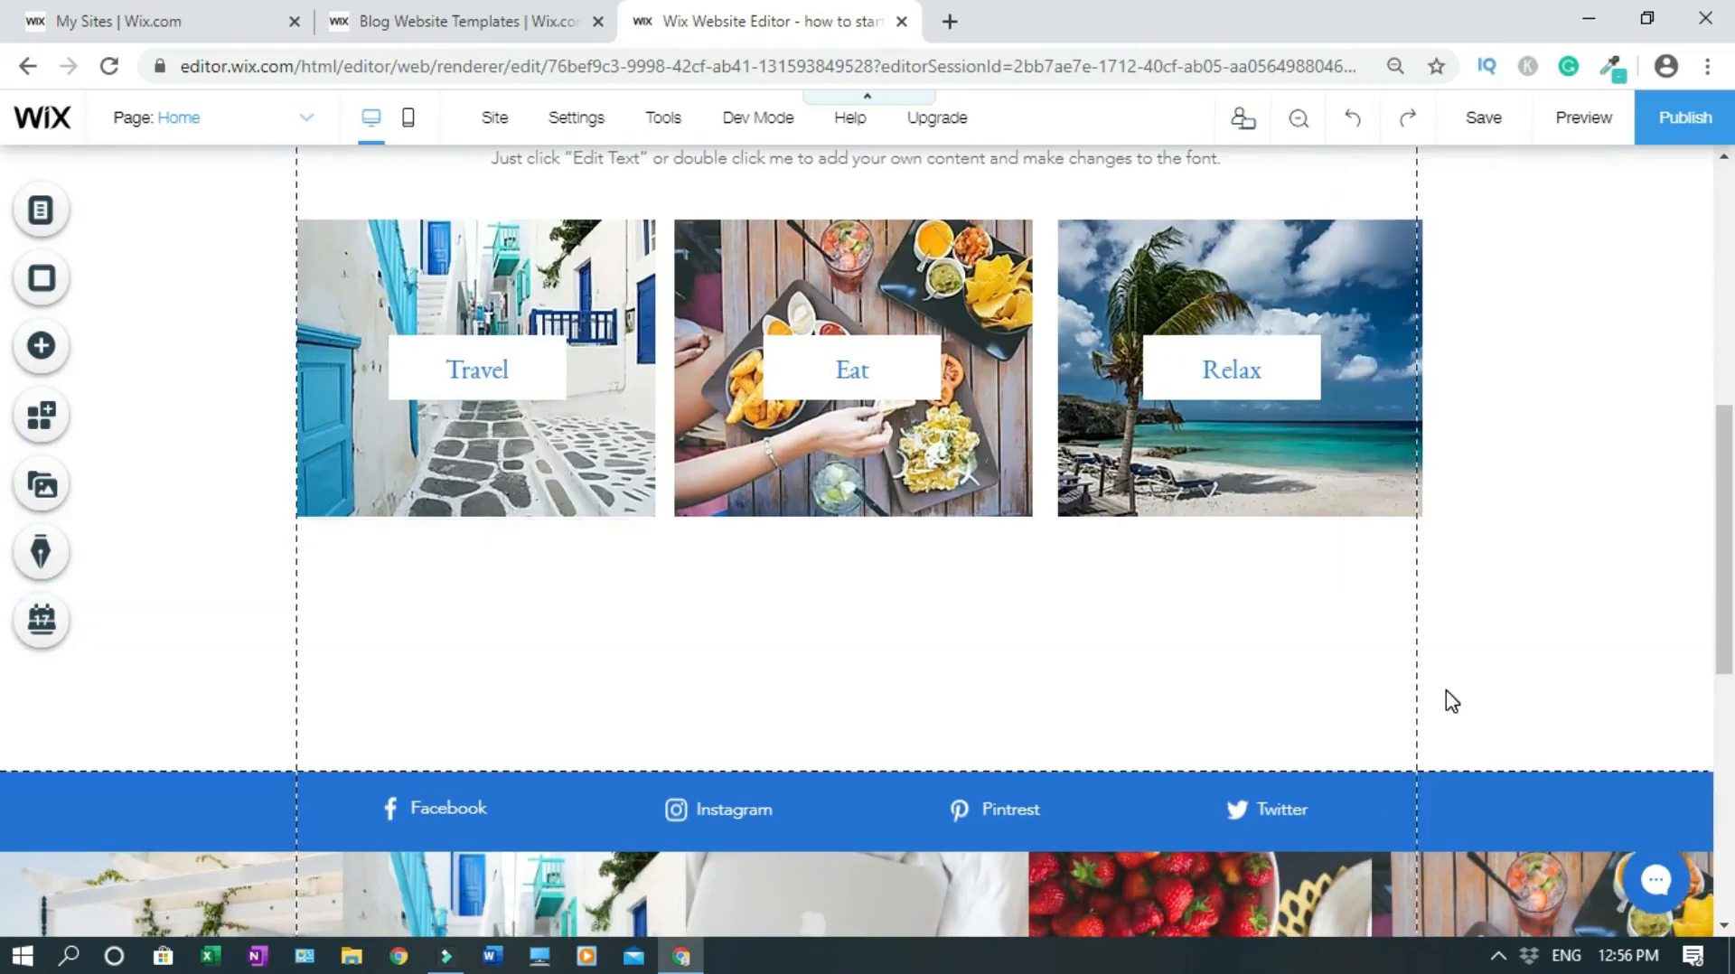
Step: Shorten the Home page's height to reduce the empty space between the category images and the blue social media strip
{"action": "left_click", "coordinate": [1098, 699]}
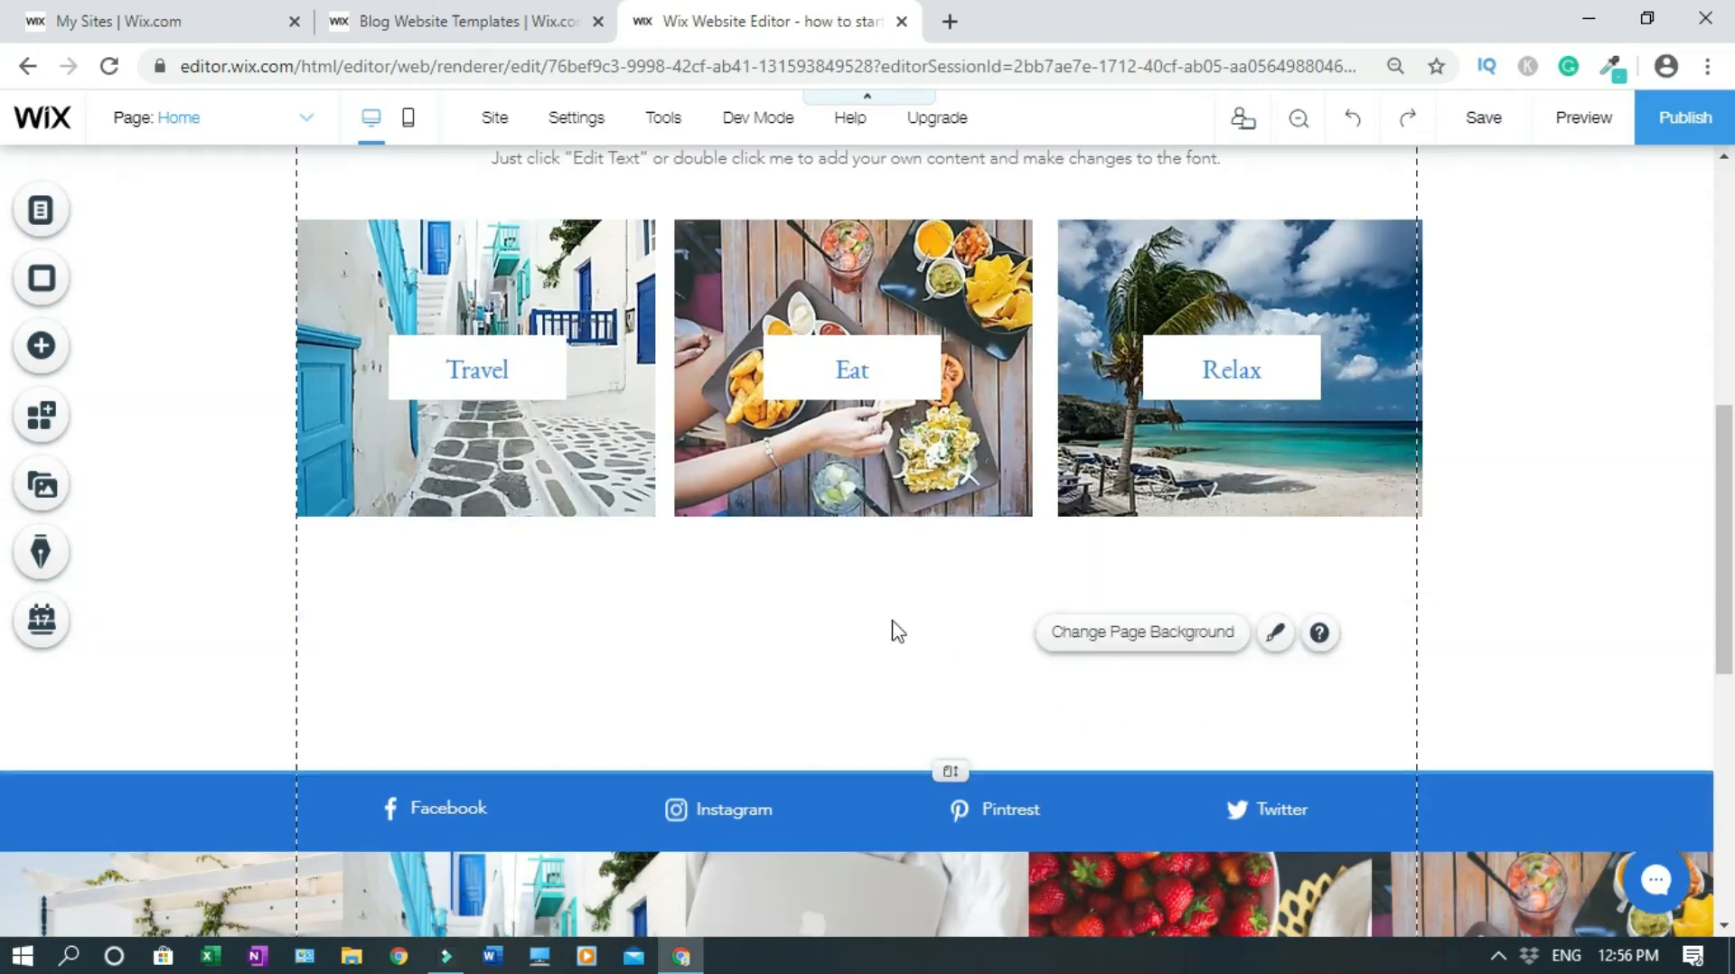
{"action": "left_click", "coordinate": [865, 554]}
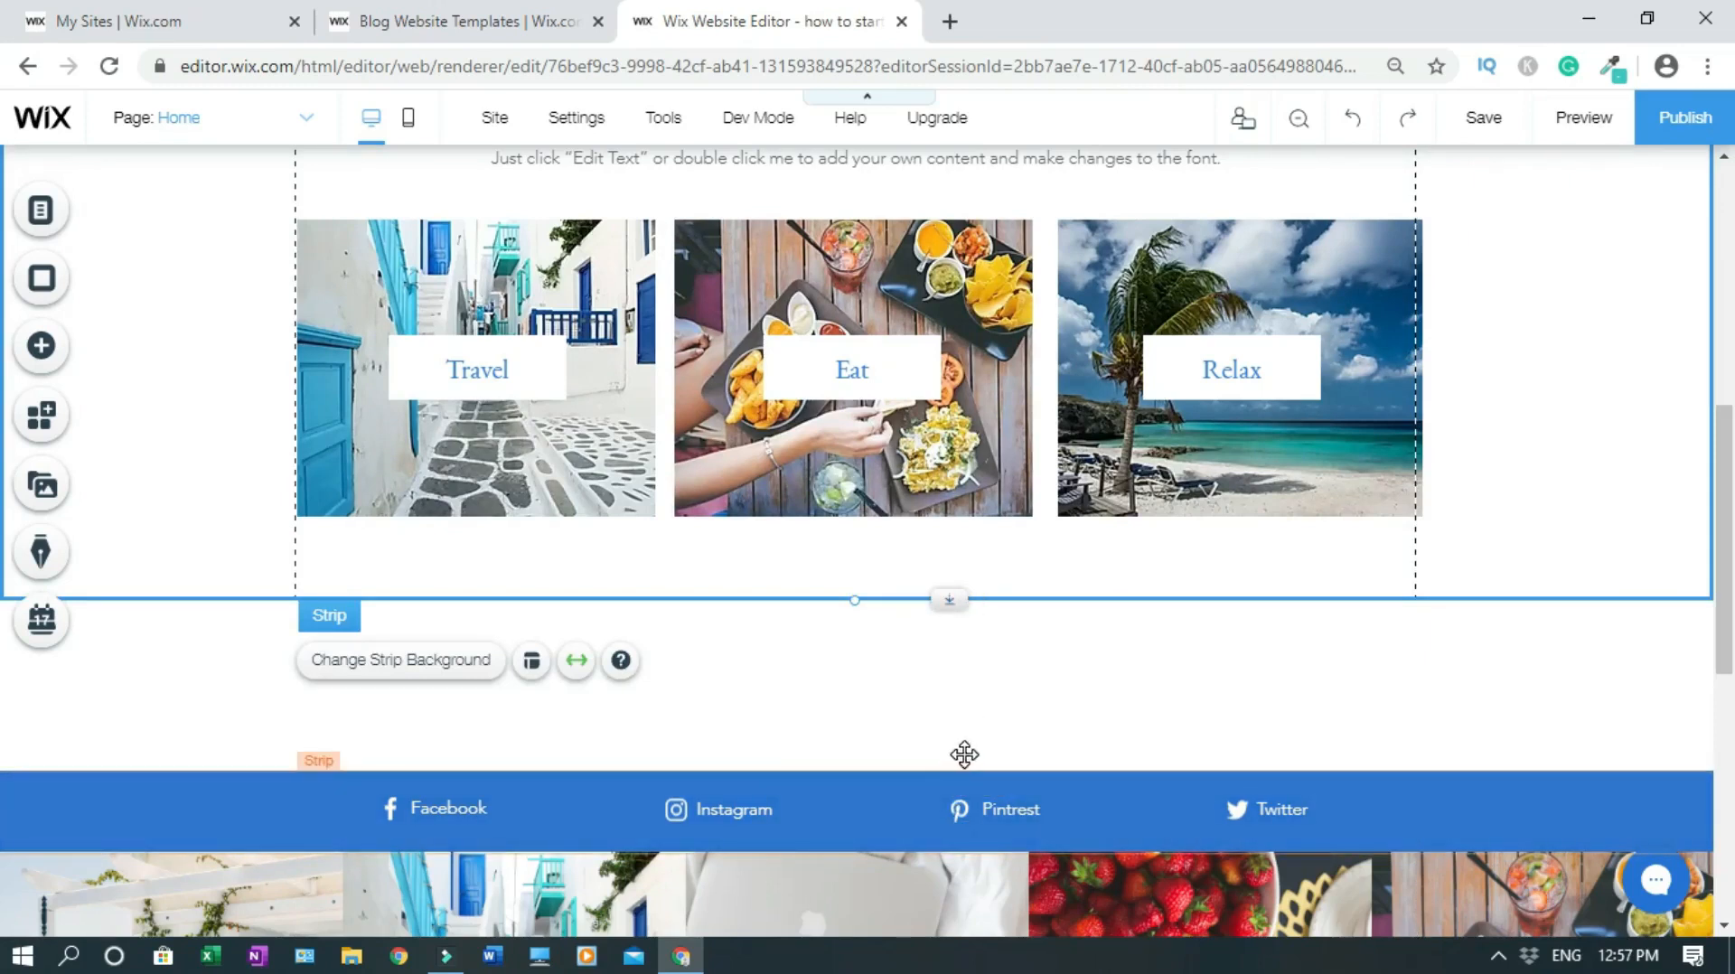
{"action": "left_click", "coordinate": [964, 755]}
{"action": "left_click", "coordinate": [951, 769]}
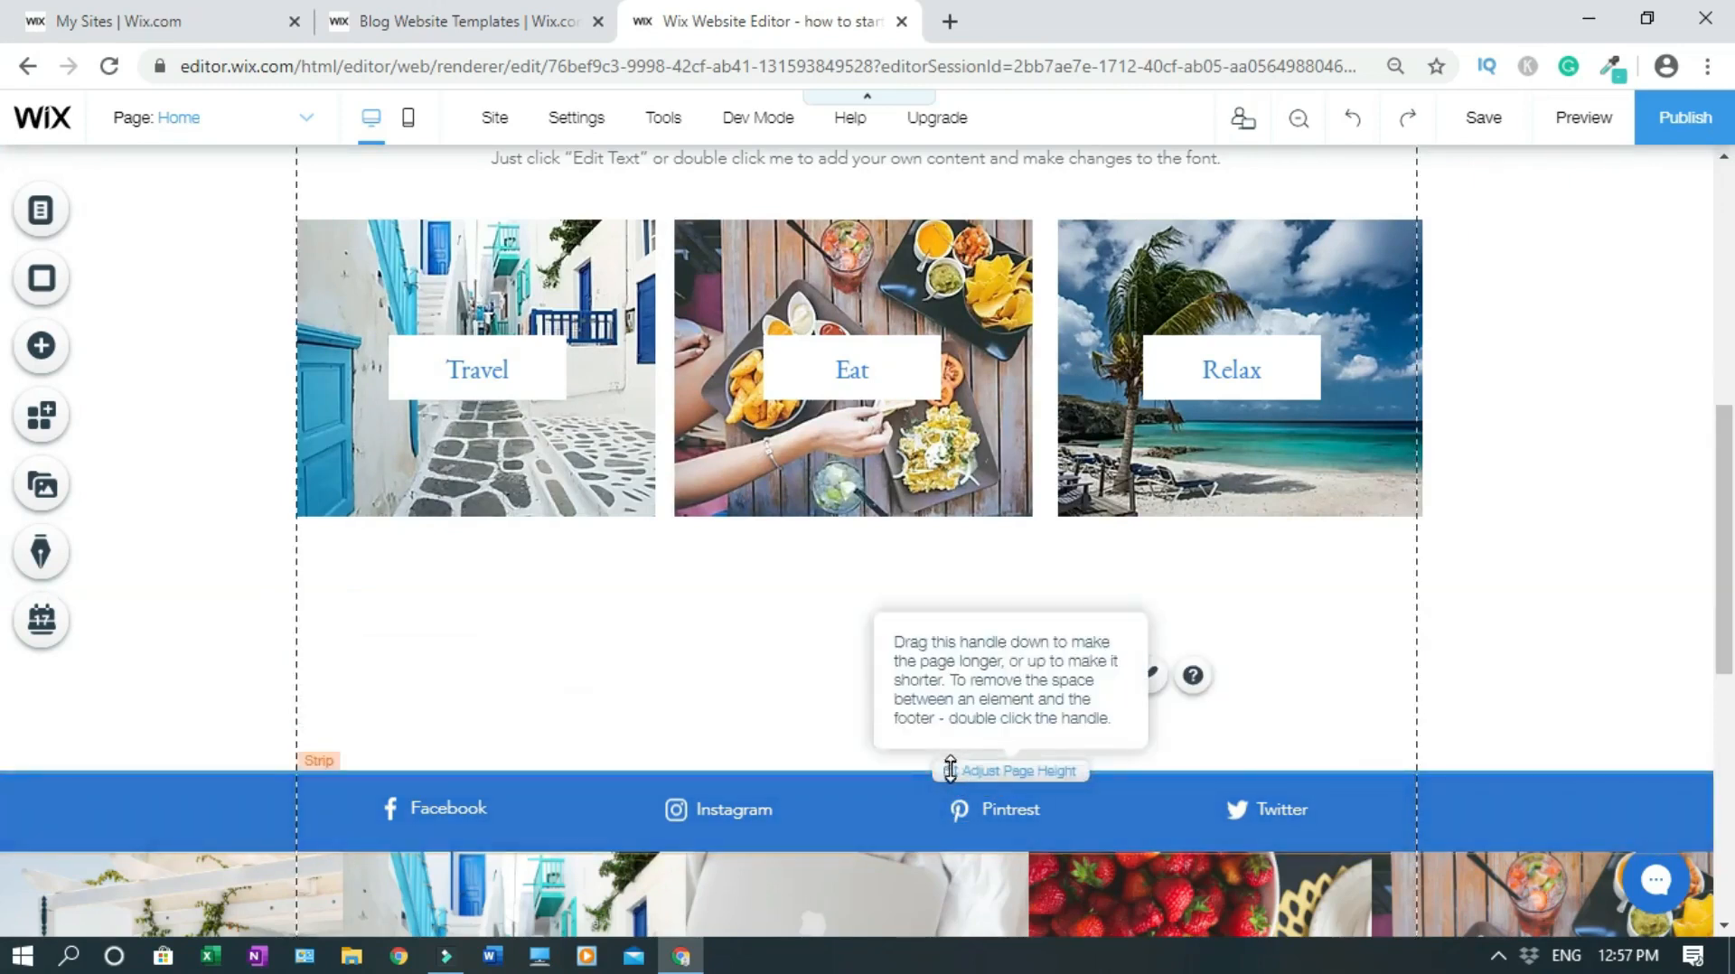
{"action": "left_click_drag", "start_coordinate": [948, 693], "coordinate": [949, 687]}
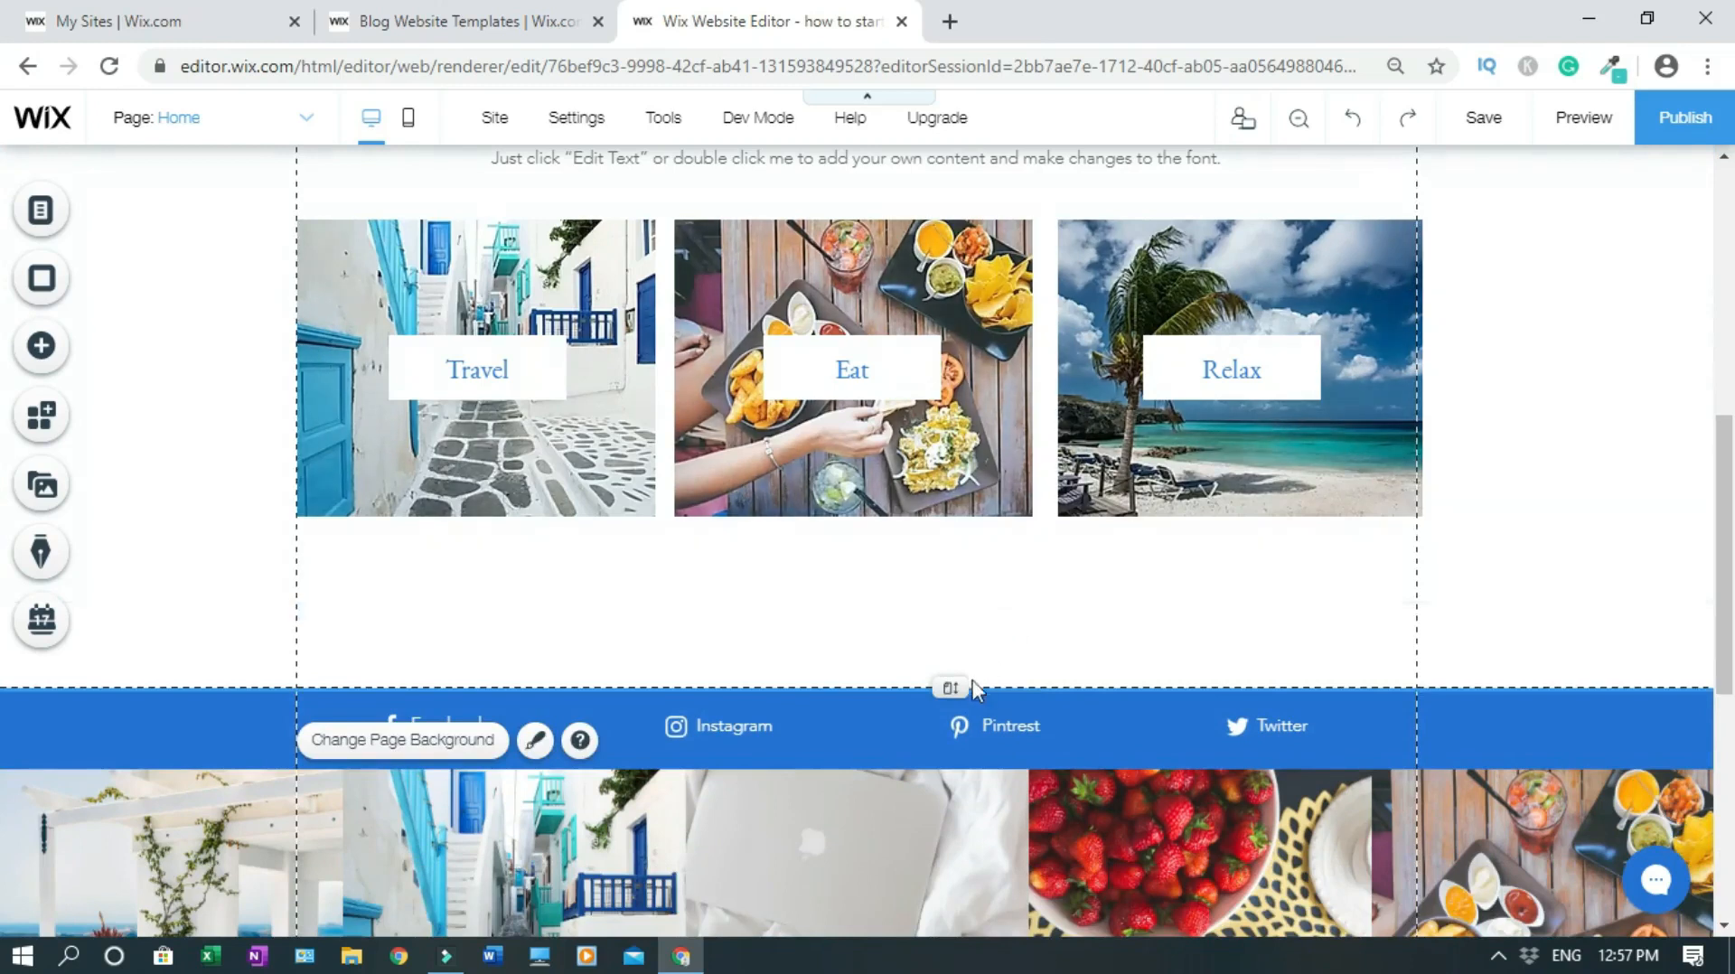
{"action": "left_click_drag", "start_coordinate": [951, 640], "coordinate": [949, 640]}
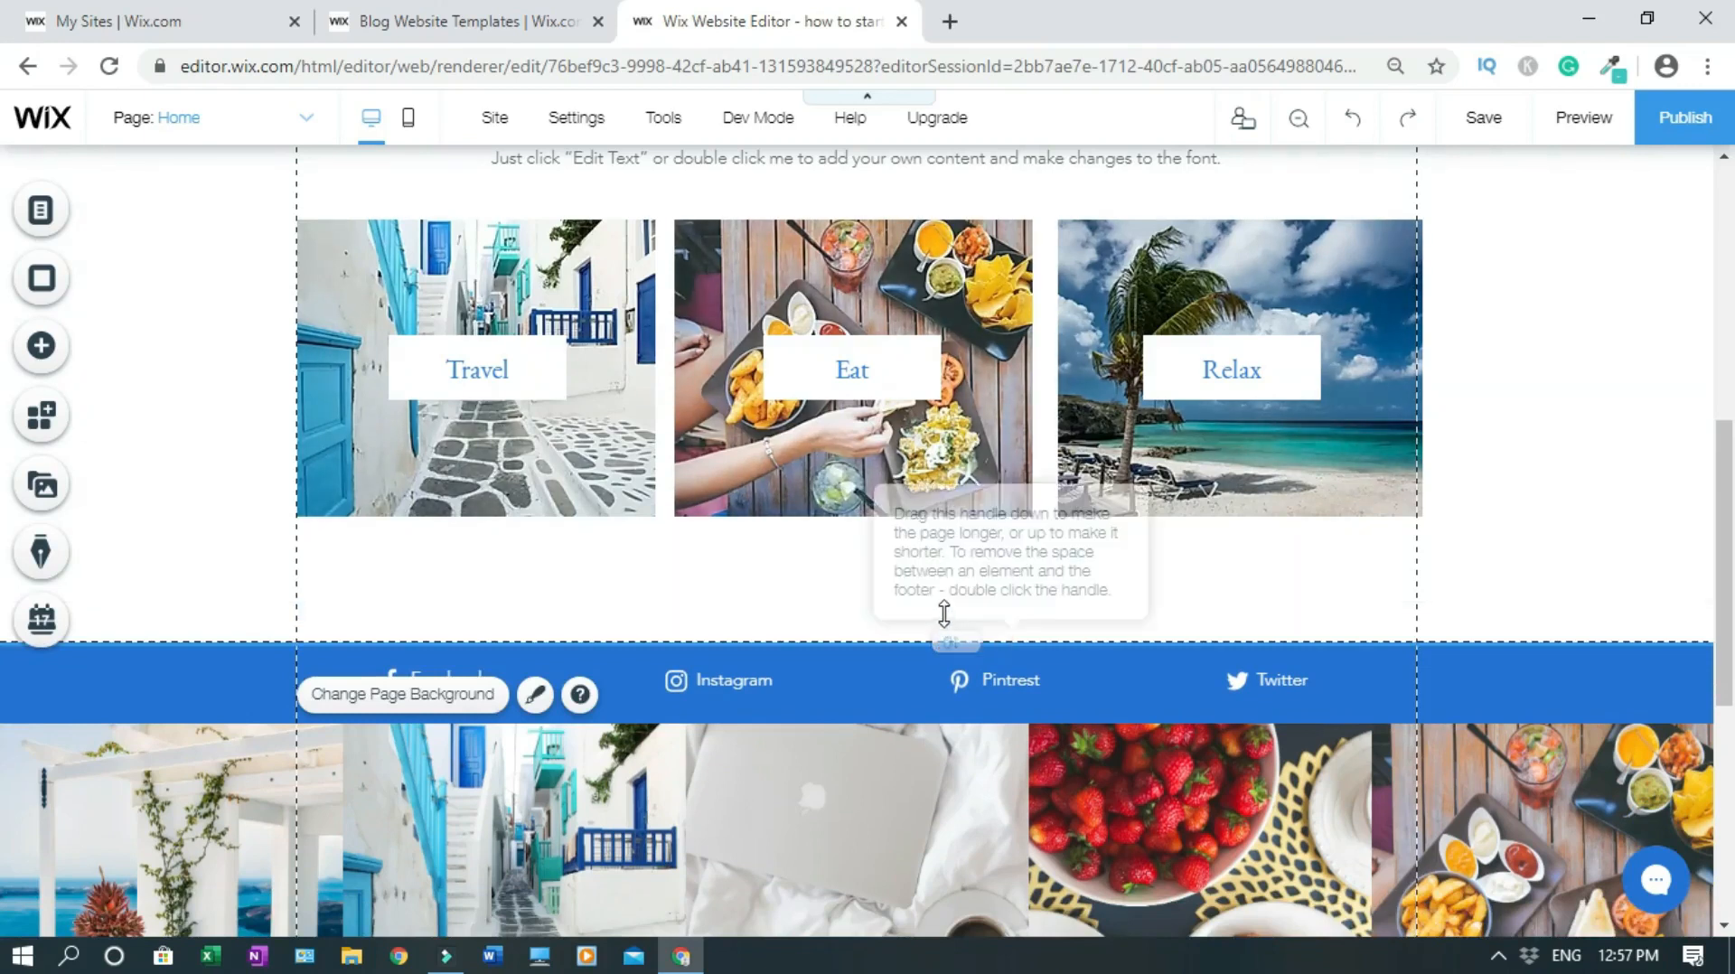
{"action": "left_click_drag", "start_coordinate": [944, 613], "coordinate": [967, 592]}
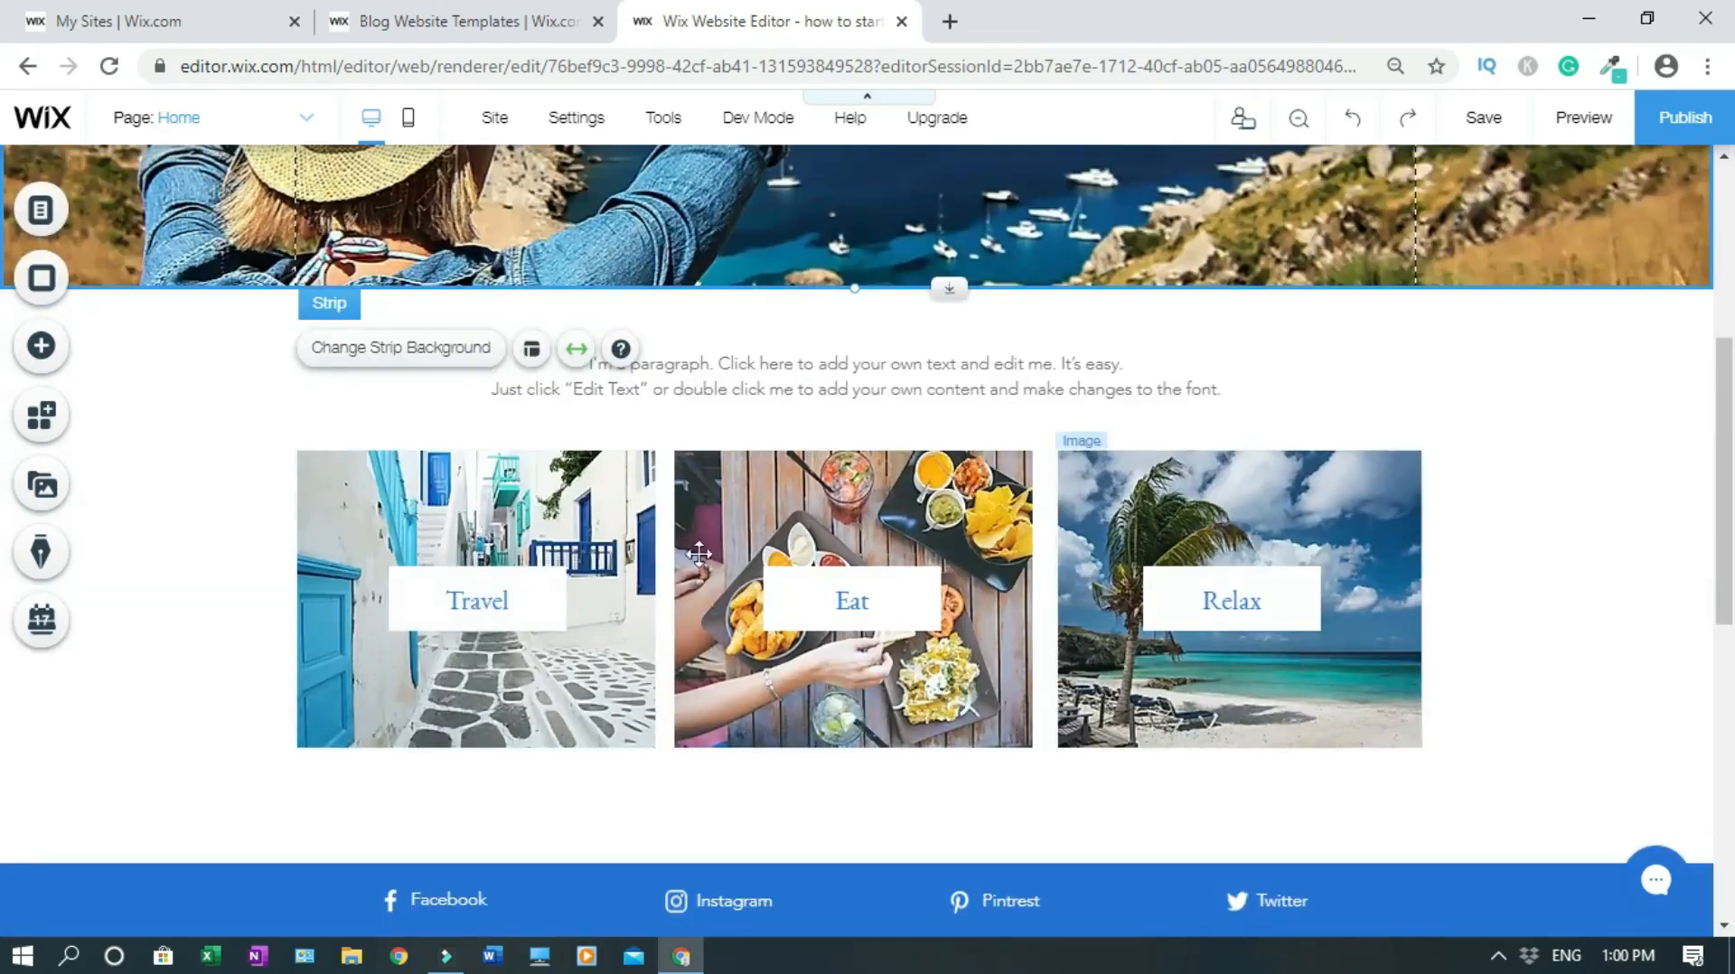
Step: Examine the Travel button's text and link settings, including the Web Address link option, and close them without changing anything
{"action": "left_click", "coordinate": [472, 611]}
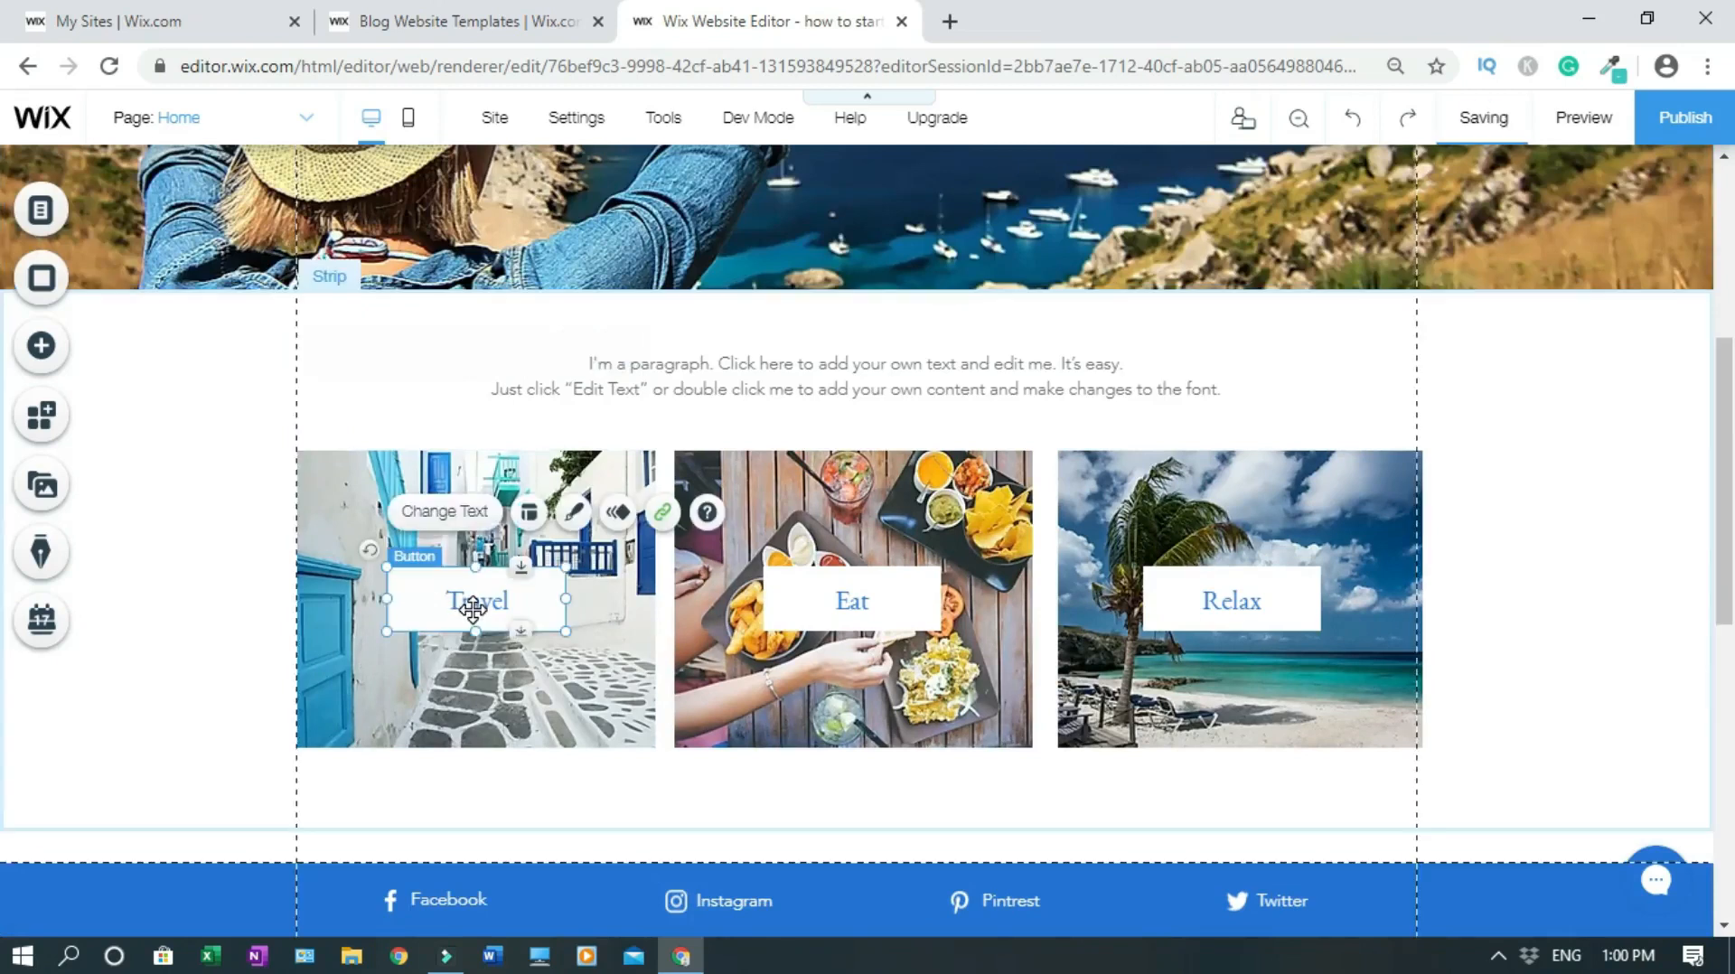
{"action": "left_click", "coordinate": [448, 515]}
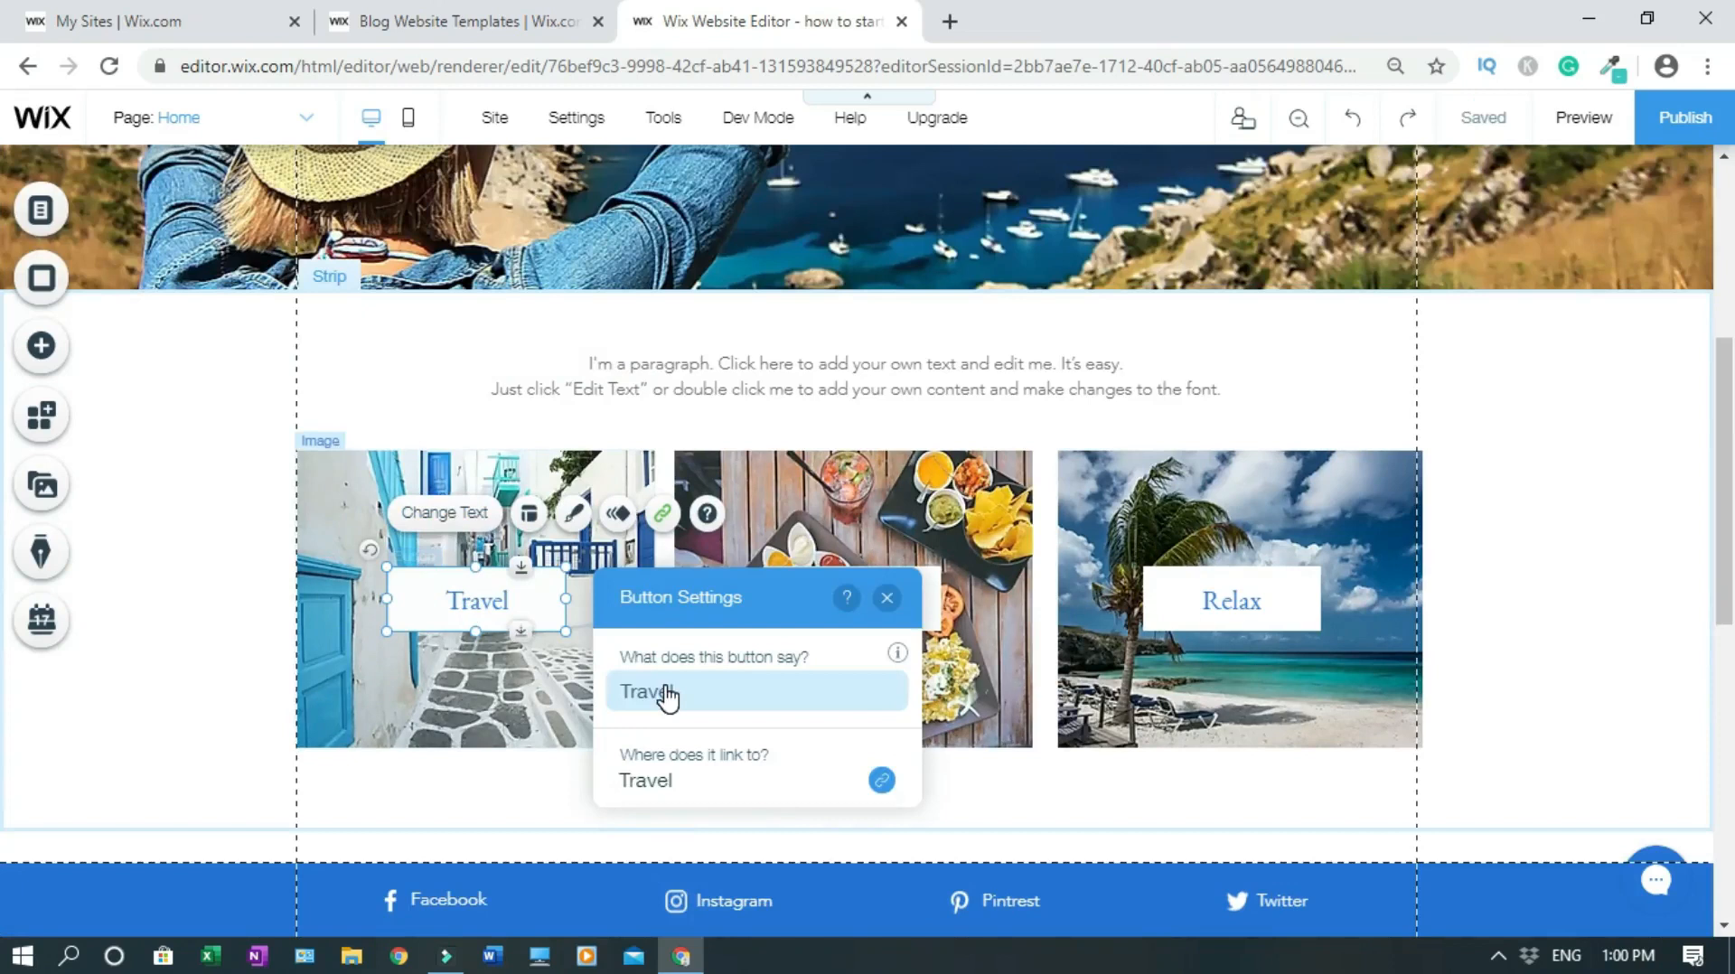
{"action": "left_click", "coordinate": [667, 694]}
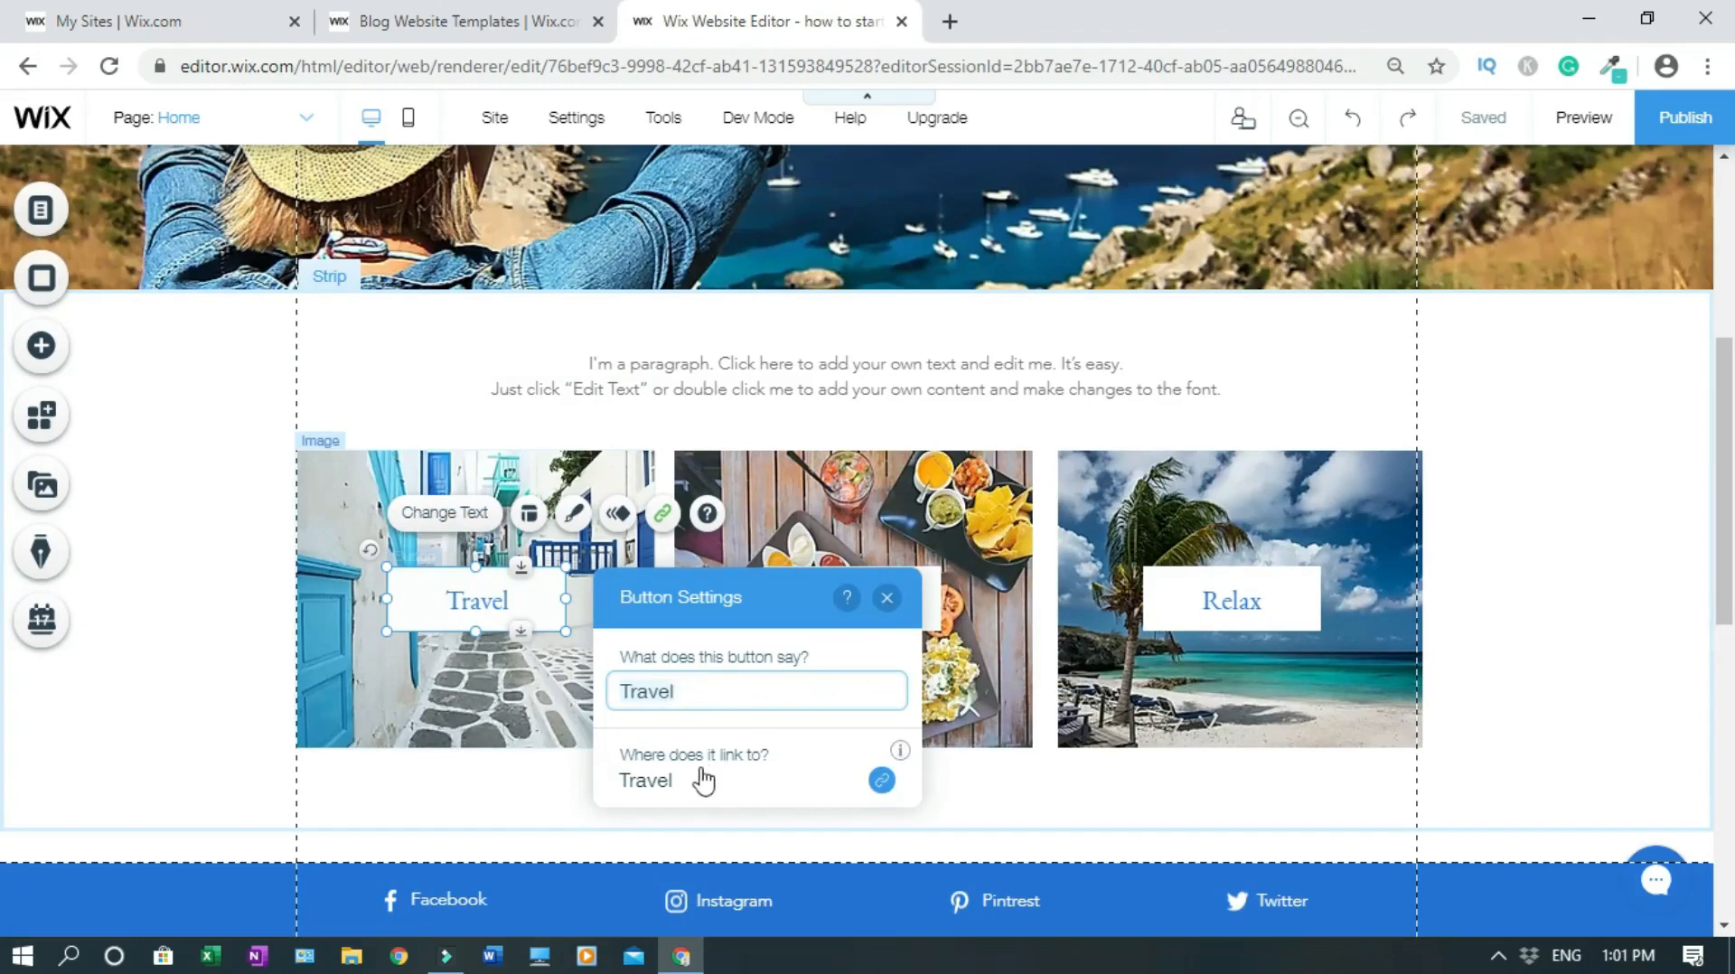
{"action": "left_click", "coordinate": [882, 780]}
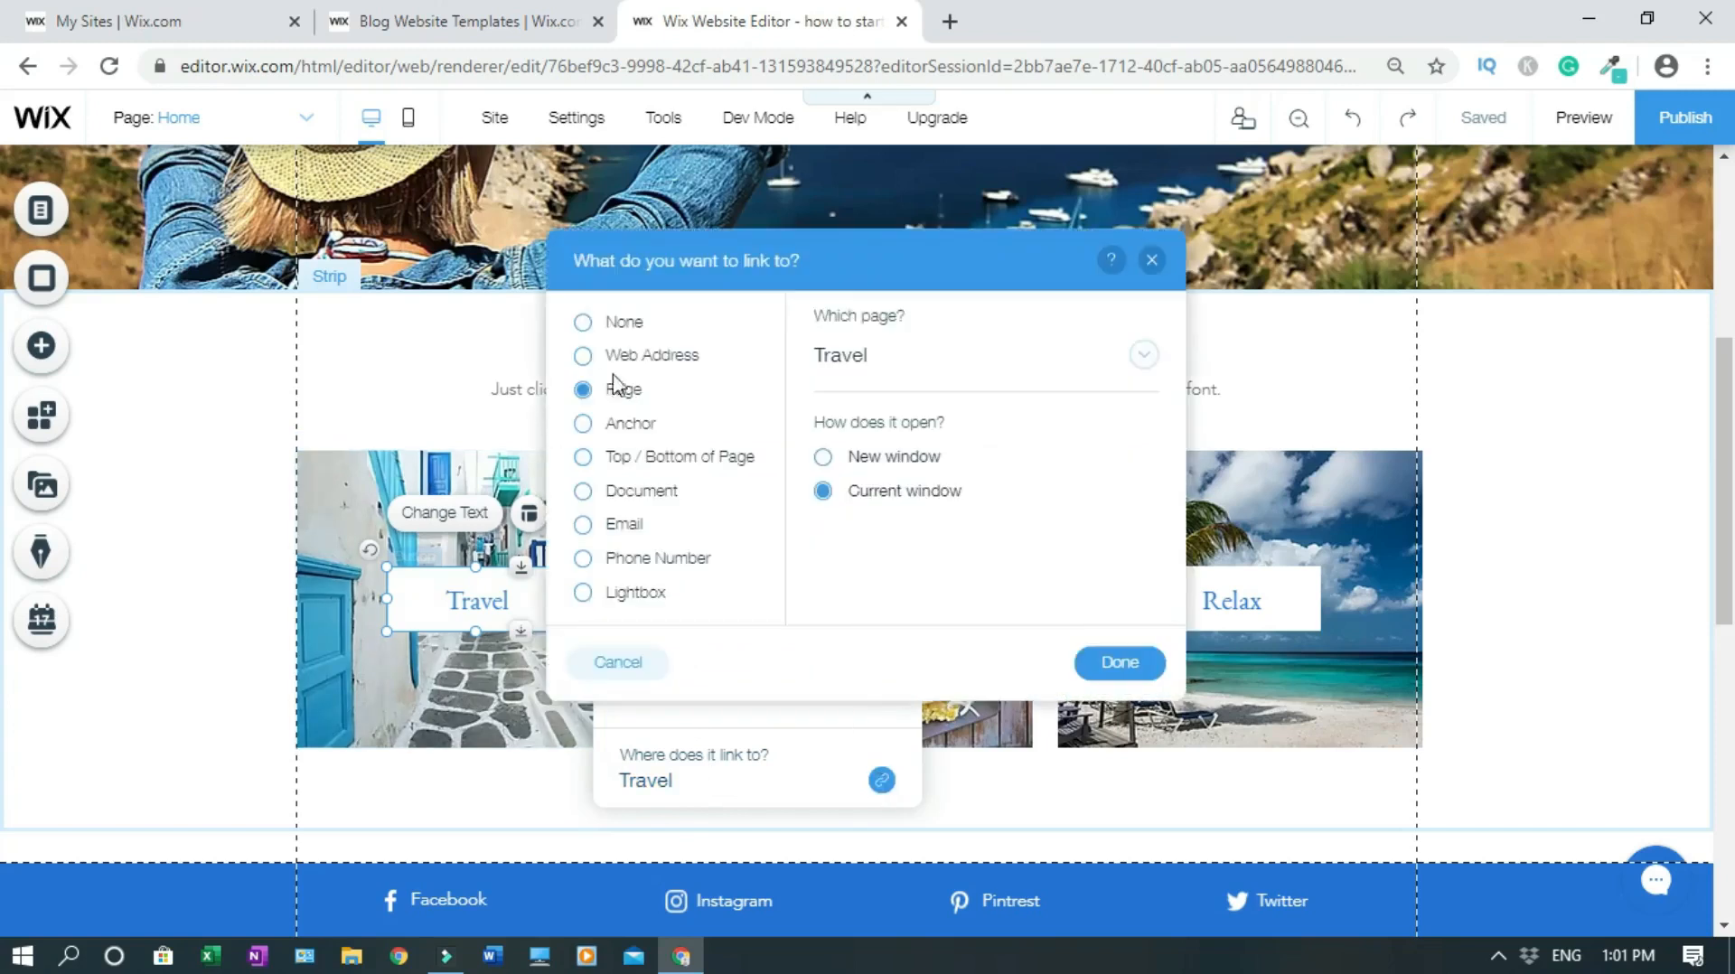
{"action": "left_click", "coordinate": [583, 357]}
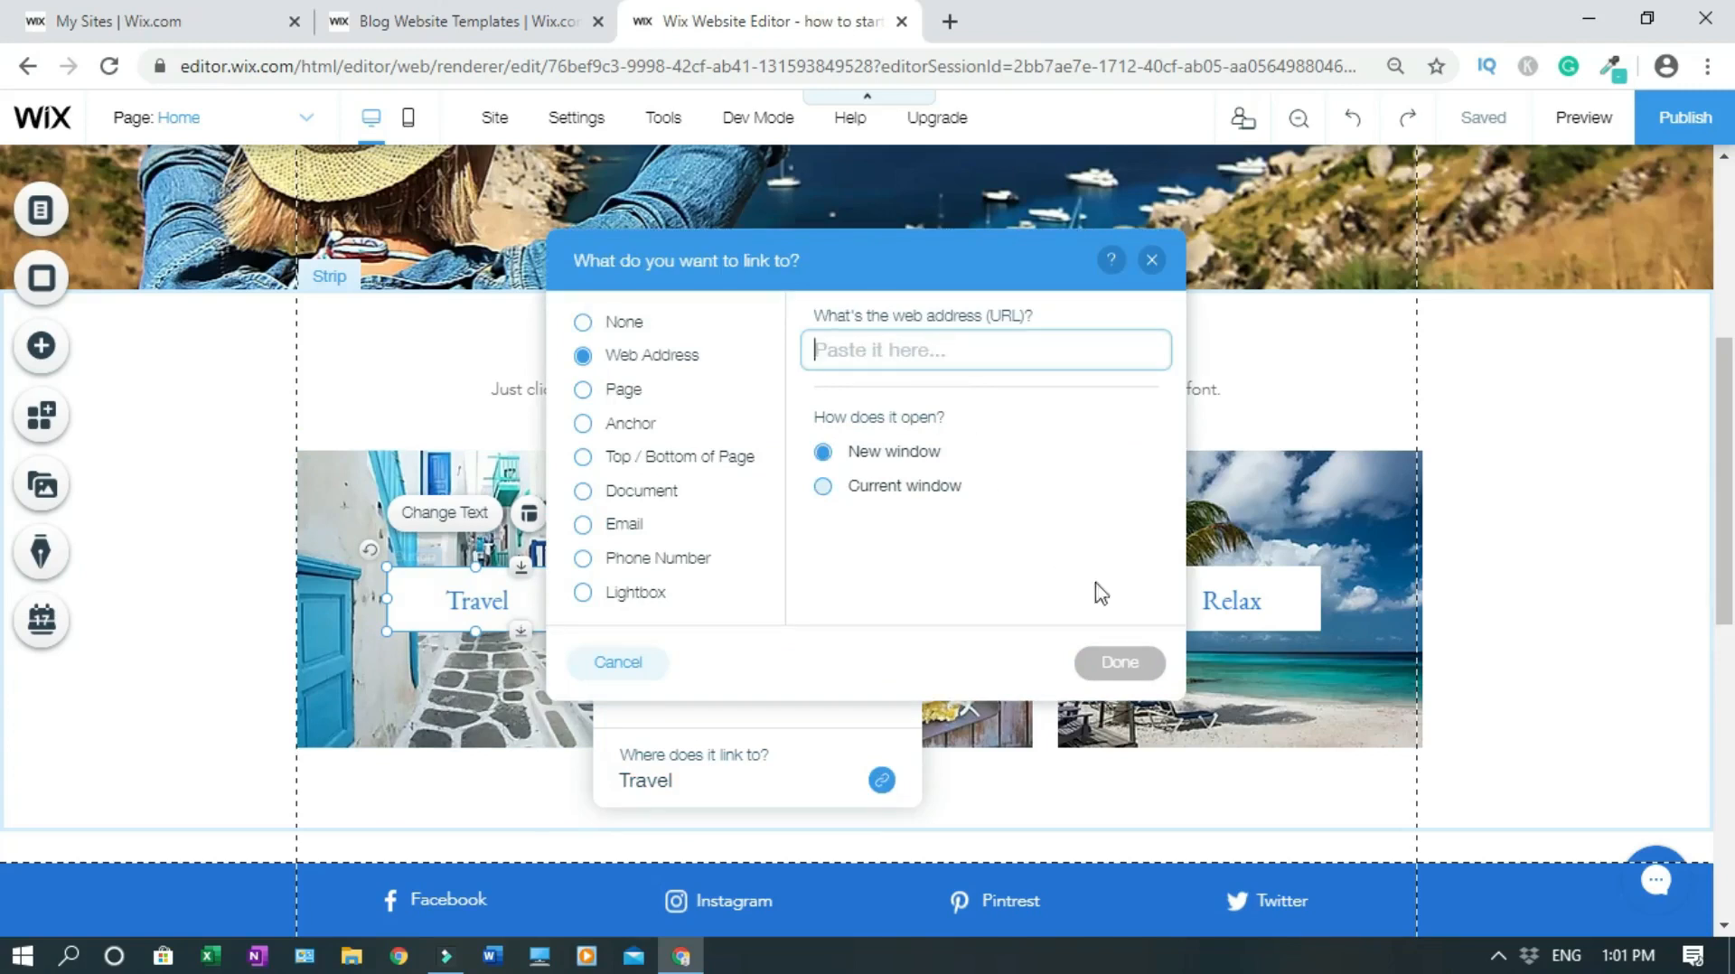
{"action": "left_click", "coordinate": [1152, 262]}
{"action": "left_click", "coordinate": [883, 598]}
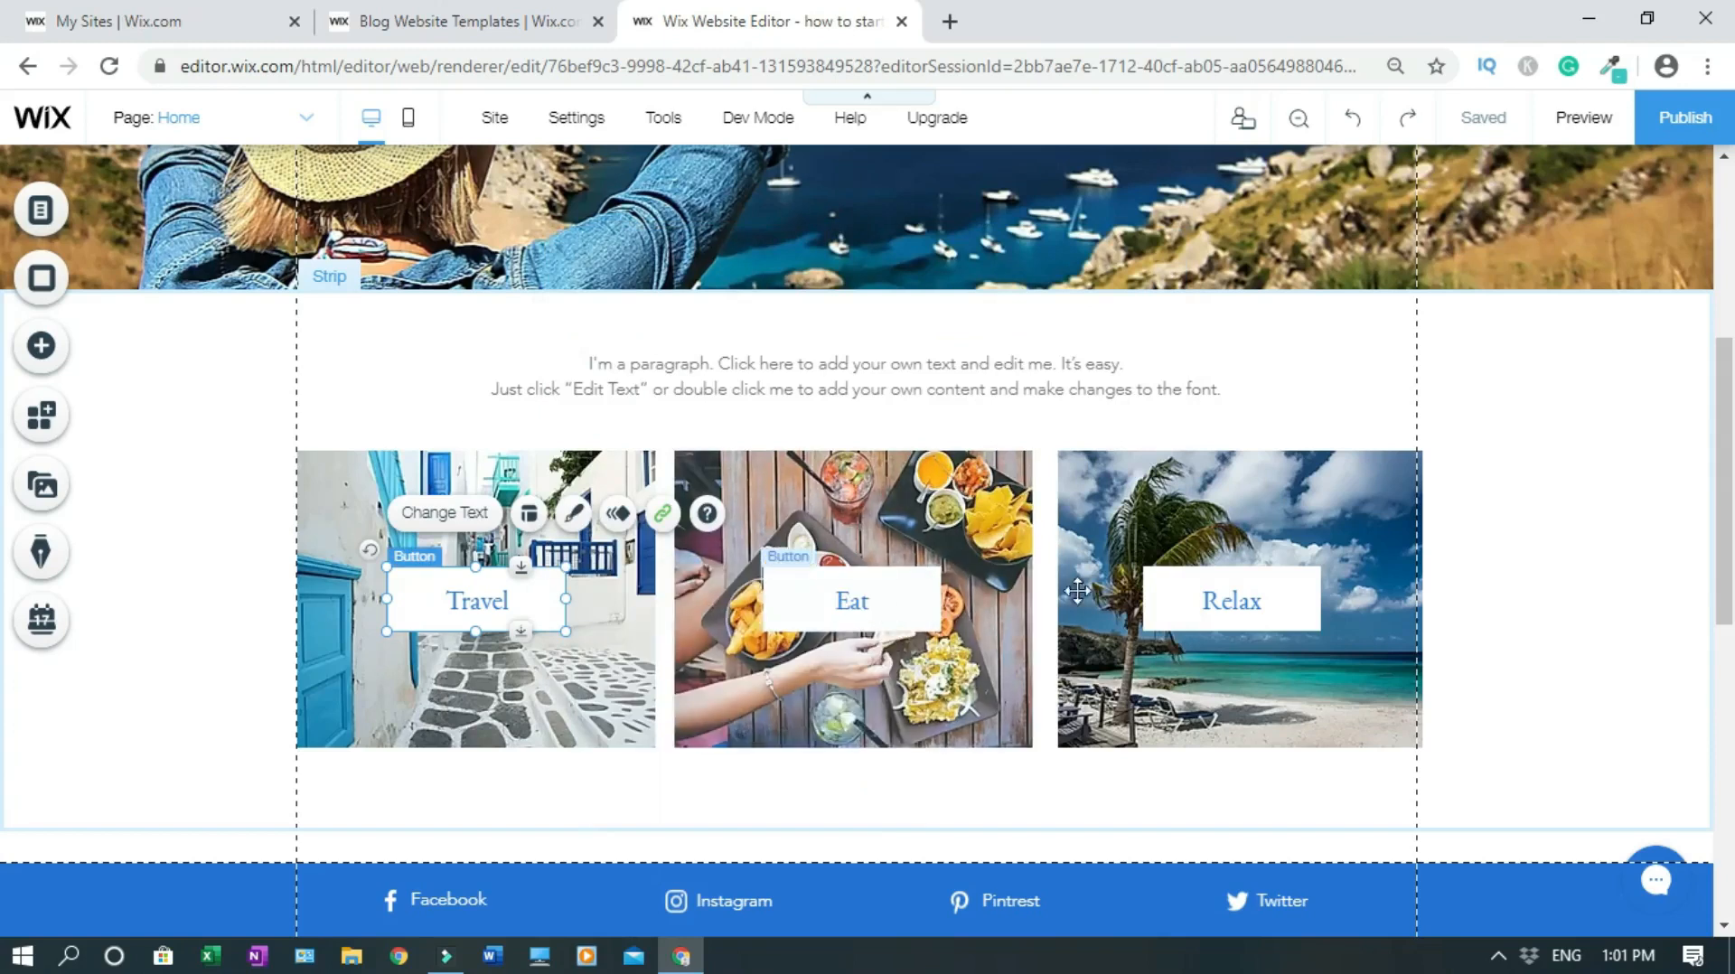
Step: Replace the image behind the Travel button with the blue globe and toy airplane photo, searching Unsplash for "travel"
{"action": "scroll", "coordinate": [3, 484], "scroll_direction": "down", "scroll_amount": 1}
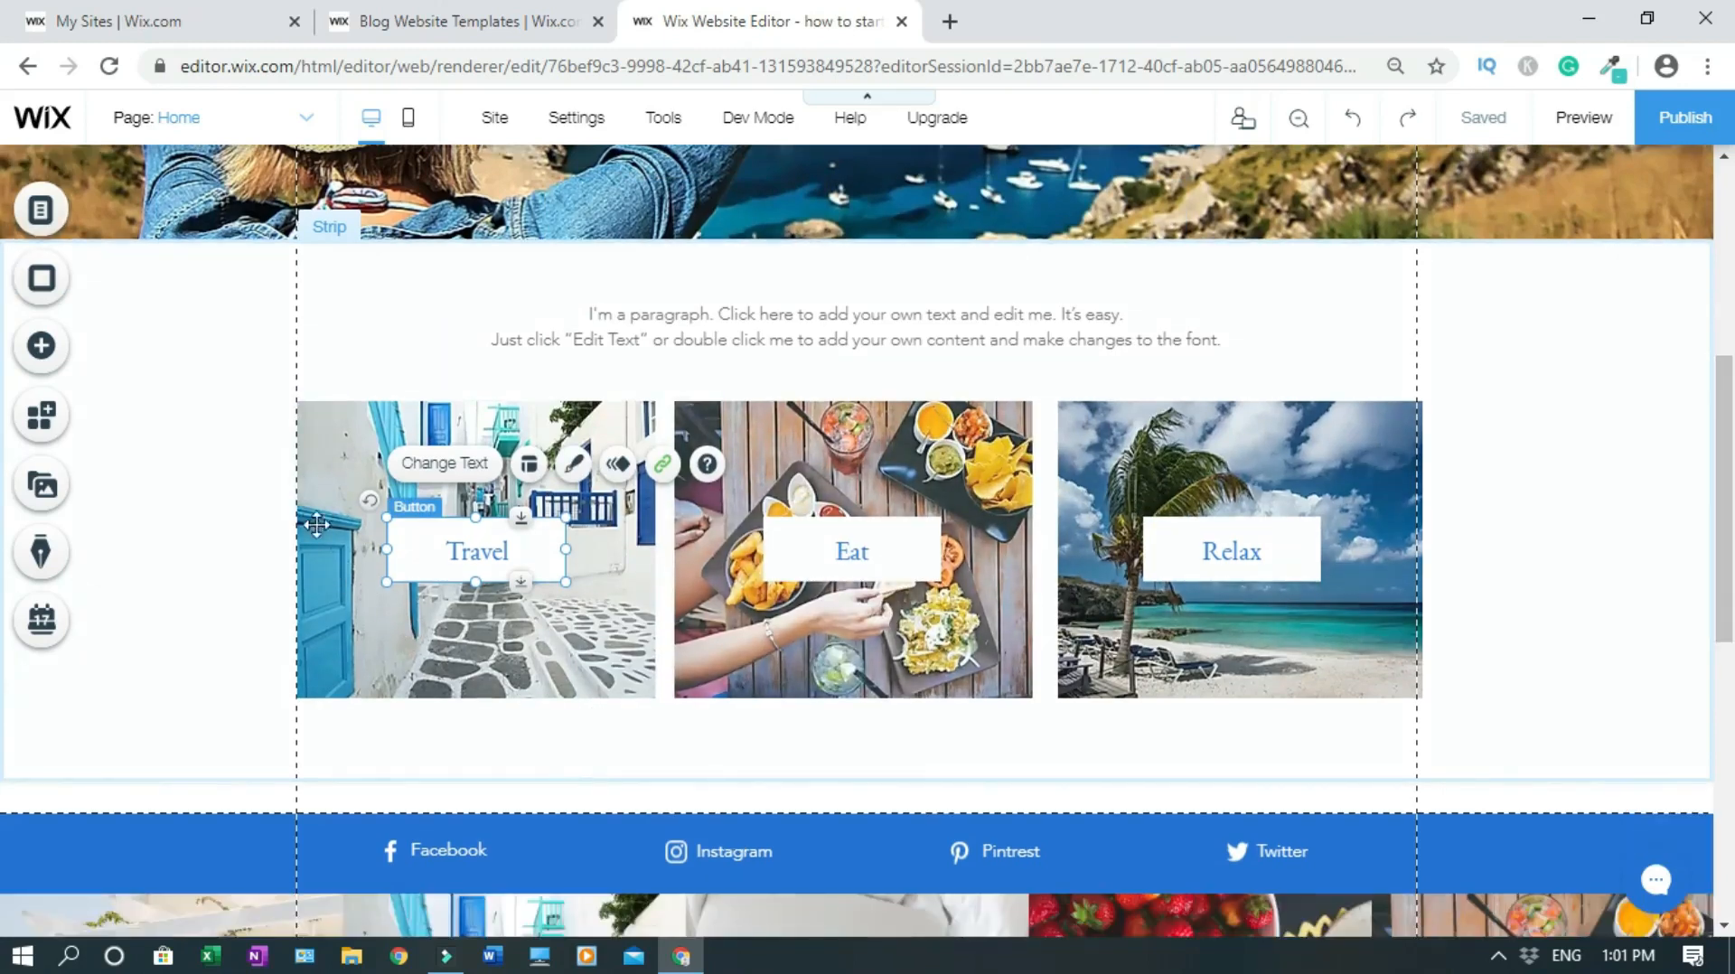
{"action": "left_click", "coordinate": [1646, 544]}
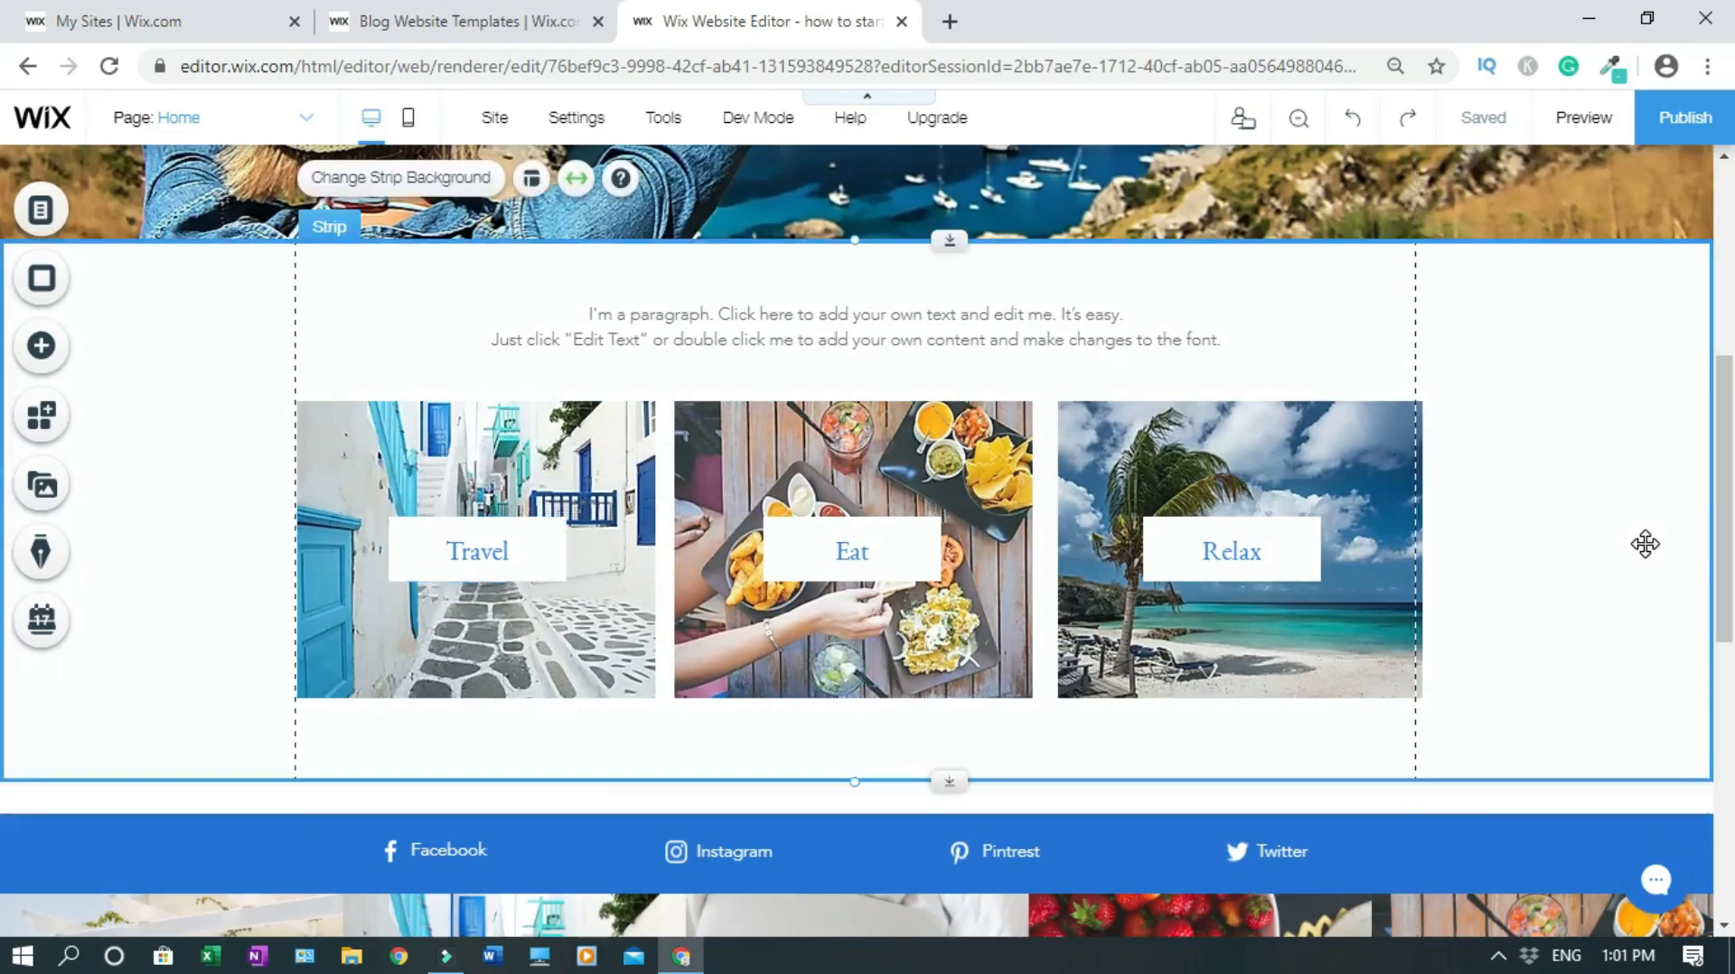
{"action": "left_click", "coordinate": [352, 446]}
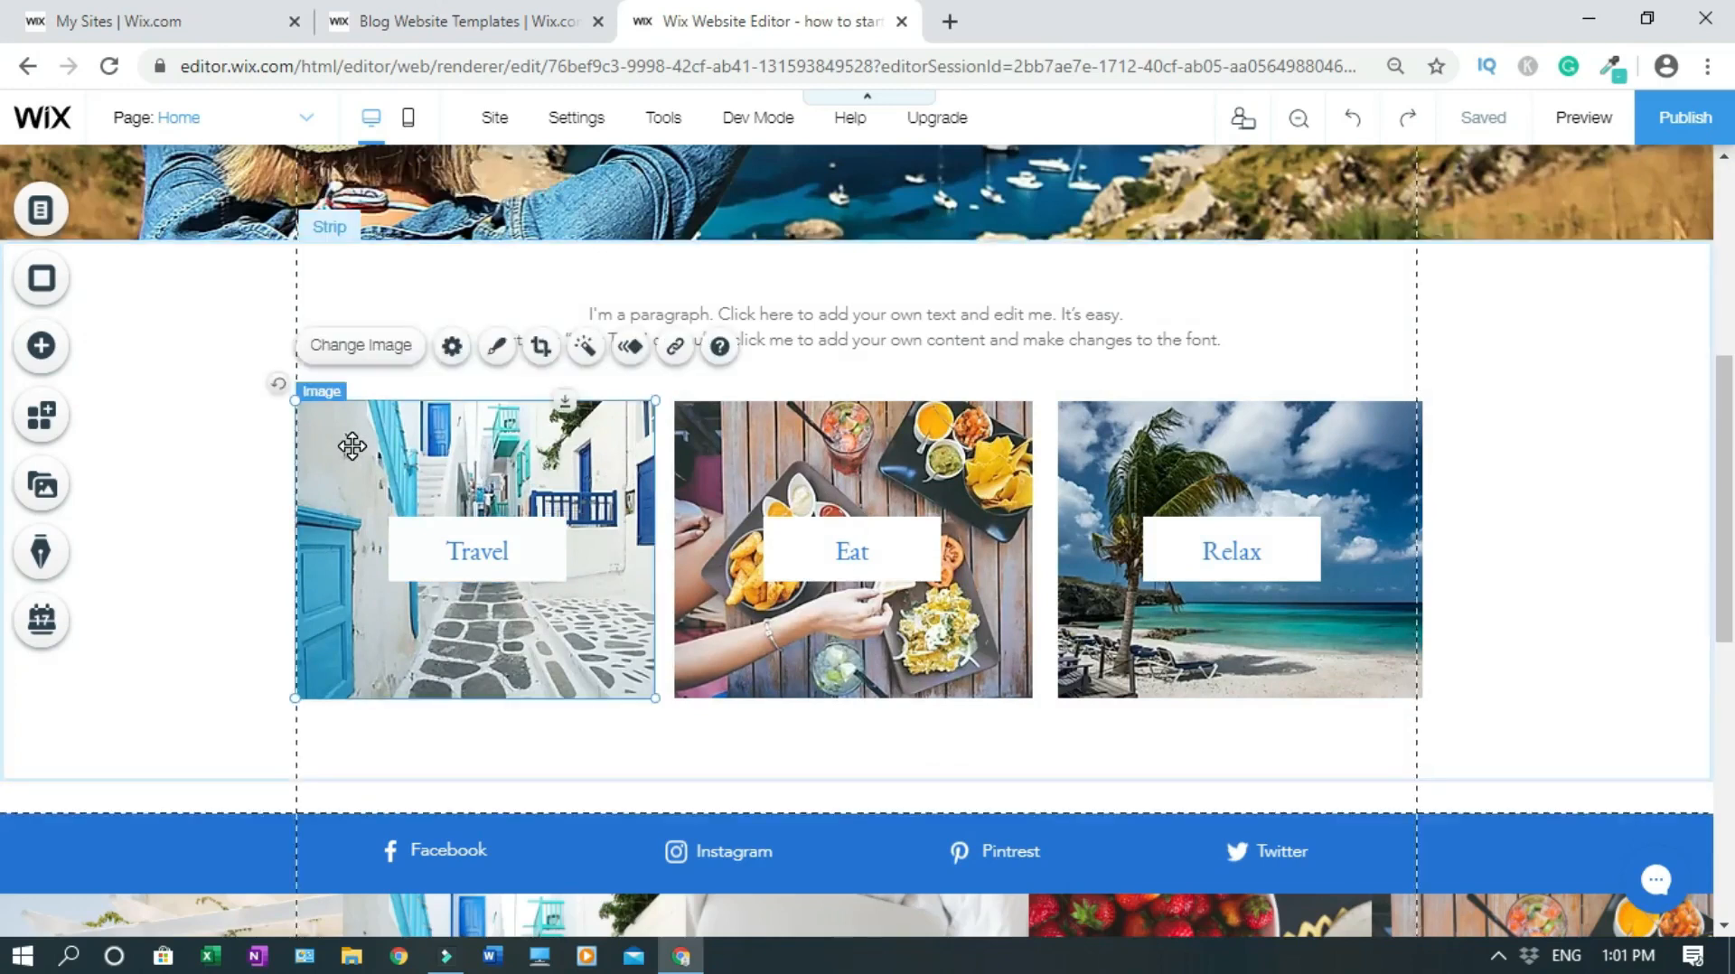
{"action": "left_click", "coordinate": [357, 354]}
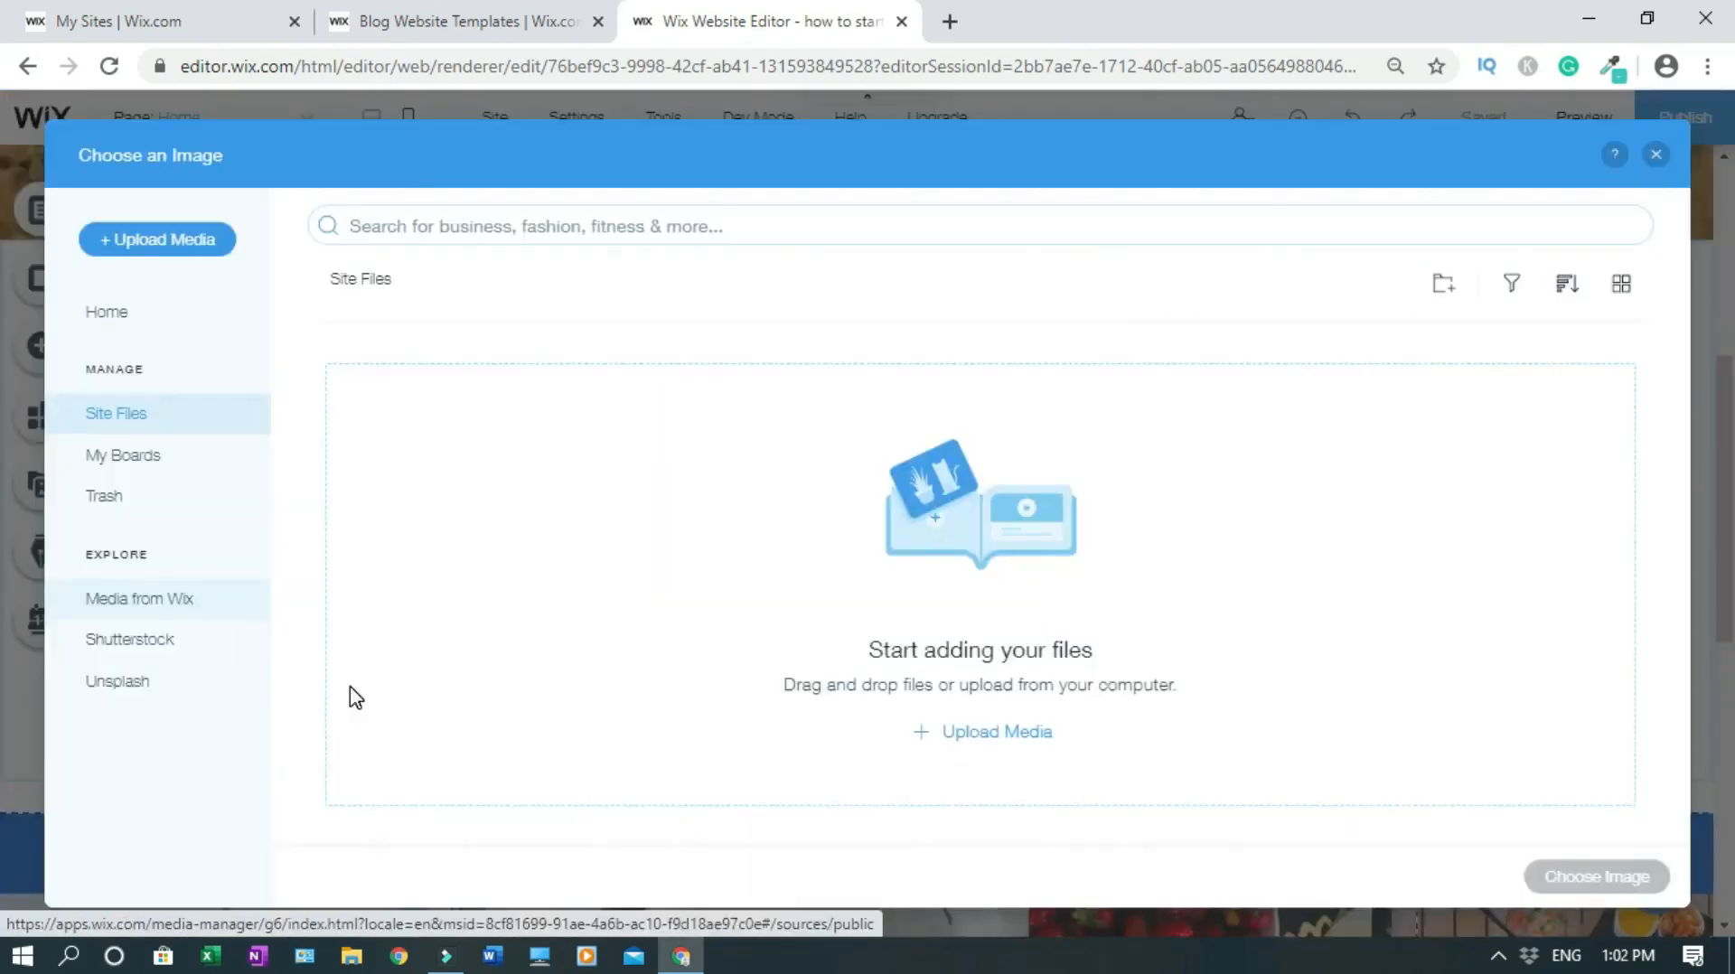
{"action": "left_click", "coordinate": [161, 611]}
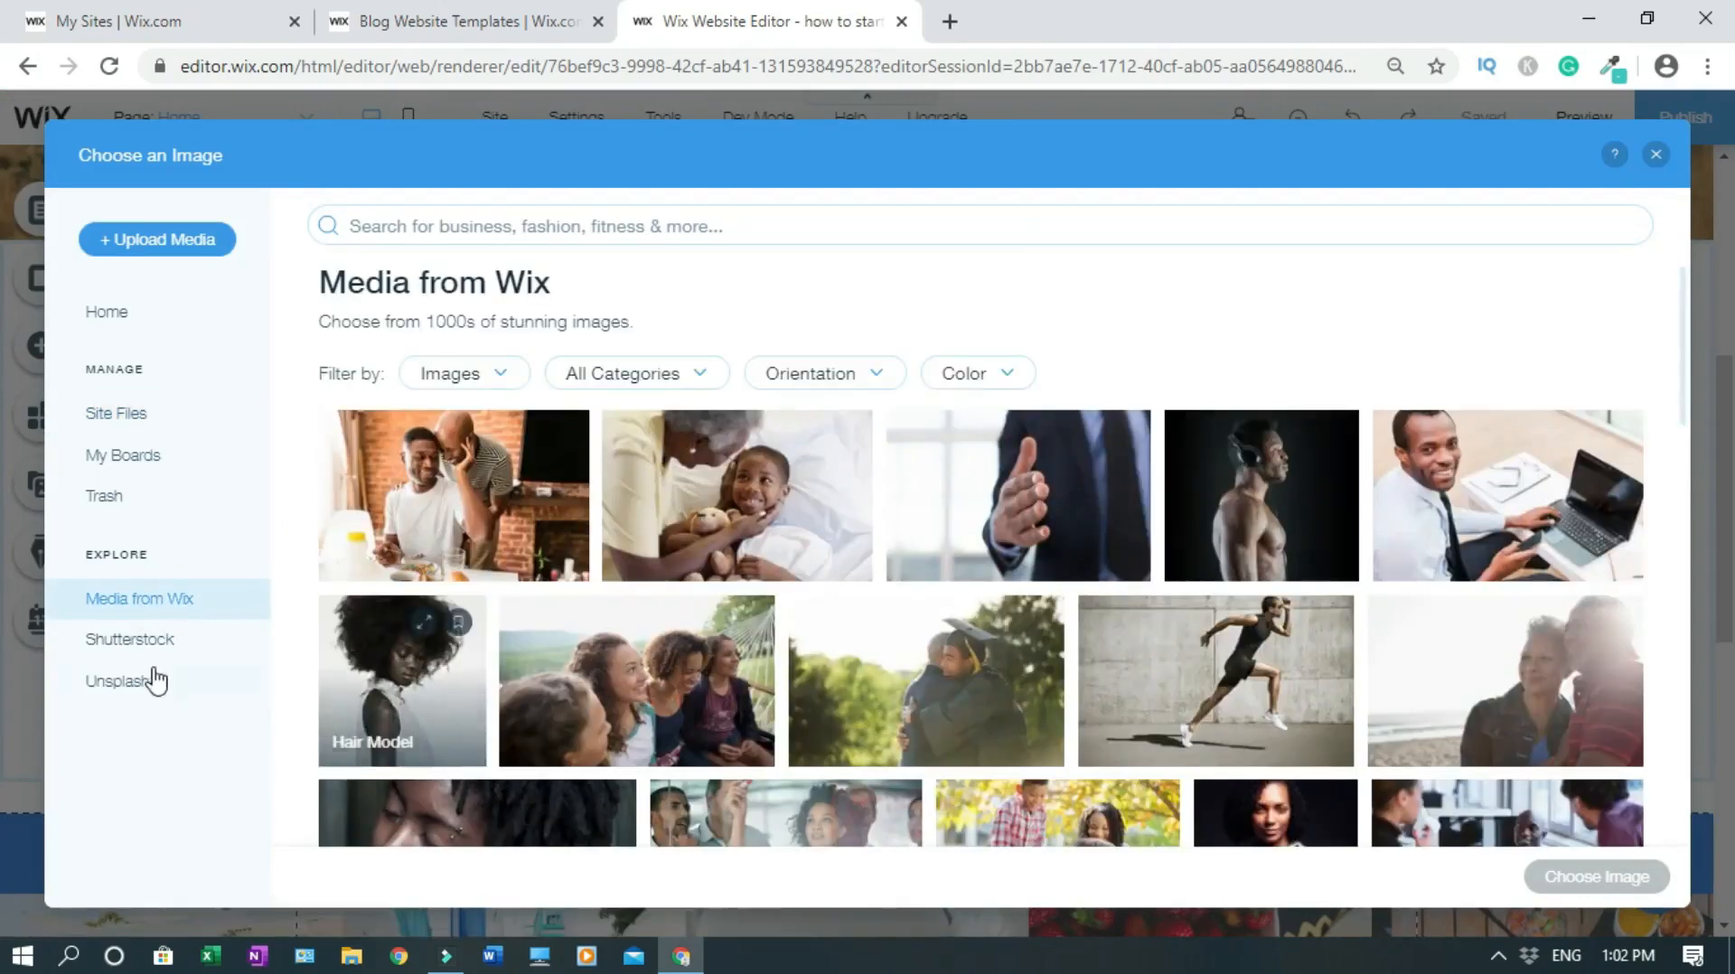
{"action": "left_click", "coordinate": [139, 690]}
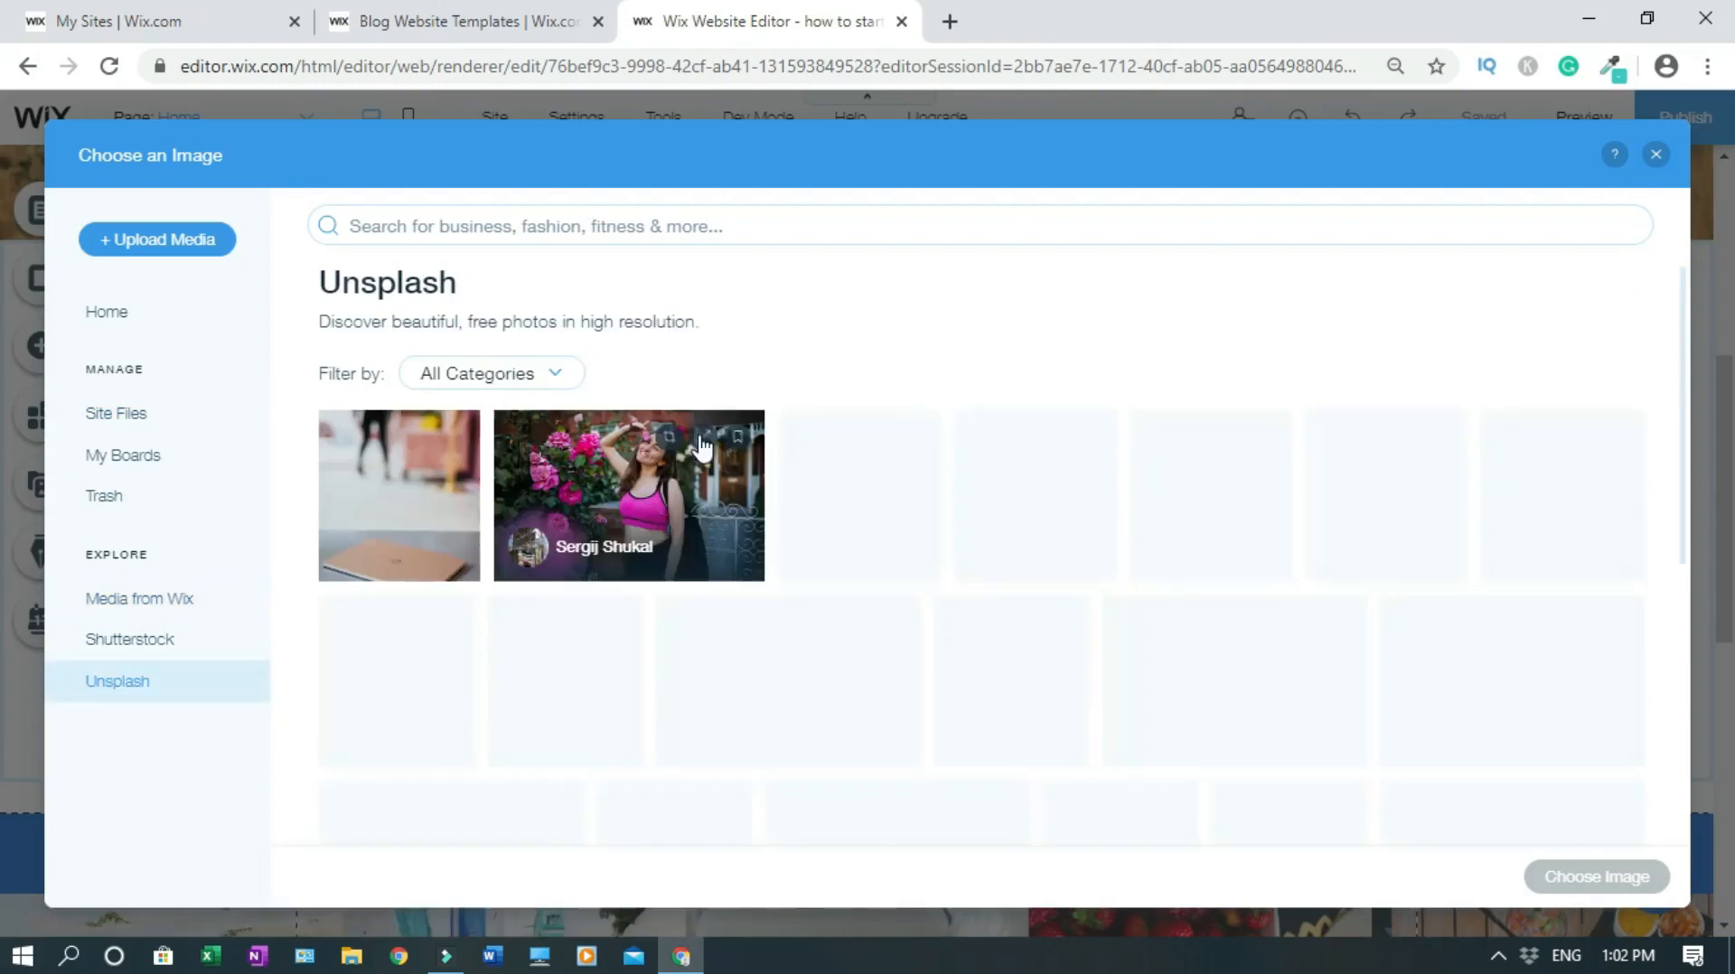
{"action": "left_click", "coordinate": [836, 232]}
{"action": "type", "text": "travel"}
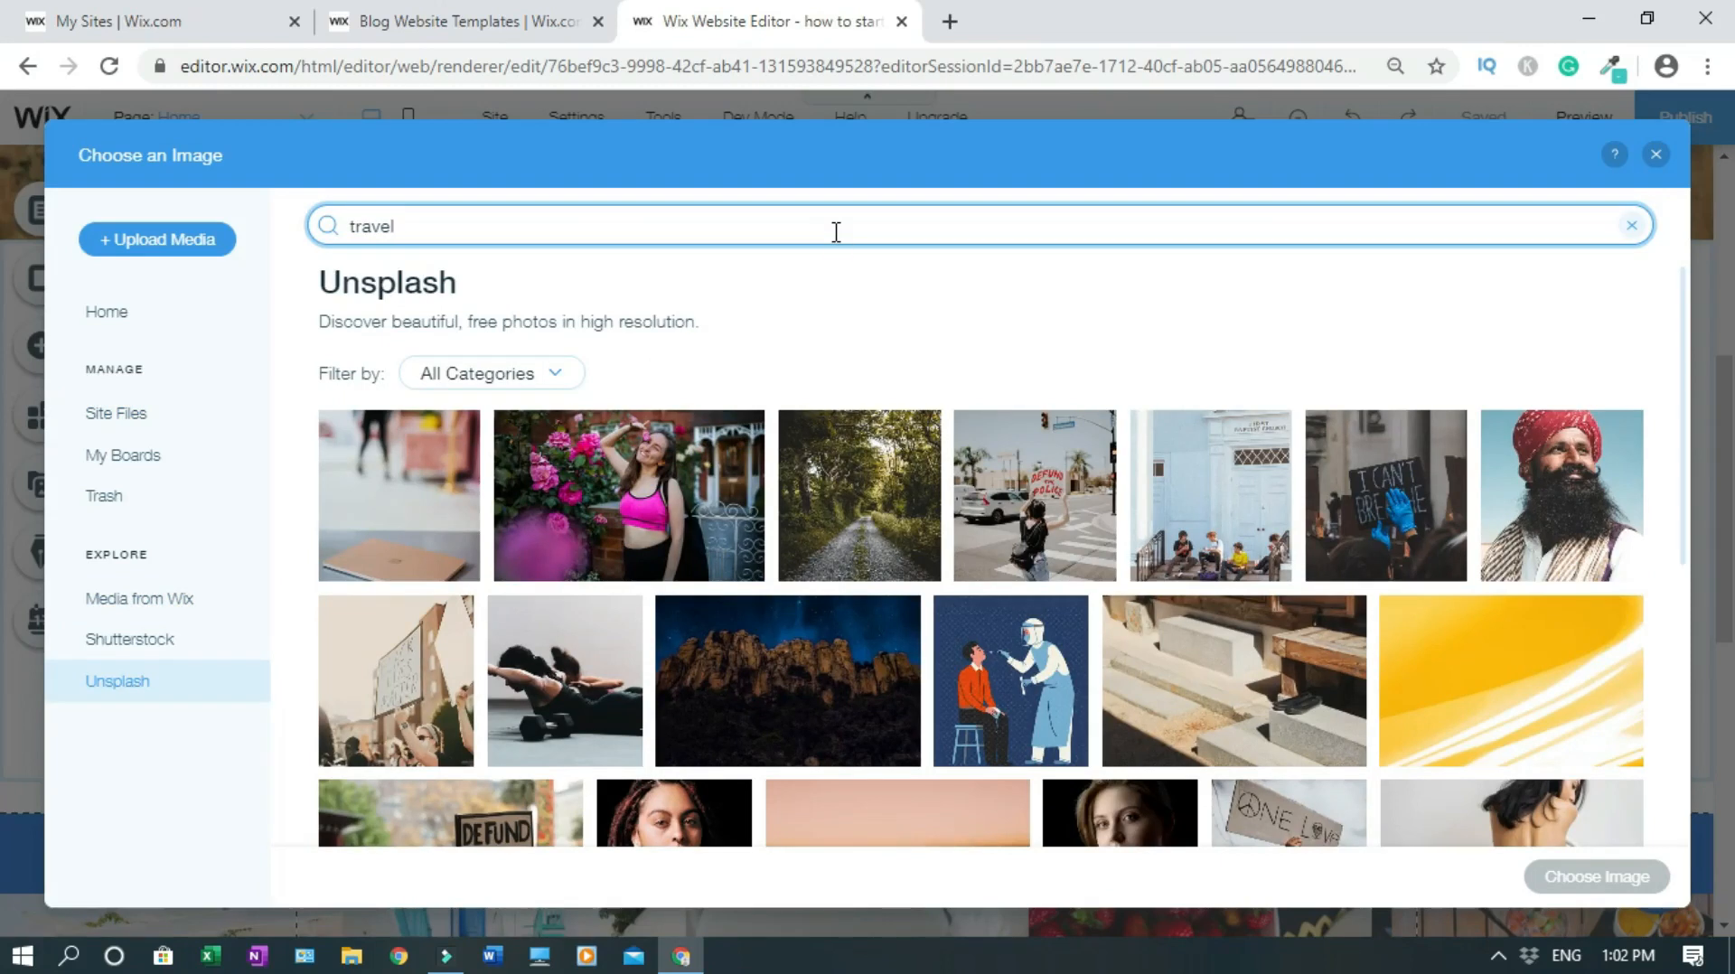
{"action": "key", "text": "Return"}
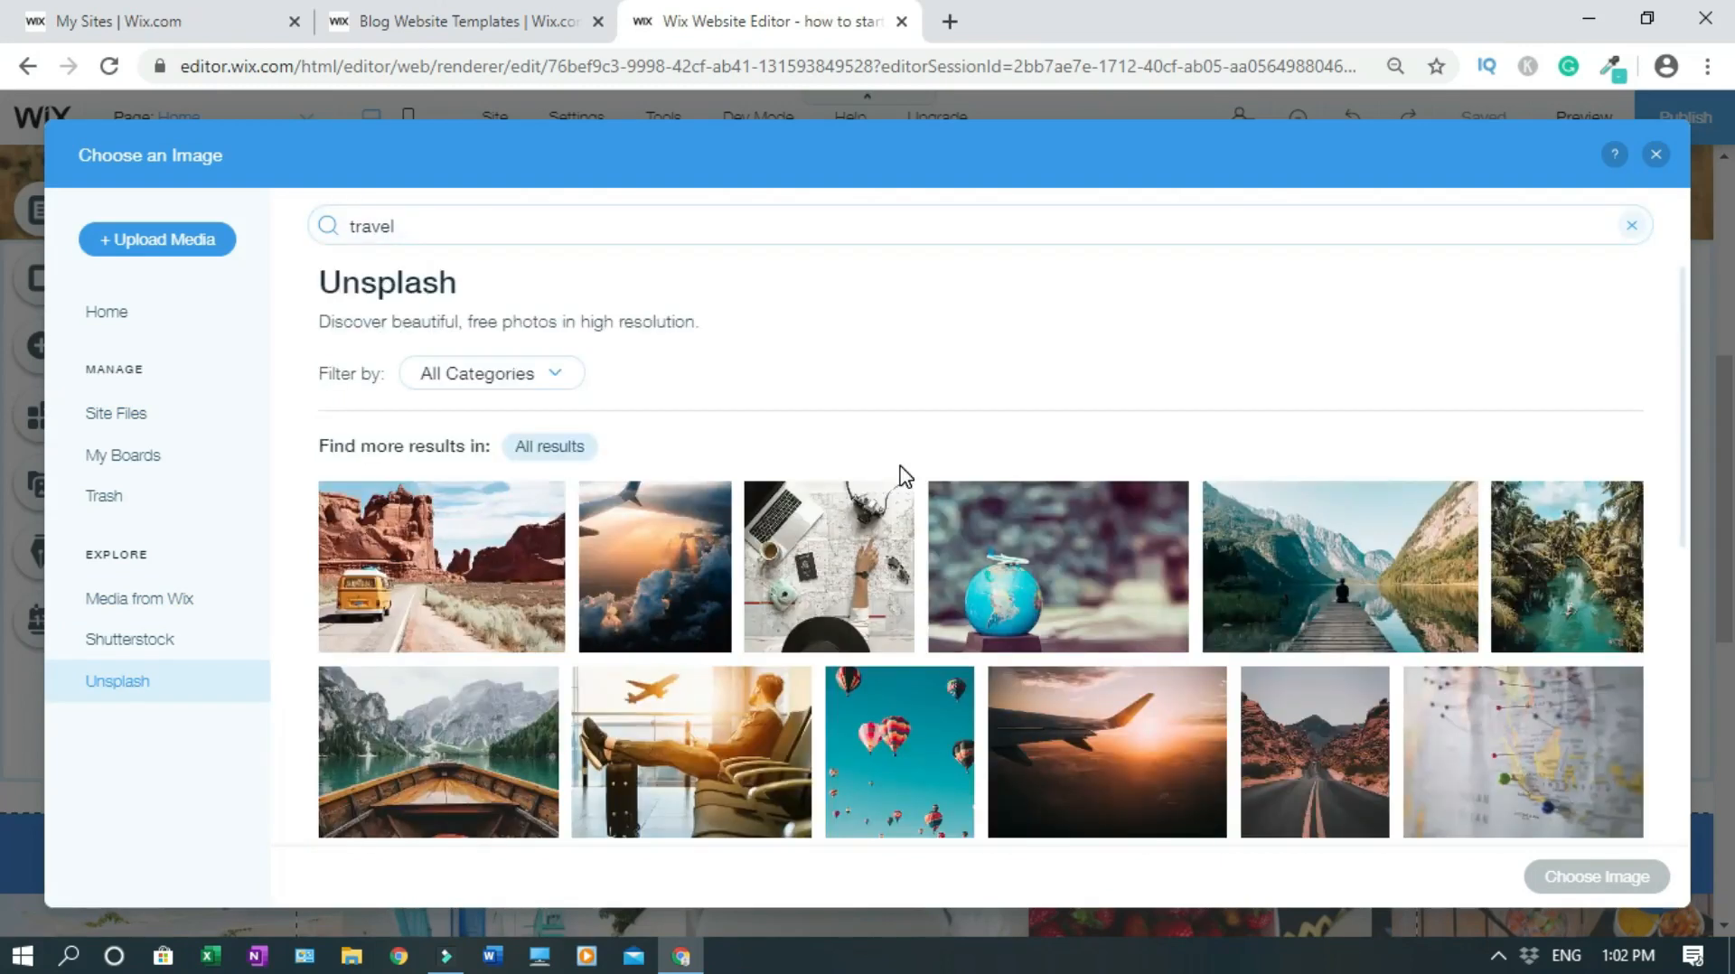
{"action": "left_click", "coordinate": [1125, 574]}
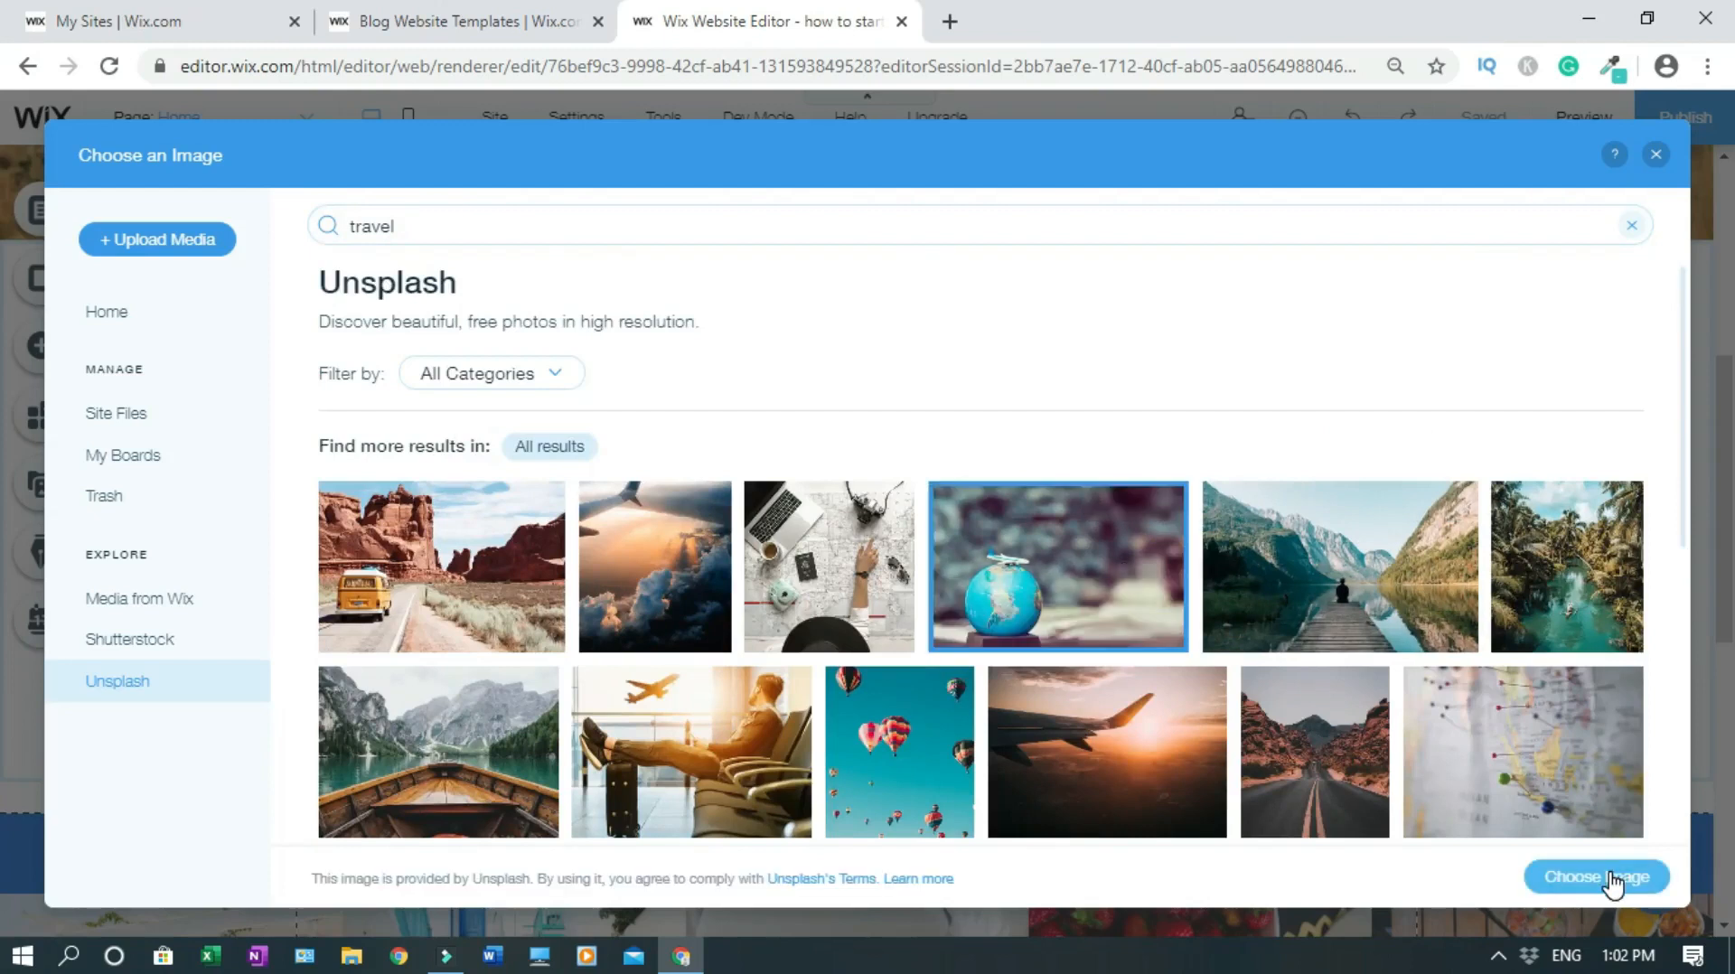
{"action": "left_click", "coordinate": [1611, 878]}
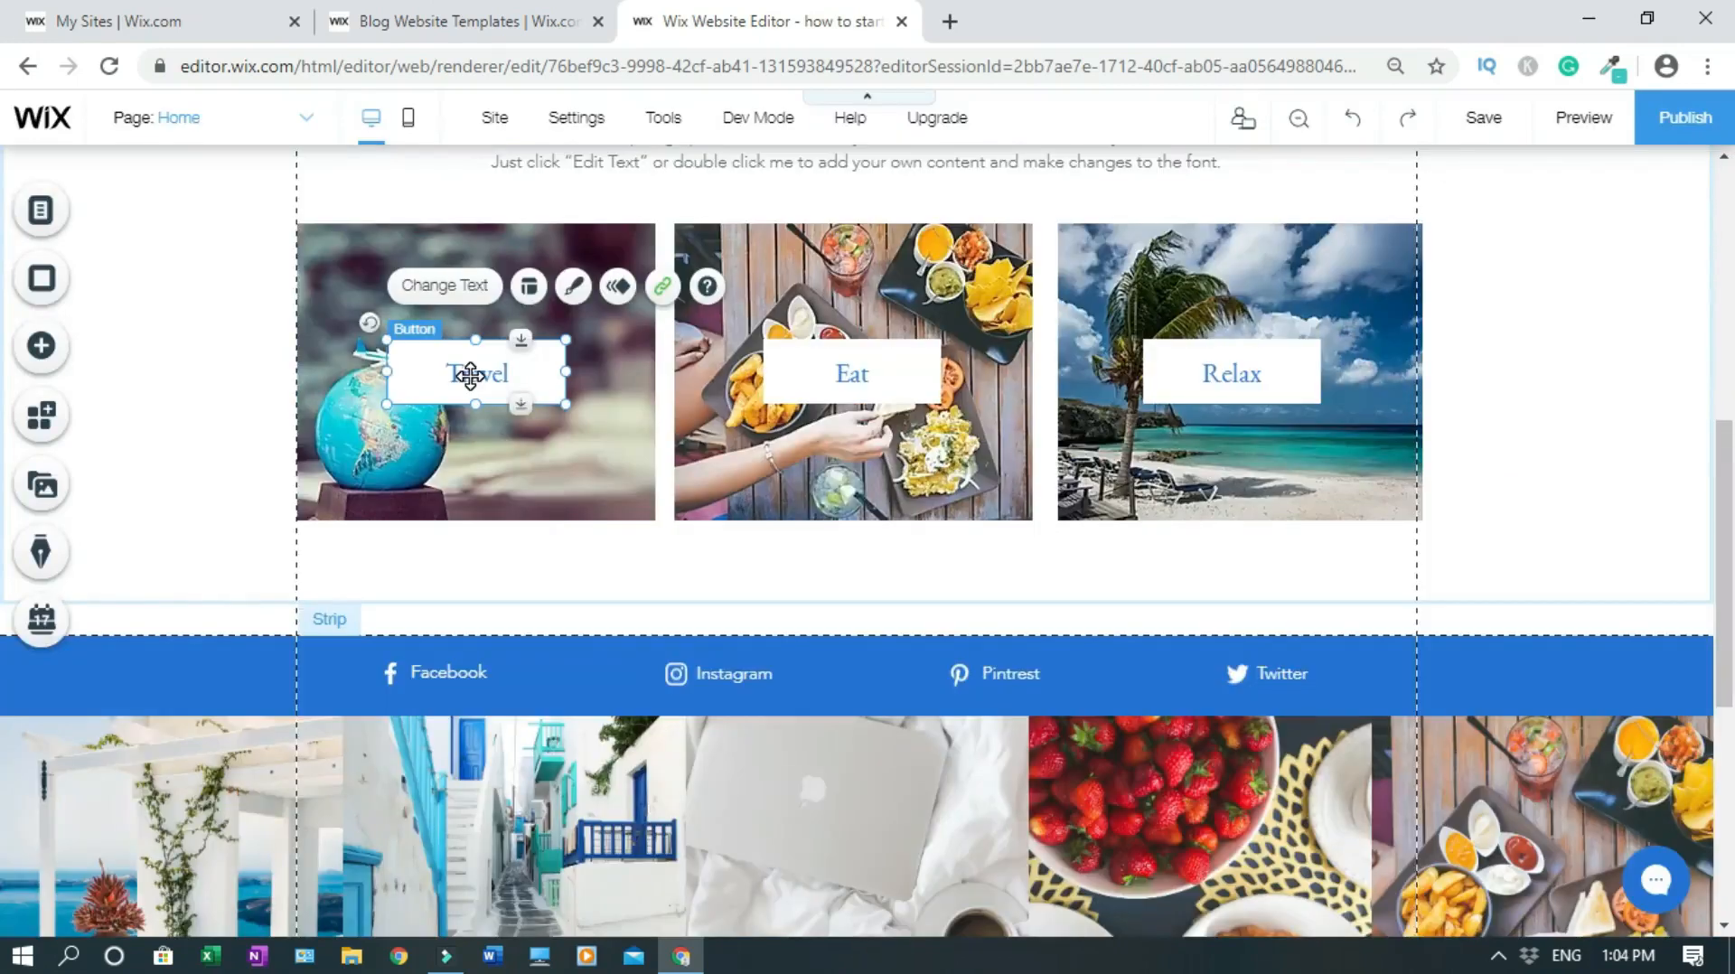
Step: Move the Travel button to the right within its image so it sits beside the globe, and deselect it
{"action": "left_click_drag", "start_coordinate": [469, 376], "coordinate": [545, 374]}
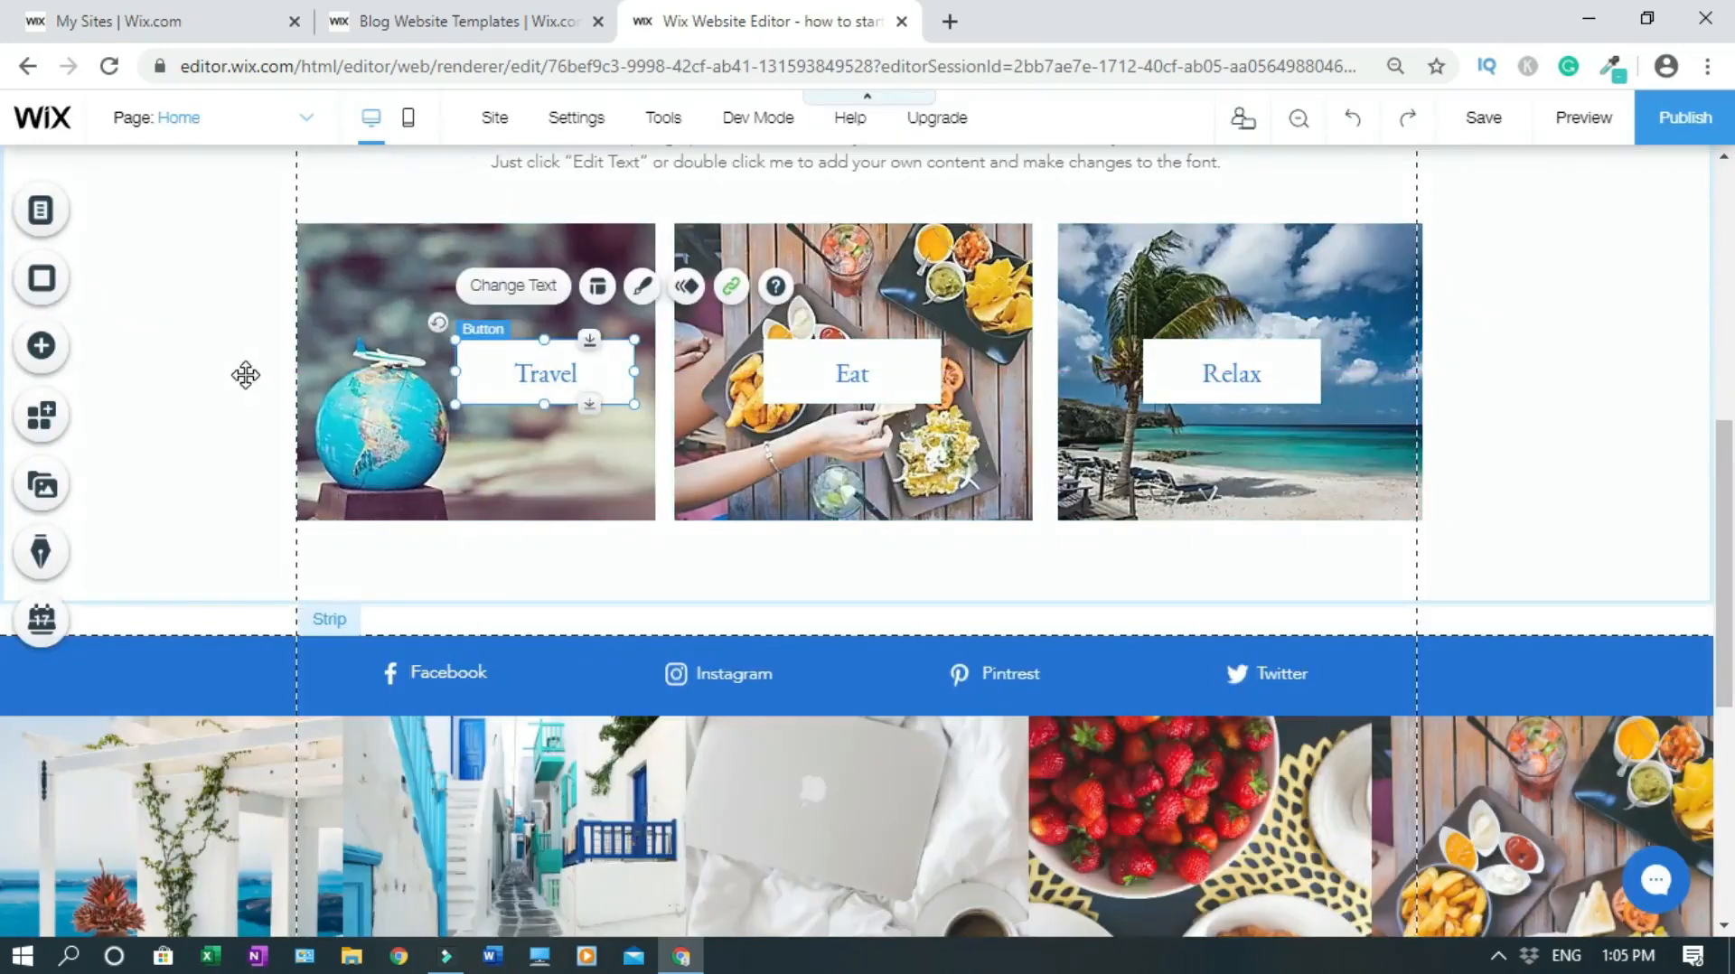
{"action": "left_click", "coordinate": [1540, 275]}
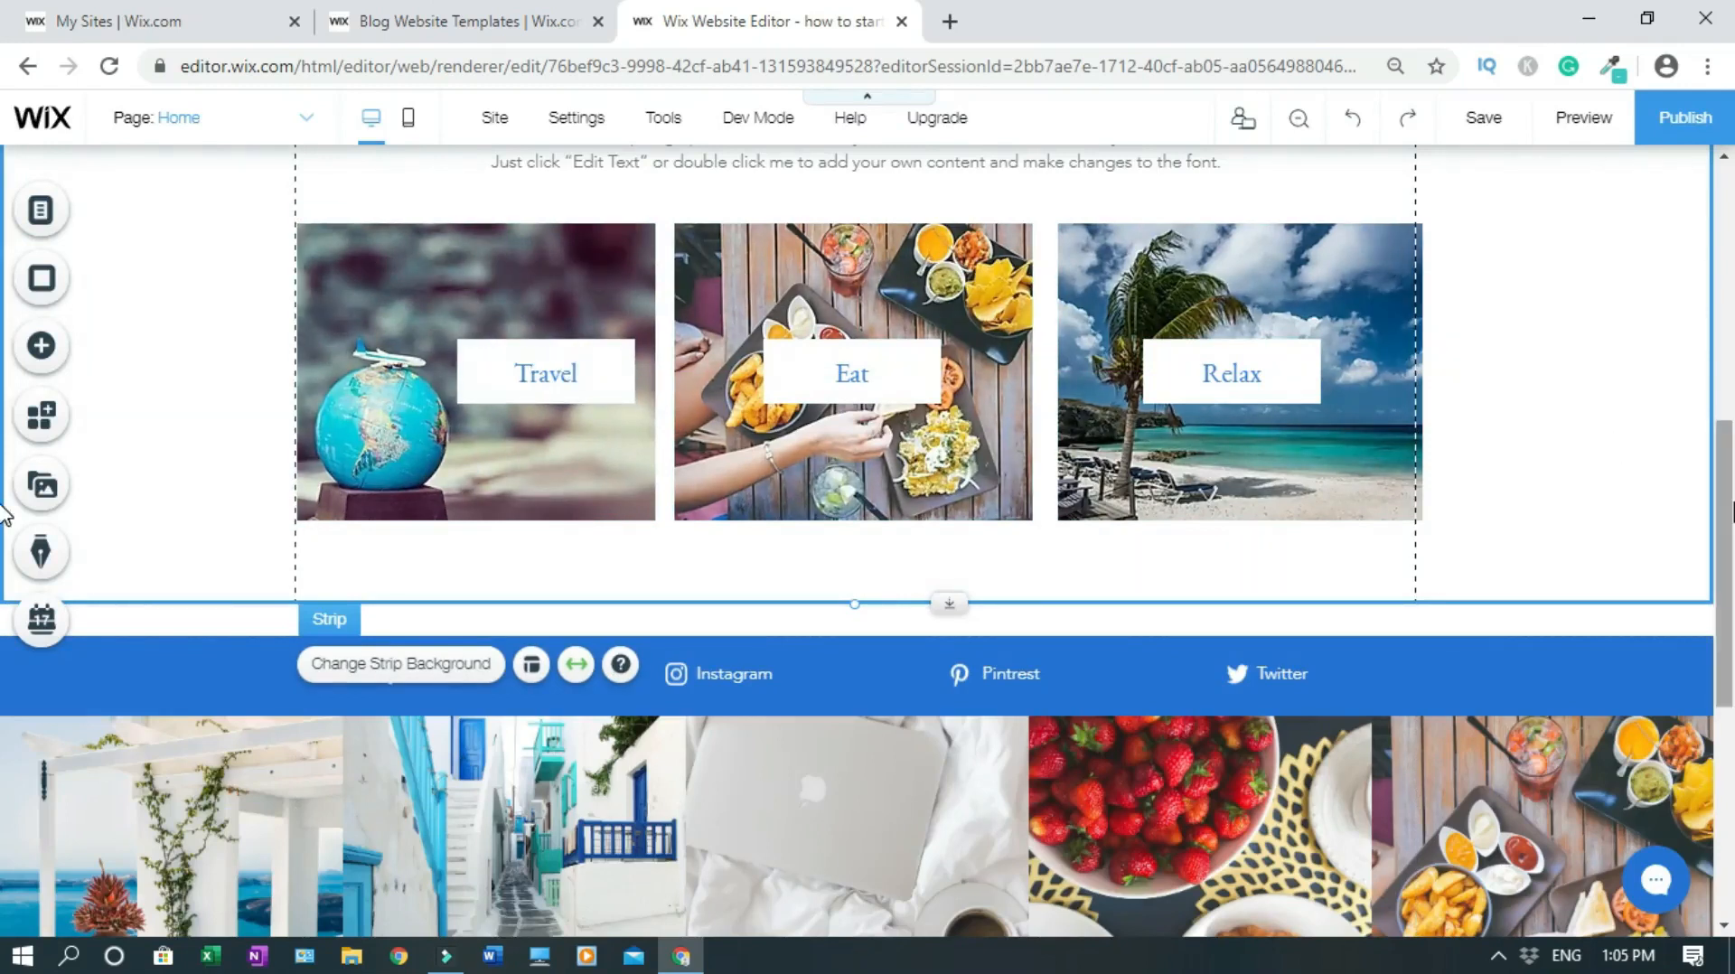
Step: Delete the blue social media strip and move the Instagram feed up to close the gap beneath the category images
{"action": "scroll", "coordinate": [533, 342], "scroll_direction": "down", "scroll_amount": 4}
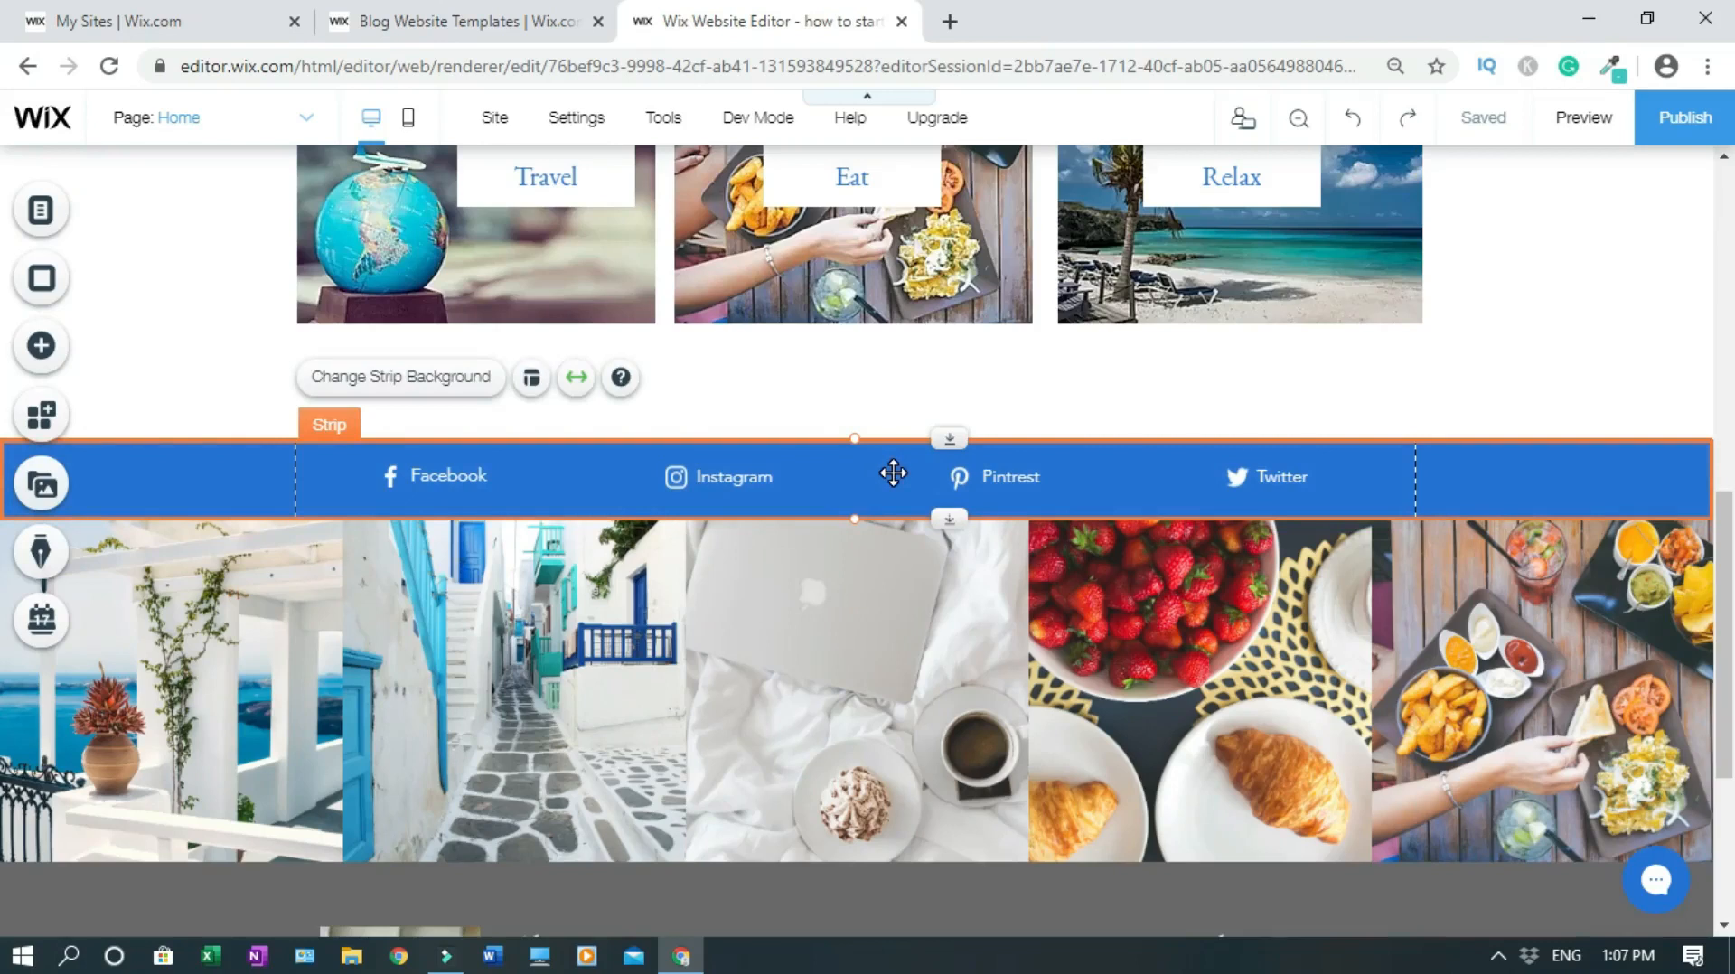
{"action": "right_click", "coordinate": [893, 473]}
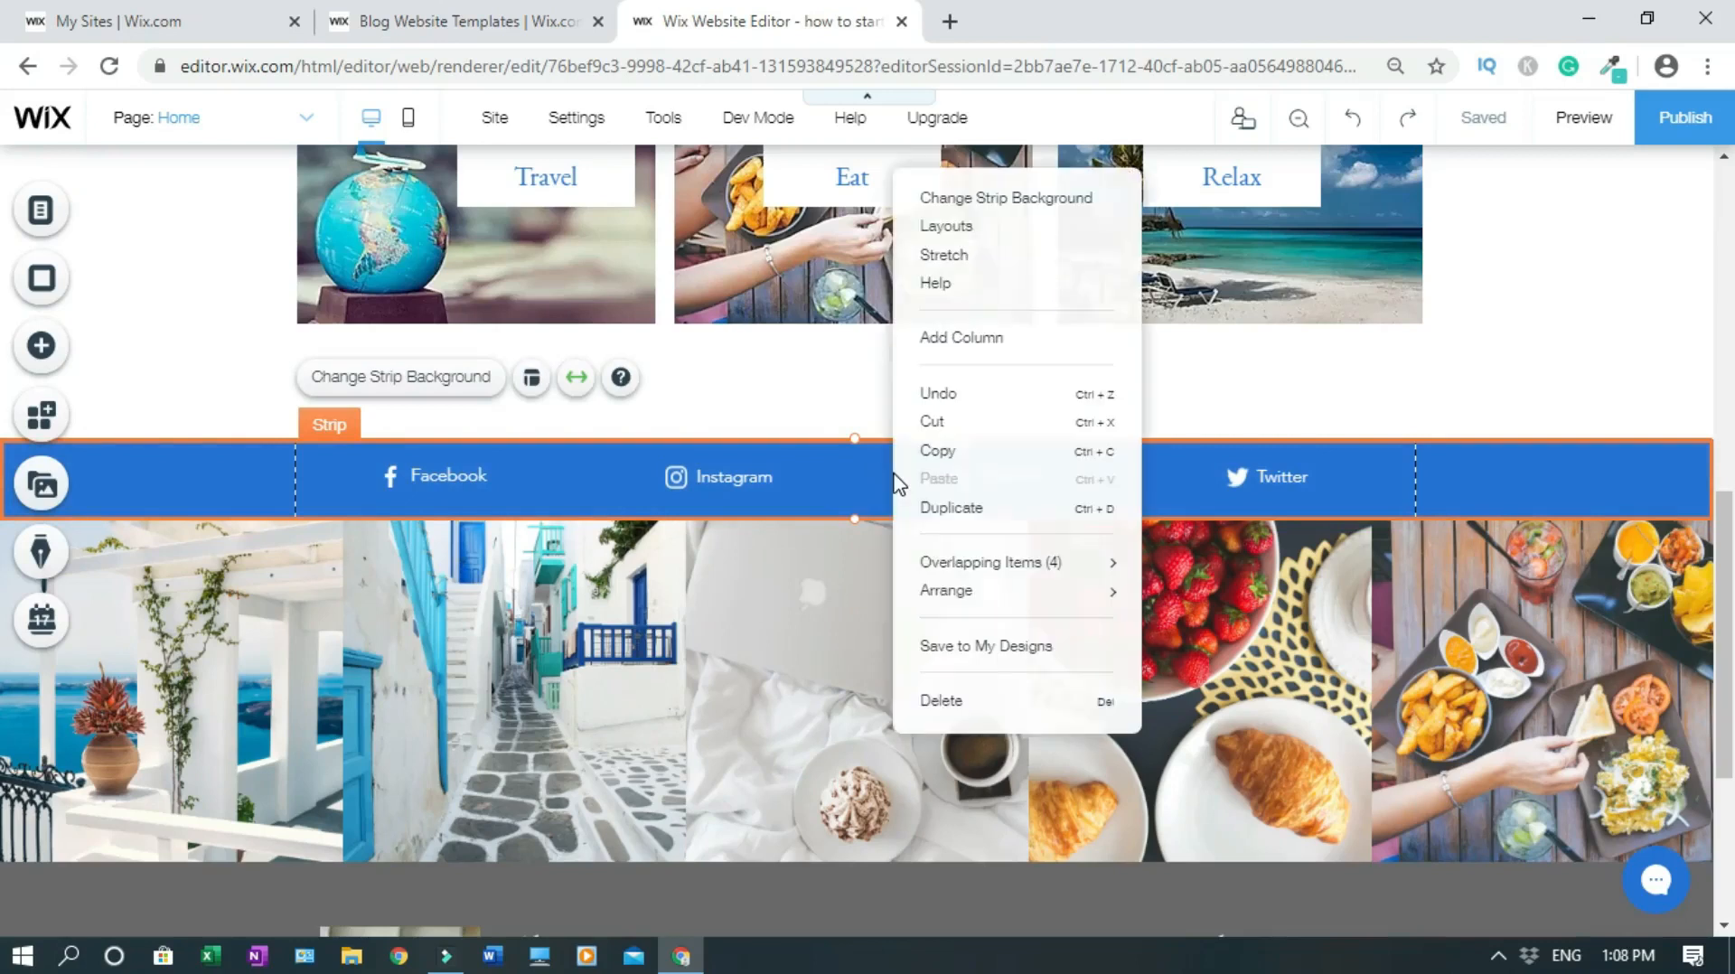
{"action": "left_click", "coordinate": [945, 704]}
{"action": "left_click", "coordinate": [1153, 545]}
{"action": "left_click_drag", "start_coordinate": [951, 519], "coordinate": [953, 439]}
Step: Delete the social bar with the Facebook, Instagram, Pinterest and Twitter icons from the site header
{"action": "left_click_drag", "start_coordinate": [1733, 704], "coordinate": [1733, 820]}
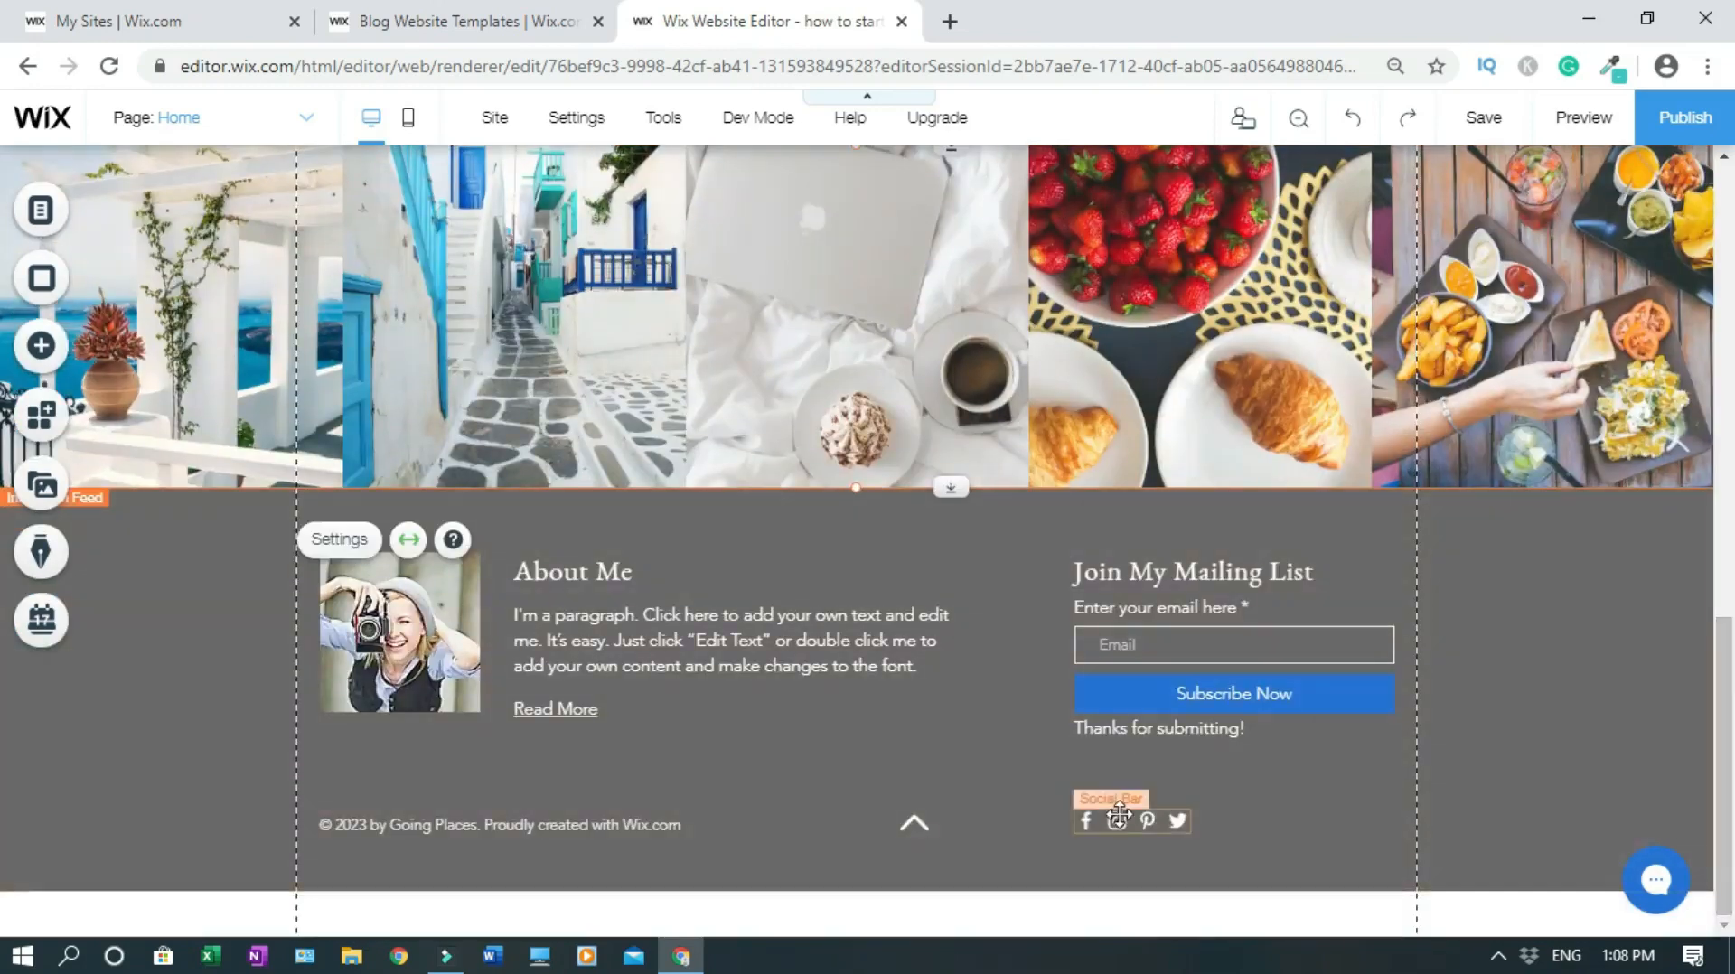
{"action": "left_click_drag", "start_coordinate": [1732, 672], "coordinate": [1728, 213]}
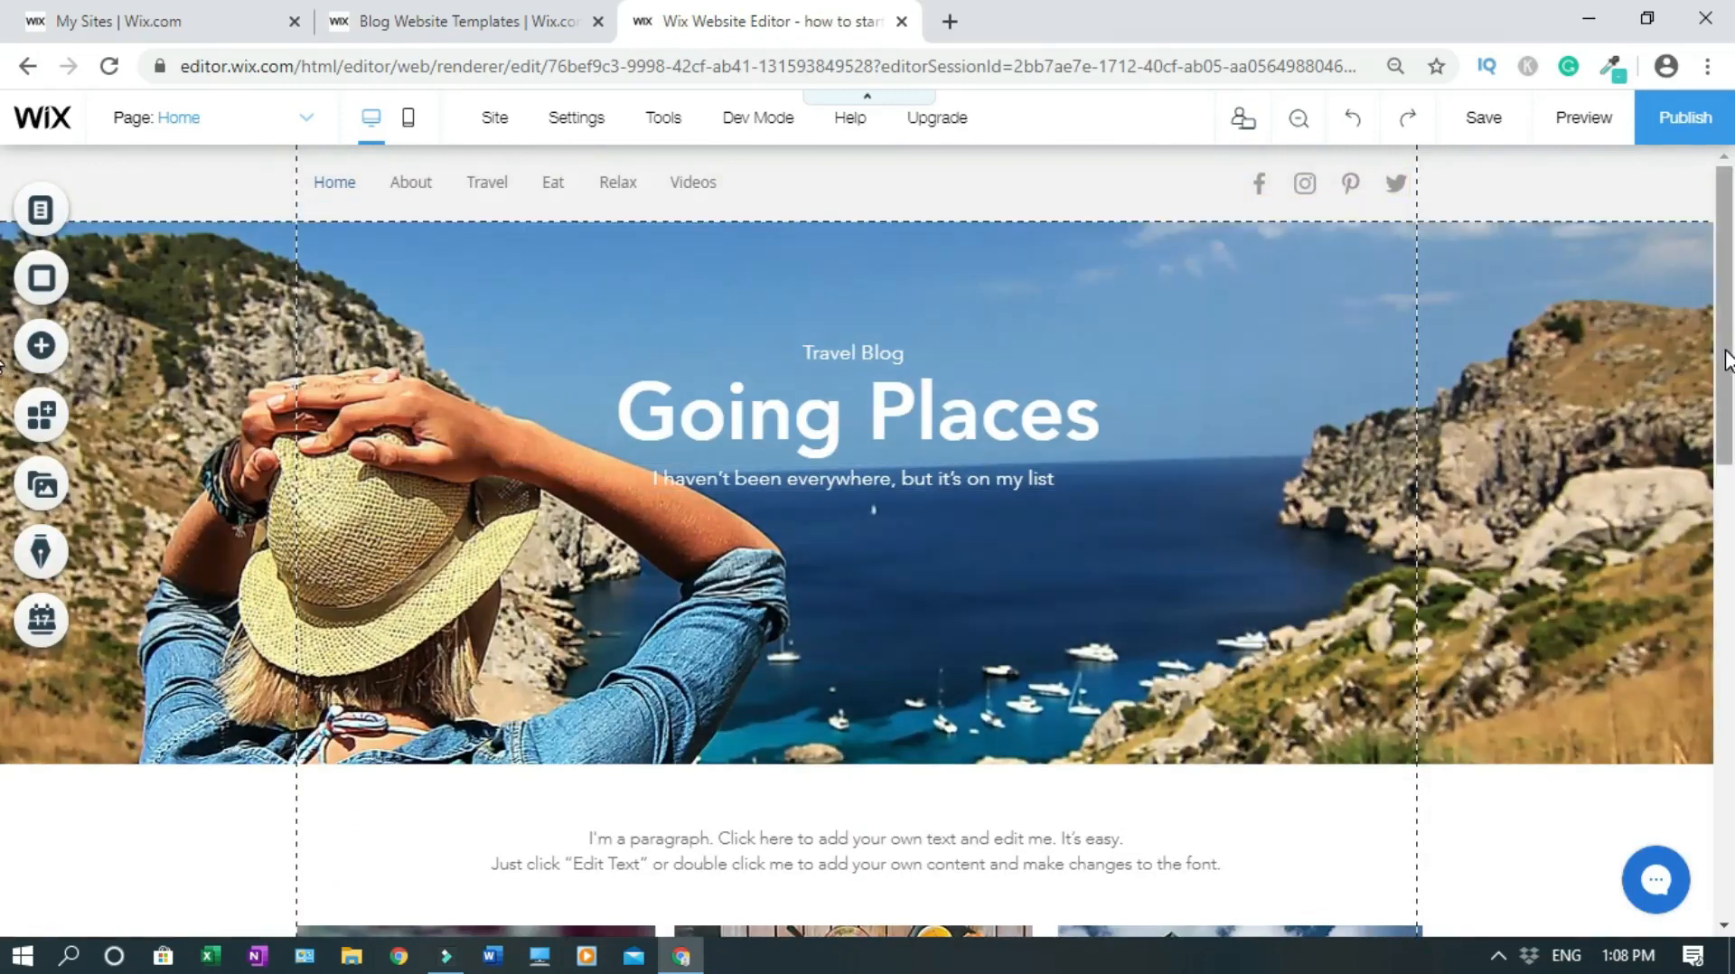
{"action": "left_click_drag", "start_coordinate": [1728, 360], "coordinate": [1728, 276]}
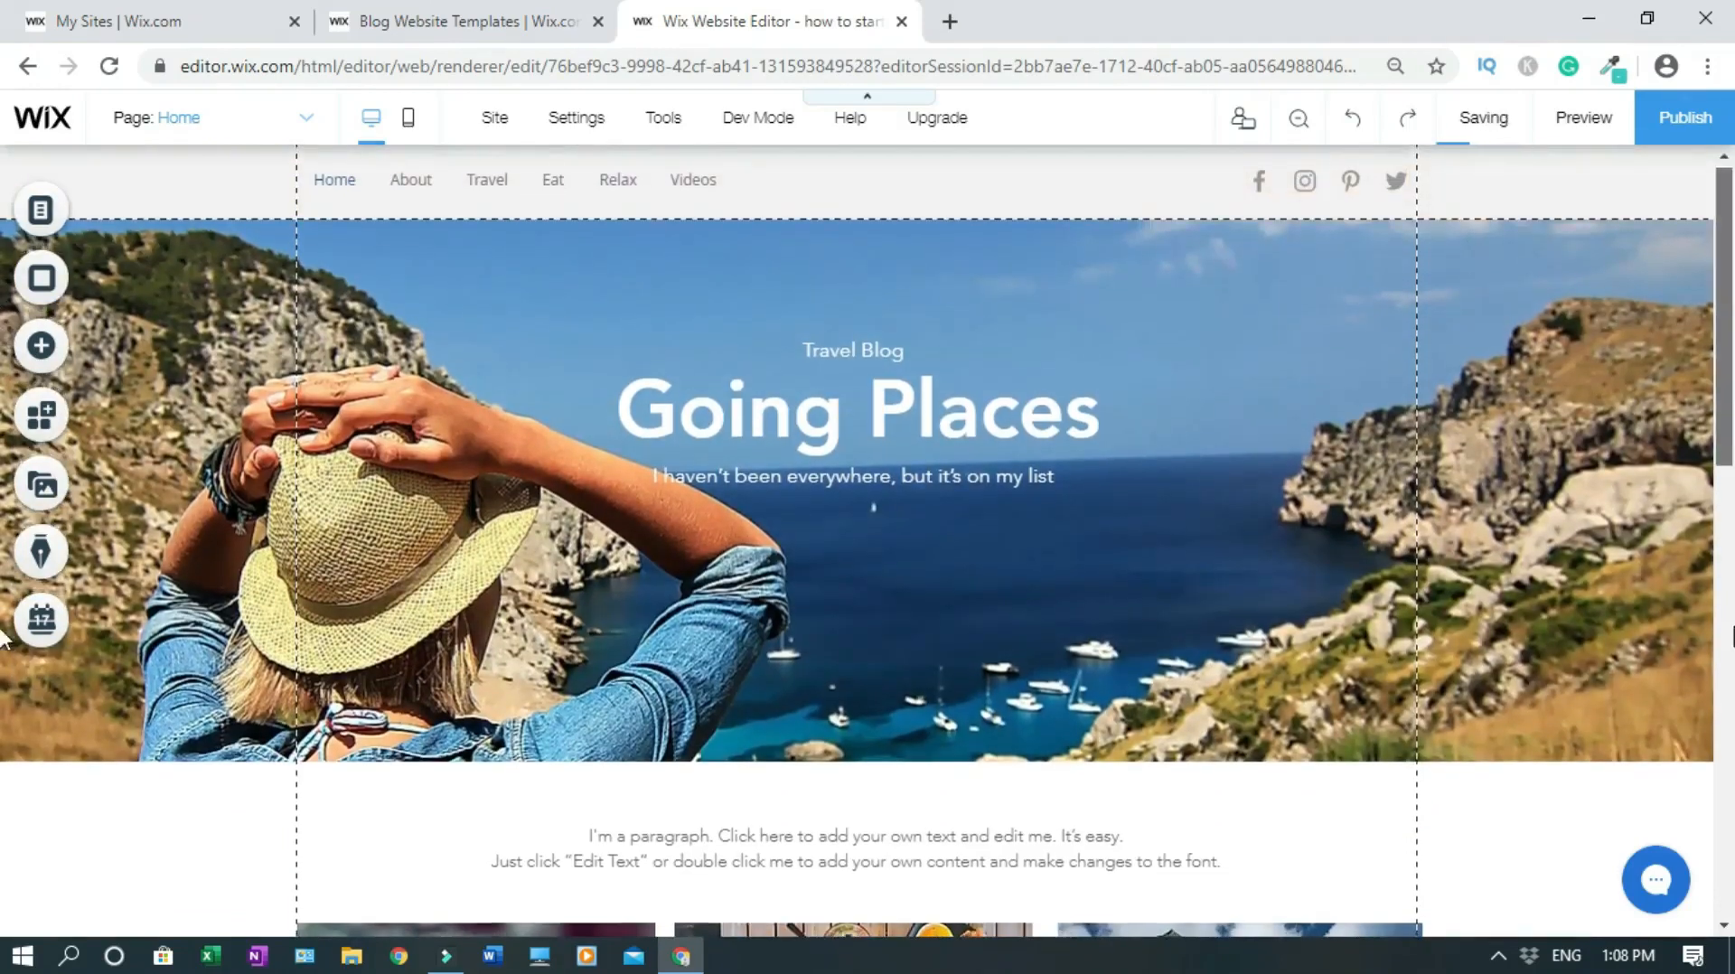
{"action": "scroll", "coordinate": [5, 772], "scroll_direction": "down", "scroll_amount": 10}
{"action": "scroll", "coordinate": [4, 773], "scroll_direction": "down", "scroll_amount": 4}
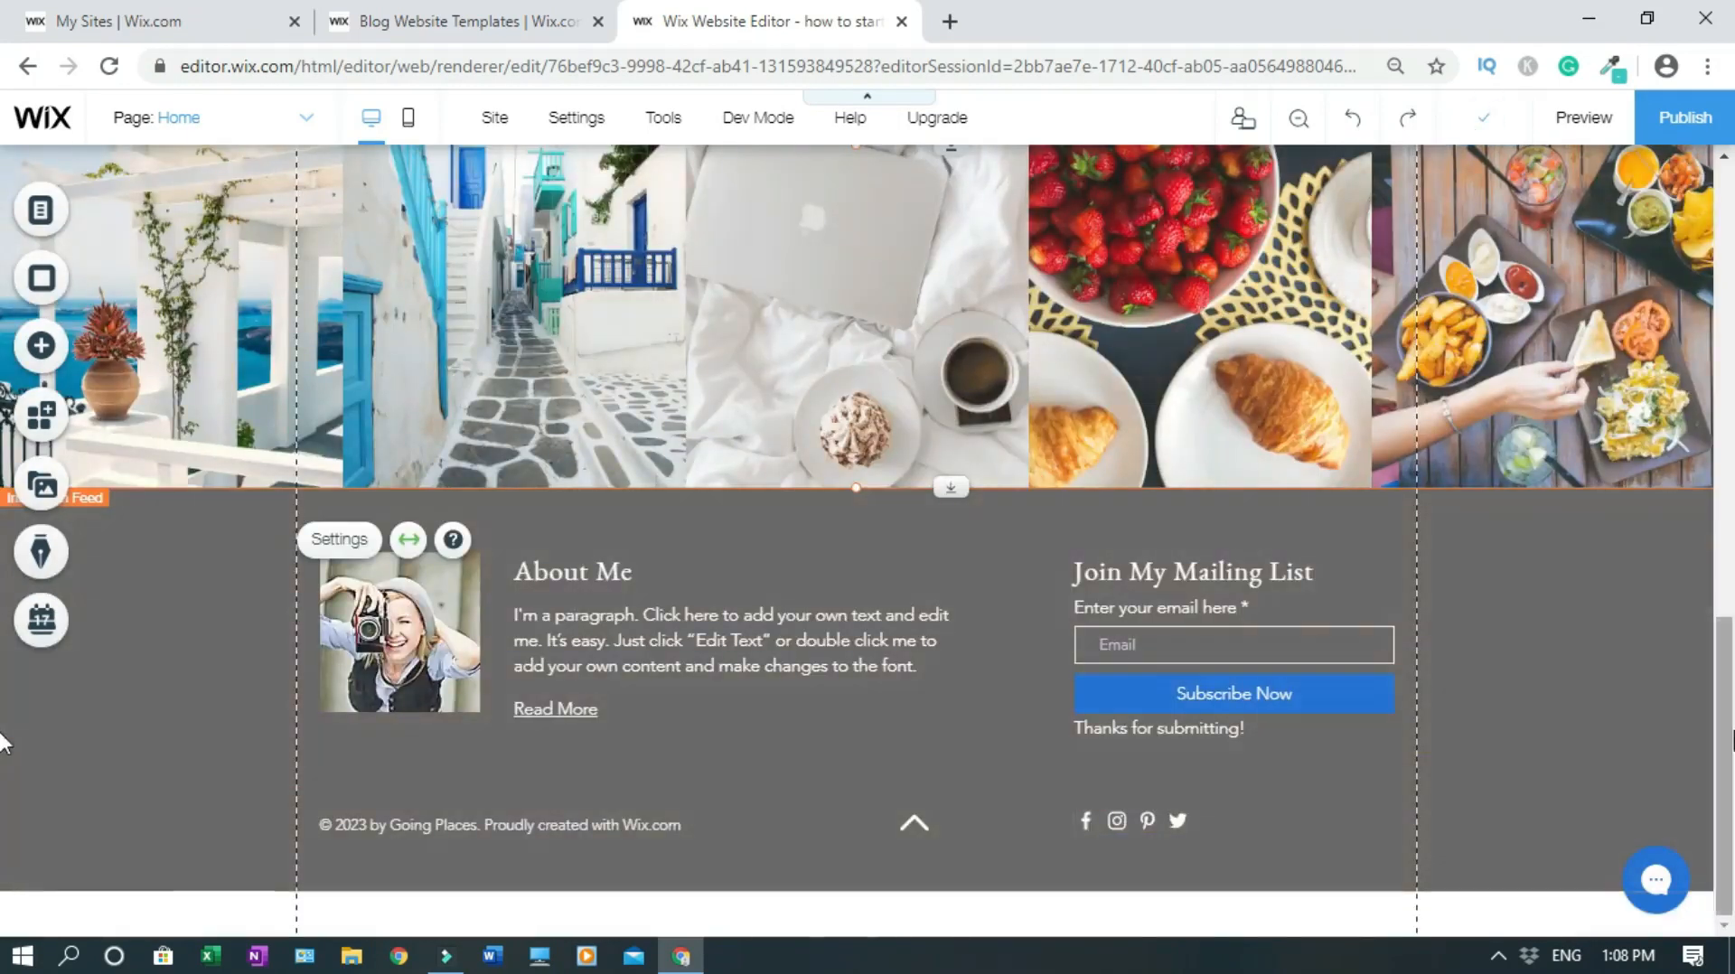
{"action": "scroll", "coordinate": [4, 741], "scroll_direction": "up", "scroll_amount": 15}
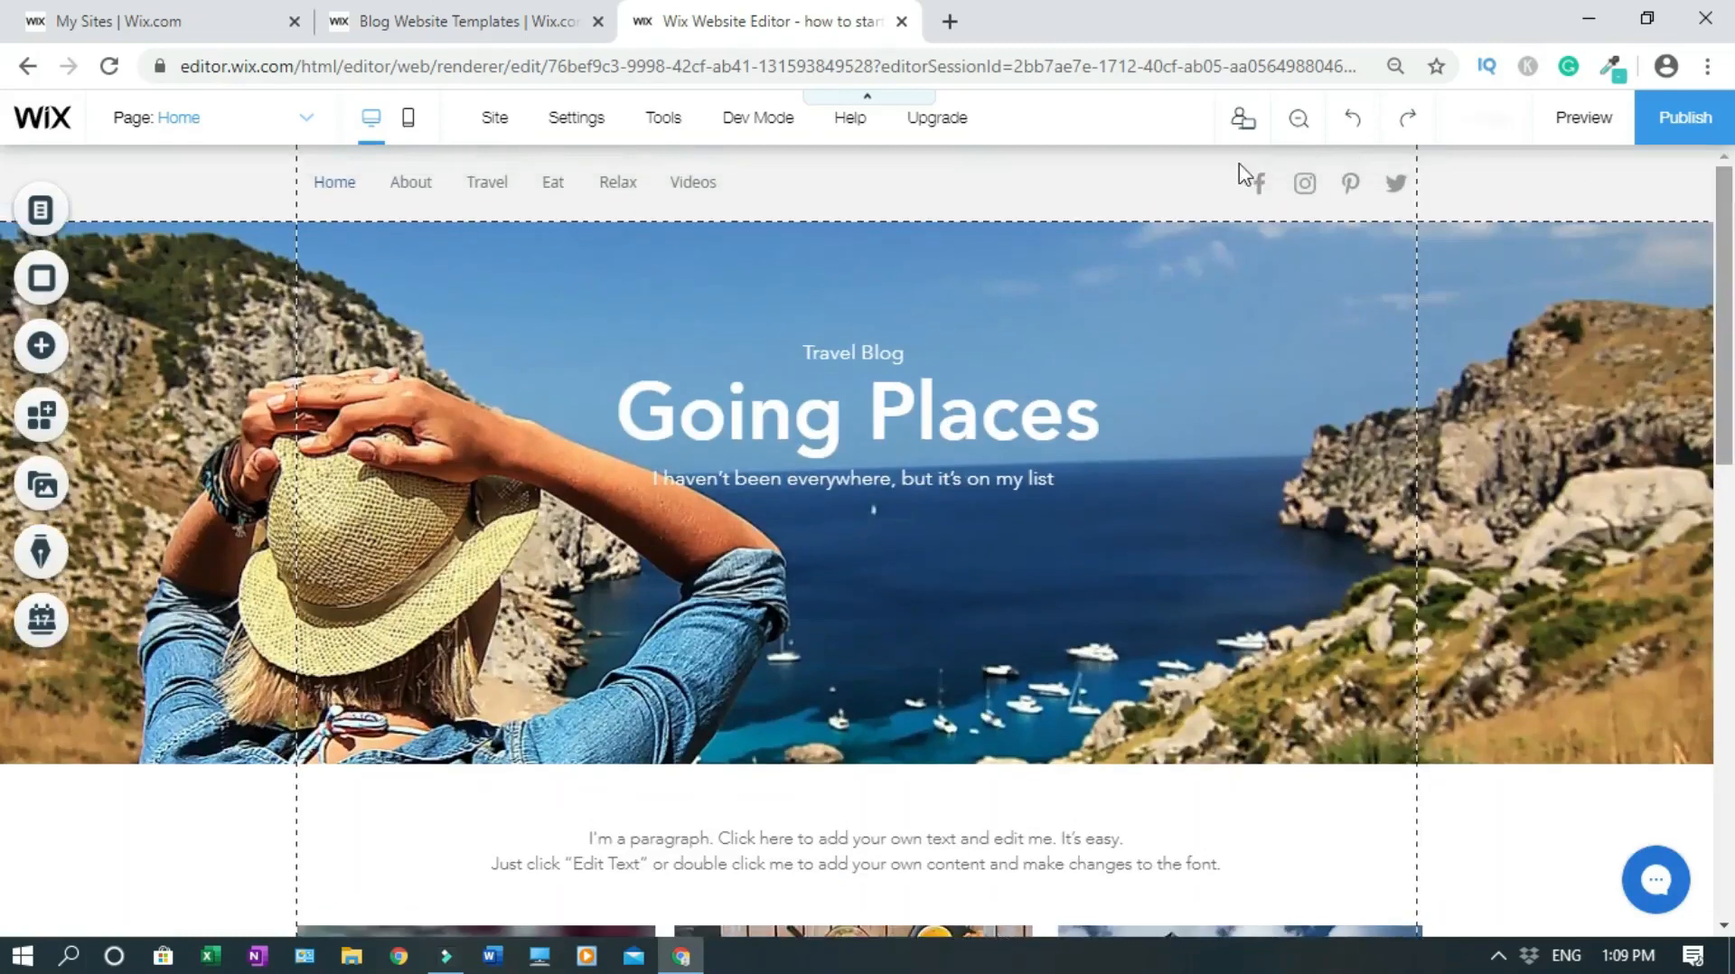
{"action": "left_click", "coordinate": [1313, 187]}
{"action": "right_click", "coordinate": [1313, 187]}
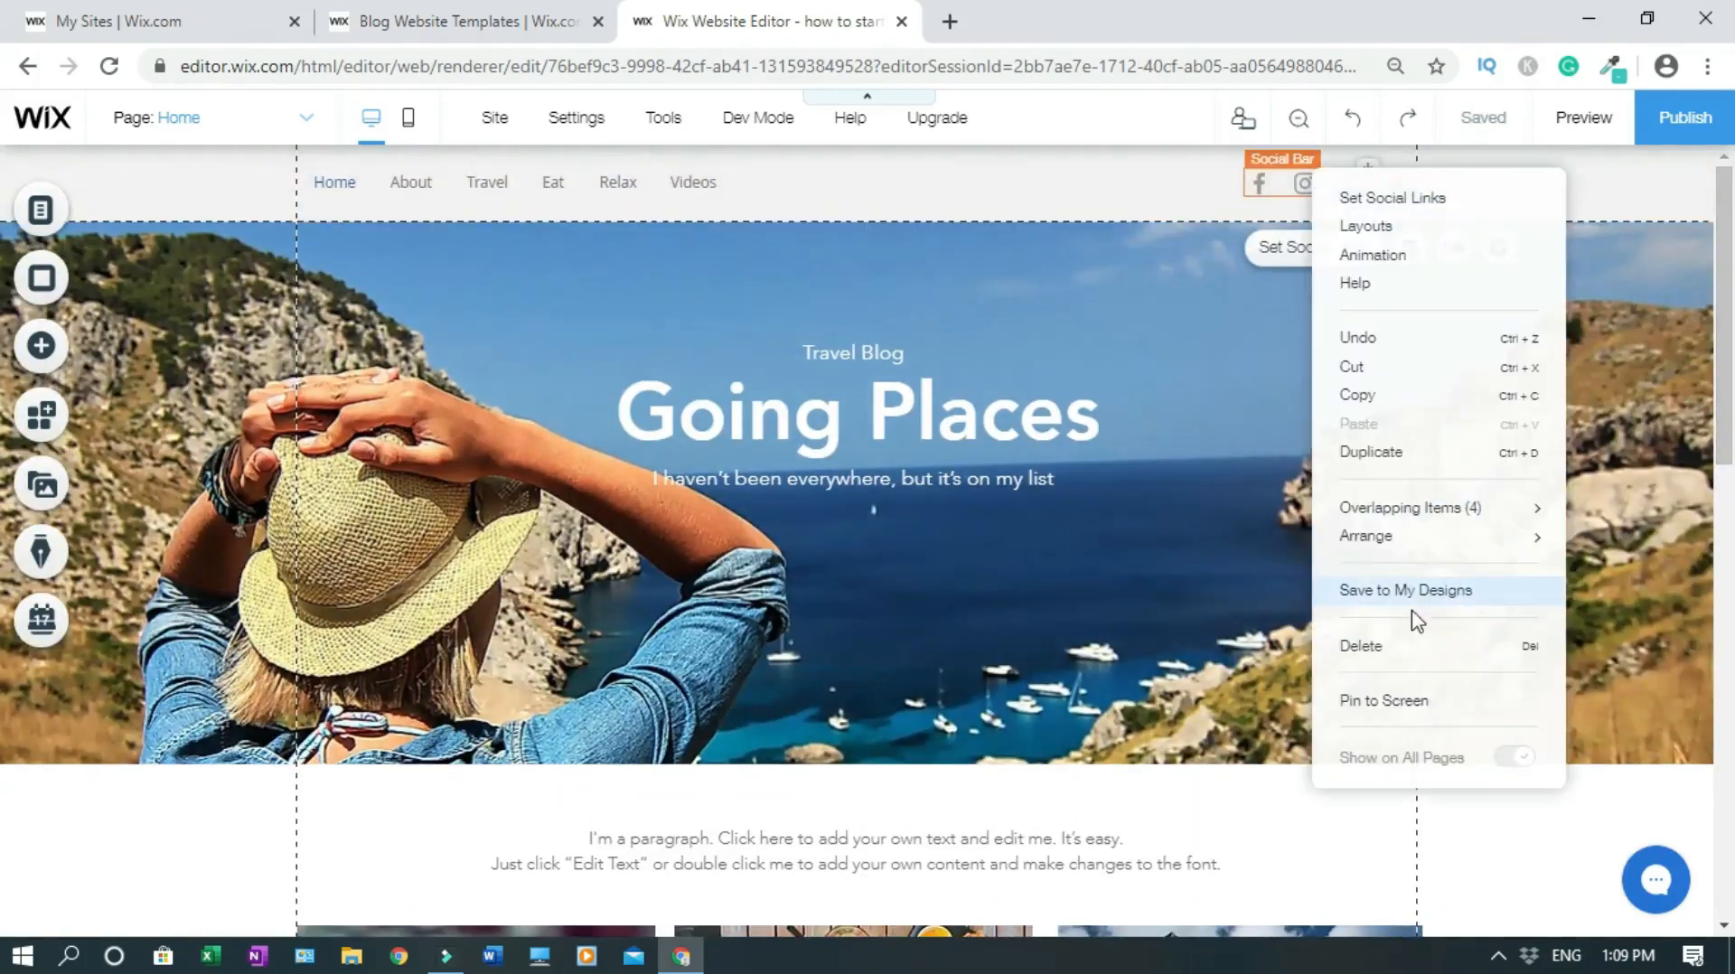
{"action": "left_click", "coordinate": [1361, 646]}
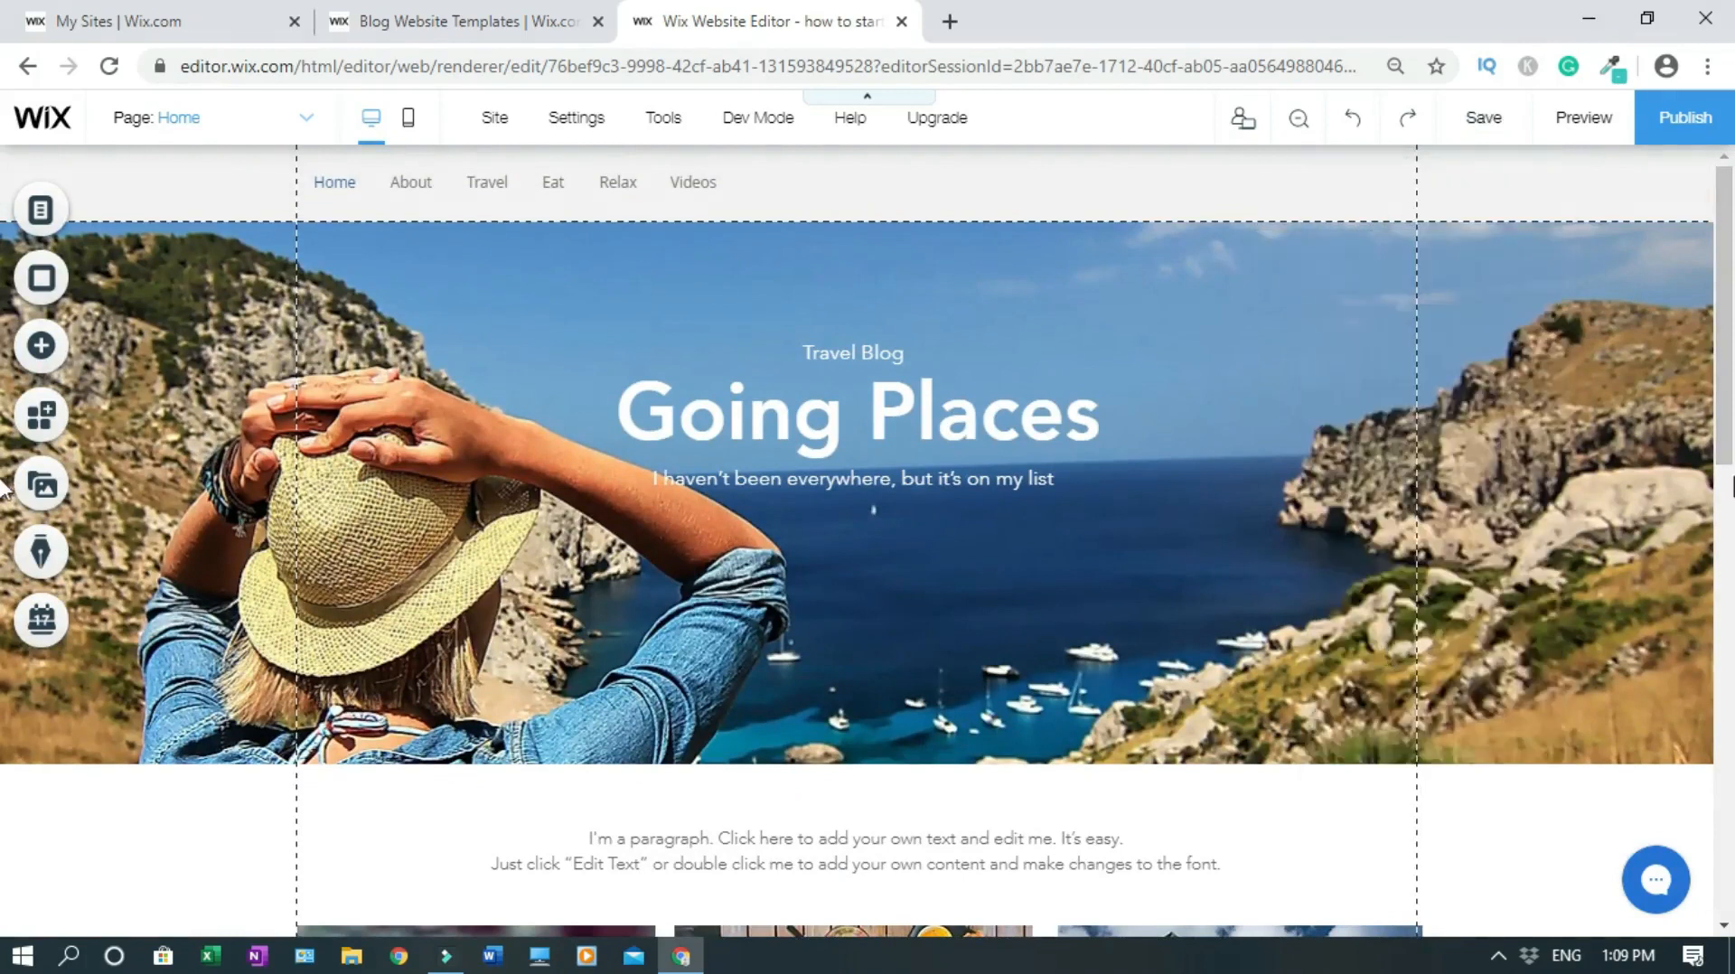
Step: Examine the Instagram Feed's settings, including its option to connect an Instagram account, and close them without changing anything
{"action": "scroll", "coordinate": [1008, 546], "scroll_direction": "down", "scroll_amount": 10}
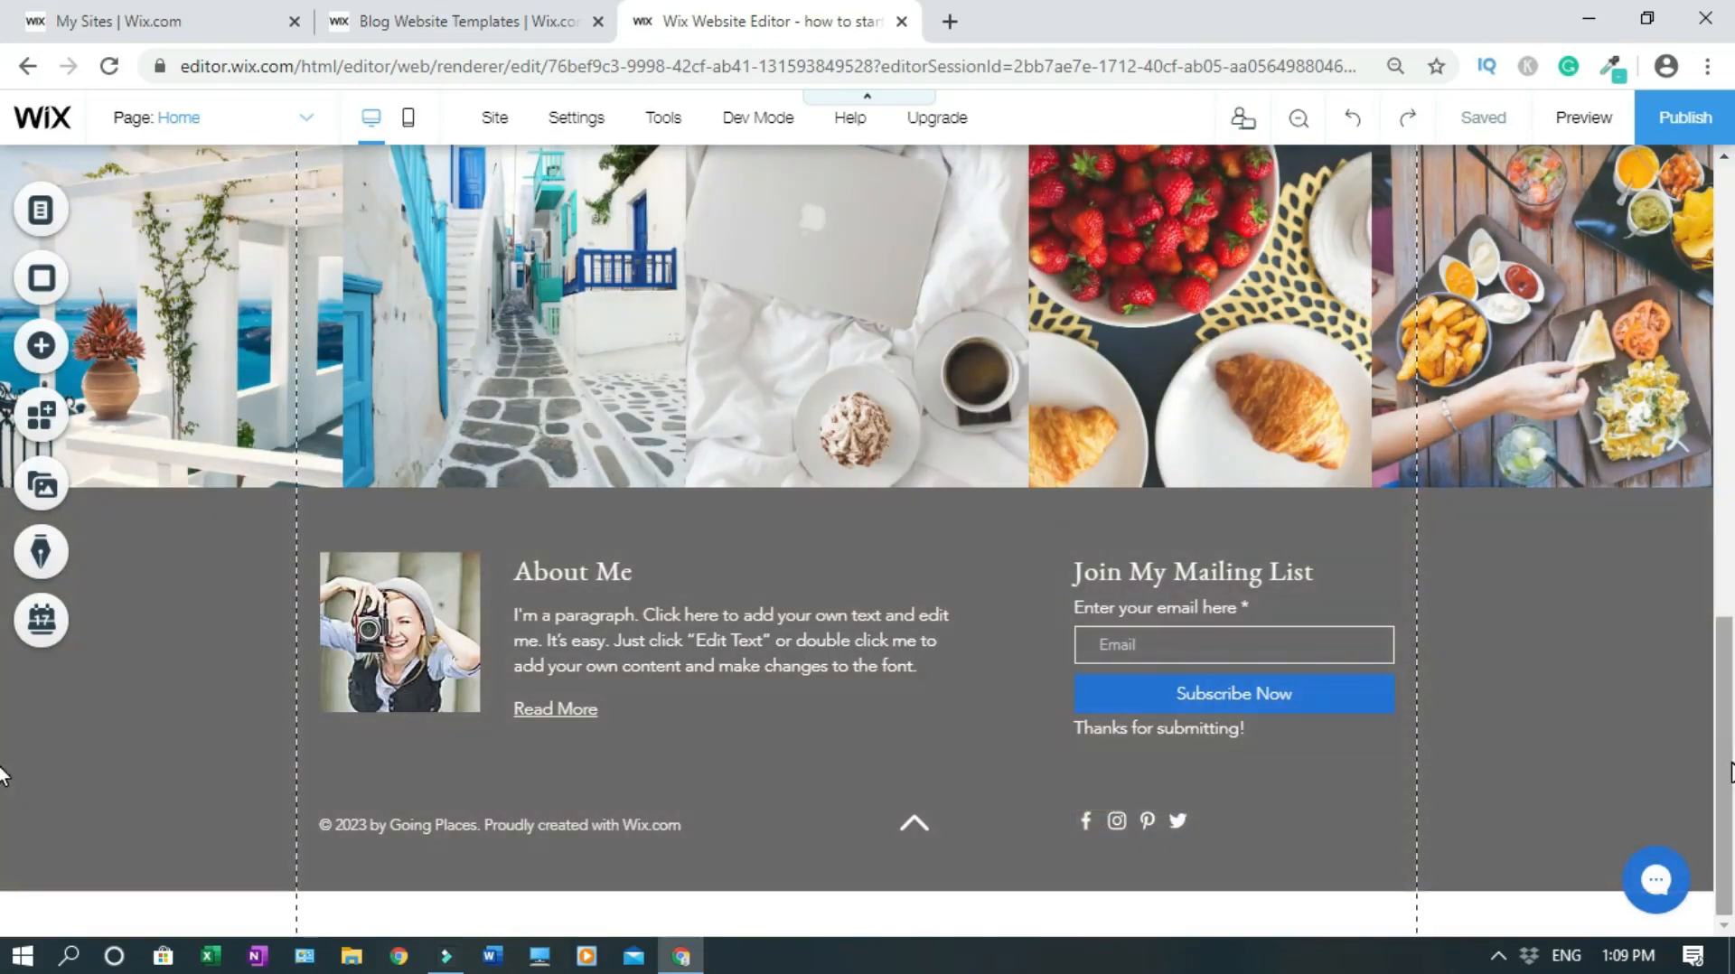
{"action": "scroll", "coordinate": [1188, 667], "scroll_direction": "up", "scroll_amount": 4}
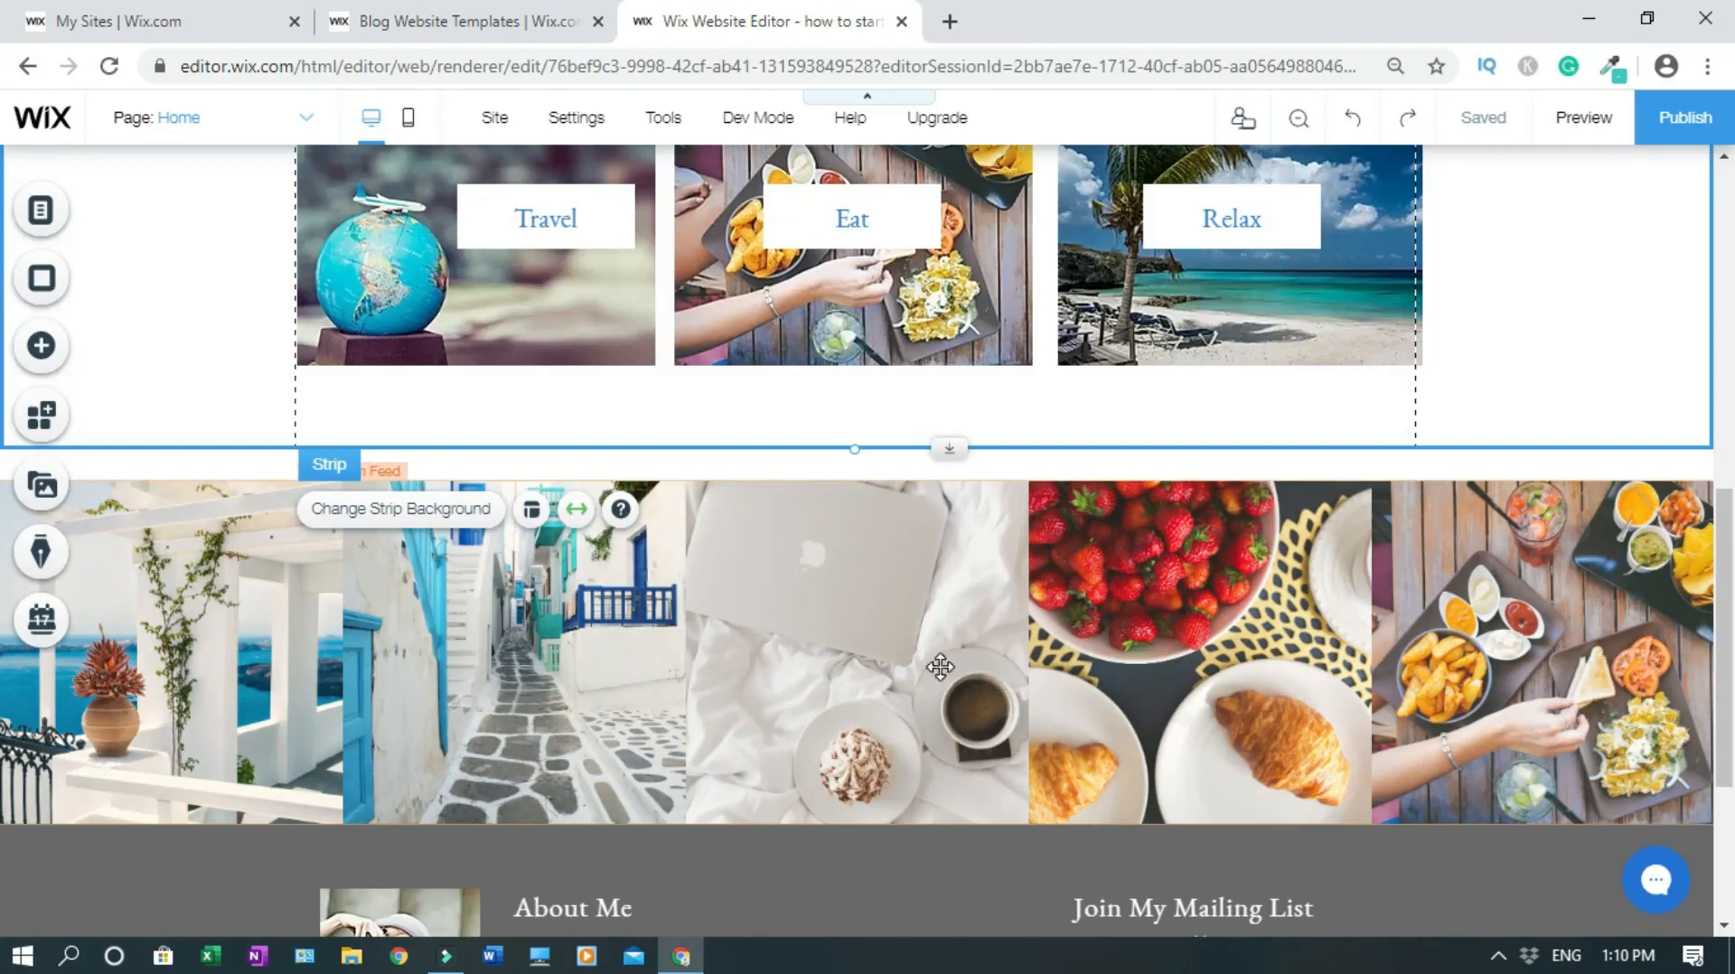
{"action": "left_click", "coordinate": [839, 624]}
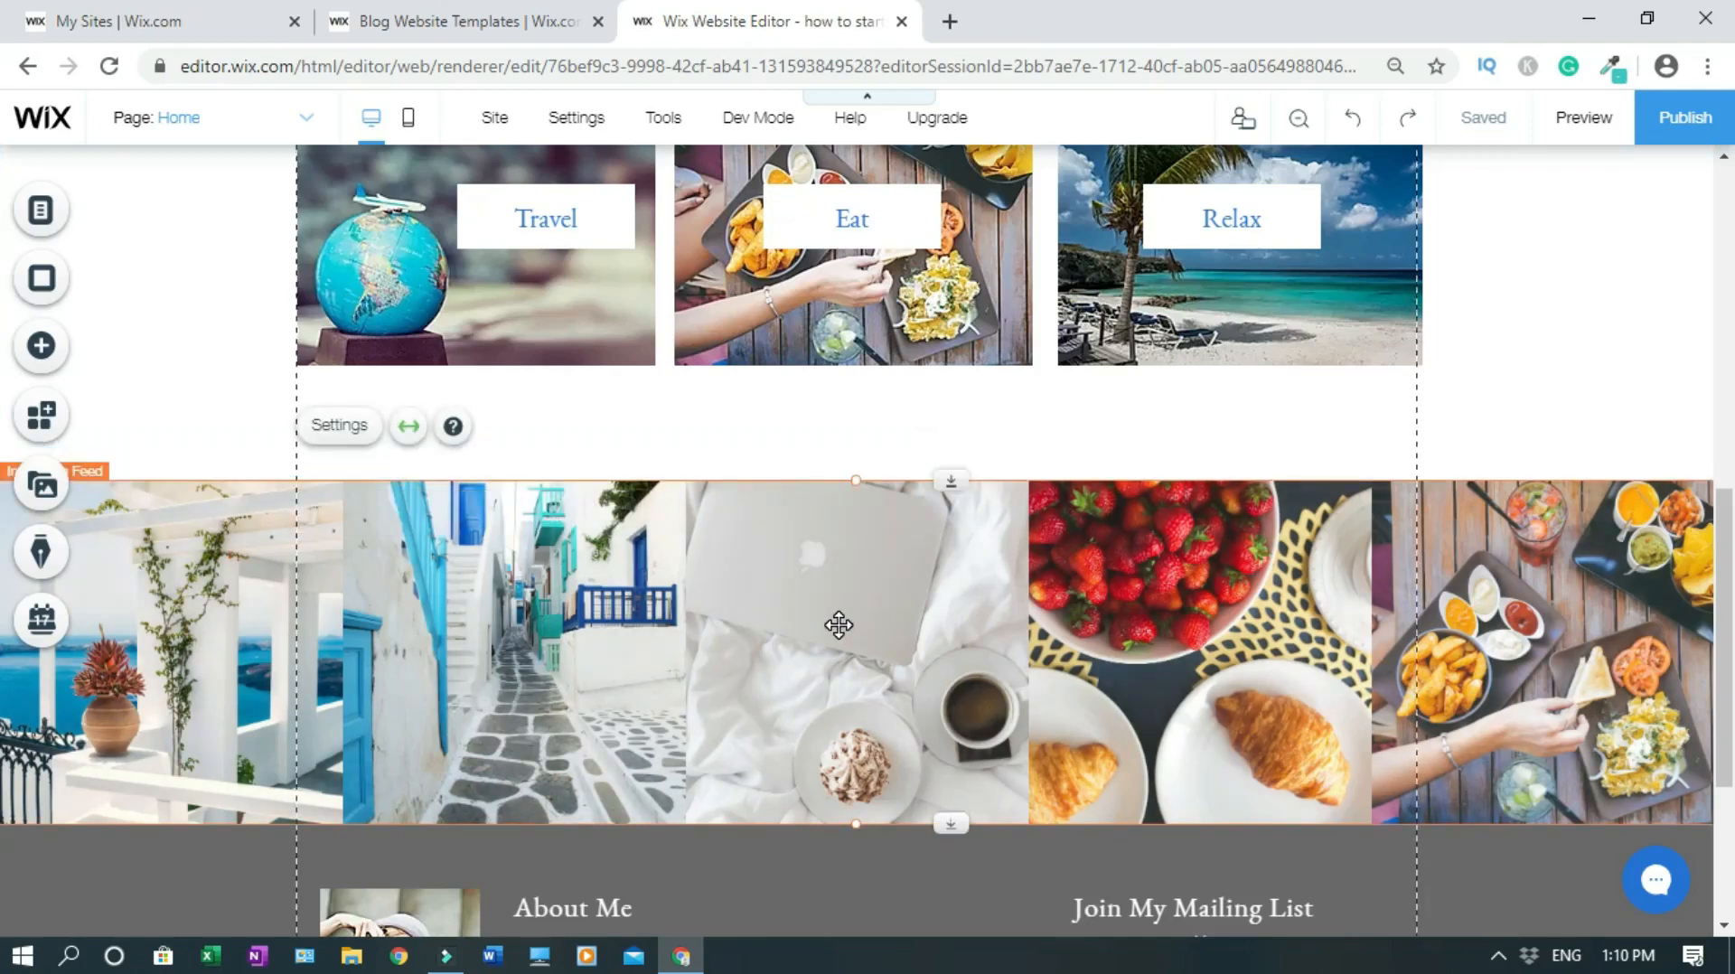
{"action": "left_click", "coordinate": [347, 436]}
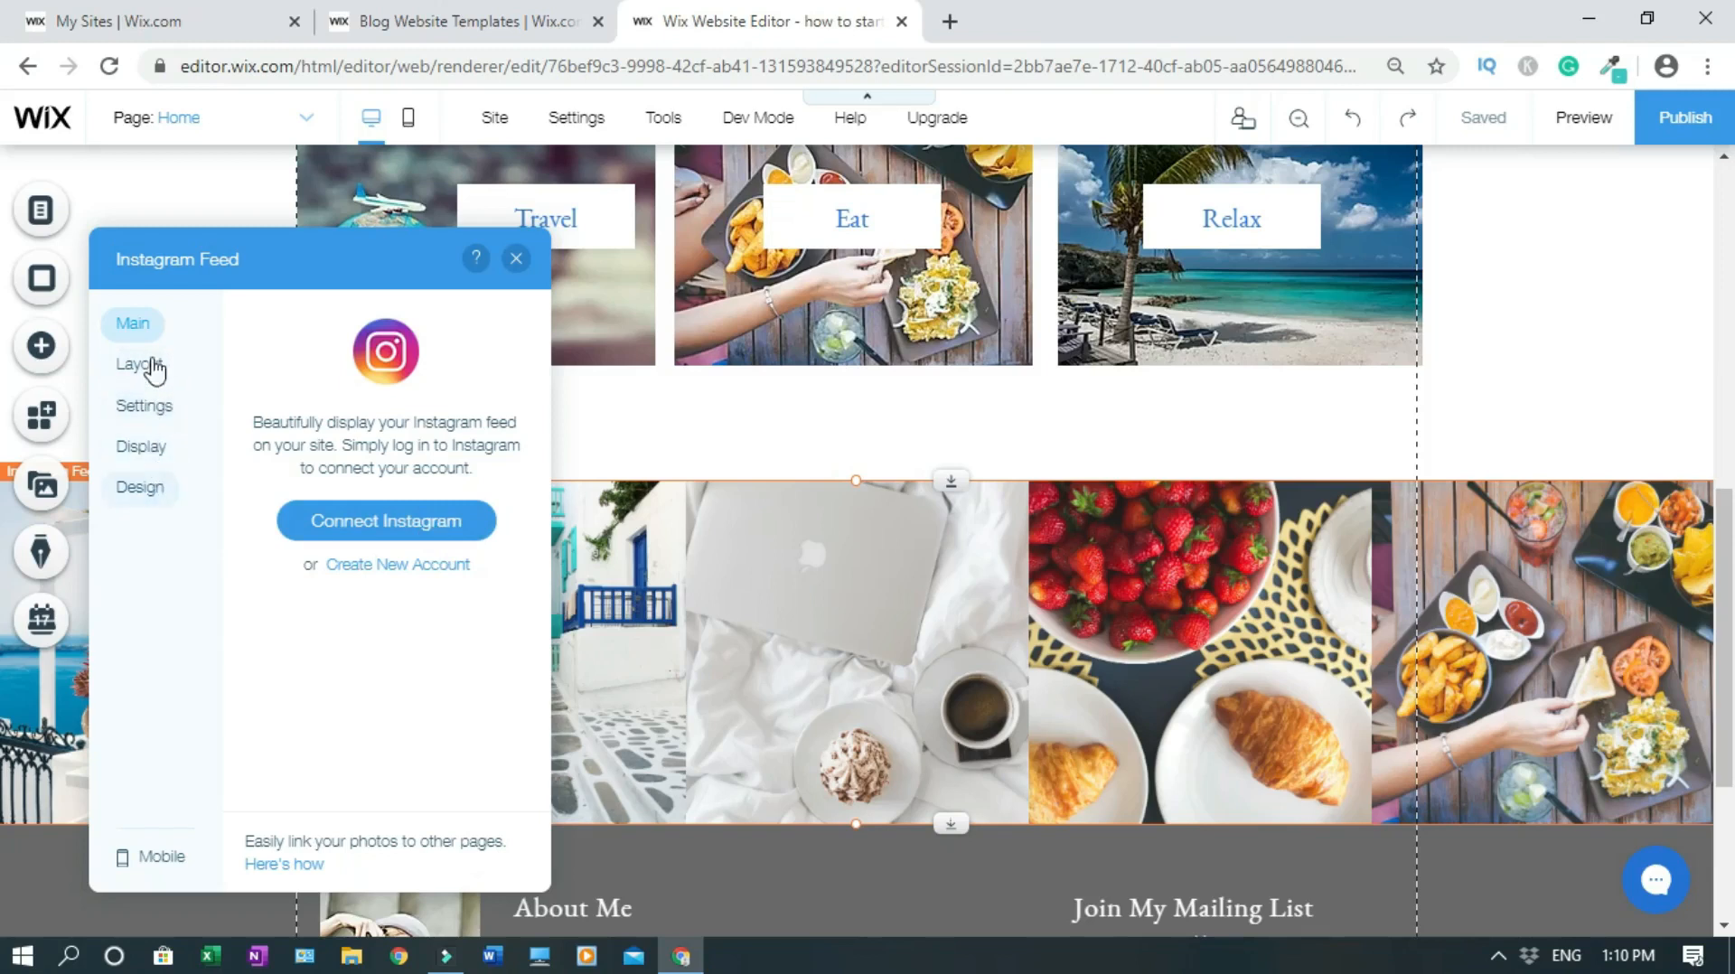
{"action": "left_click", "coordinate": [516, 259]}
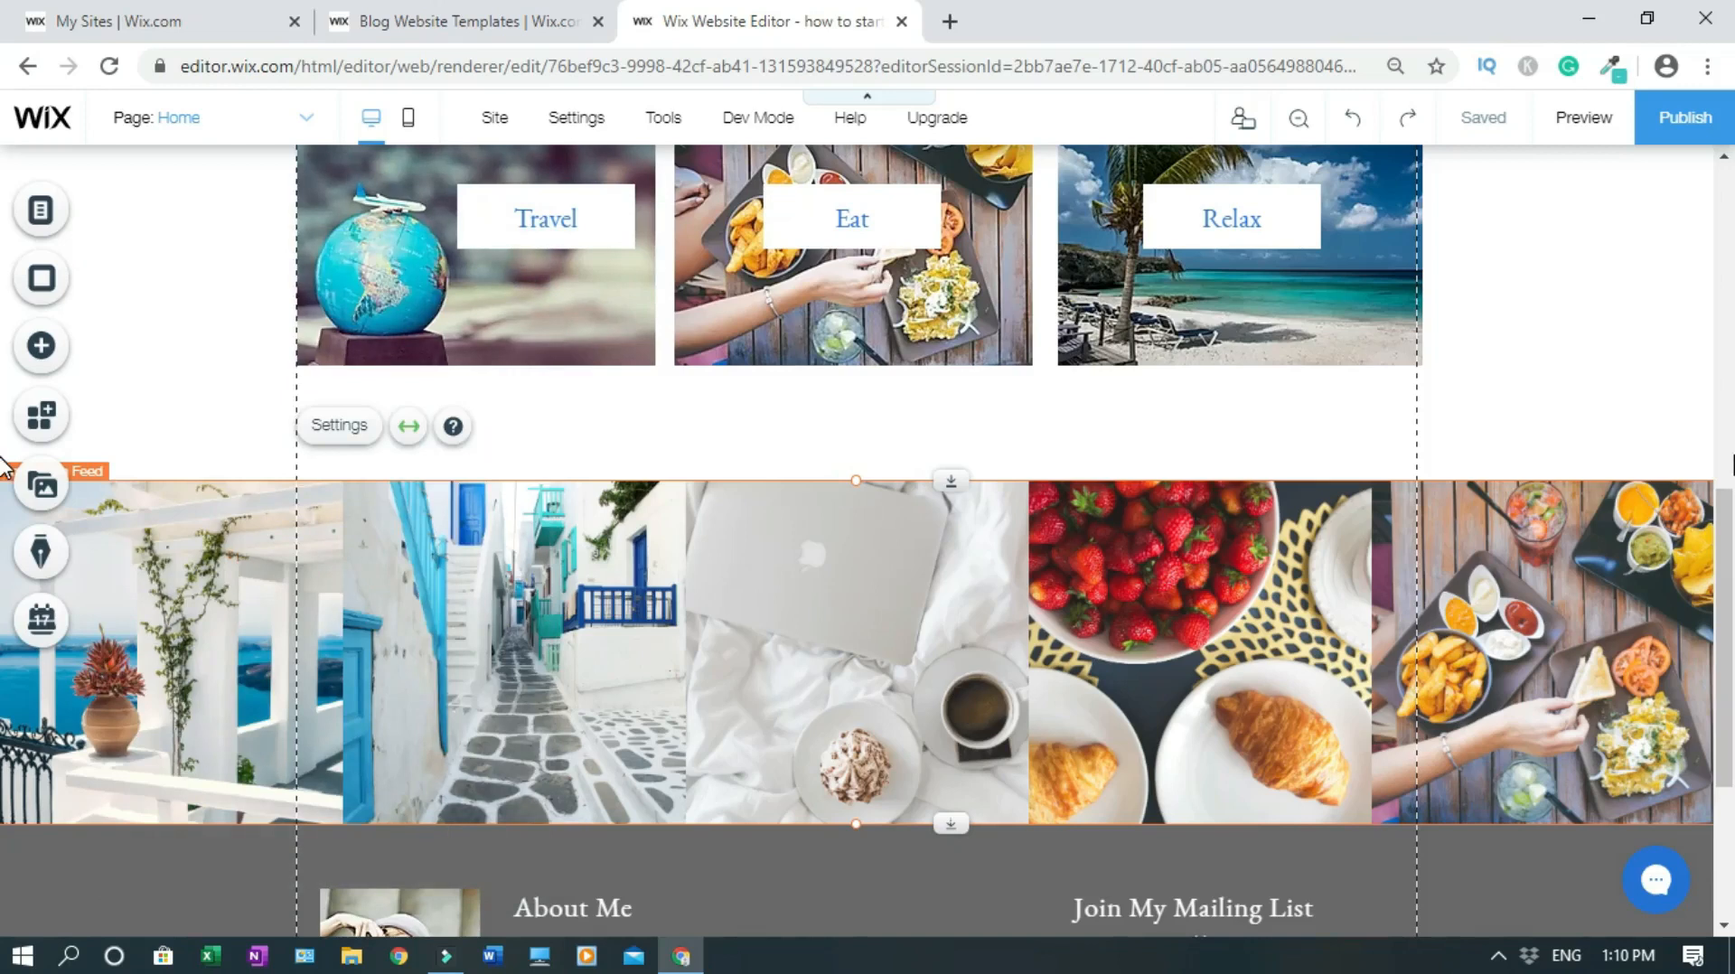
Step: Examine the footer's subscribers form by opening its "Join My Mailing List" heading for editing, and leave the text unchanged
{"action": "scroll", "coordinate": [3, 579], "scroll_direction": "down", "scroll_amount": 4}
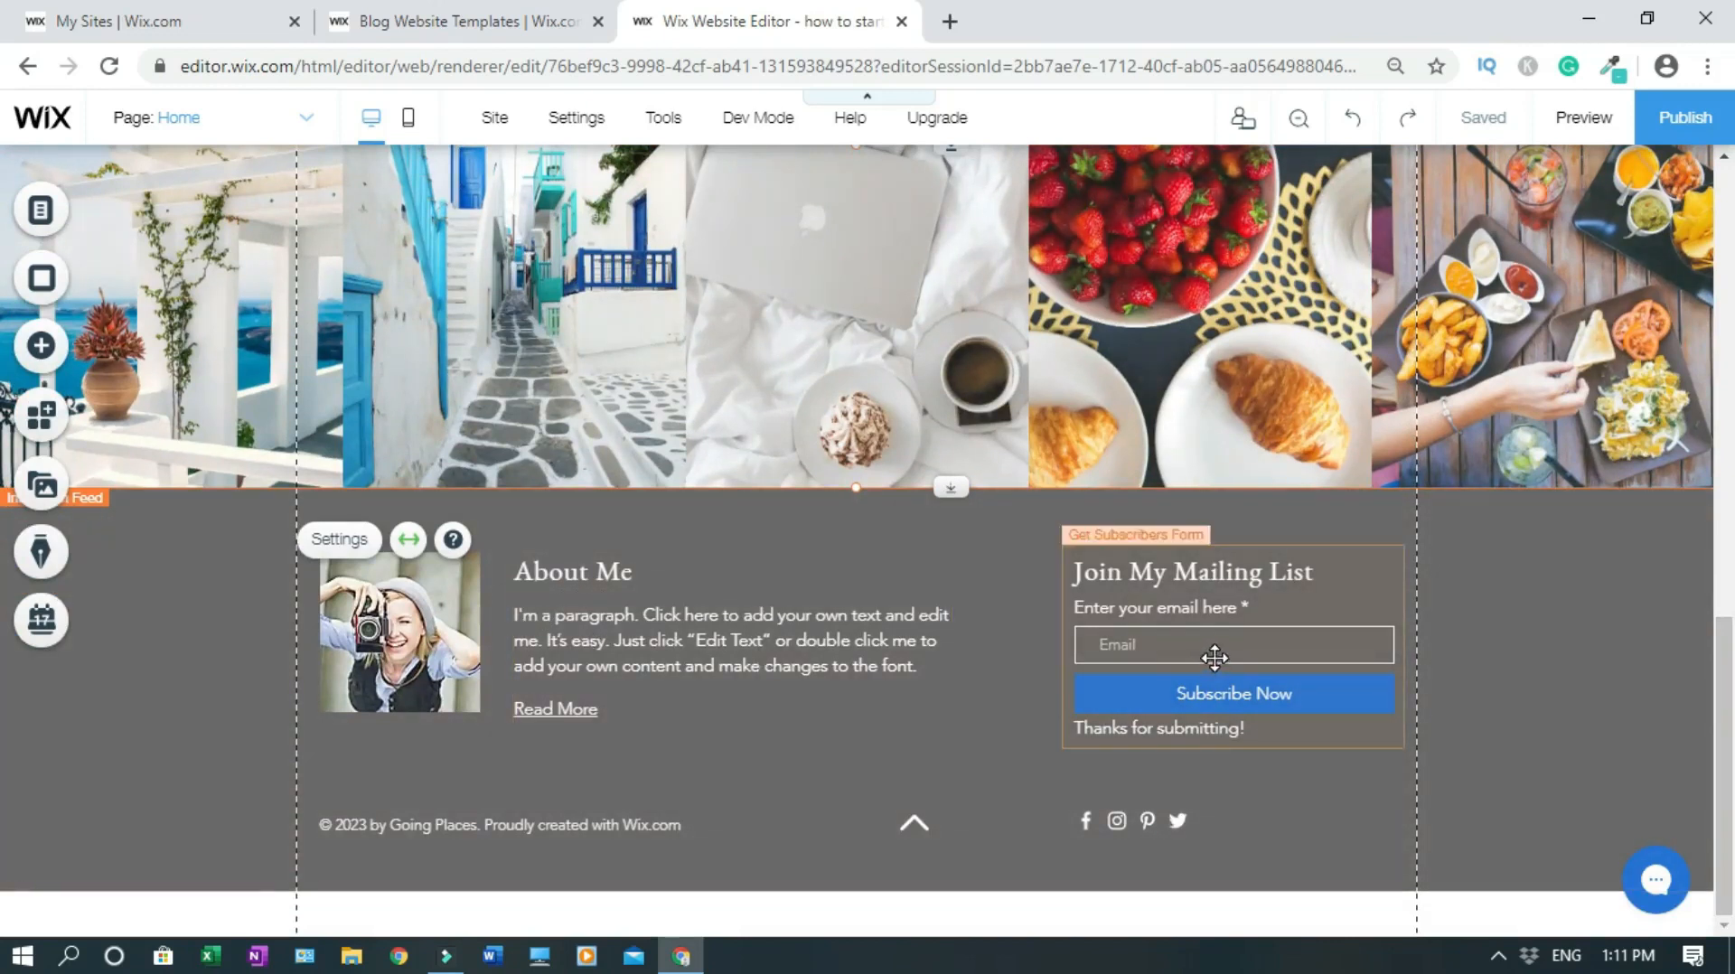
{"action": "left_click", "coordinate": [1576, 709]}
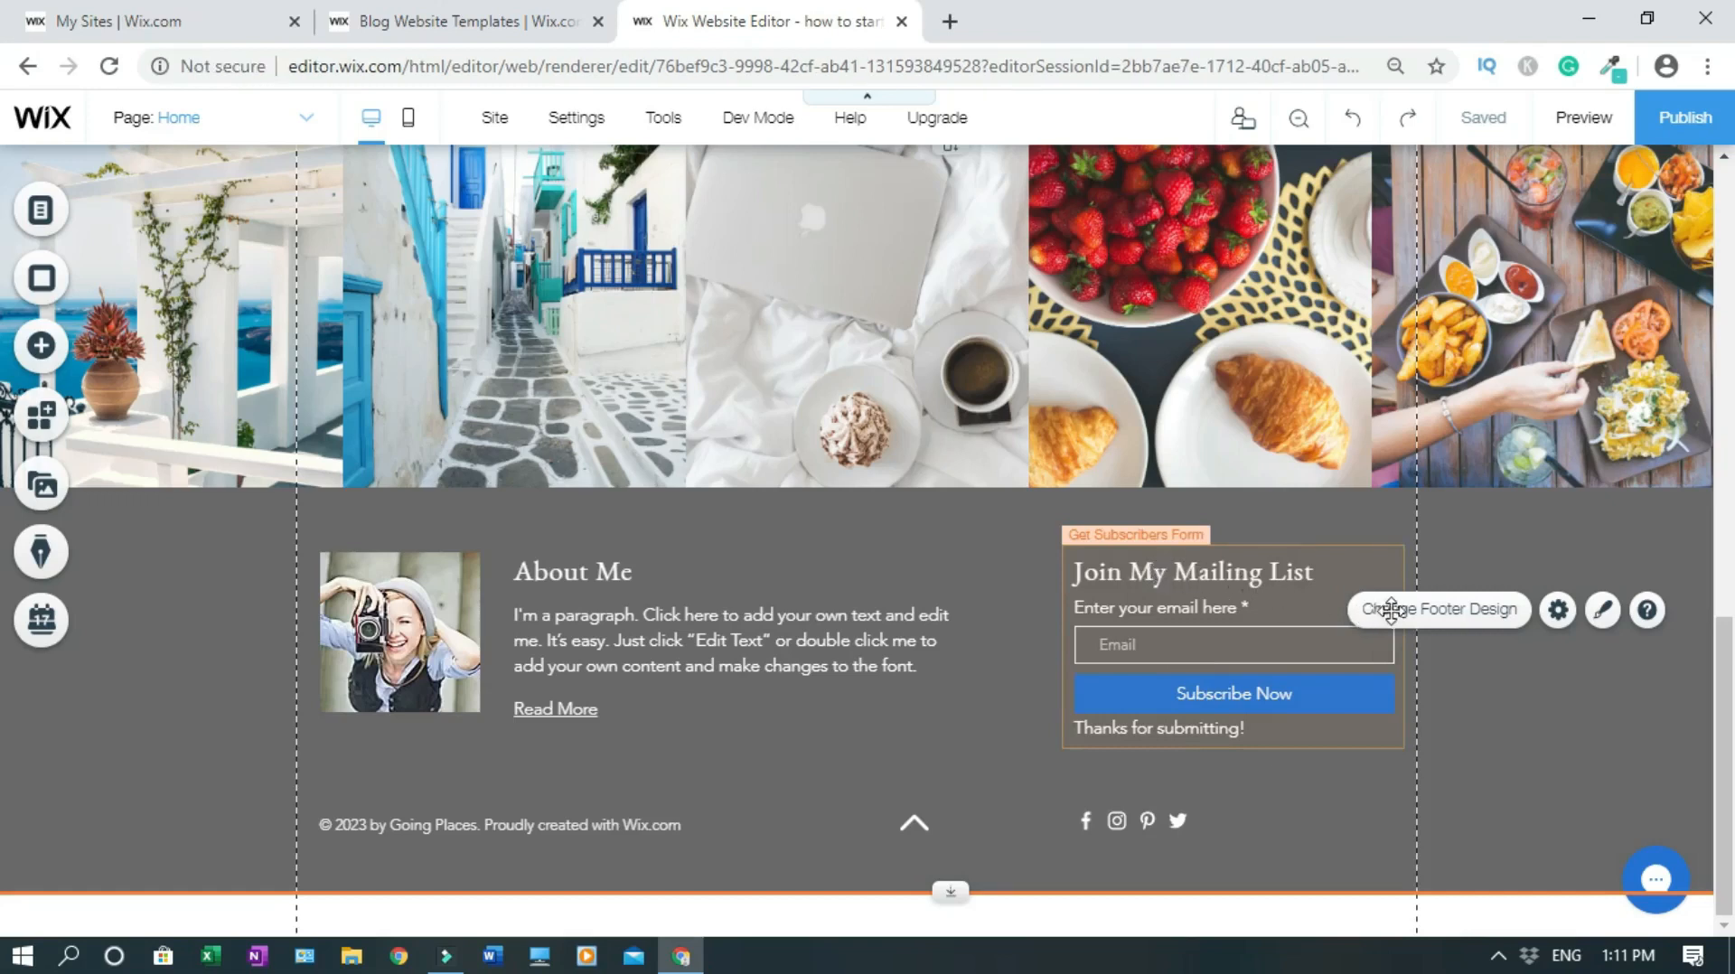
{"action": "left_click", "coordinate": [1187, 568]}
{"action": "double_click", "coordinate": [1187, 568]}
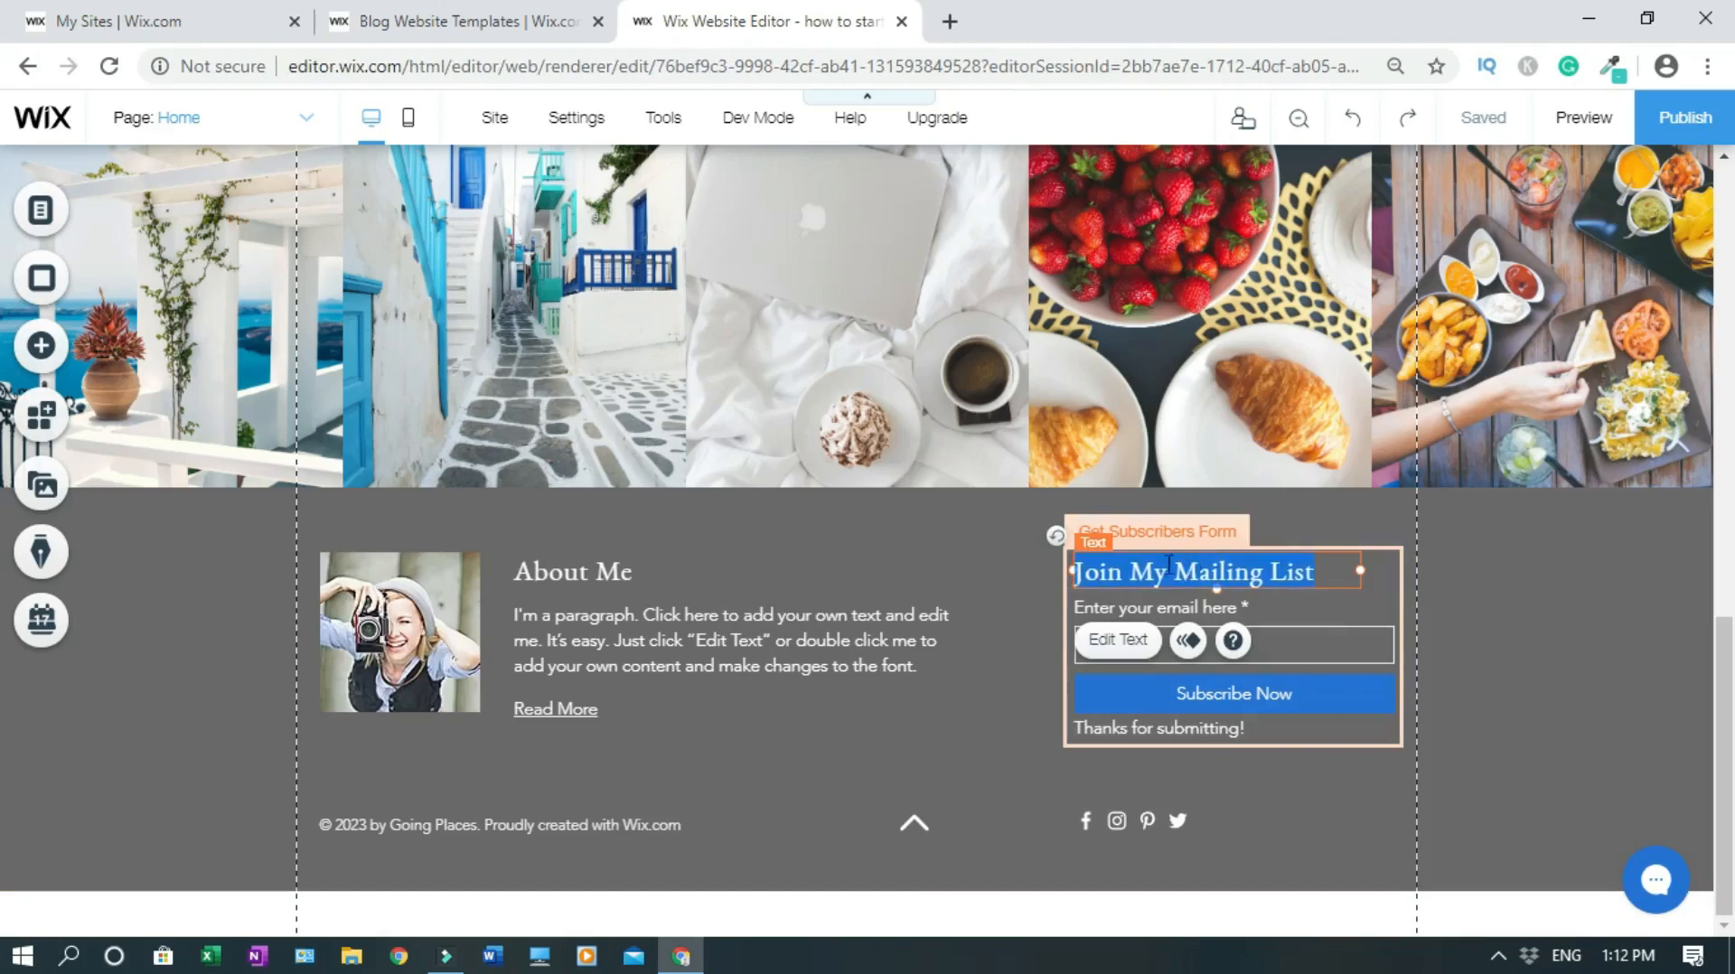
{"action": "left_click", "coordinate": [1012, 269]}
{"action": "left_click", "coordinate": [1618, 579]}
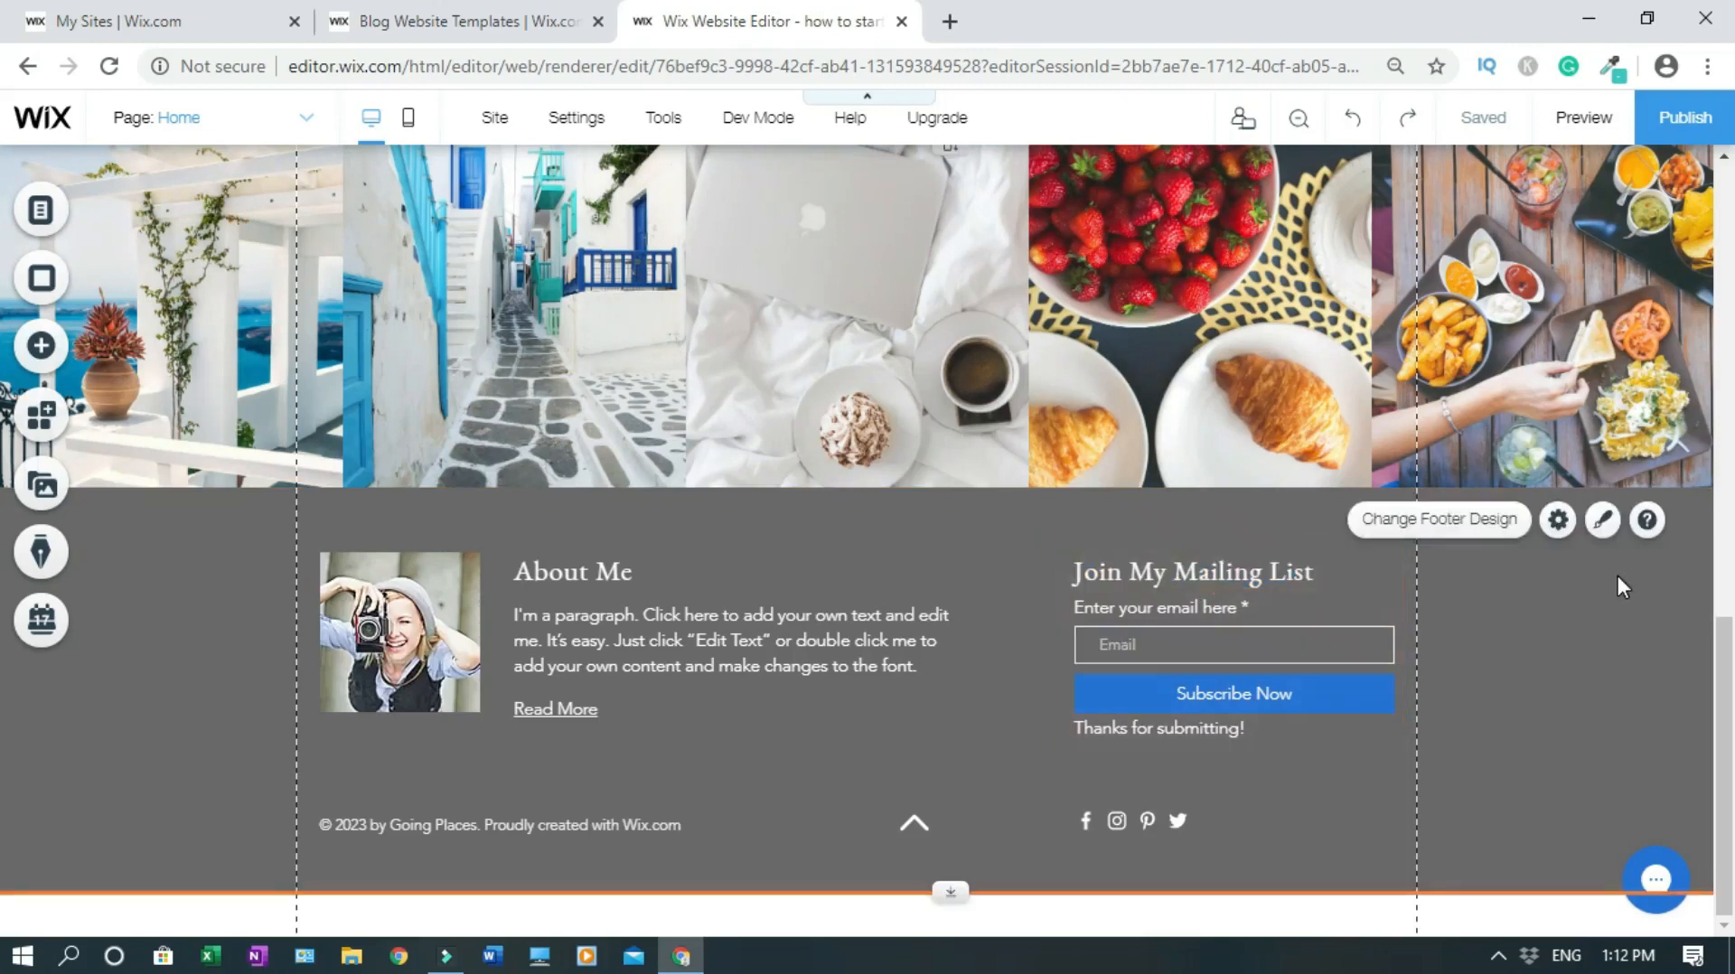
Step: Create a new blog post from the Blog Manager and title it "How to Start a Blog for Free"
{"action": "left_click_drag", "start_coordinate": [1728, 774], "coordinate": [1730, 298]}
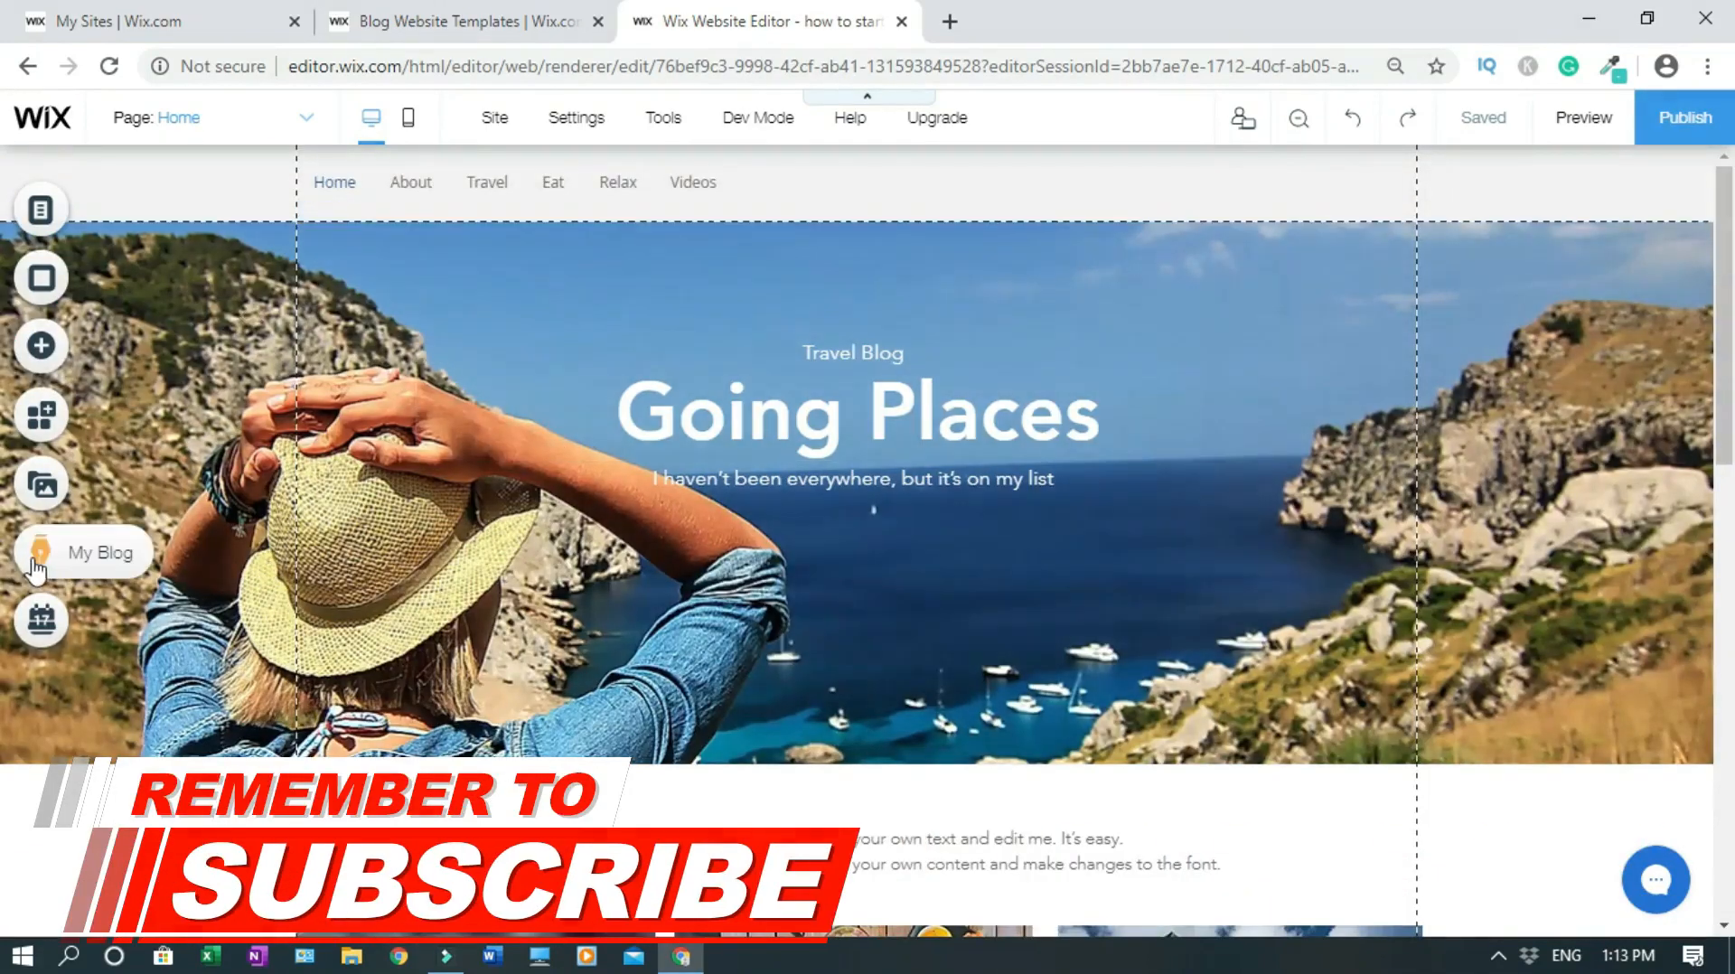
{"action": "left_click", "coordinate": [40, 563]}
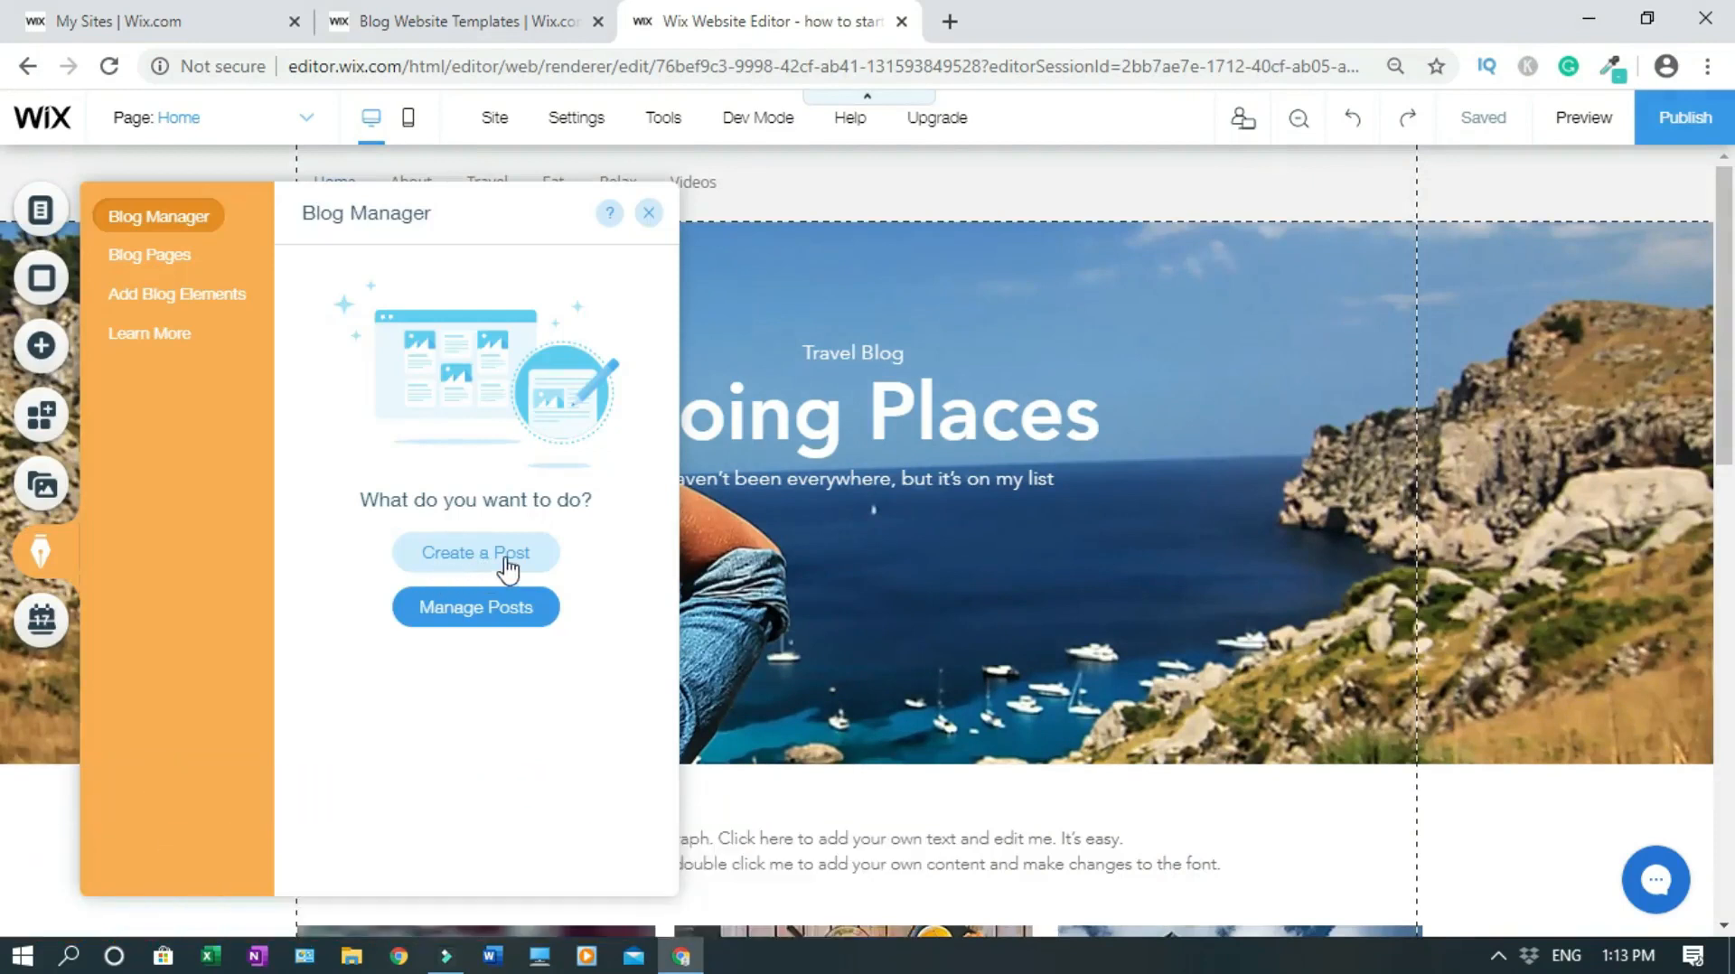
{"action": "left_click", "coordinate": [511, 557]}
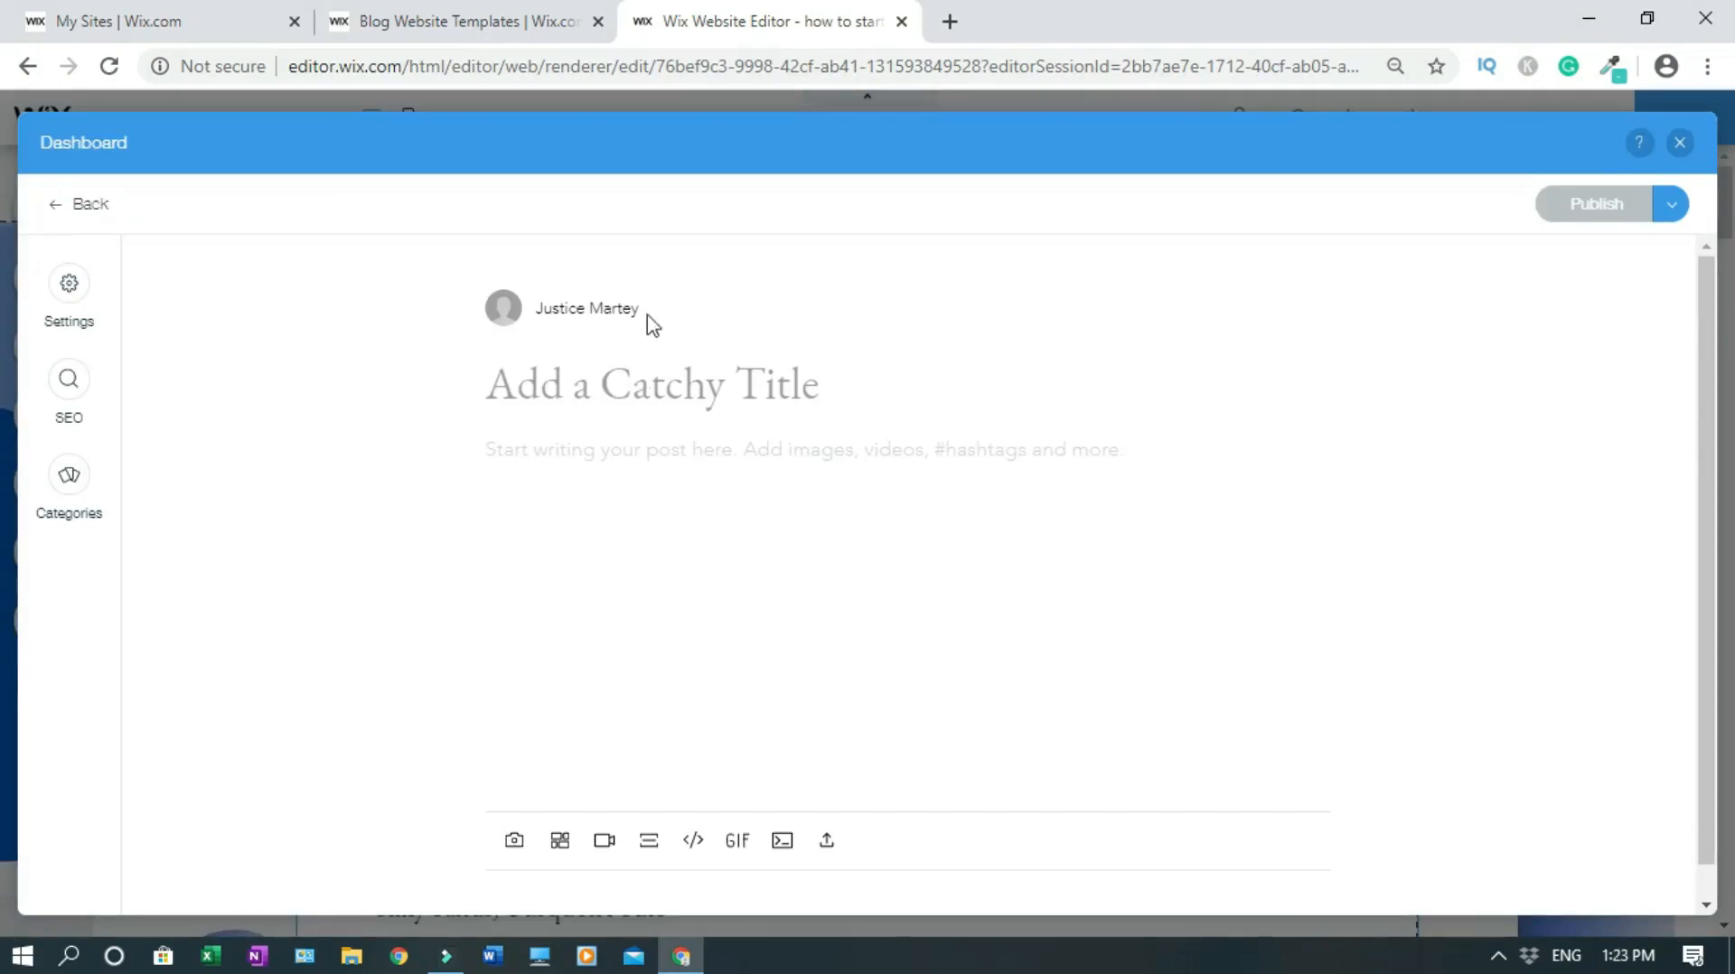
{"action": "left_click", "coordinate": [652, 378]}
{"action": "type", "text": "How"}
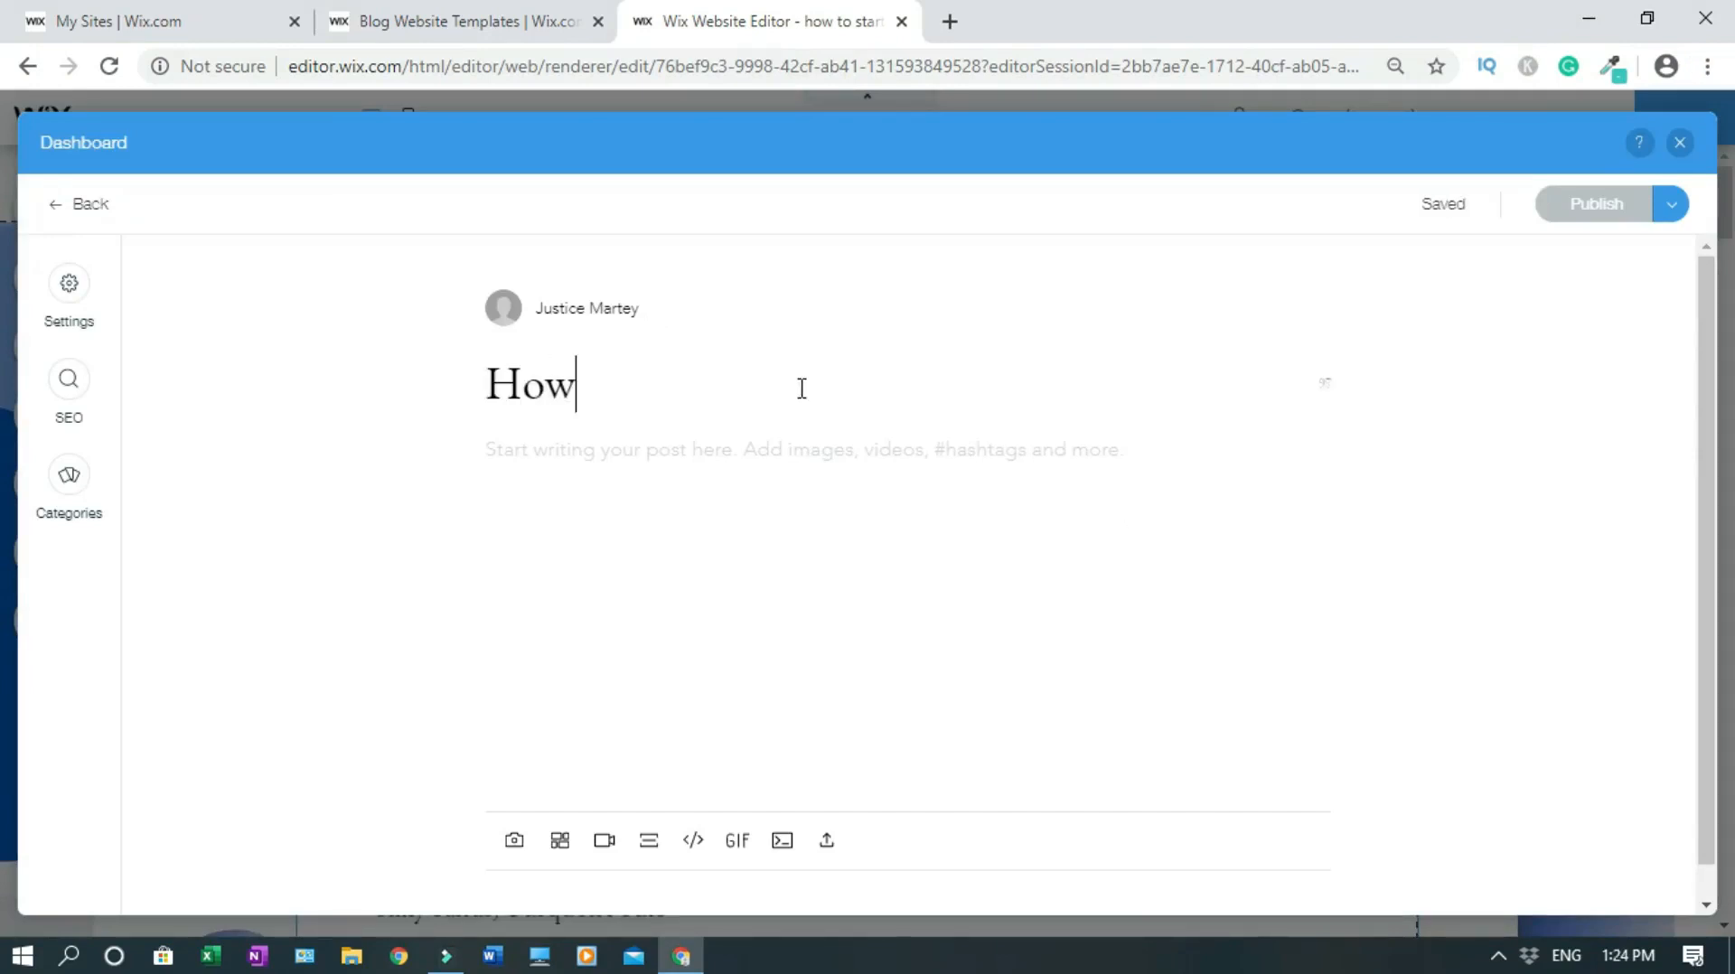
{"action": "type", "text": " to Start a Blog for Free"}
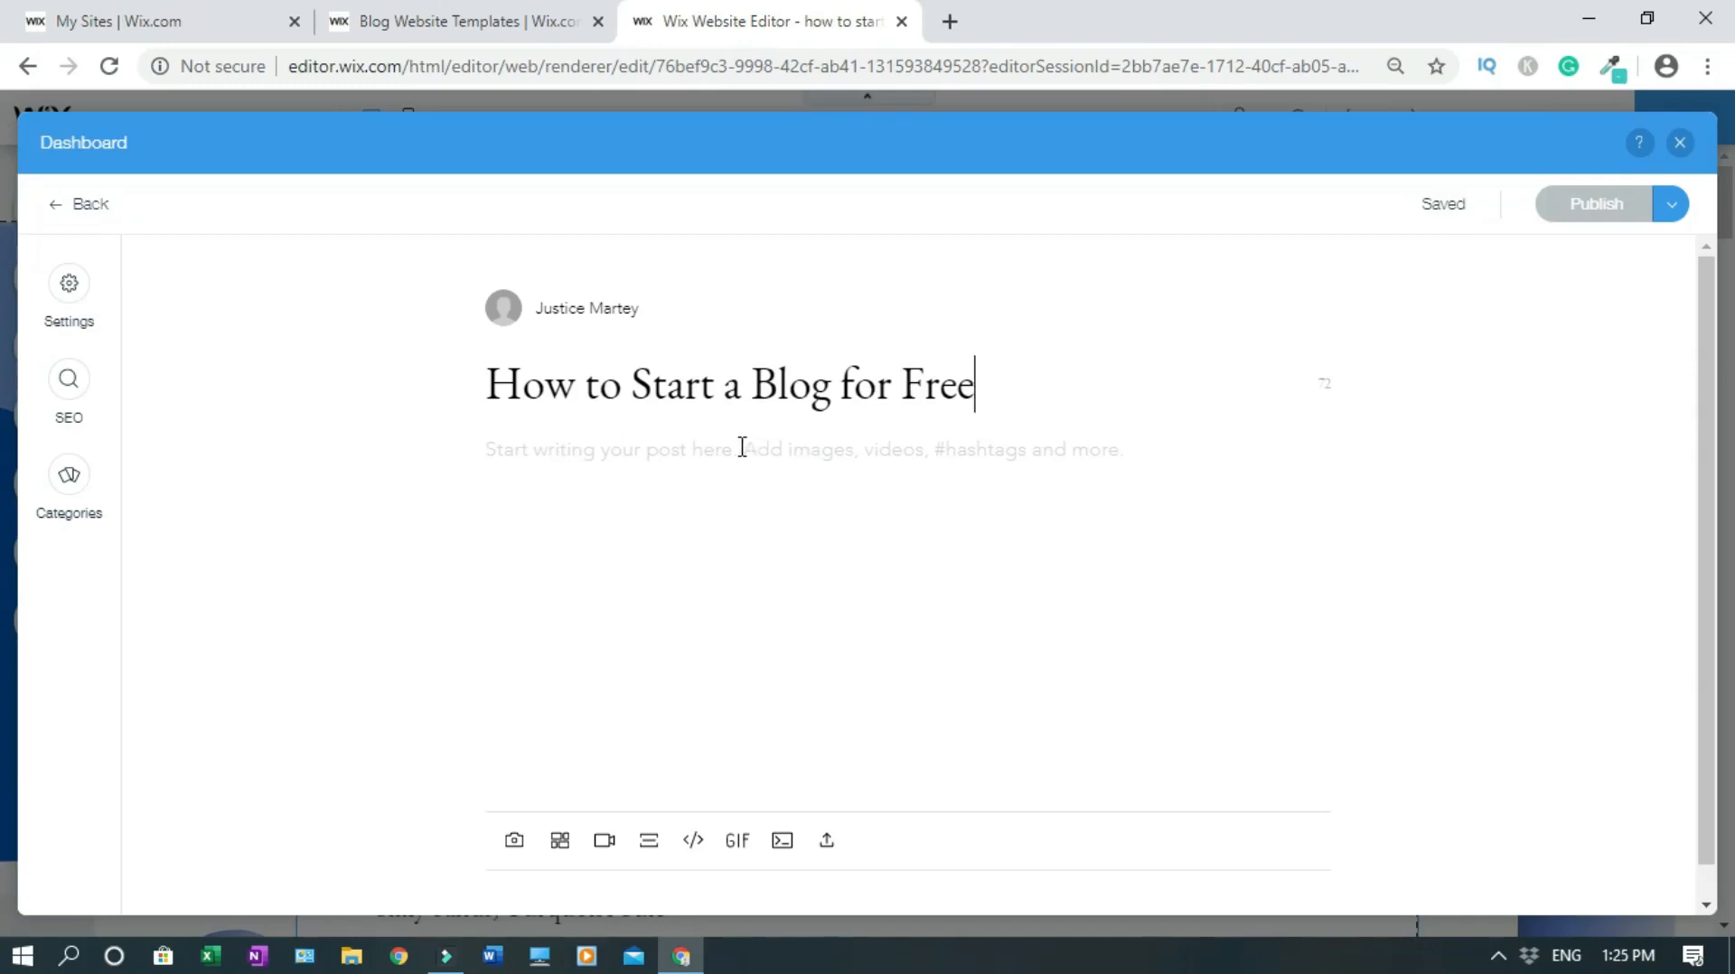
Step: Search Google for "lorem ipsum" in a new browser tab and copy the "Why do we use it?" paragraph from lipsum.com
{"action": "left_click", "coordinate": [950, 21]}
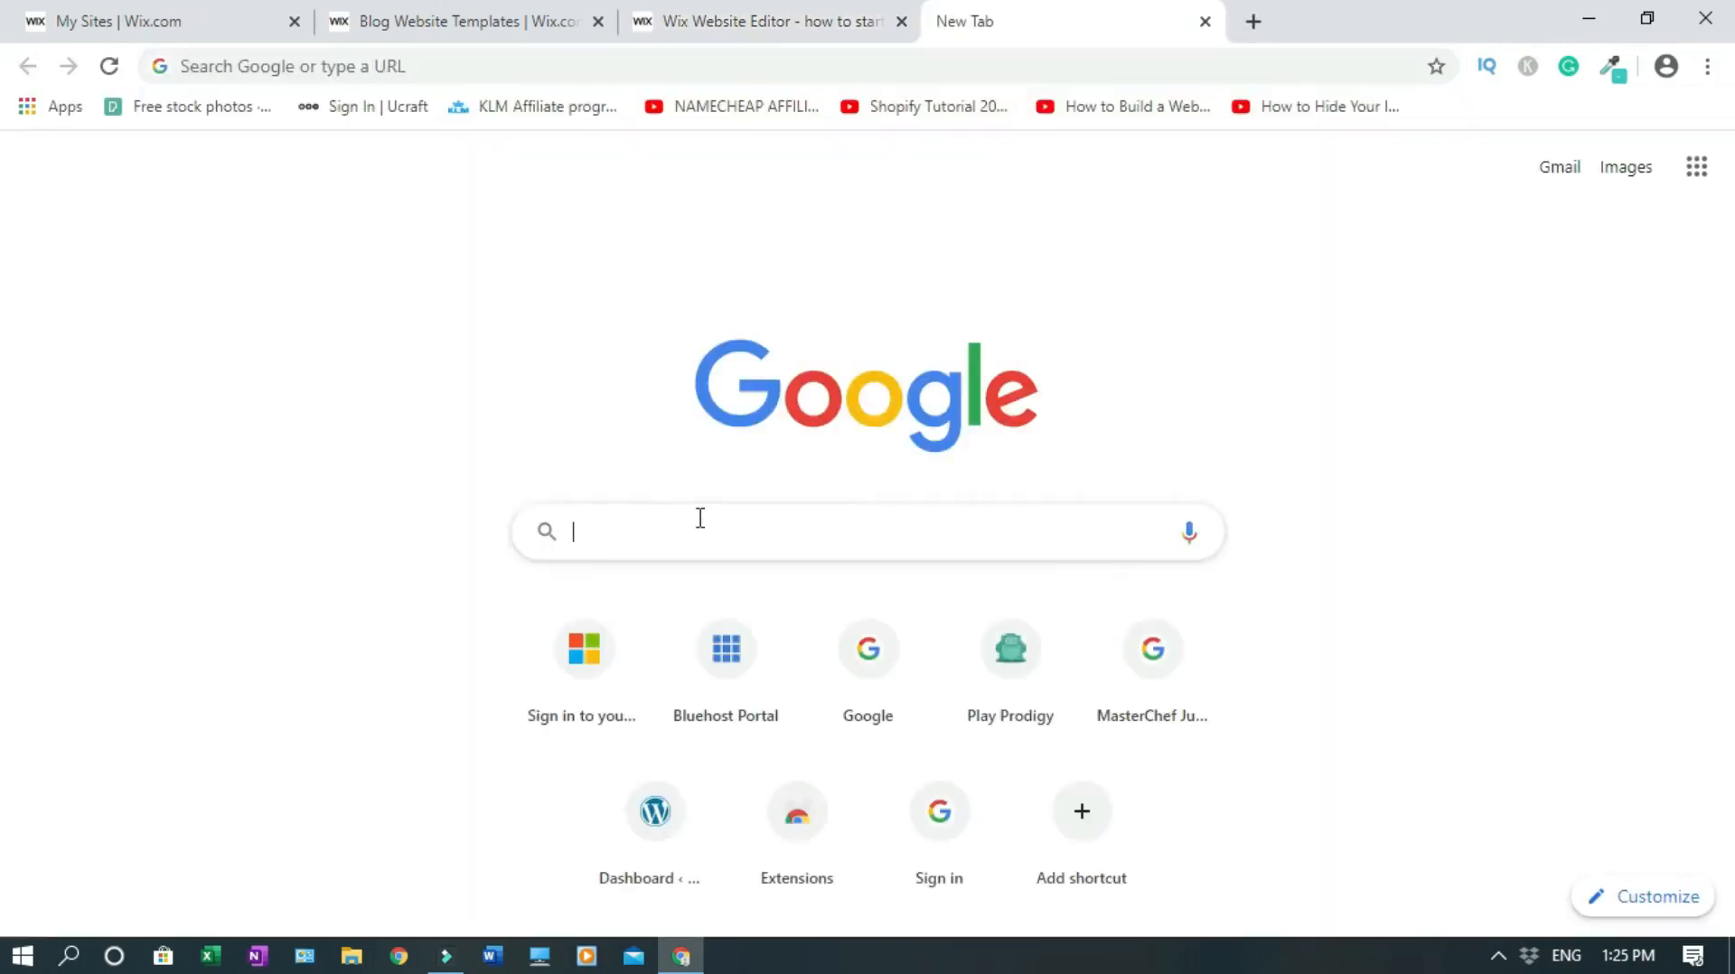
{"action": "type", "text": "lorem ipsum"}
{"action": "key", "text": "Return"}
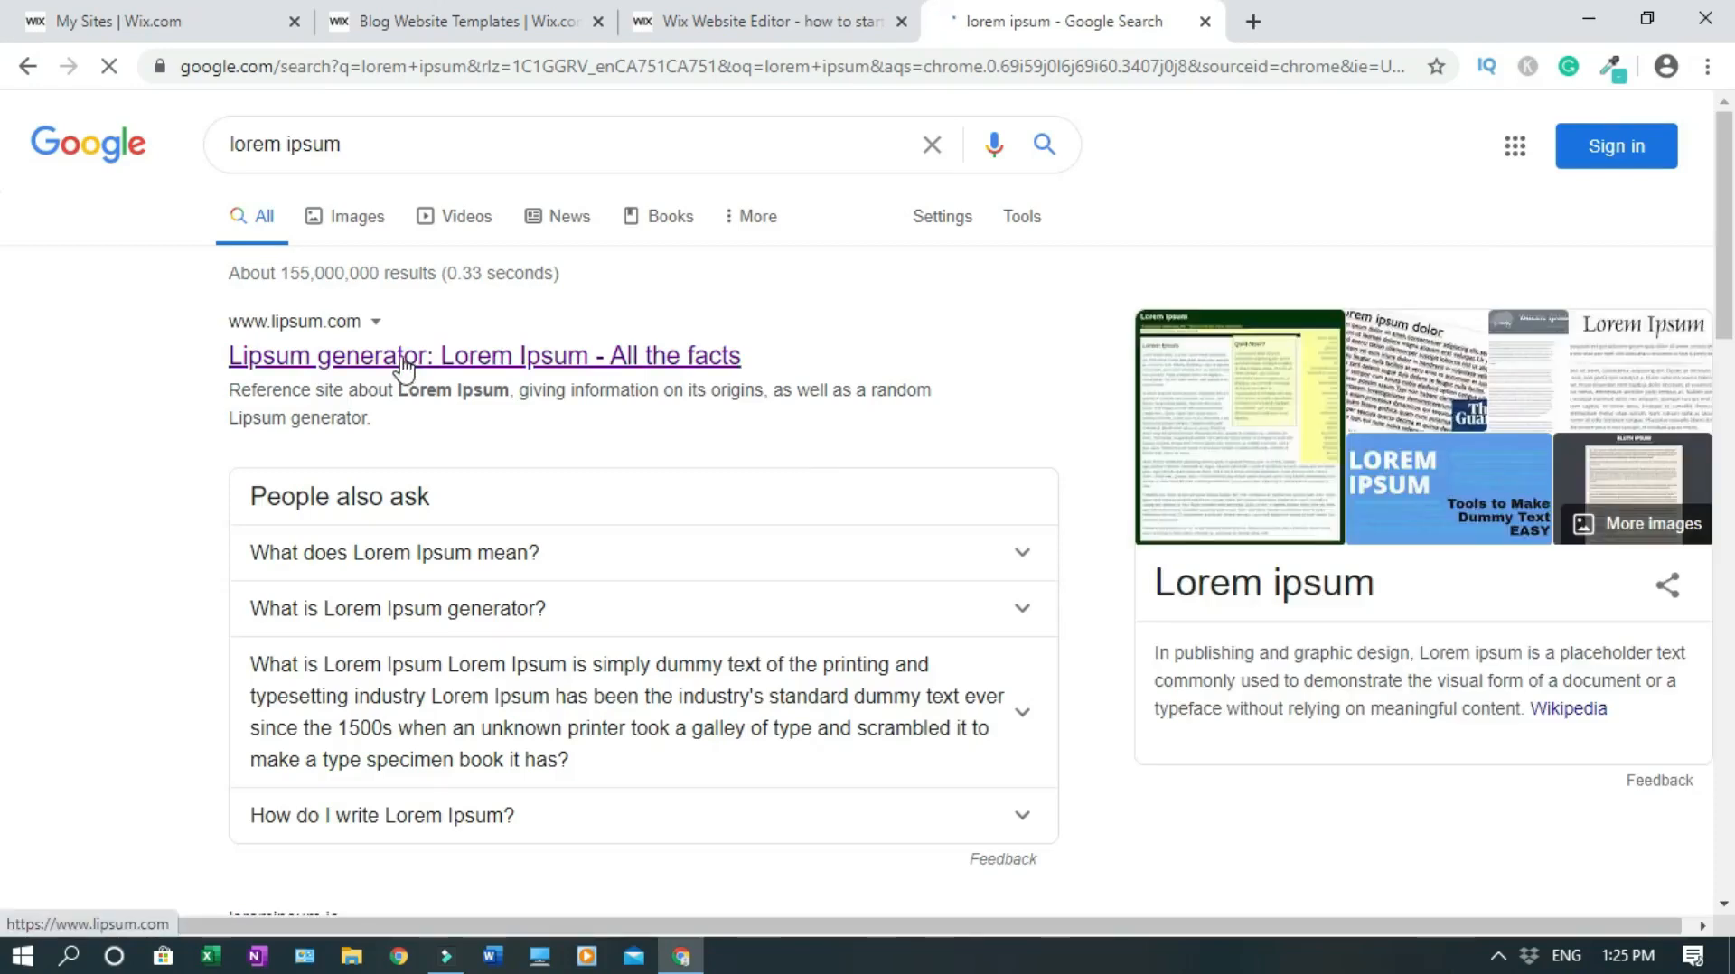
{"action": "left_click", "coordinate": [404, 357]}
{"action": "double_click", "coordinate": [1008, 715]}
{"action": "triple_click", "coordinate": [1008, 715]}
{"action": "key", "text": "ctrl+c"}
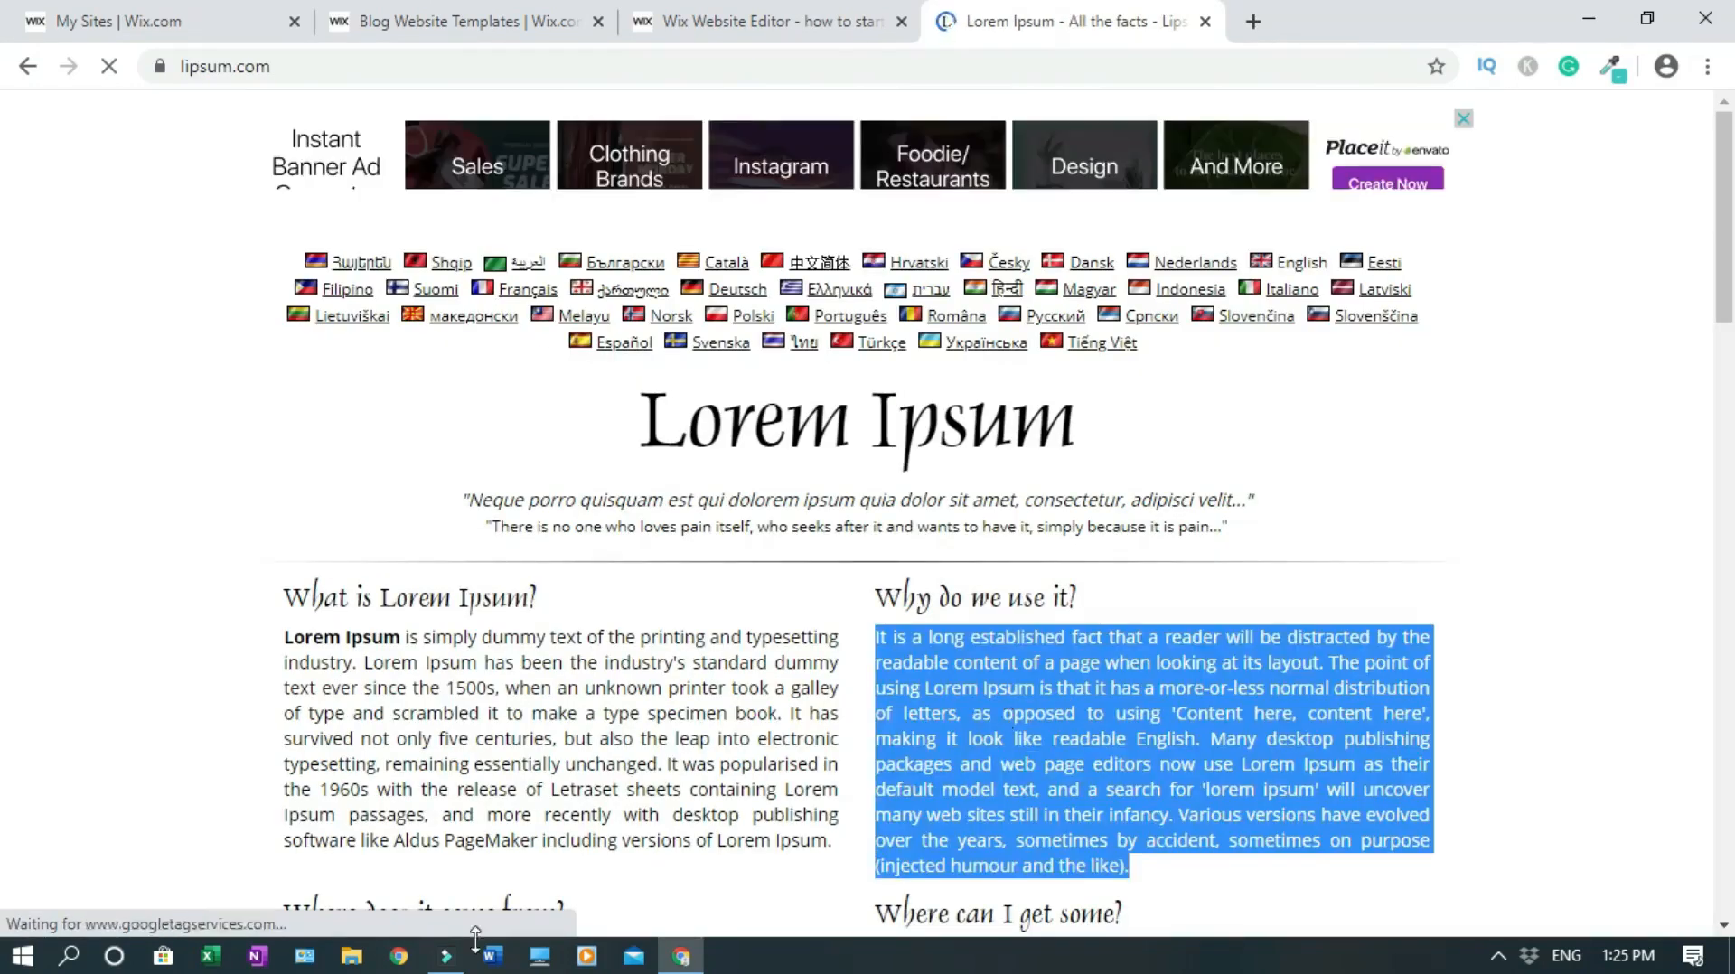
Step: Return to the blog post in the Wix editor and paste the copied paragraph twice as its body text
{"action": "left_click", "coordinate": [743, 23]}
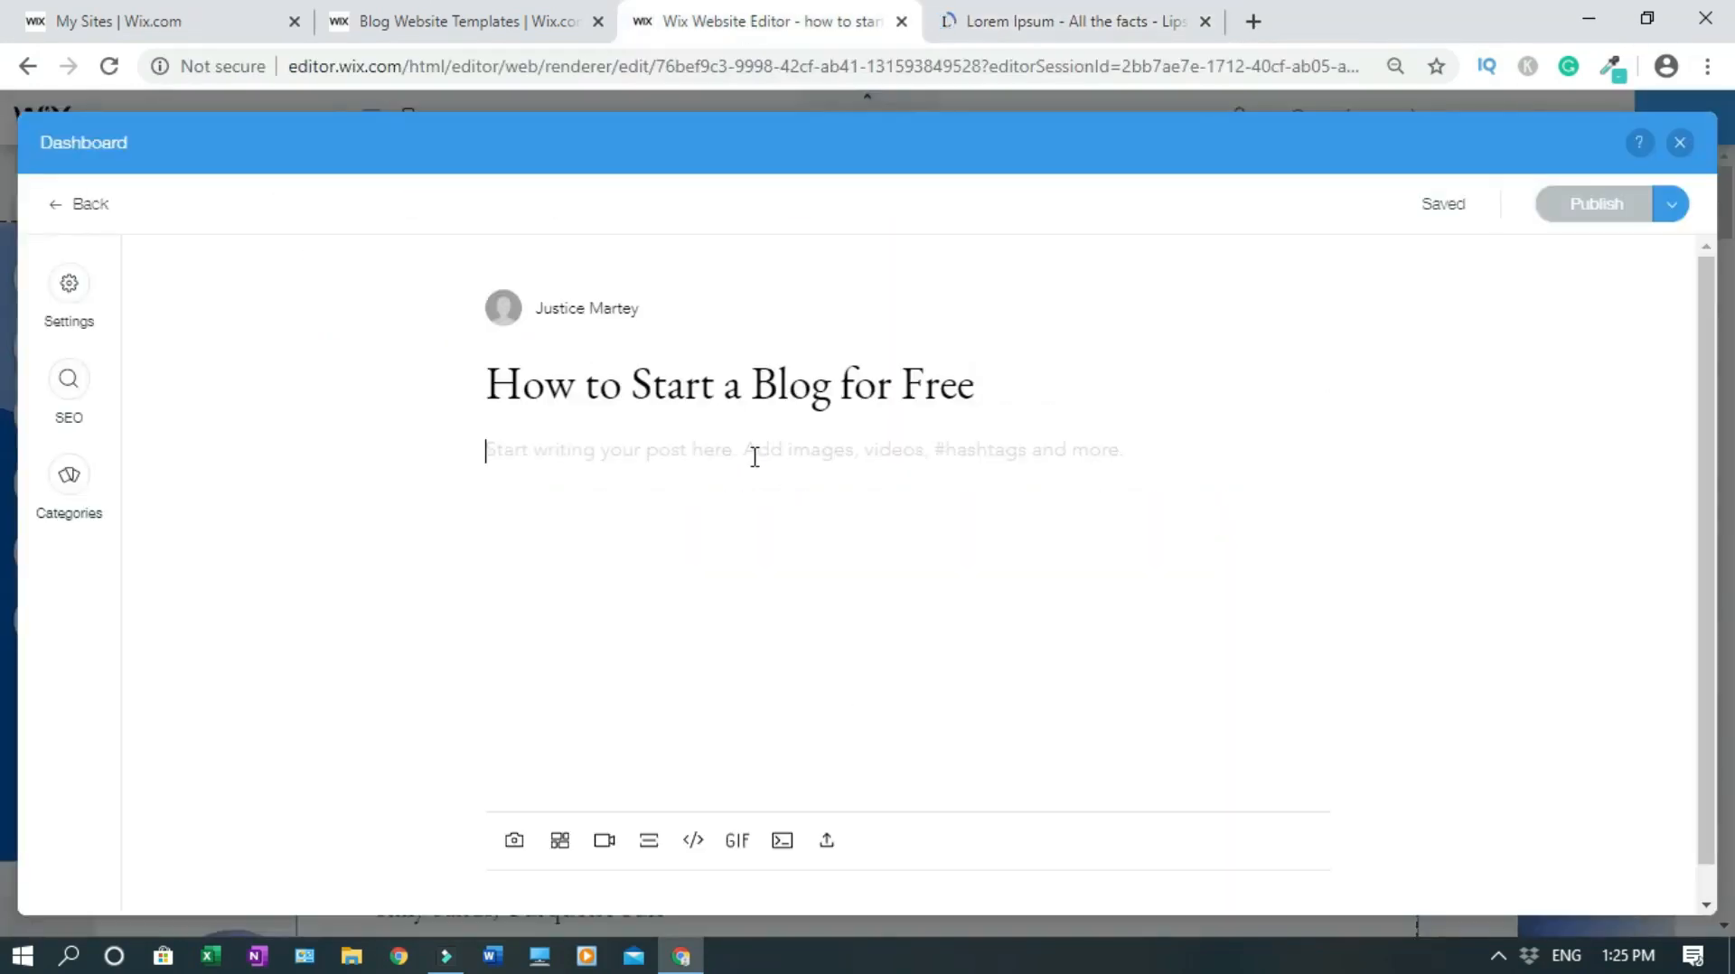
{"action": "key", "text": "ctrl+v"}
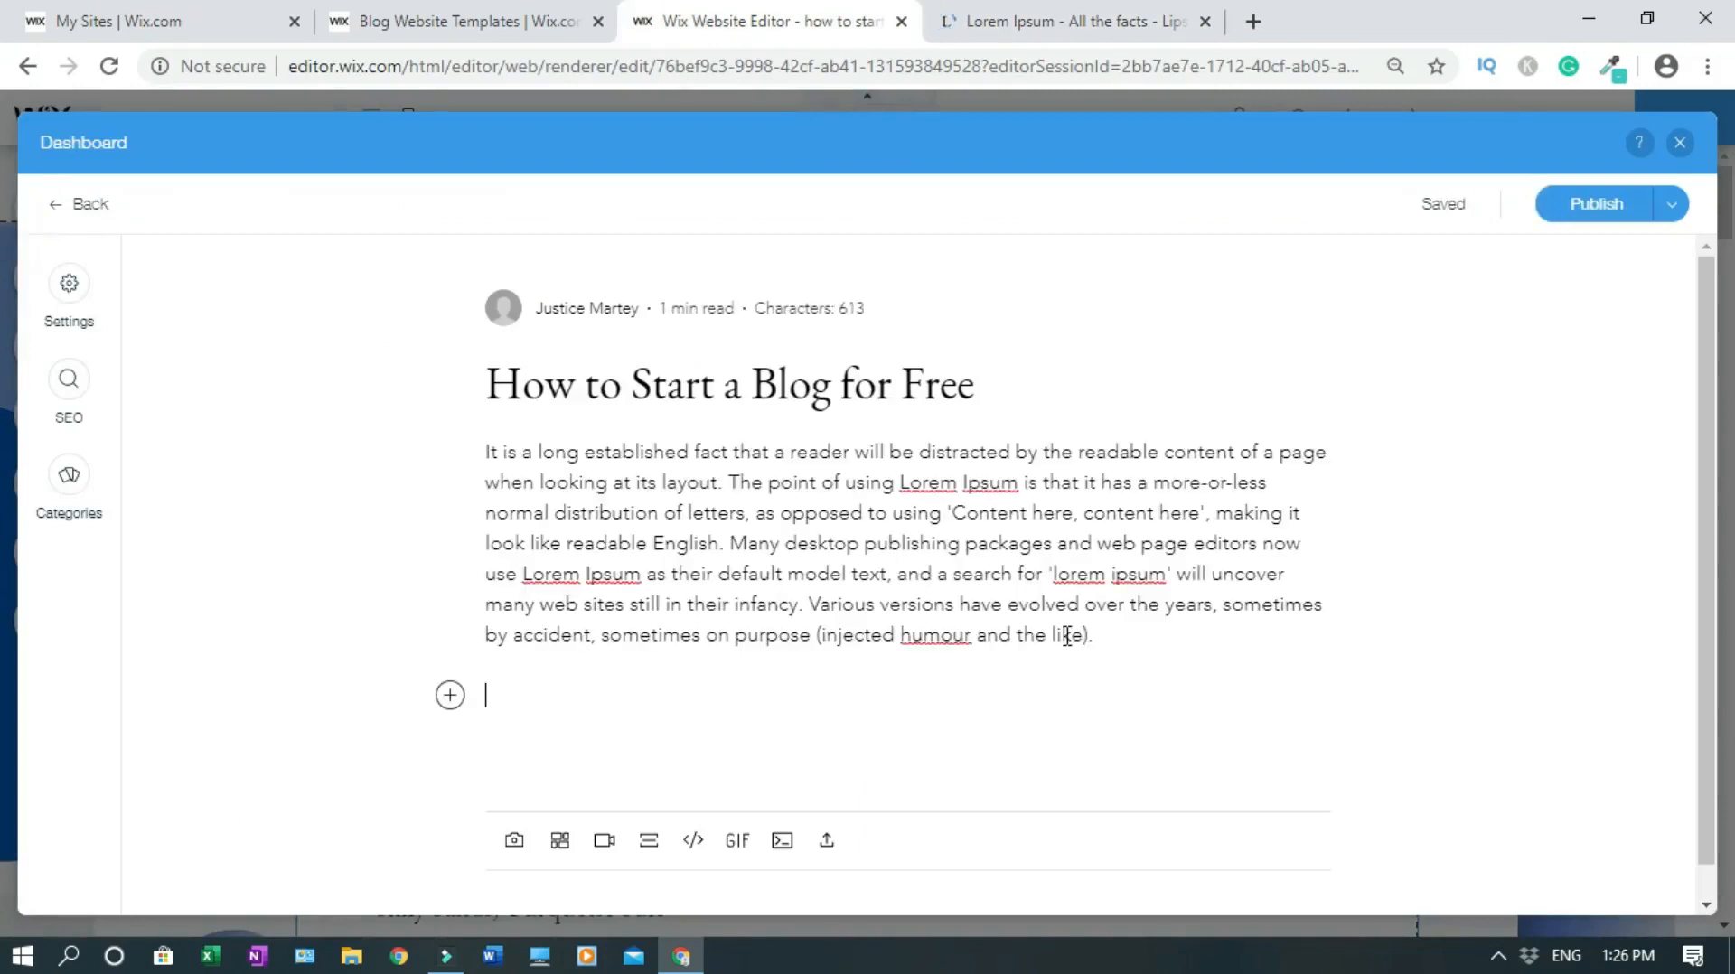
{"action": "key", "text": "ctrl+v"}
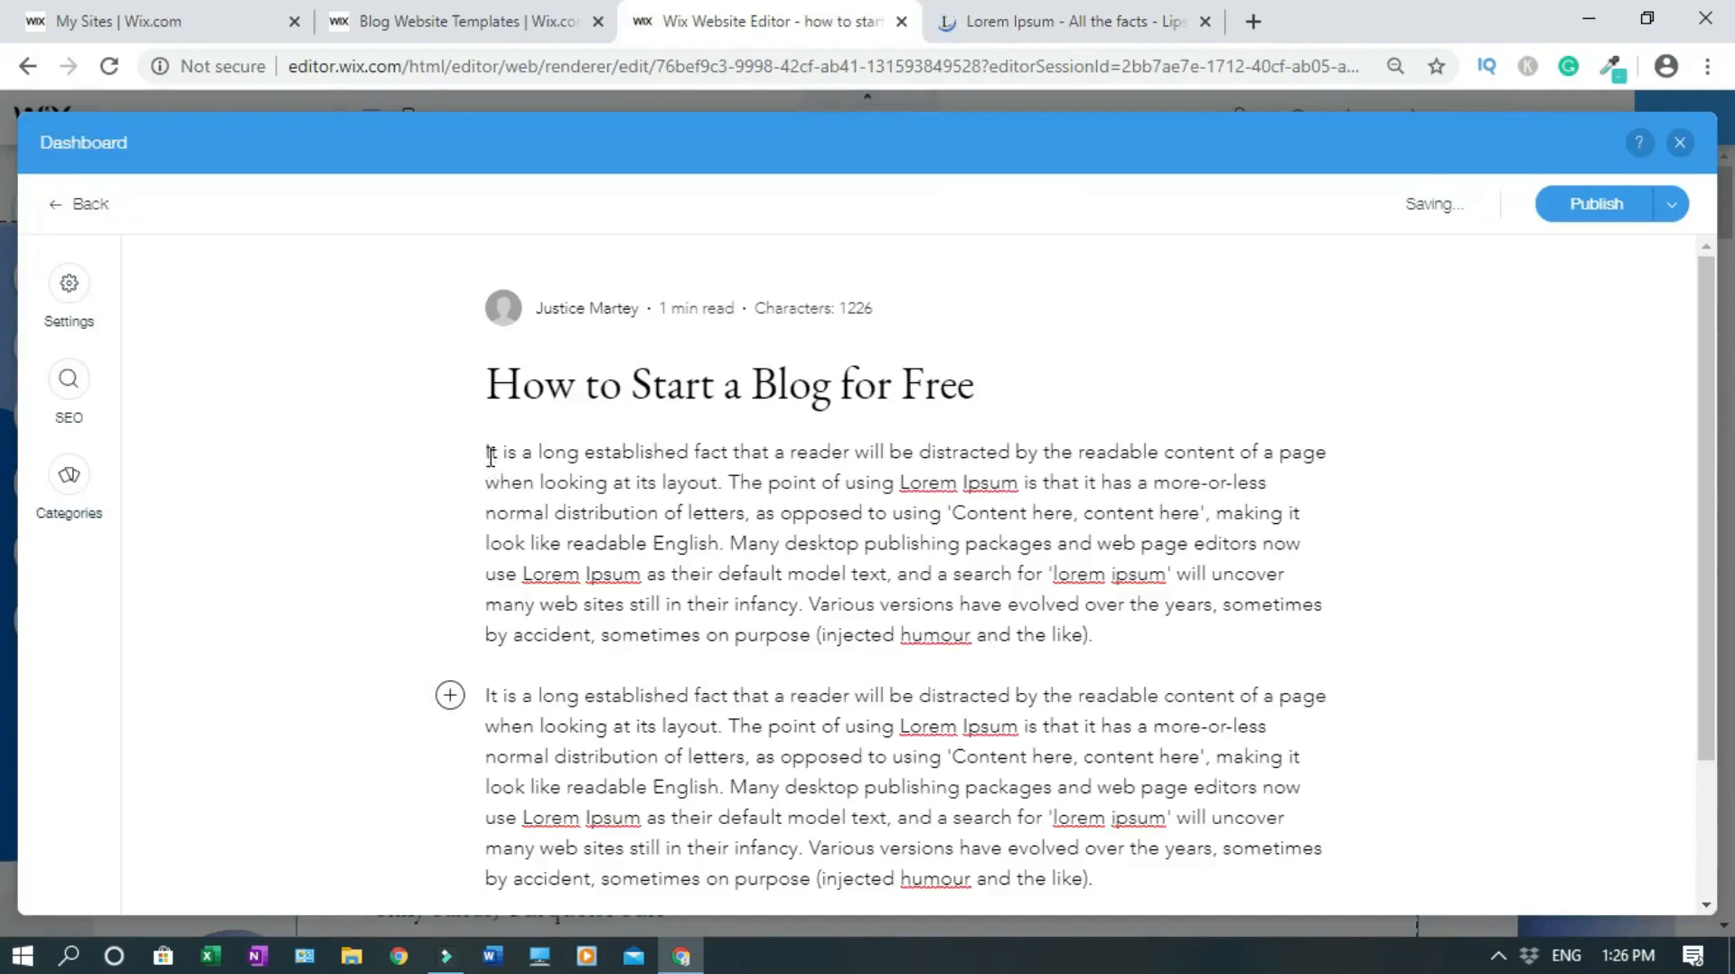
Step: Start adding an image above the post's first paragraph and search Media from Wix for "blogging"
{"action": "left_click", "coordinate": [488, 446]}
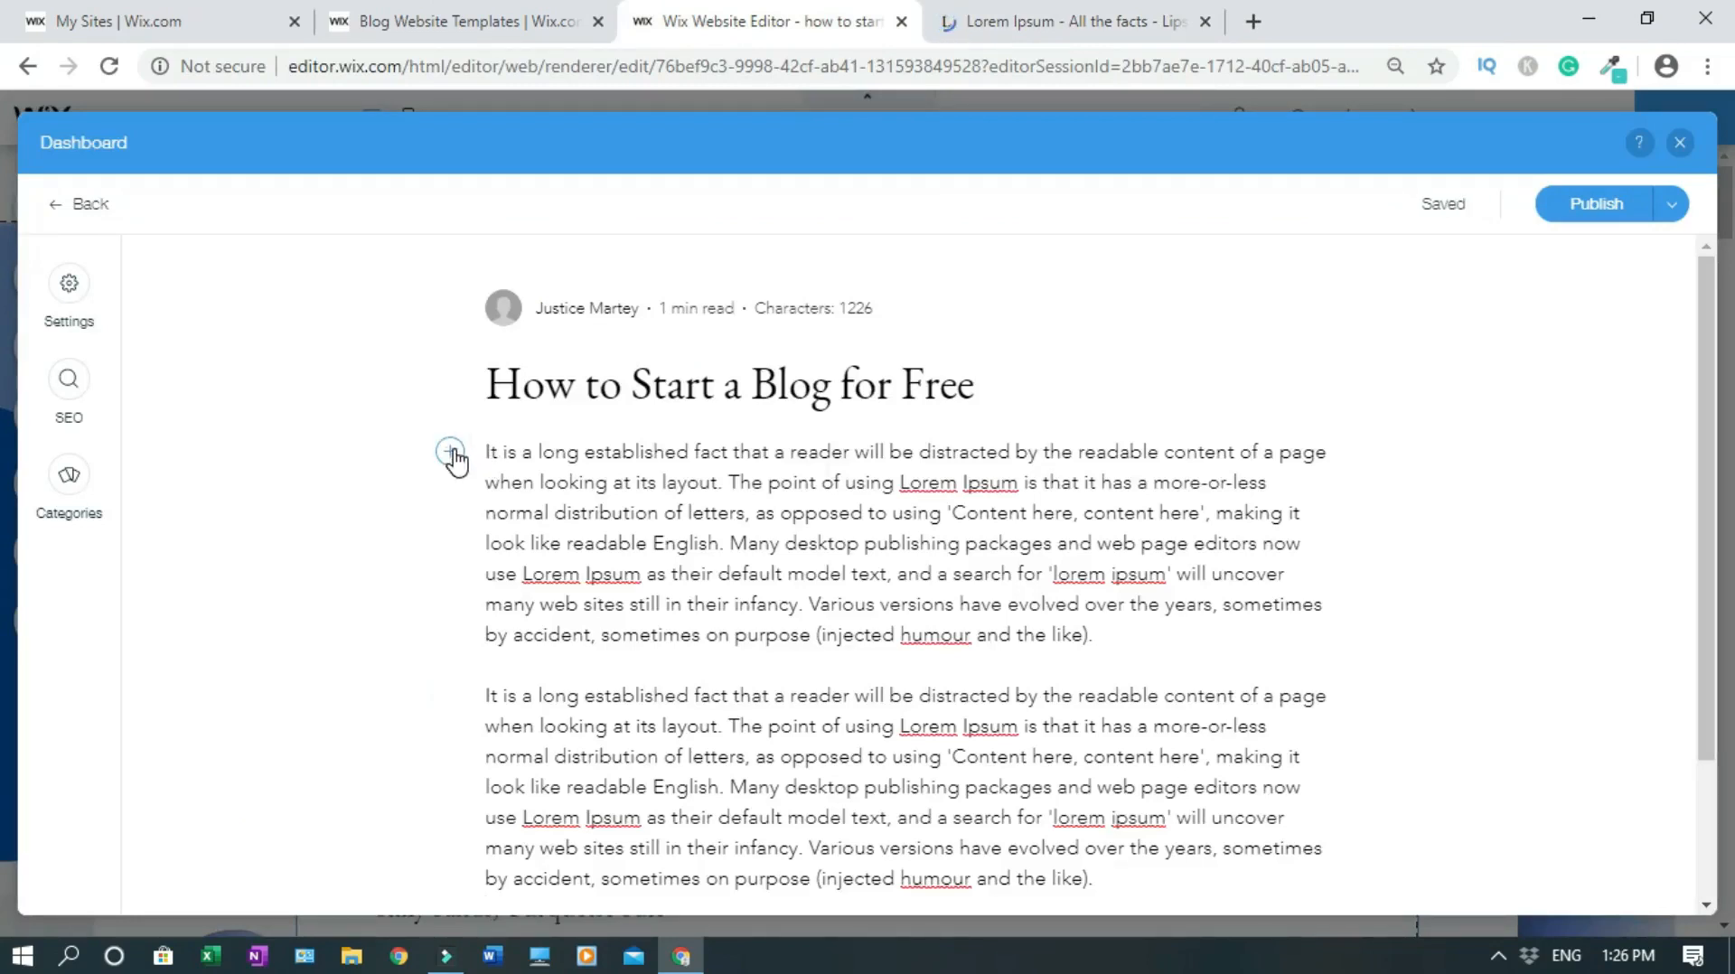
{"action": "left_click", "coordinate": [451, 451]}
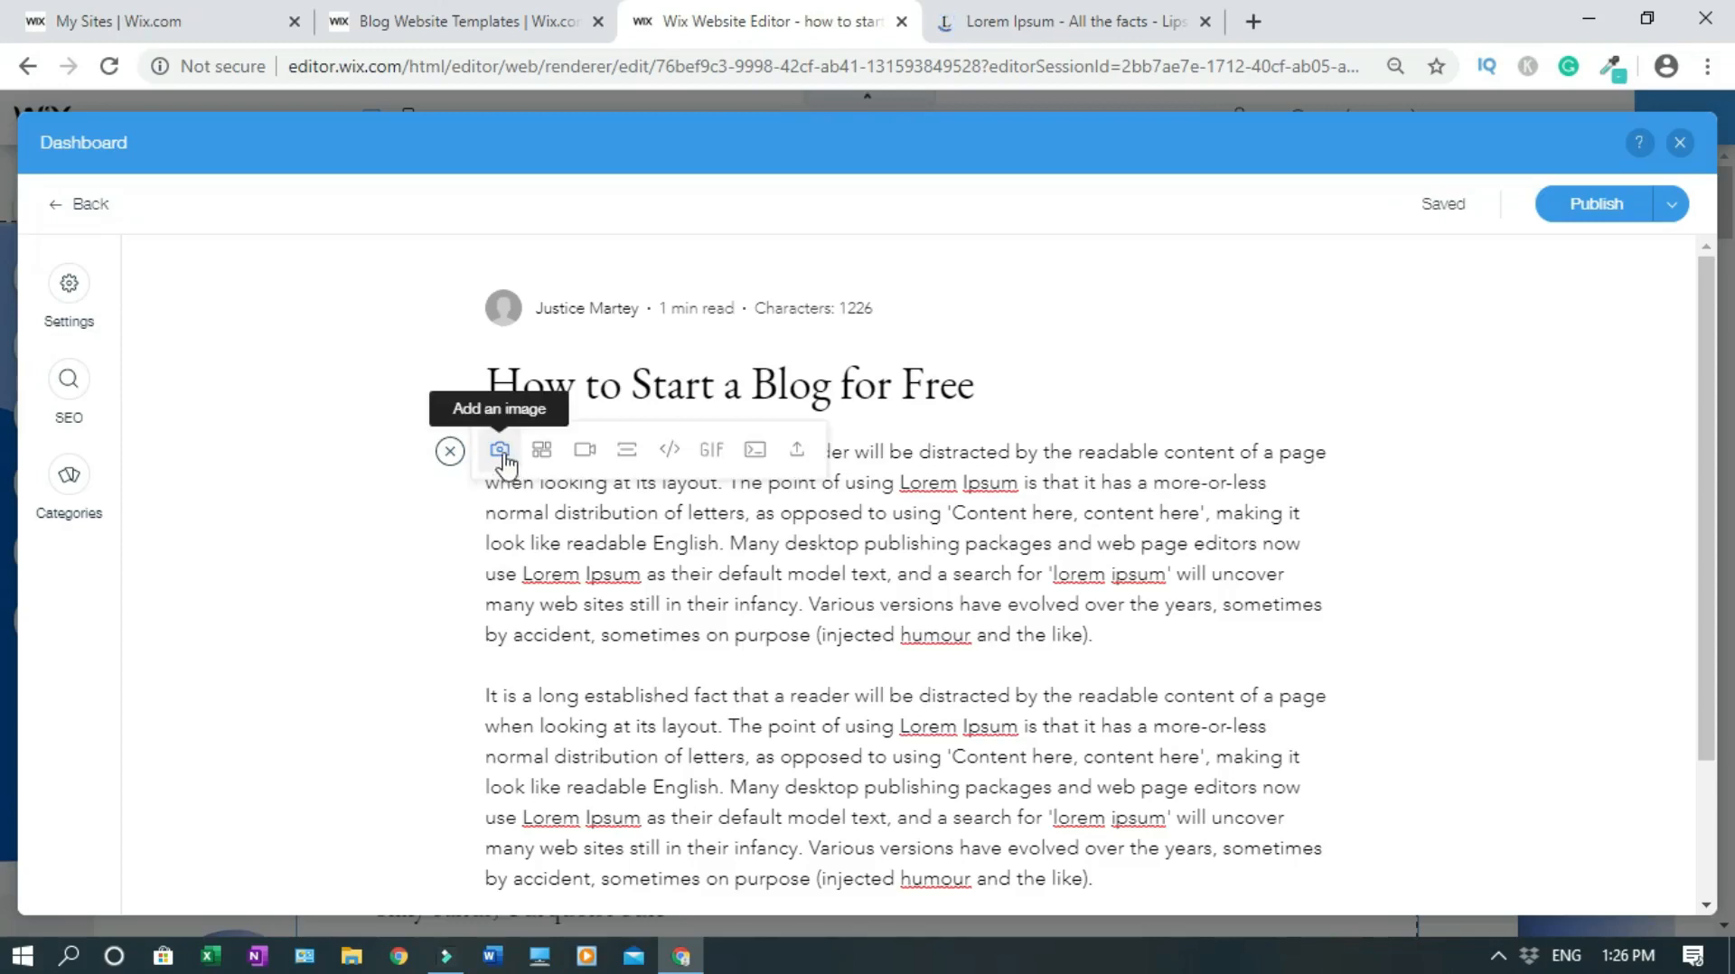
{"action": "left_click", "coordinate": [504, 457]}
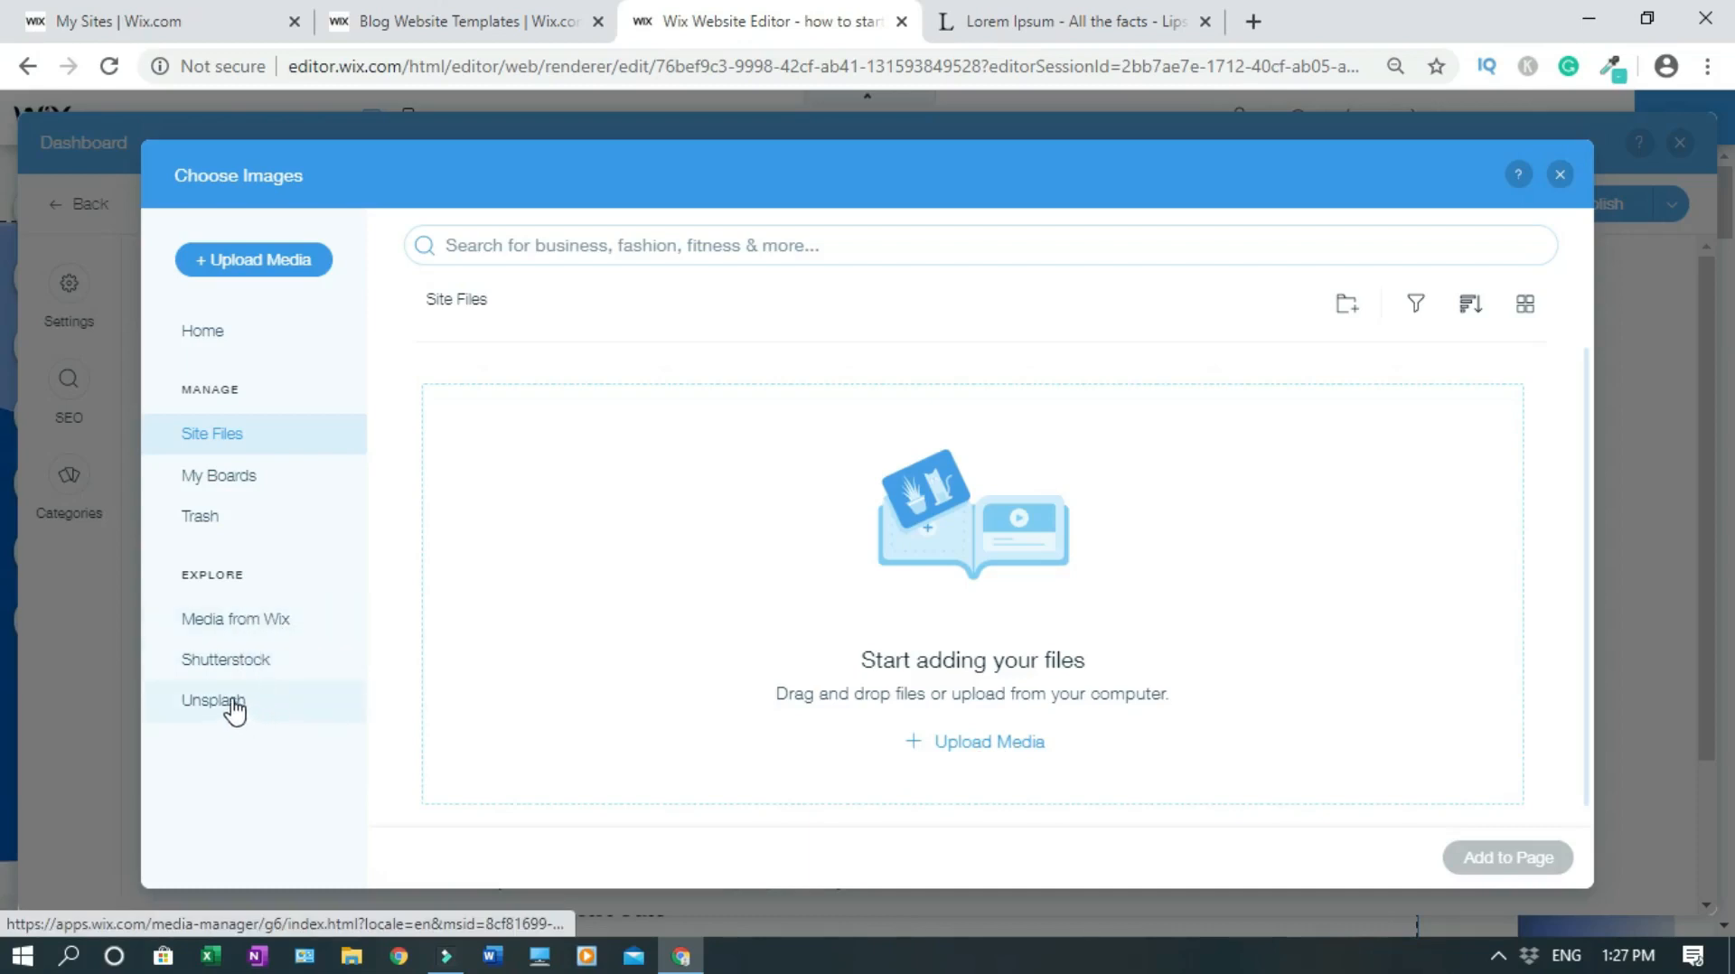
{"action": "left_click", "coordinate": [259, 624]}
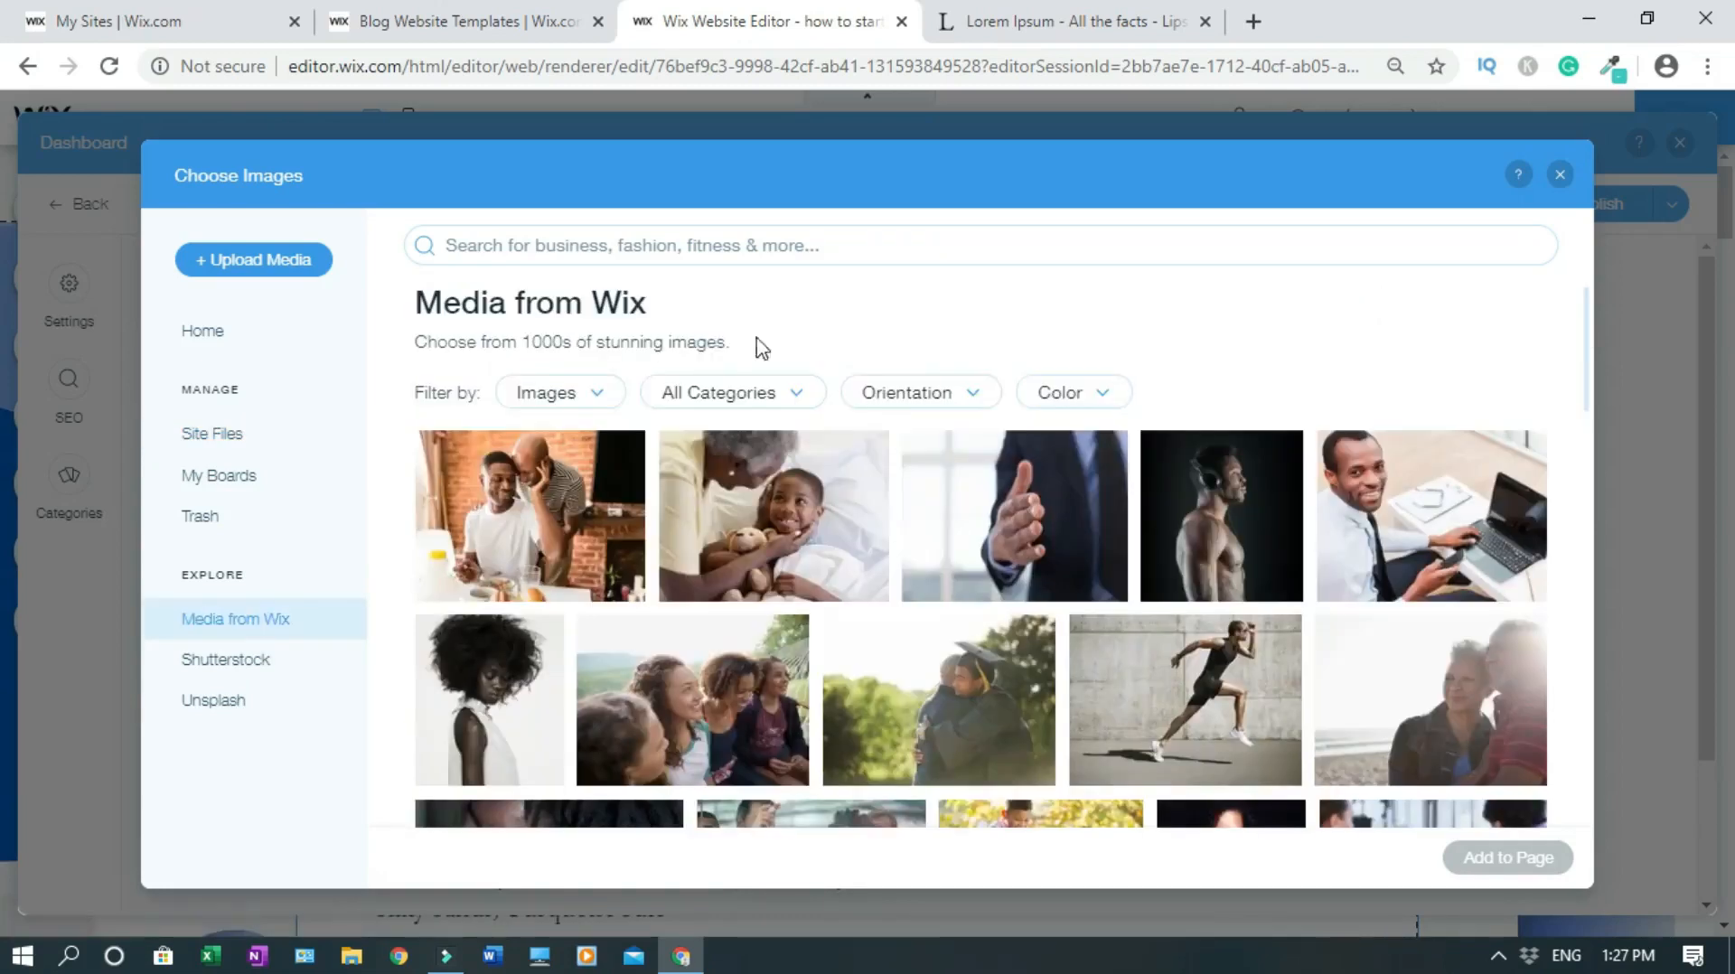
{"action": "left_click", "coordinate": [692, 245]}
{"action": "type", "text": "blogging"}
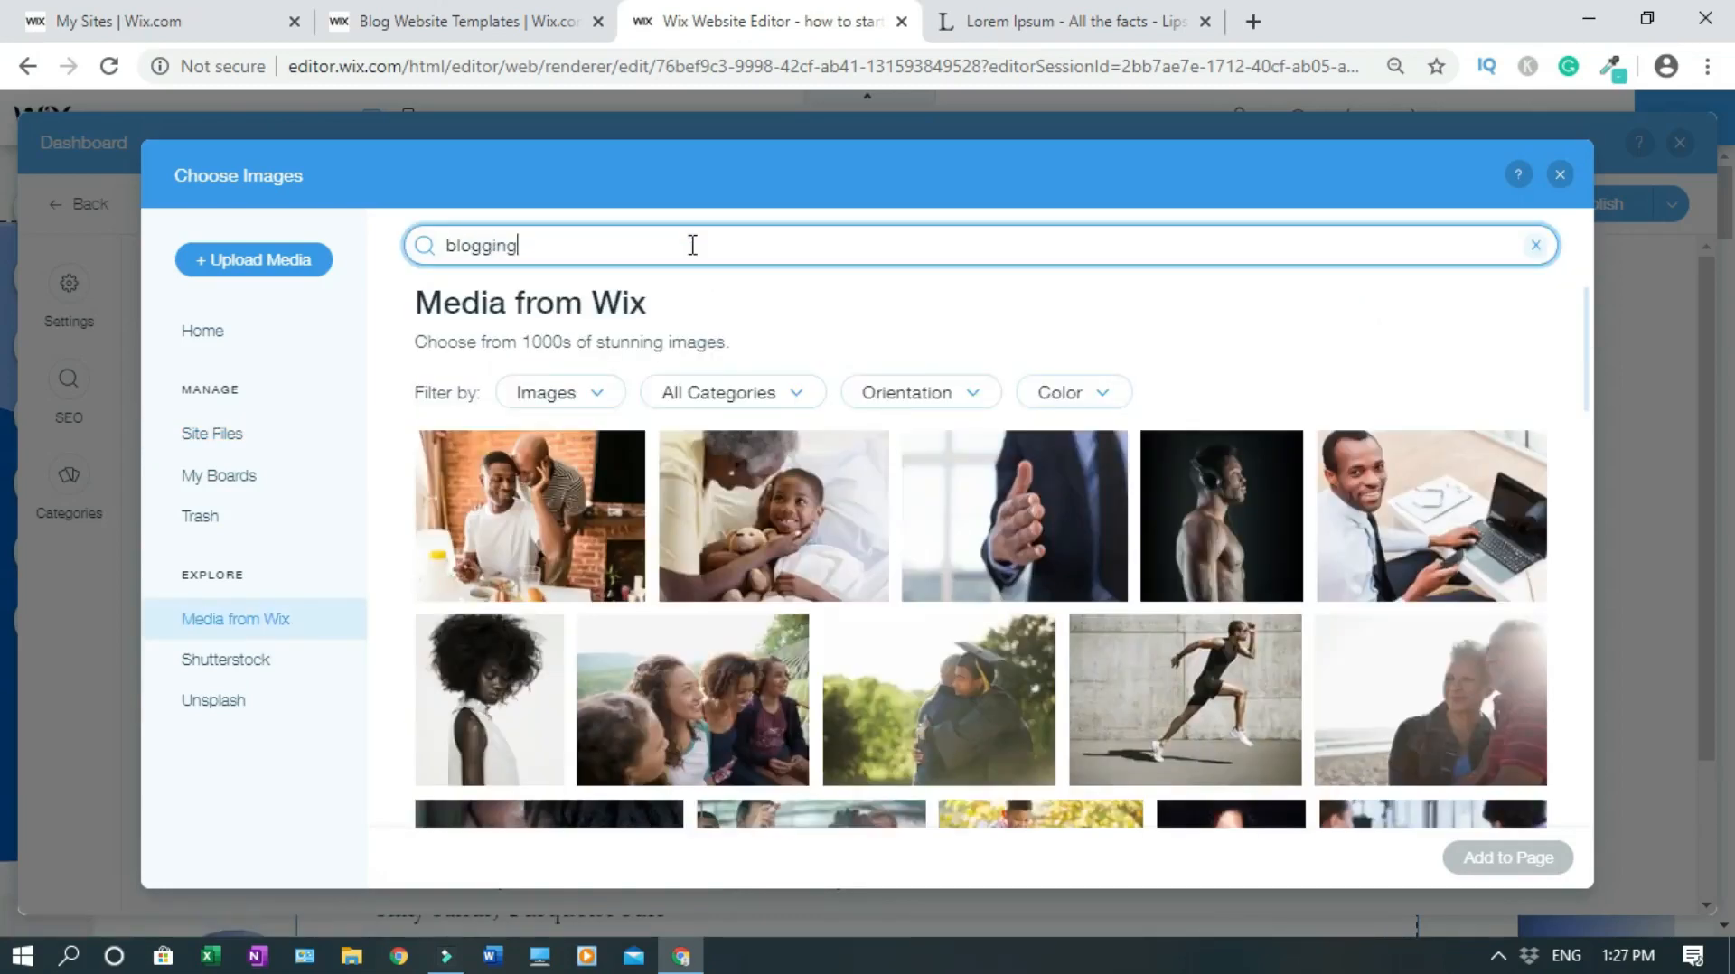
{"action": "key", "text": "Return"}
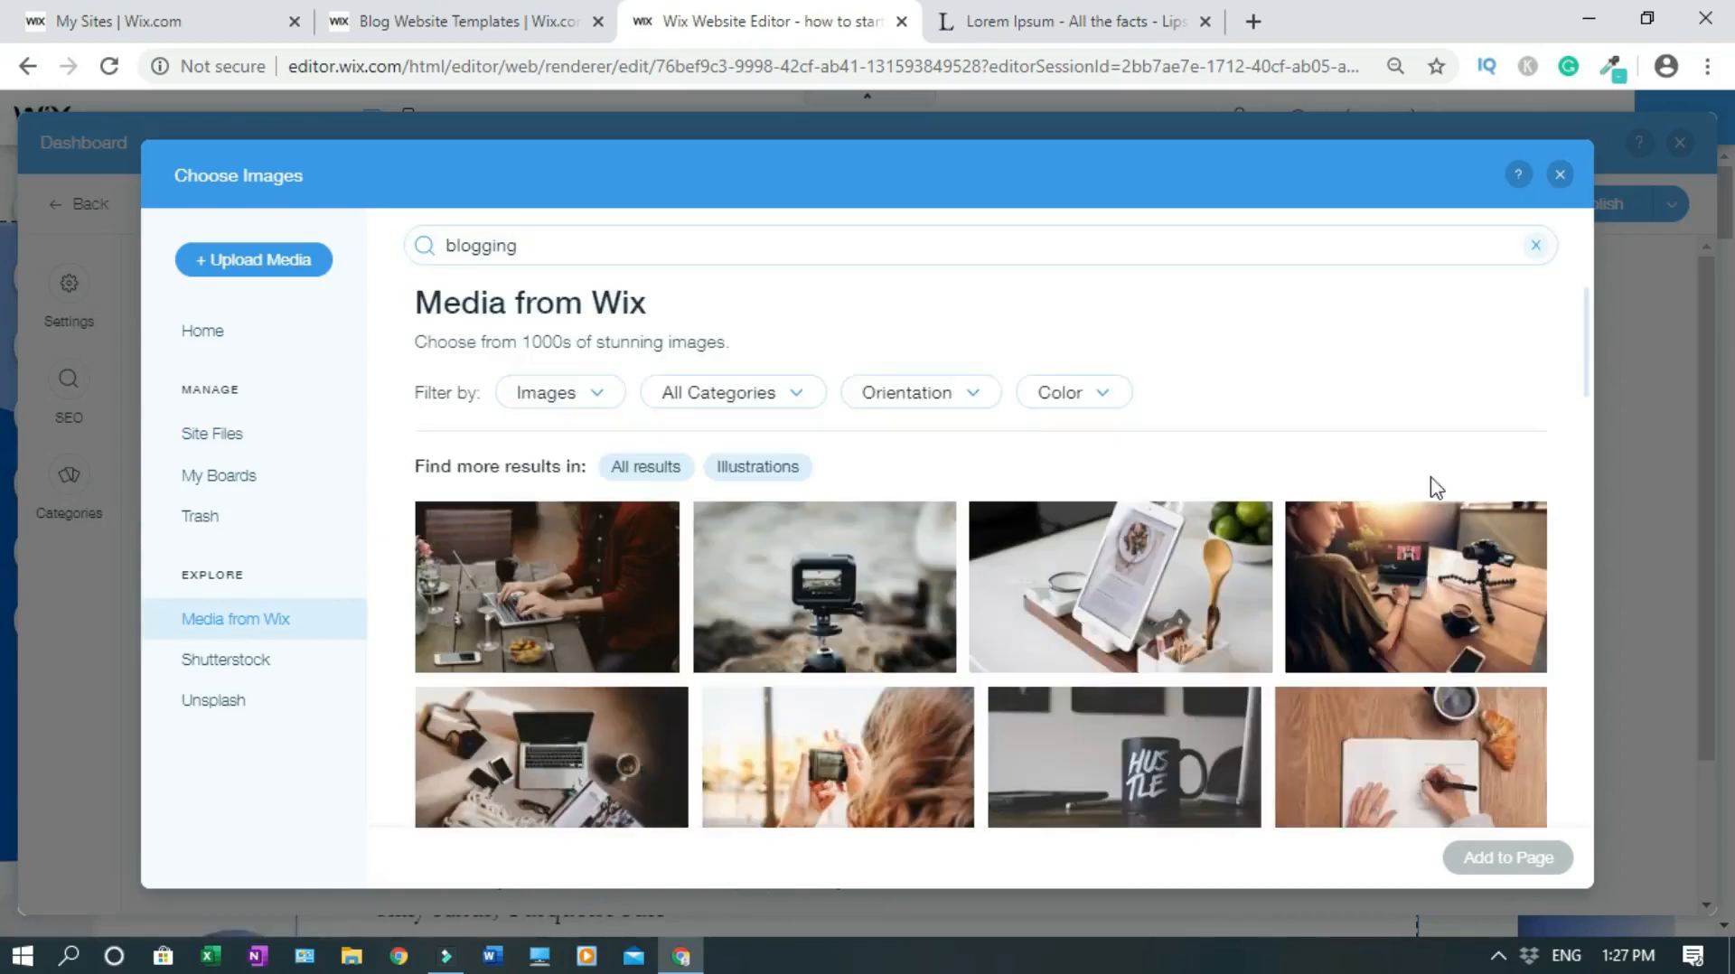
Step: Insert the "Hands on Deck" photo of hands typing on a laptop into the post
{"action": "scroll", "coordinate": [1580, 479], "scroll_direction": "down", "scroll_amount": 10}
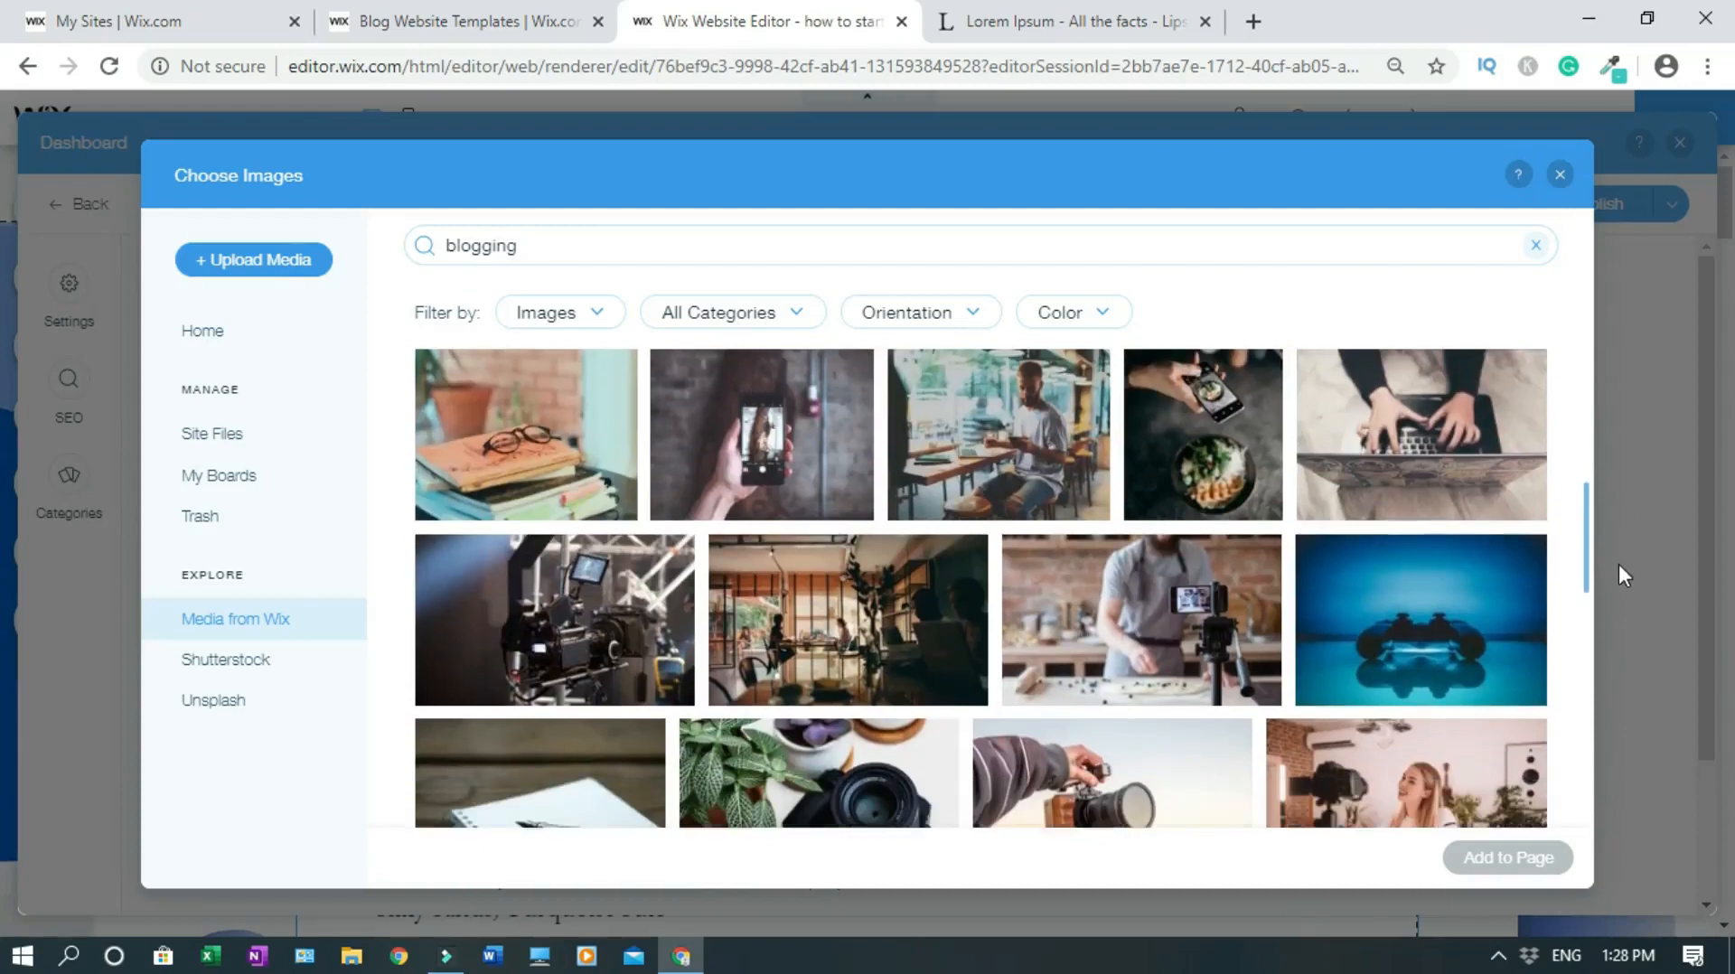
{"action": "scroll", "coordinate": [1625, 606], "scroll_direction": "down", "scroll_amount": 2}
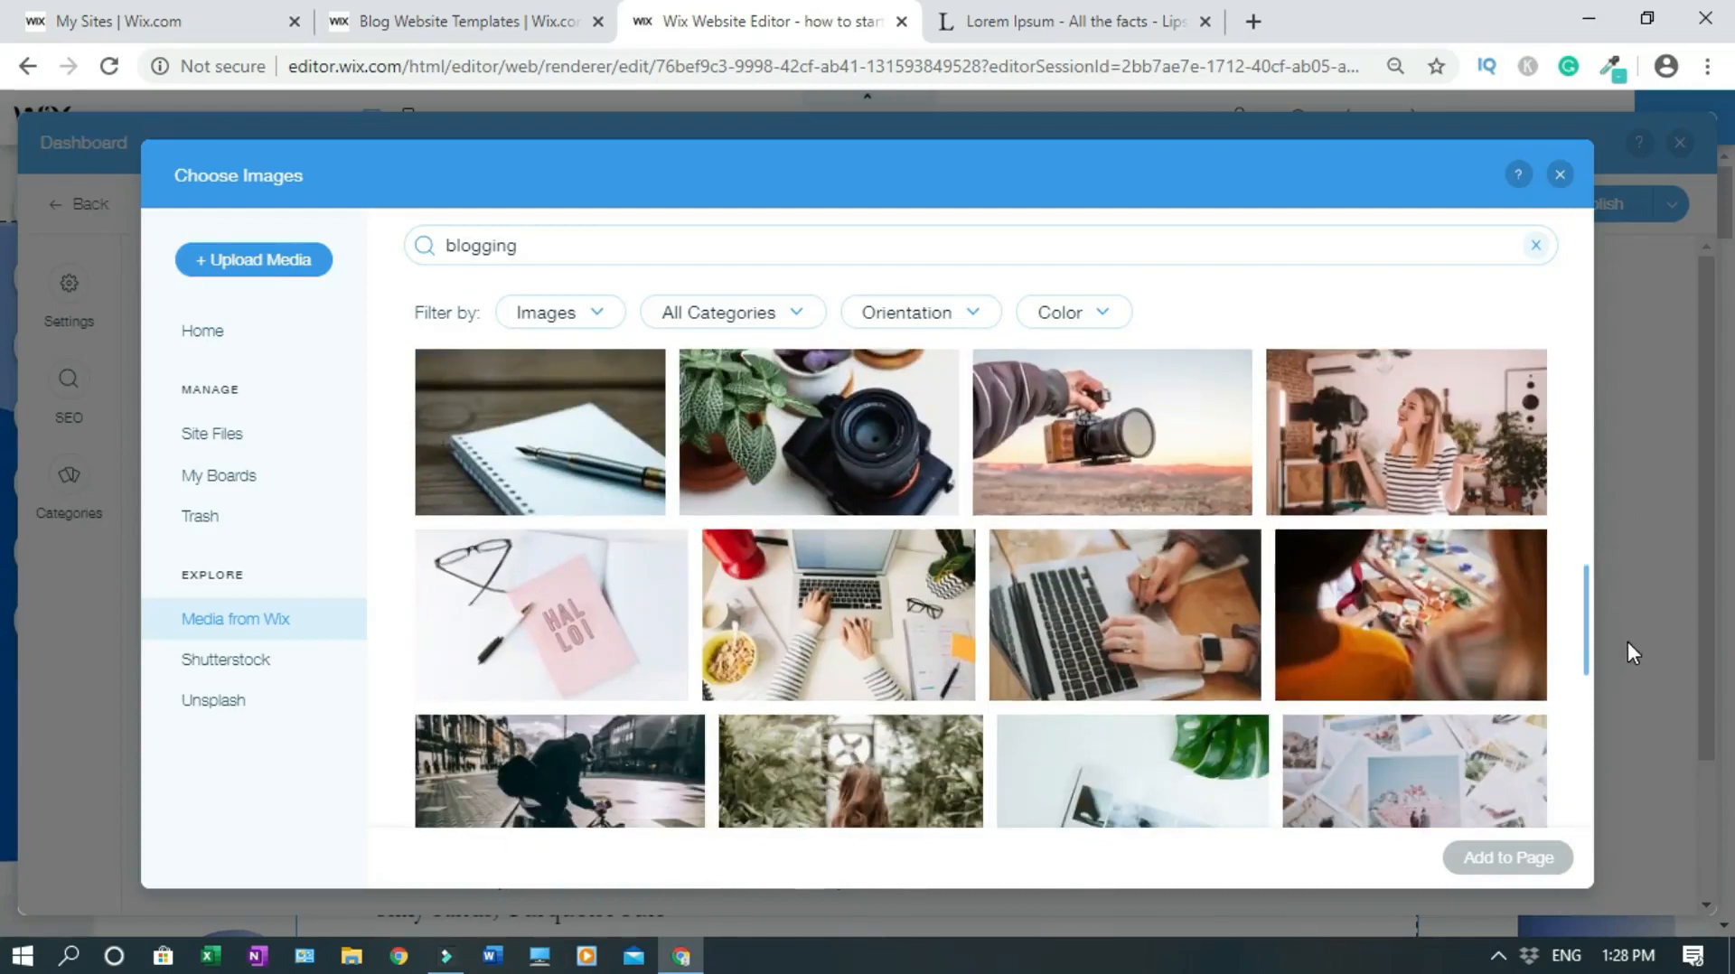
{"action": "scroll", "coordinate": [1629, 644], "scroll_direction": "down", "scroll_amount": 1}
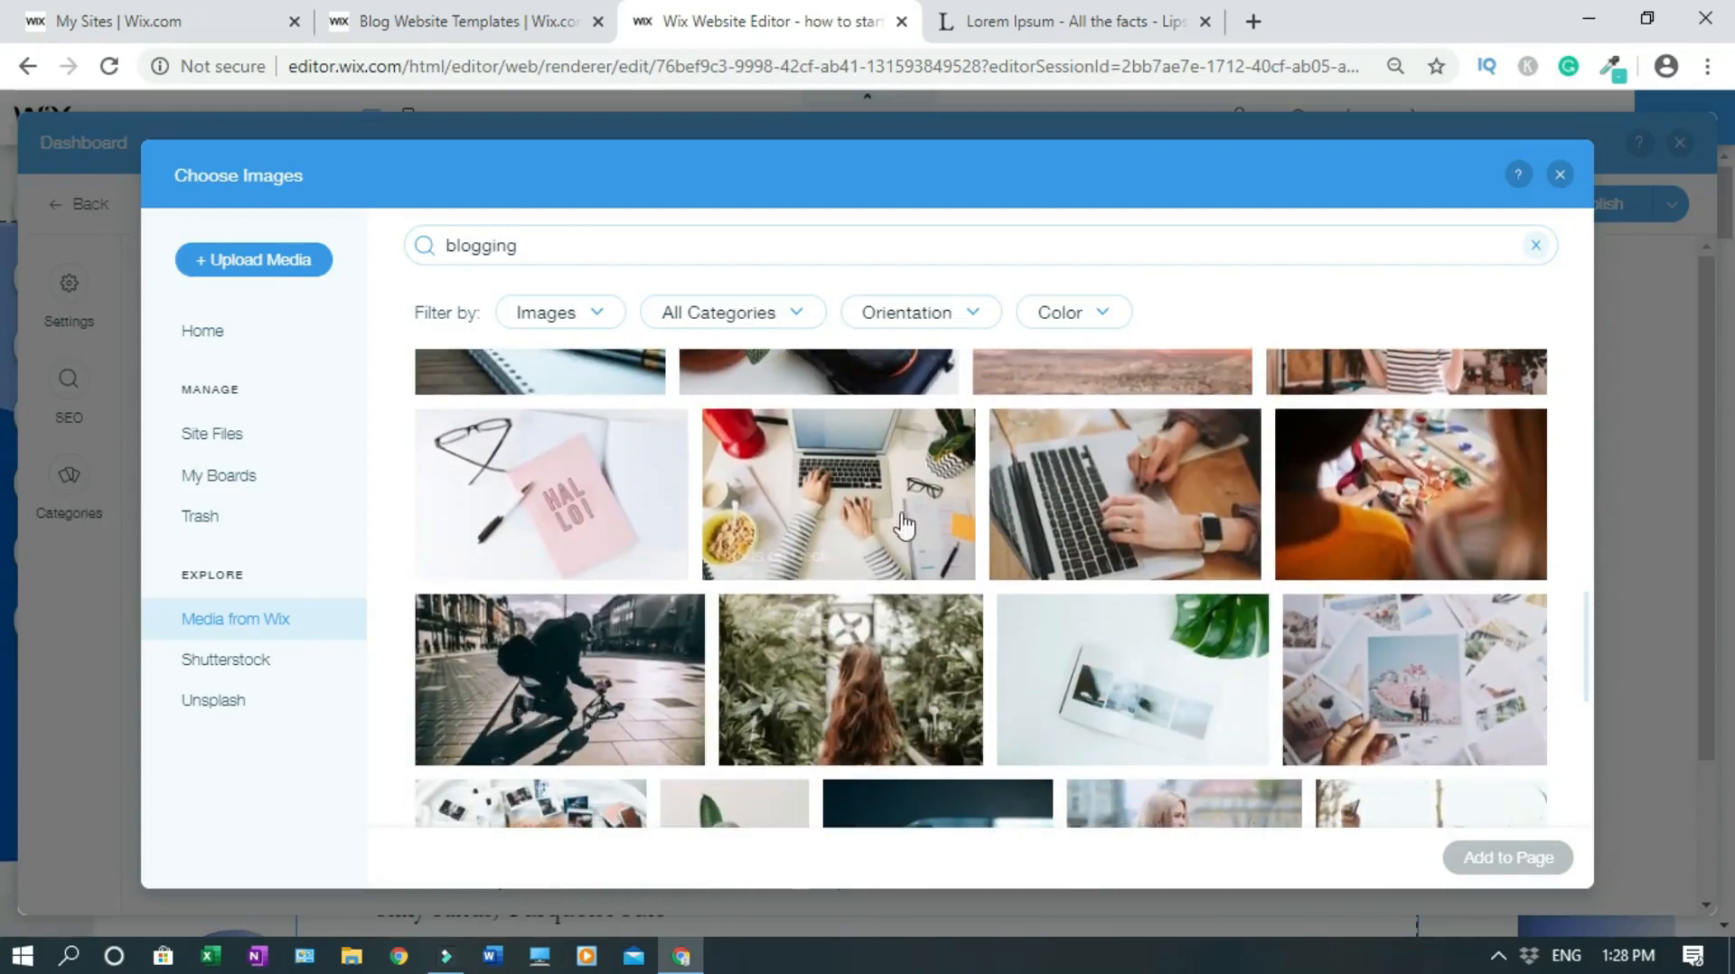
{"action": "left_click", "coordinate": [836, 511]}
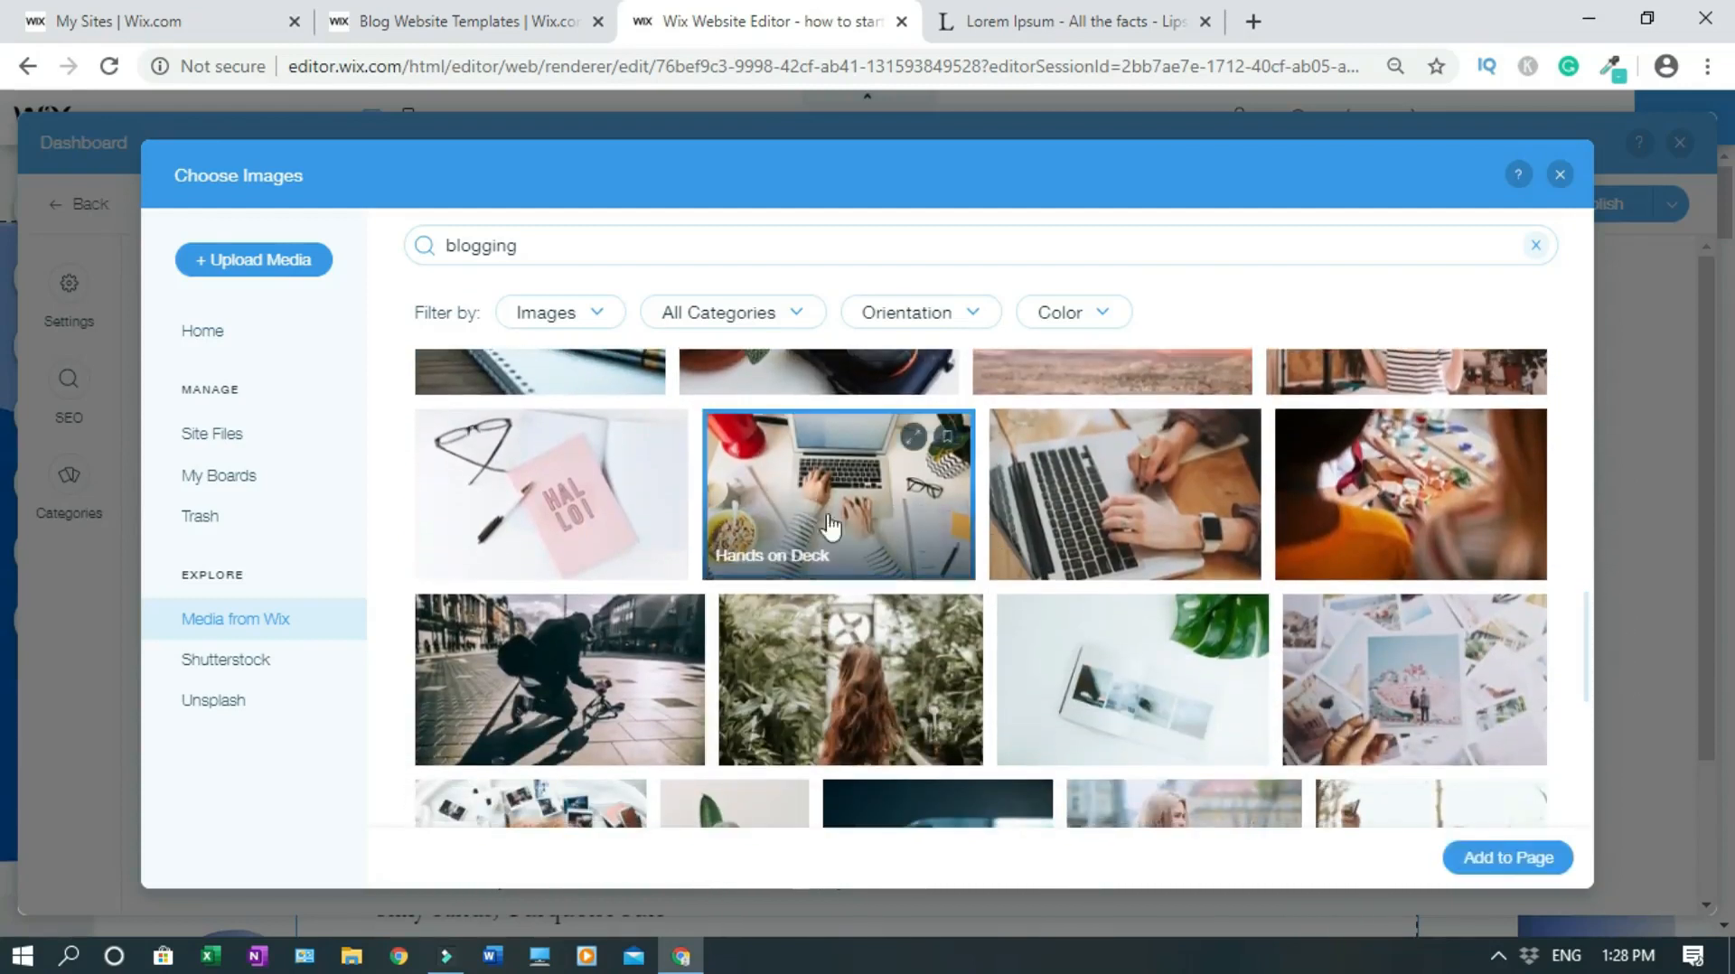
{"action": "left_click", "coordinate": [1503, 867]}
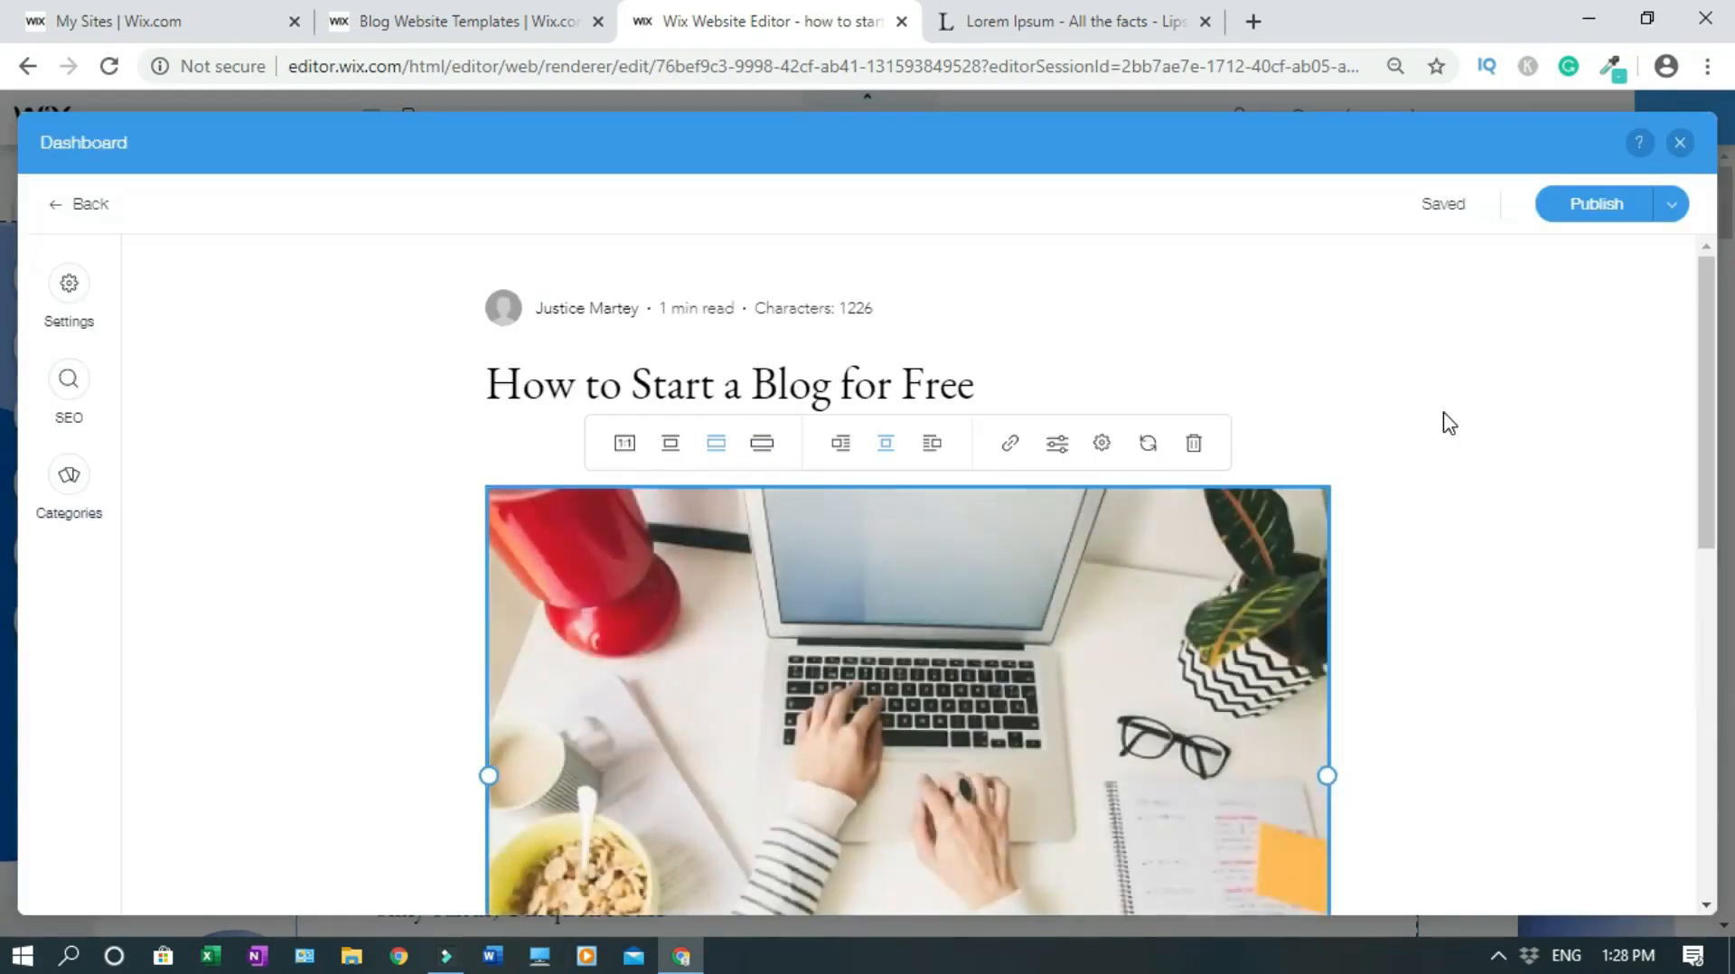
Step: Shrink the inserted photo to roughly three fifths of the text width and align it left so the paragraph wraps beside it
{"action": "scroll", "coordinate": [1711, 462], "scroll_direction": "down", "scroll_amount": 3}
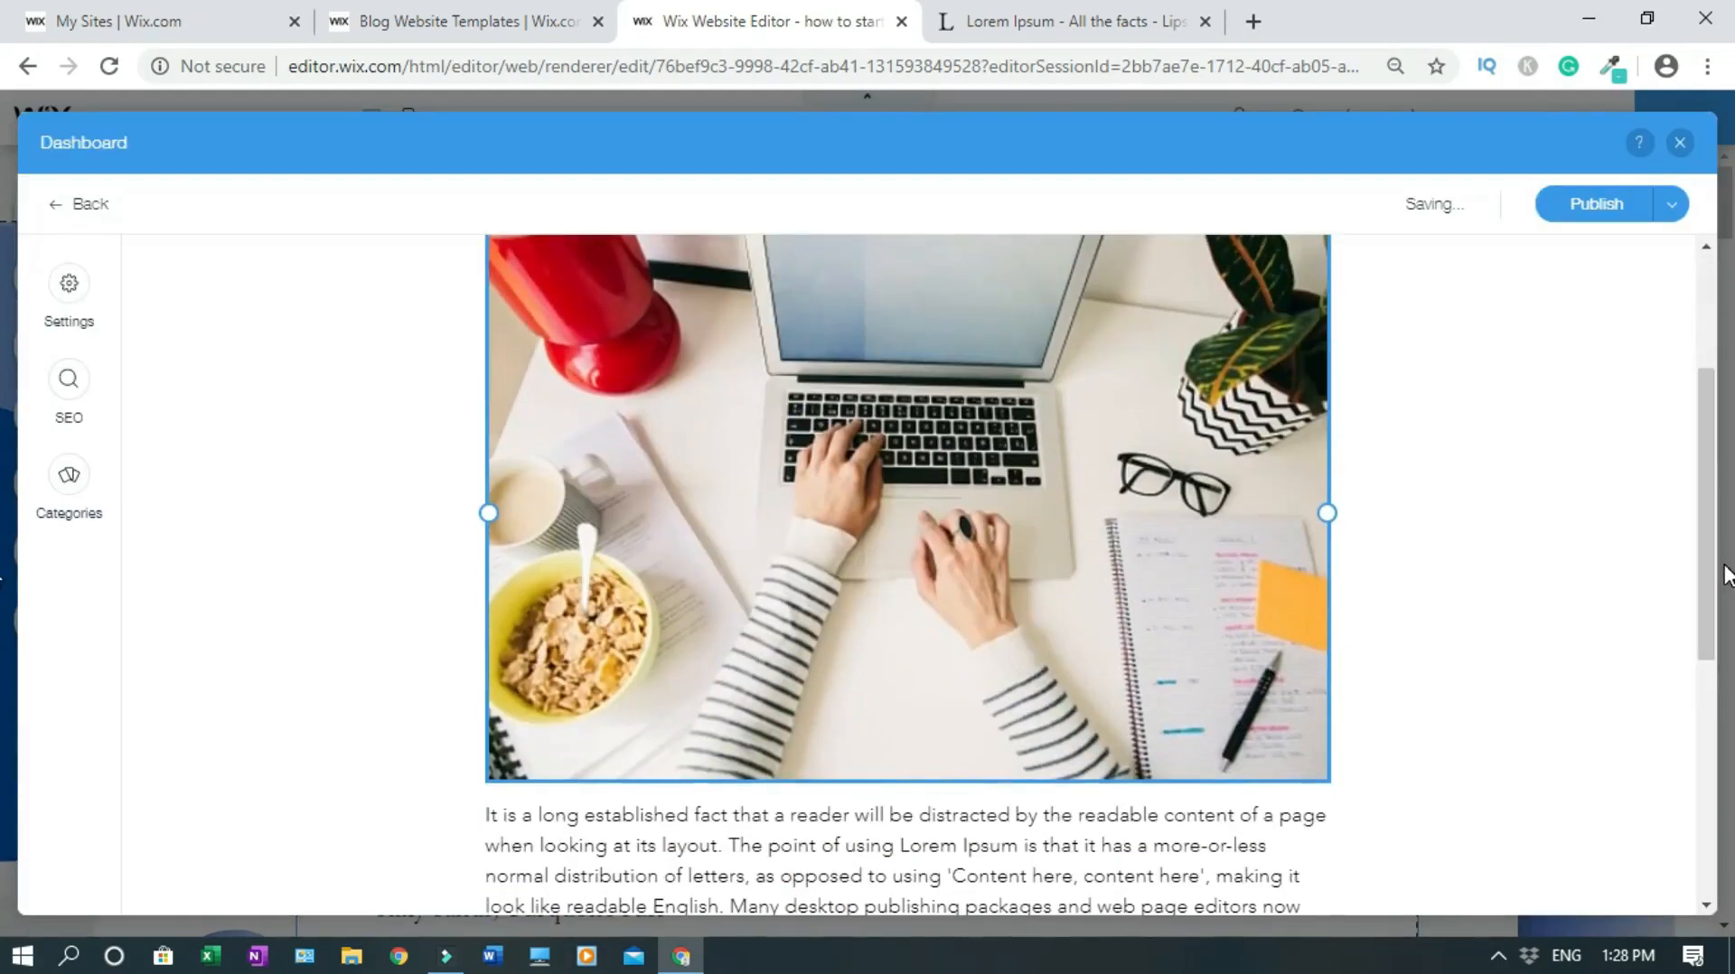
{"action": "left_click_drag", "start_coordinate": [1327, 513], "coordinate": [1078, 489]}
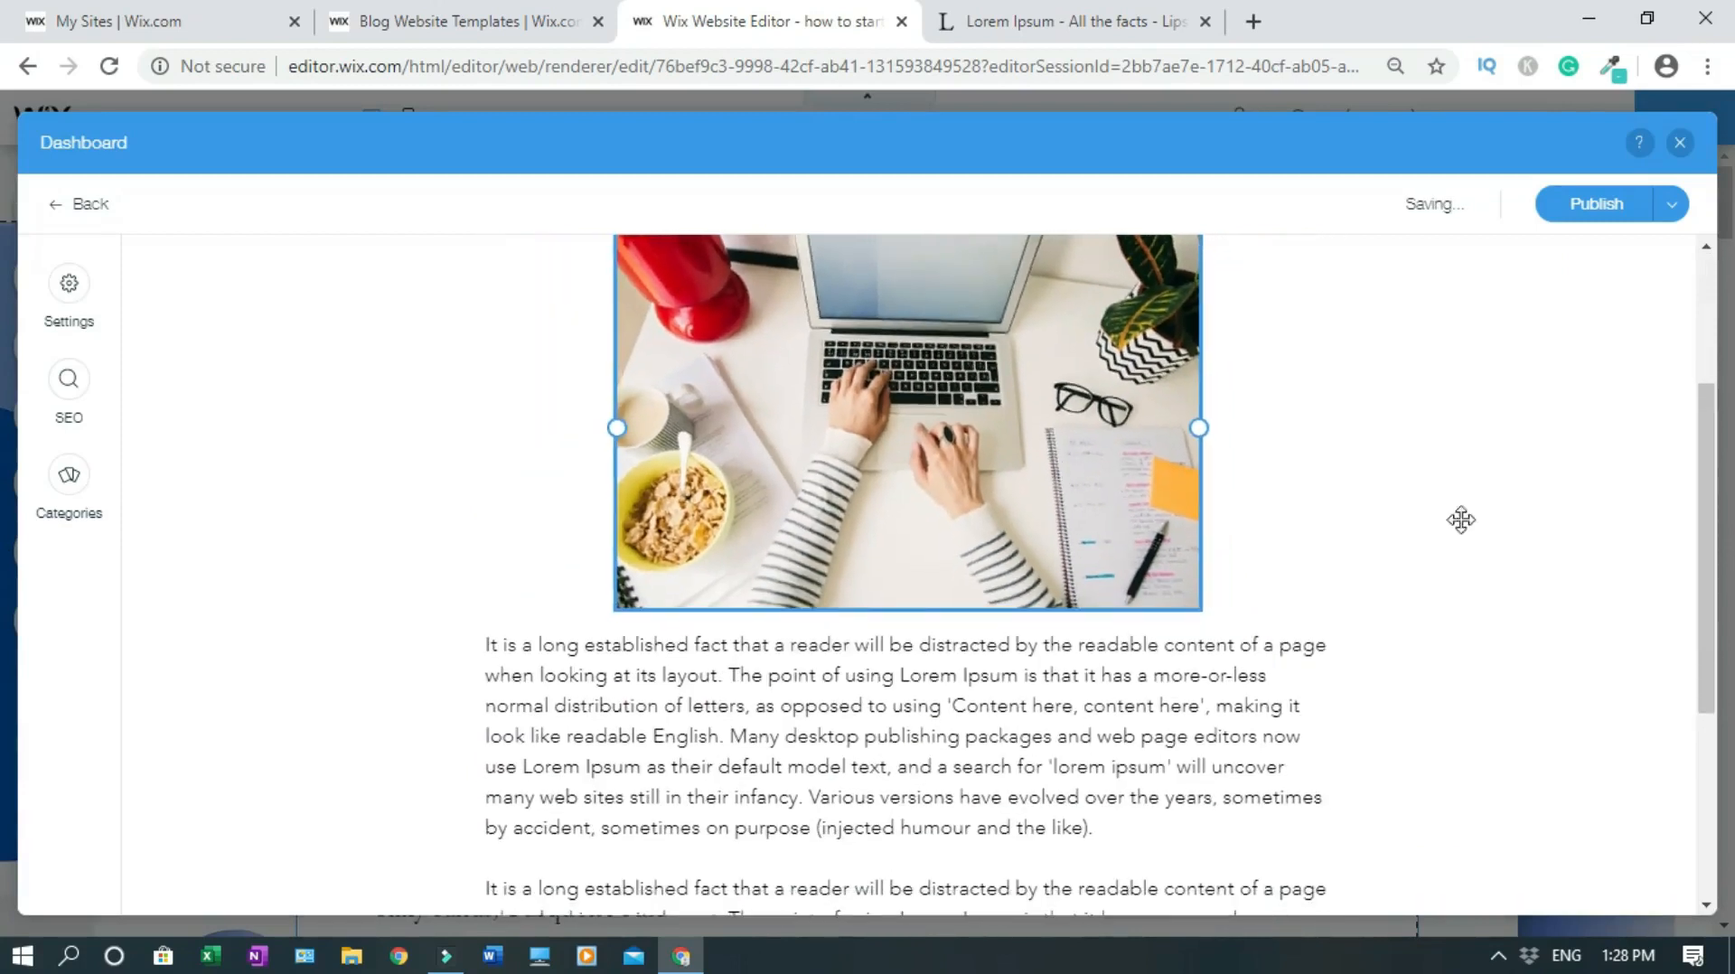
{"action": "left_click_drag", "start_coordinate": [1708, 588], "coordinate": [1707, 514]}
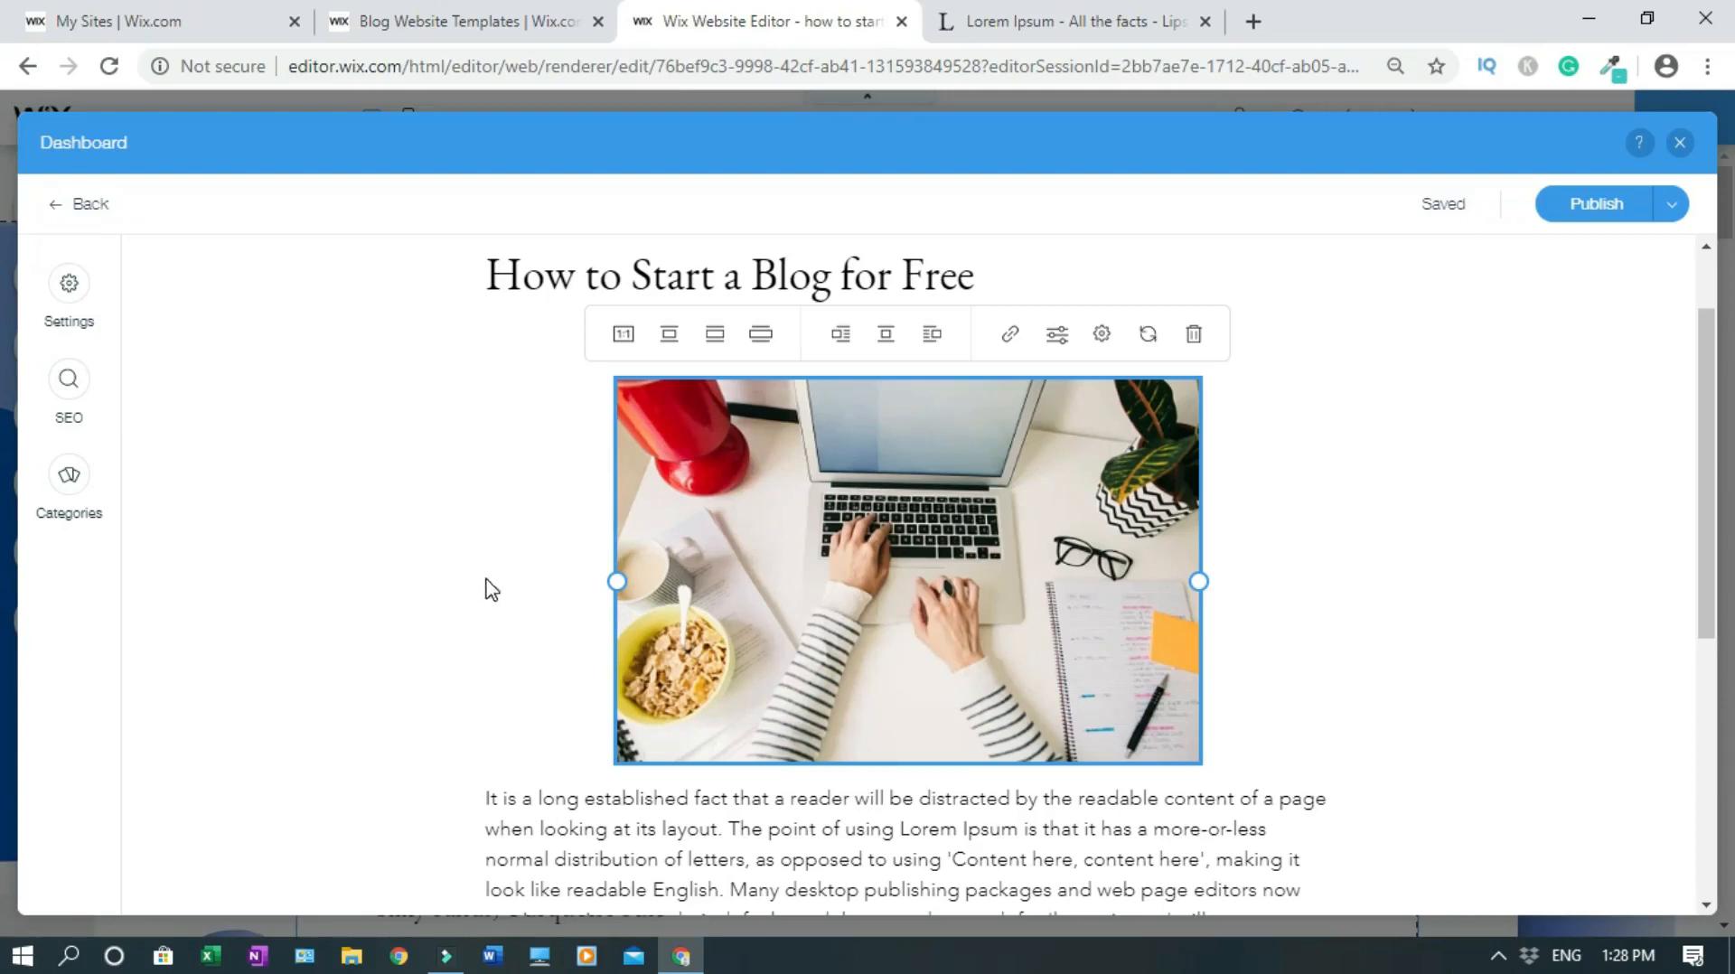
{"action": "left_click", "coordinate": [842, 336]}
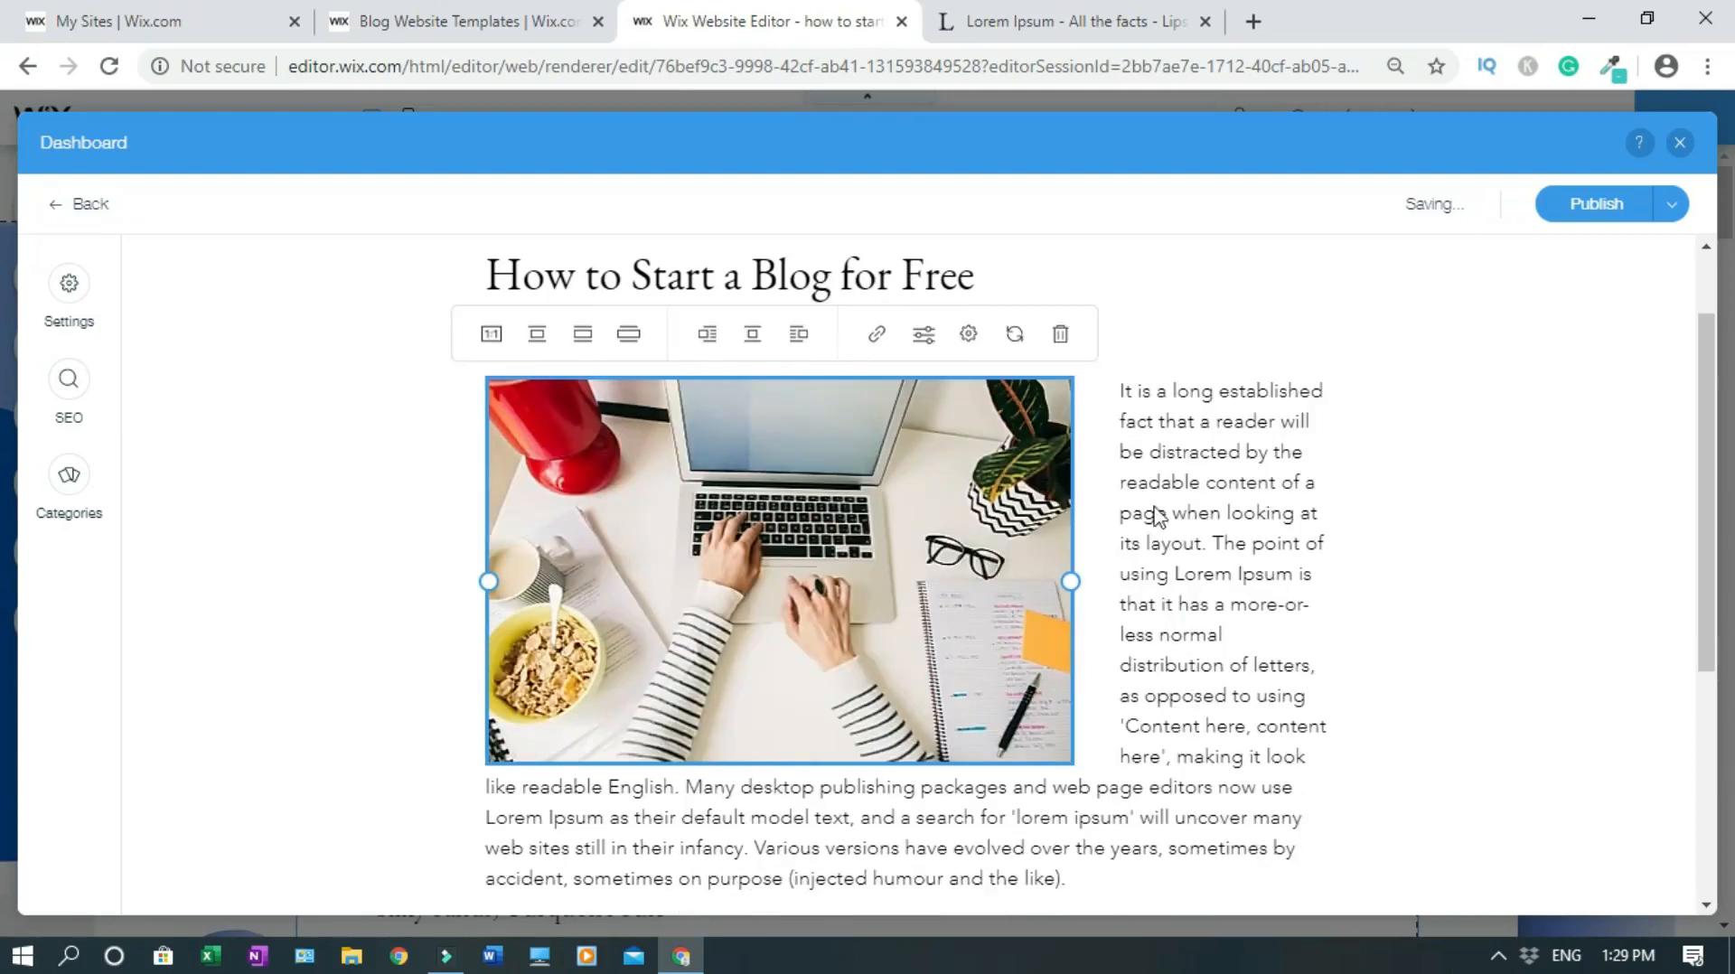
{"action": "mouse_move", "coordinate": [1711, 511]}
{"action": "left_mouse_down"}
{"action": "mouse_move", "coordinate": [1727, 587]}
{"action": "mouse_move", "coordinate": [1714, 546]}
{"action": "left_mouse_up"}
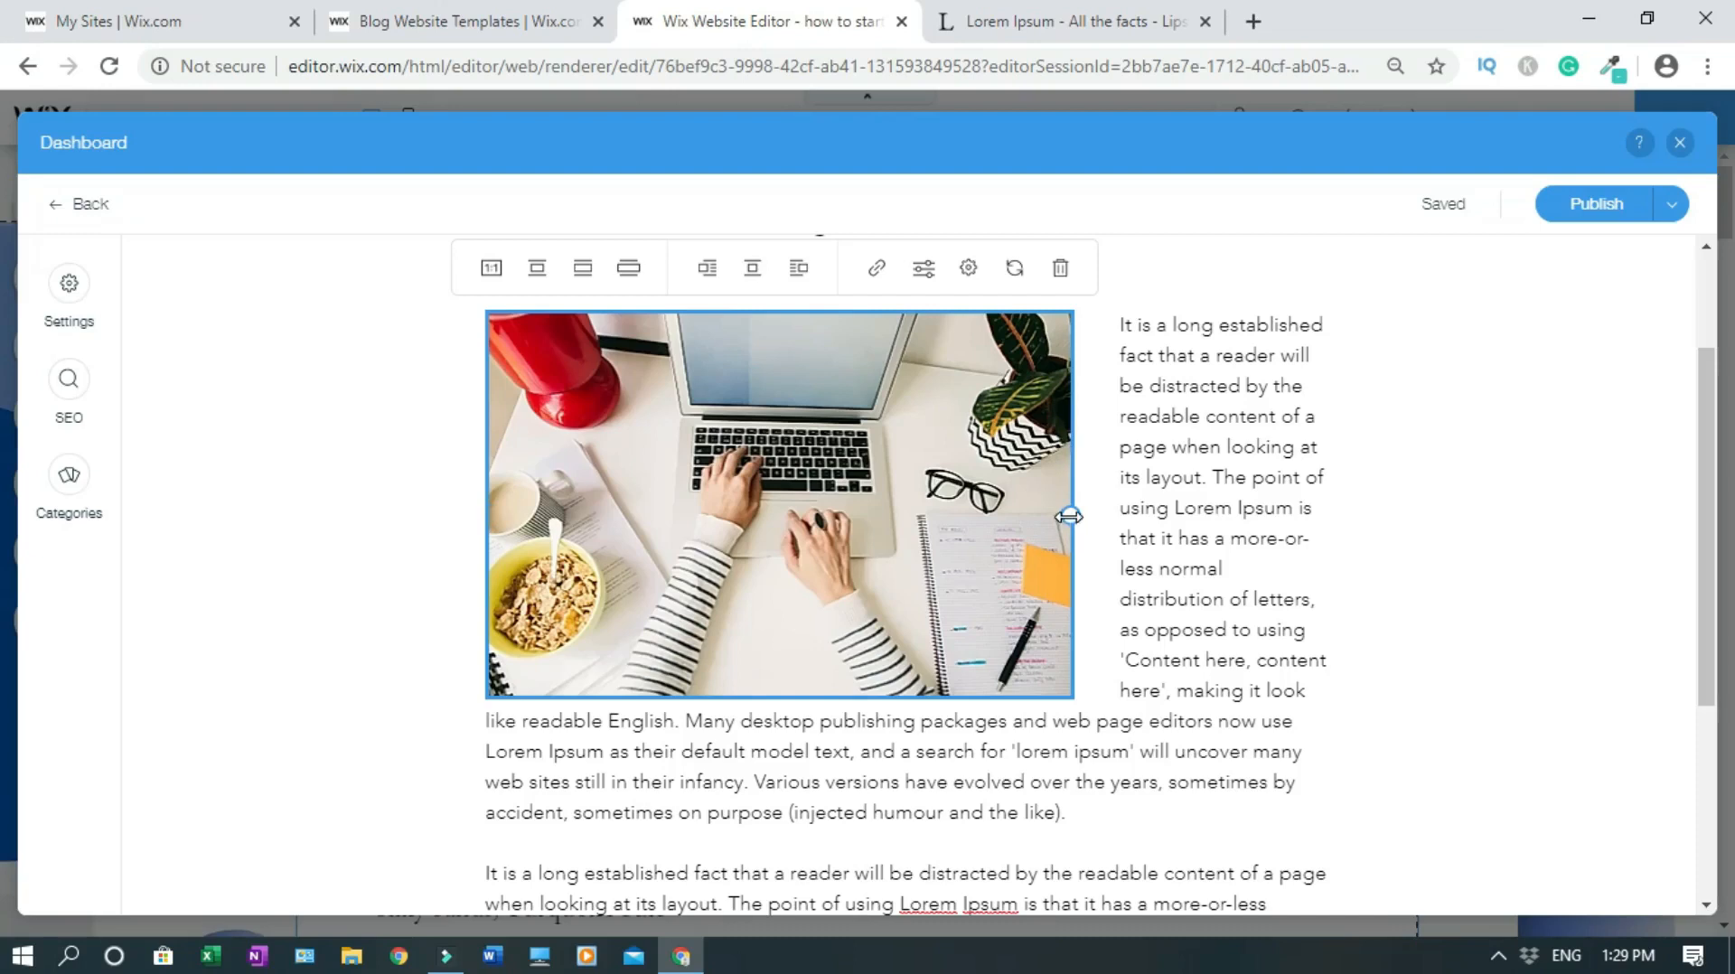
{"action": "left_click_drag", "start_coordinate": [1073, 696], "coordinate": [978, 616]}
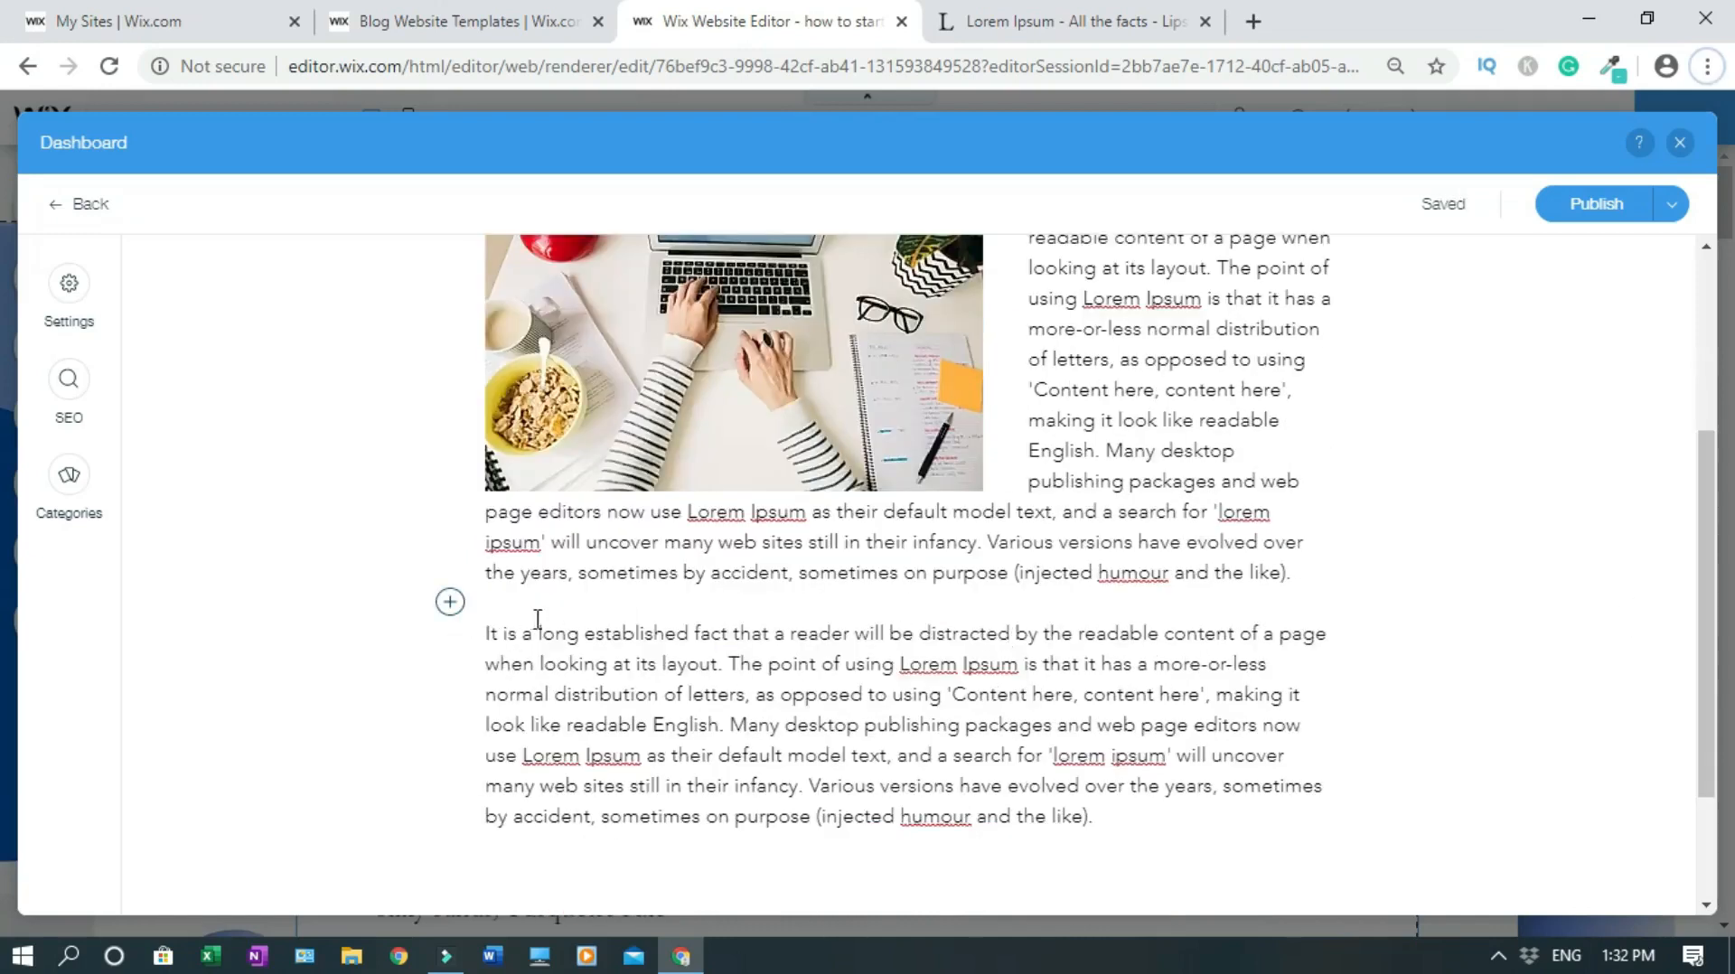
Step: Add the line "How to Blog Tutorial Video" between the two body paragraphs
{"action": "left_click", "coordinate": [1299, 572]}
{"action": "key", "text": "Return"}
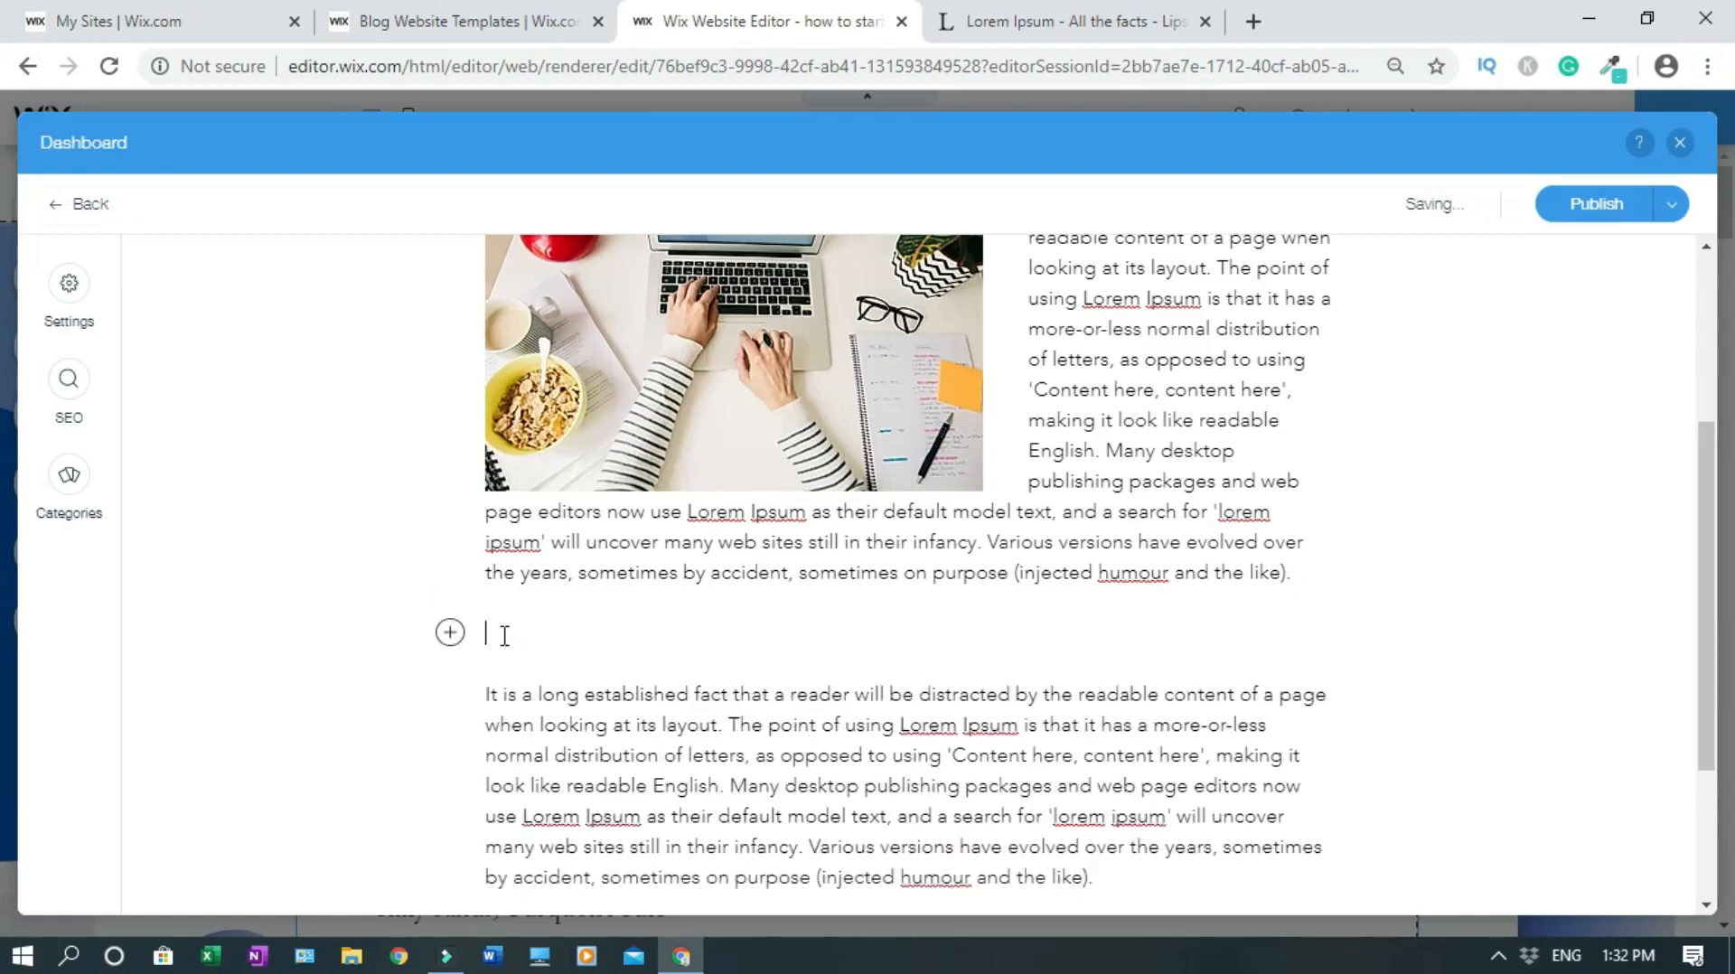
{"action": "type", "text": "How to Blog Tutorial Video"}
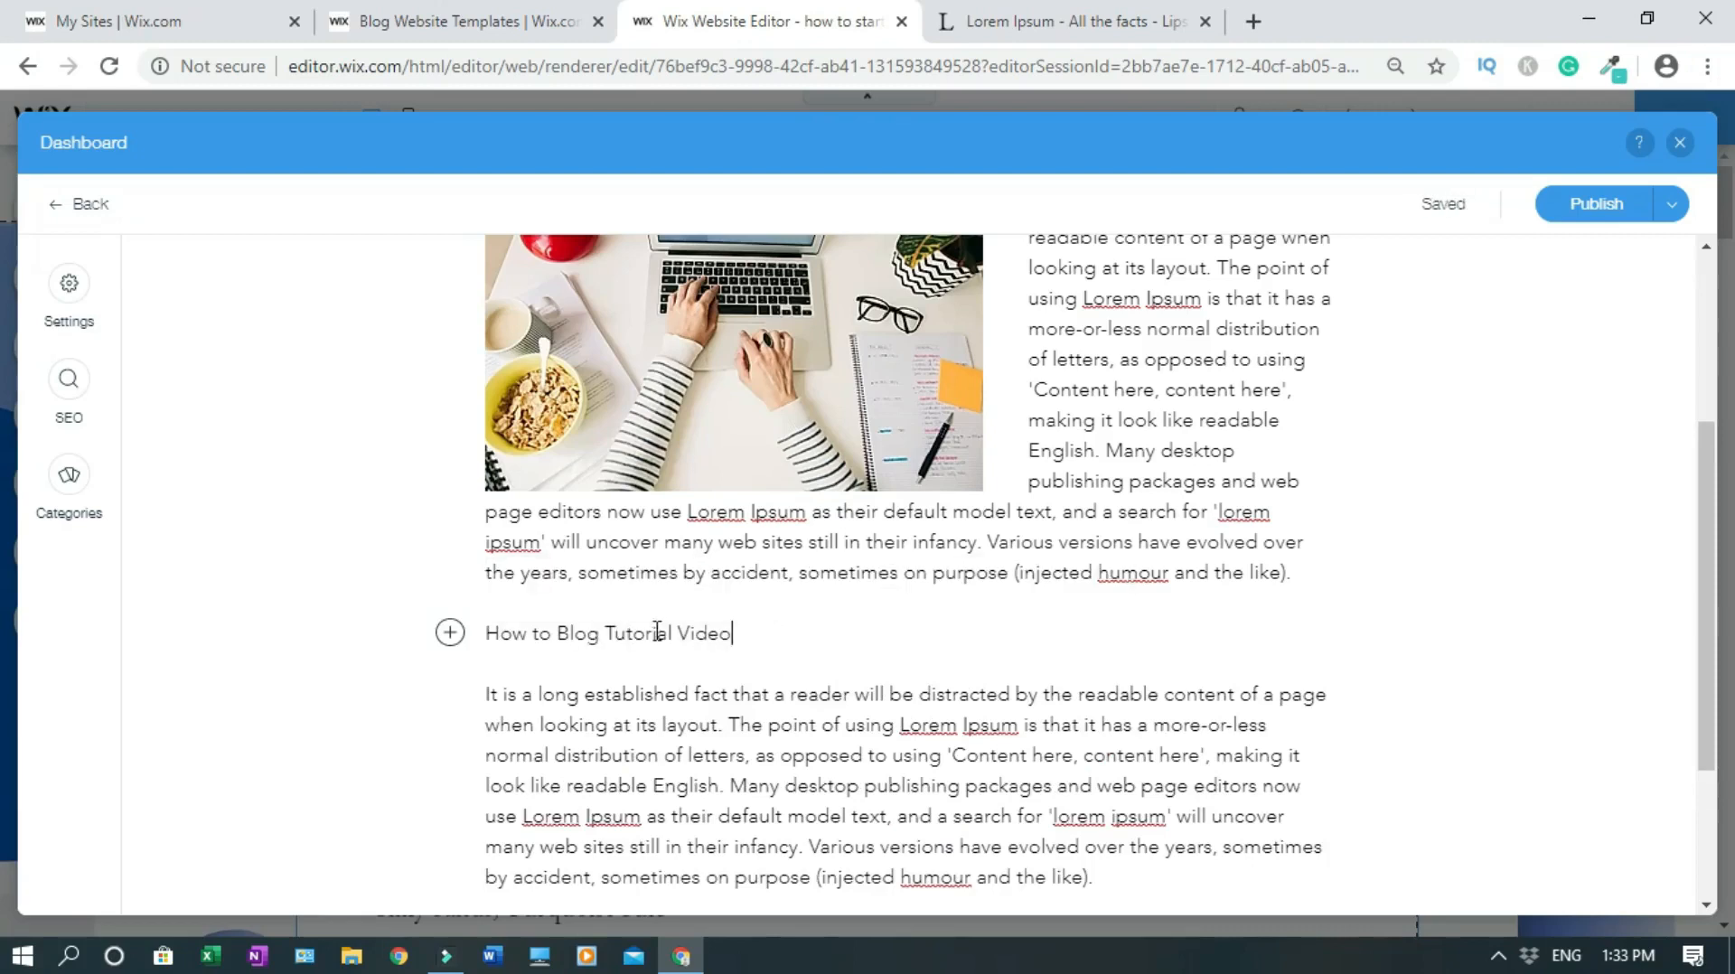
Step: Centre the "How to Blog Tutorial Video" line, make it bold and apply the smaller title style
{"action": "triple_click", "coordinate": [654, 633]}
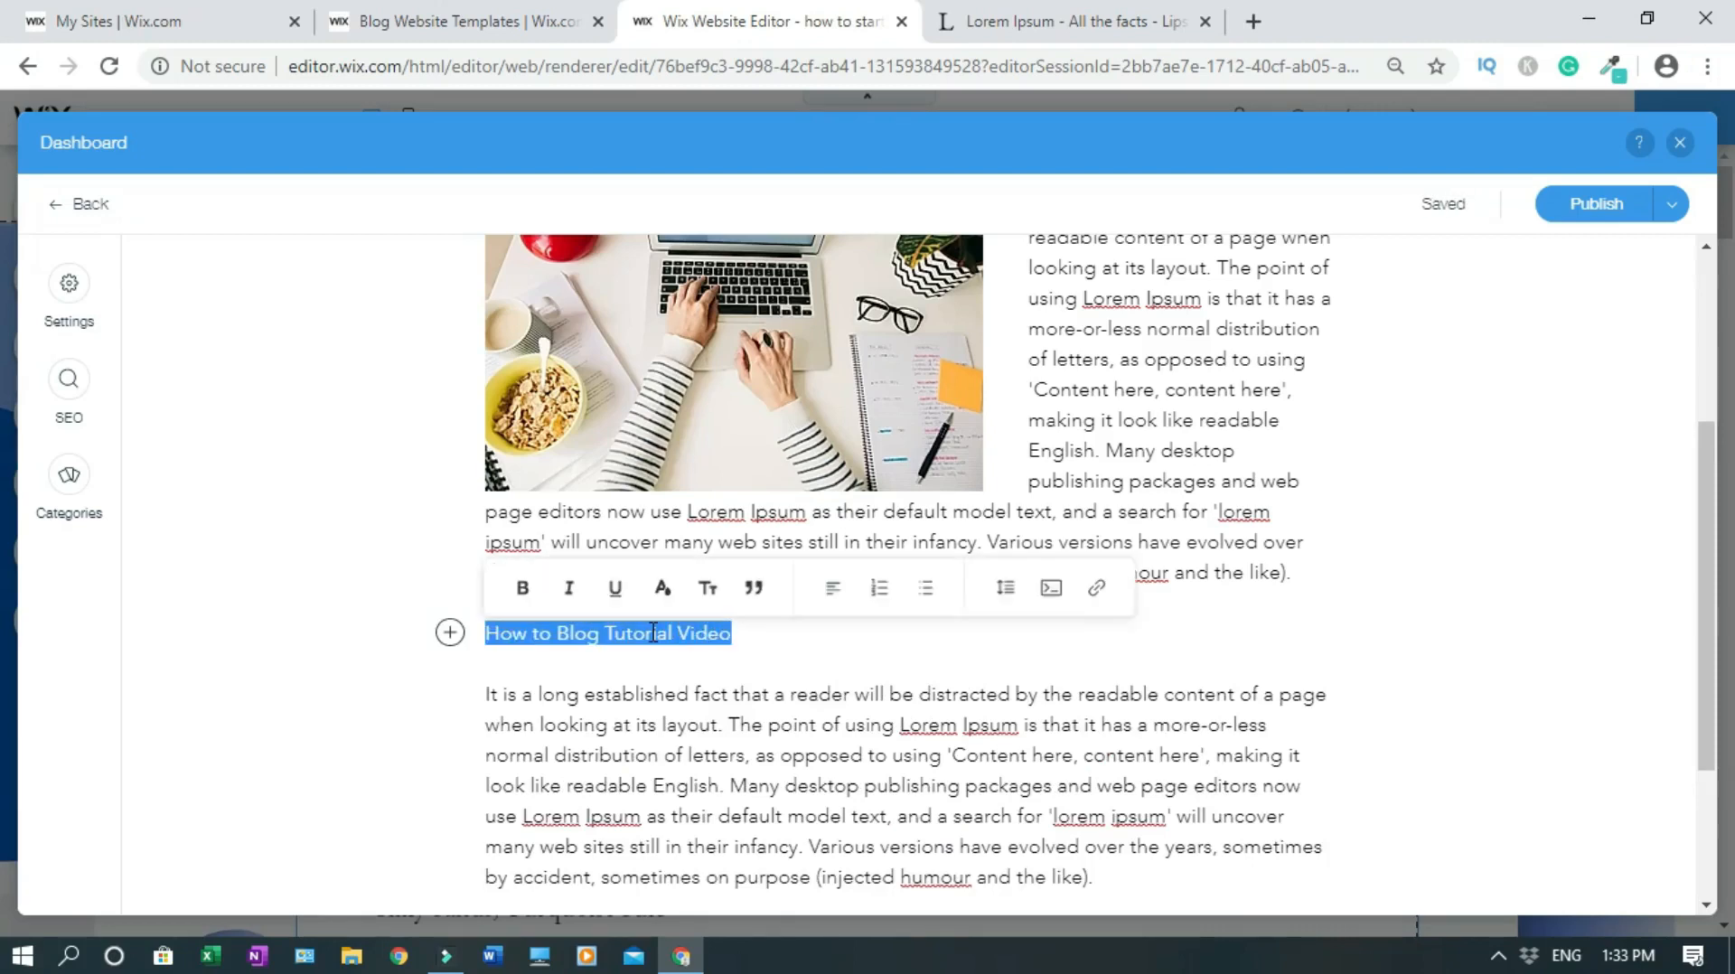
{"action": "left_click", "coordinate": [833, 589]}
{"action": "left_click", "coordinate": [833, 628]}
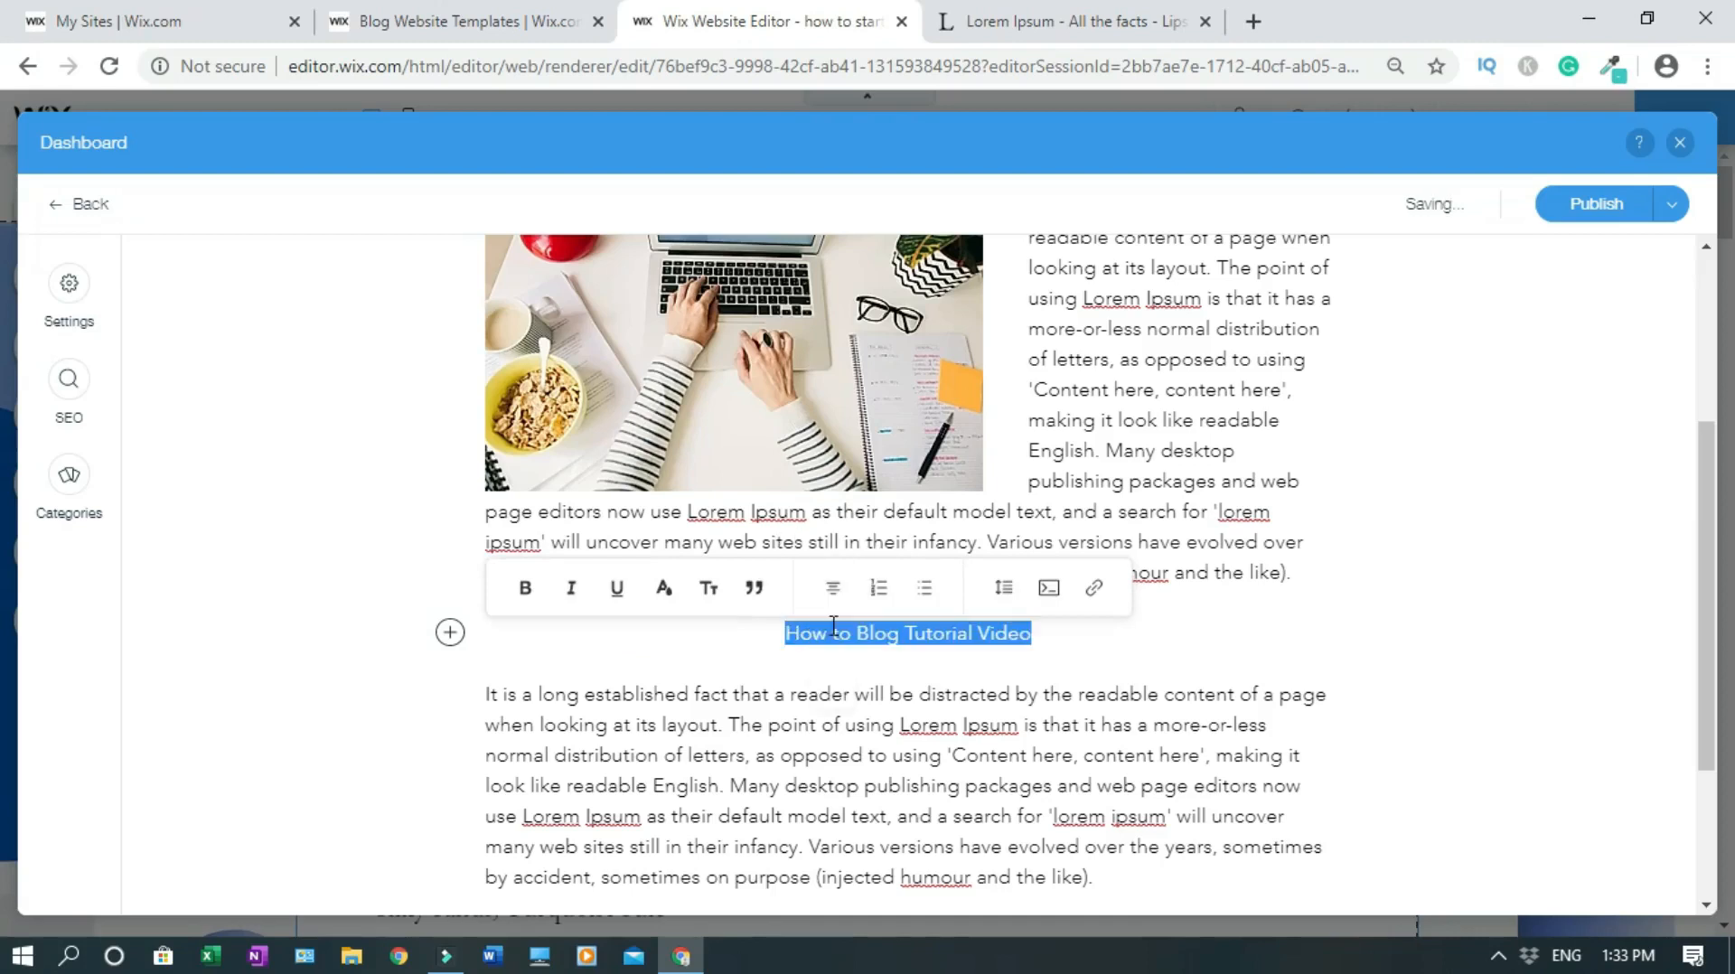
{"action": "left_click", "coordinate": [524, 588]}
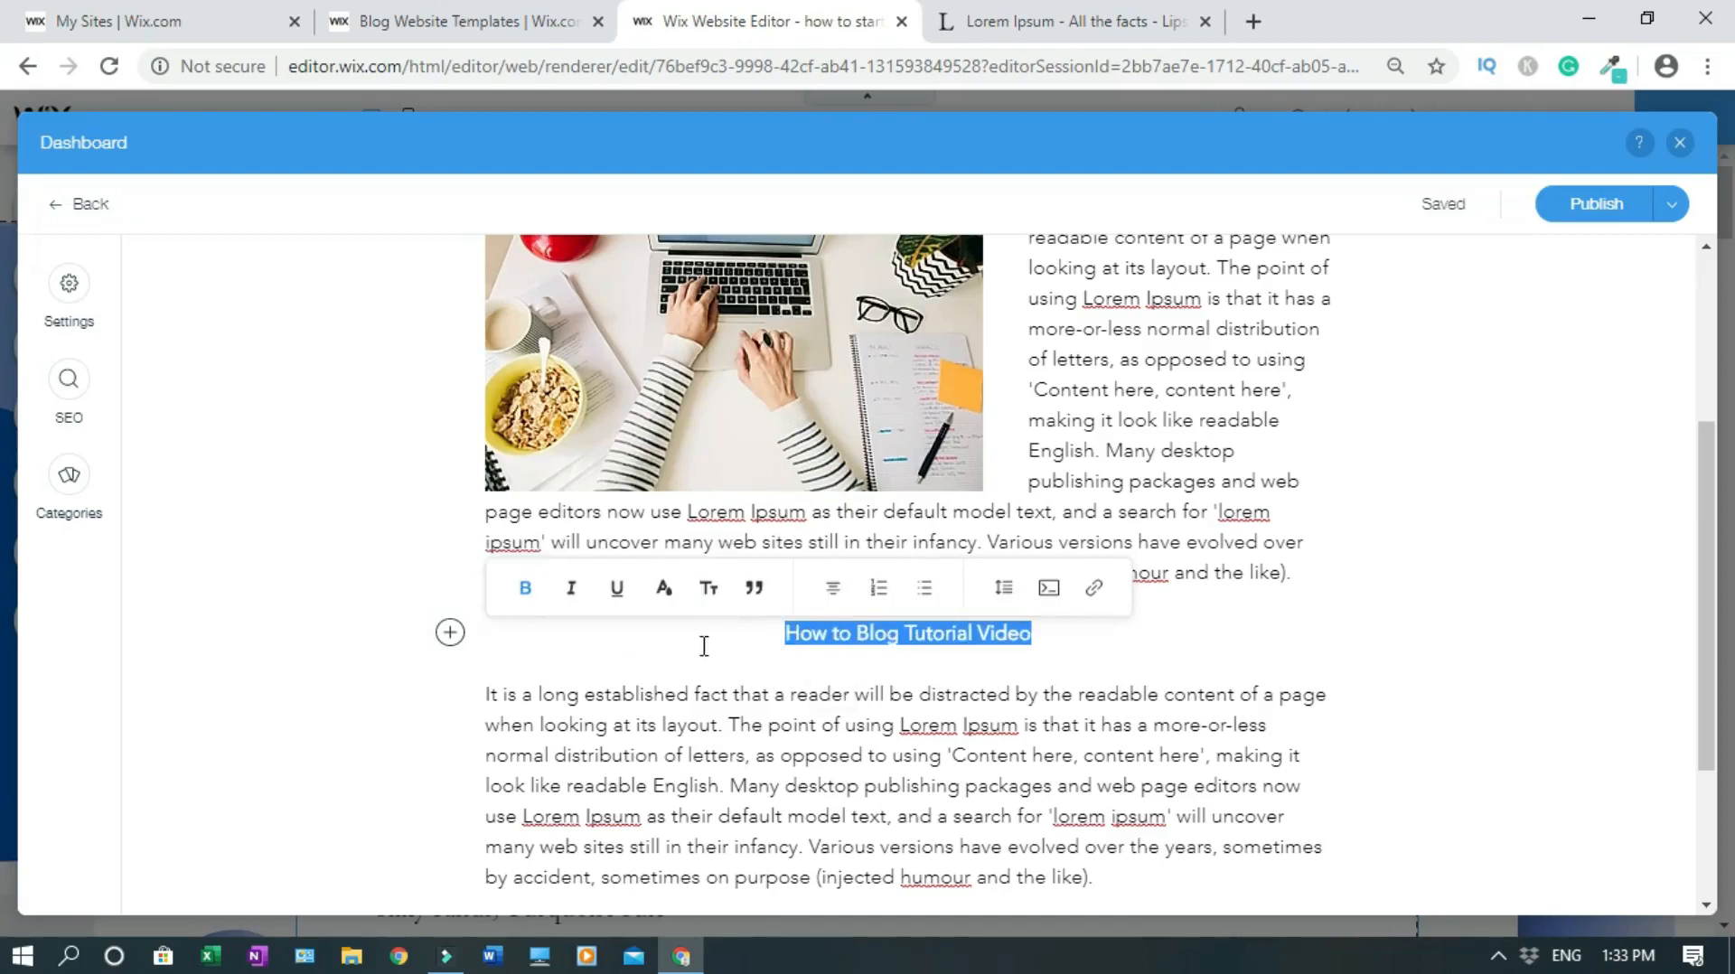
{"action": "left_click", "coordinate": [708, 588]}
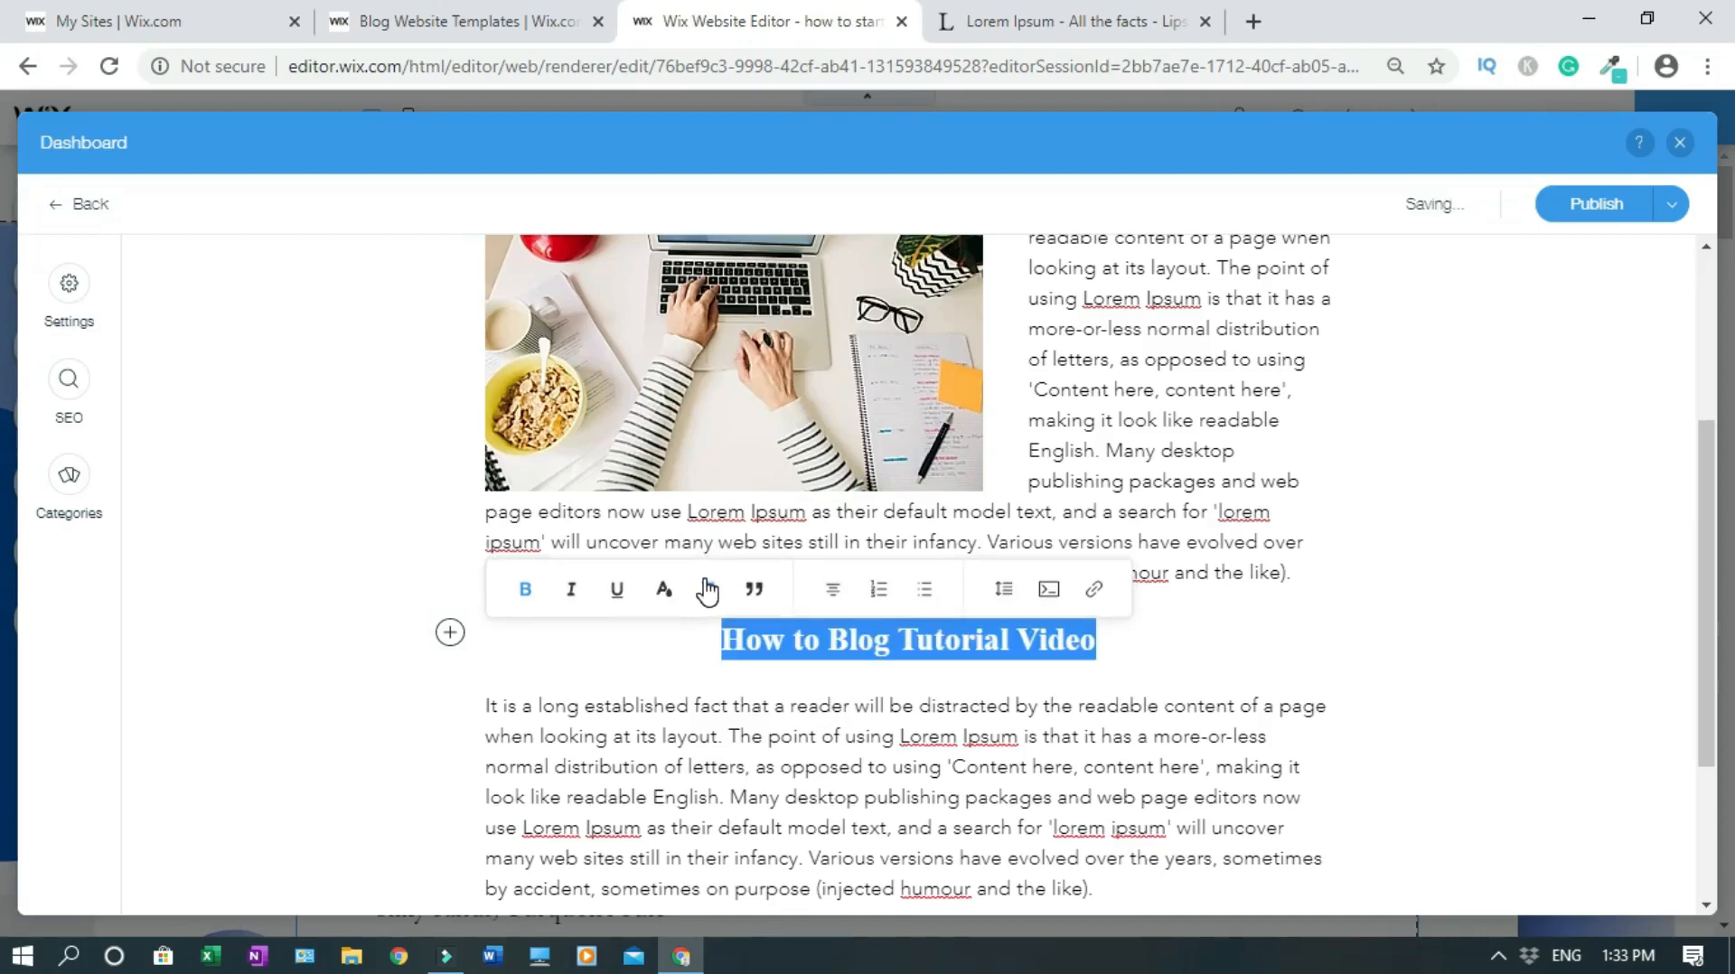
{"action": "left_click", "coordinate": [711, 600]}
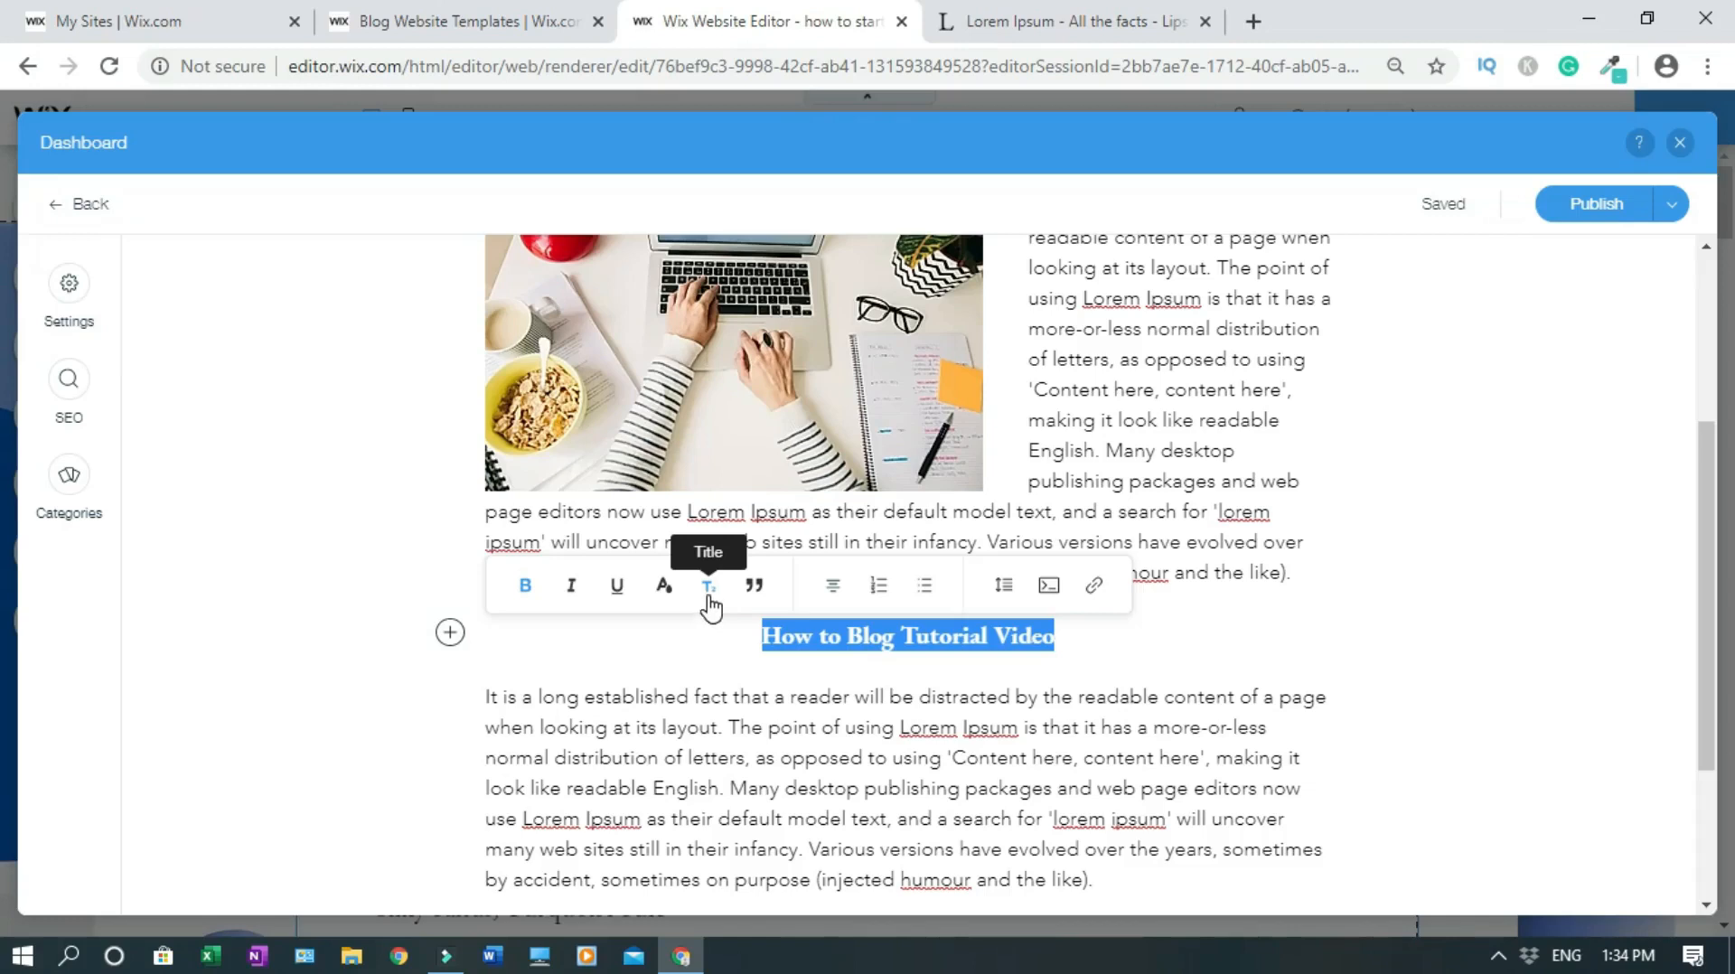
{"action": "left_click", "coordinate": [1122, 648]}
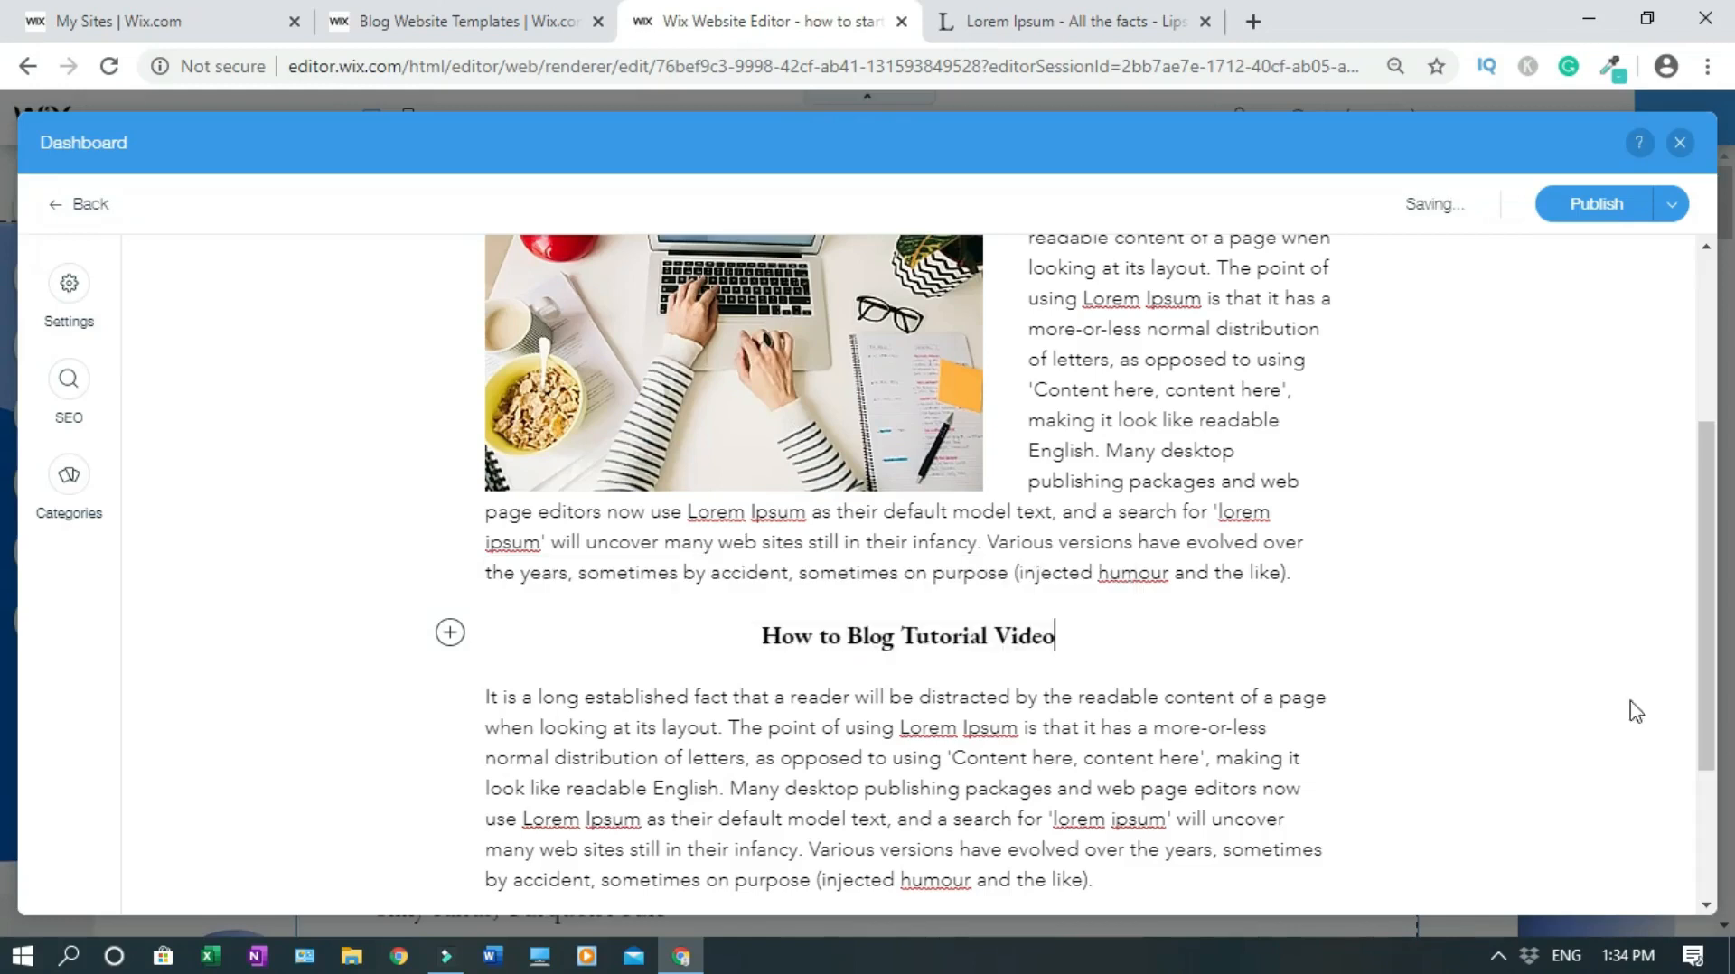
Step: Align the "How to Blog Tutorial Video" heading to the left
{"action": "scroll", "coordinate": [920, 609], "scroll_direction": "down", "scroll_amount": 1}
{"action": "triple_click", "coordinate": [905, 592]}
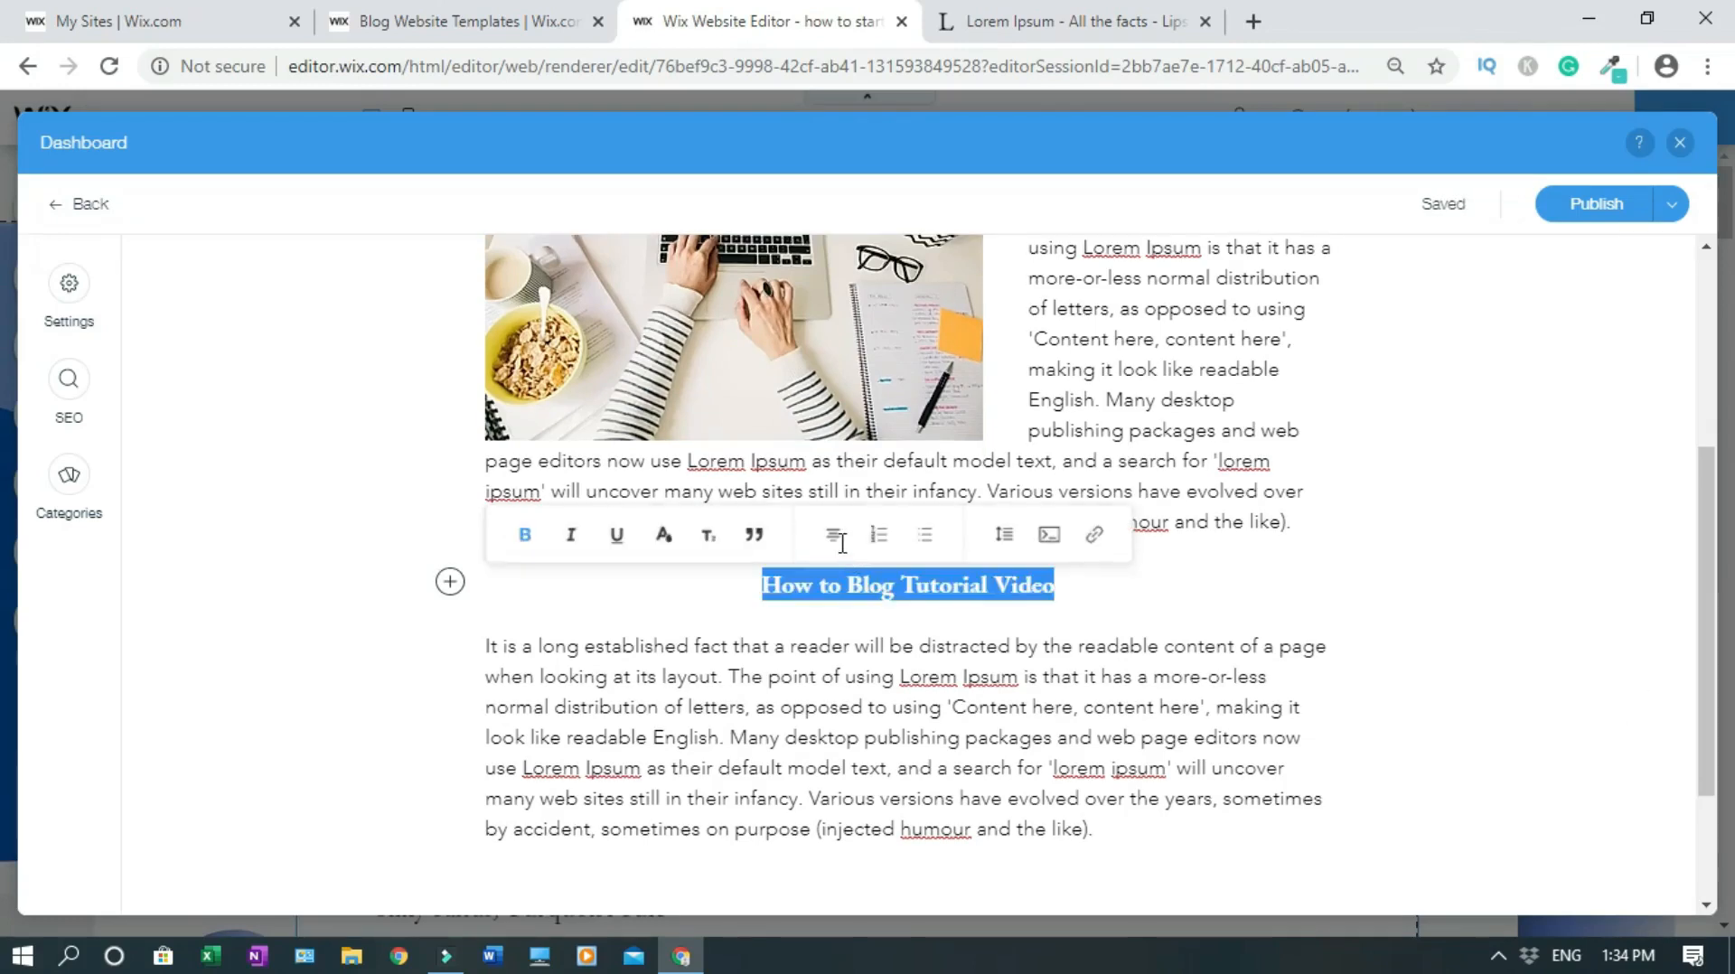
{"action": "left_click", "coordinate": [834, 539]}
{"action": "left_click", "coordinate": [834, 536]}
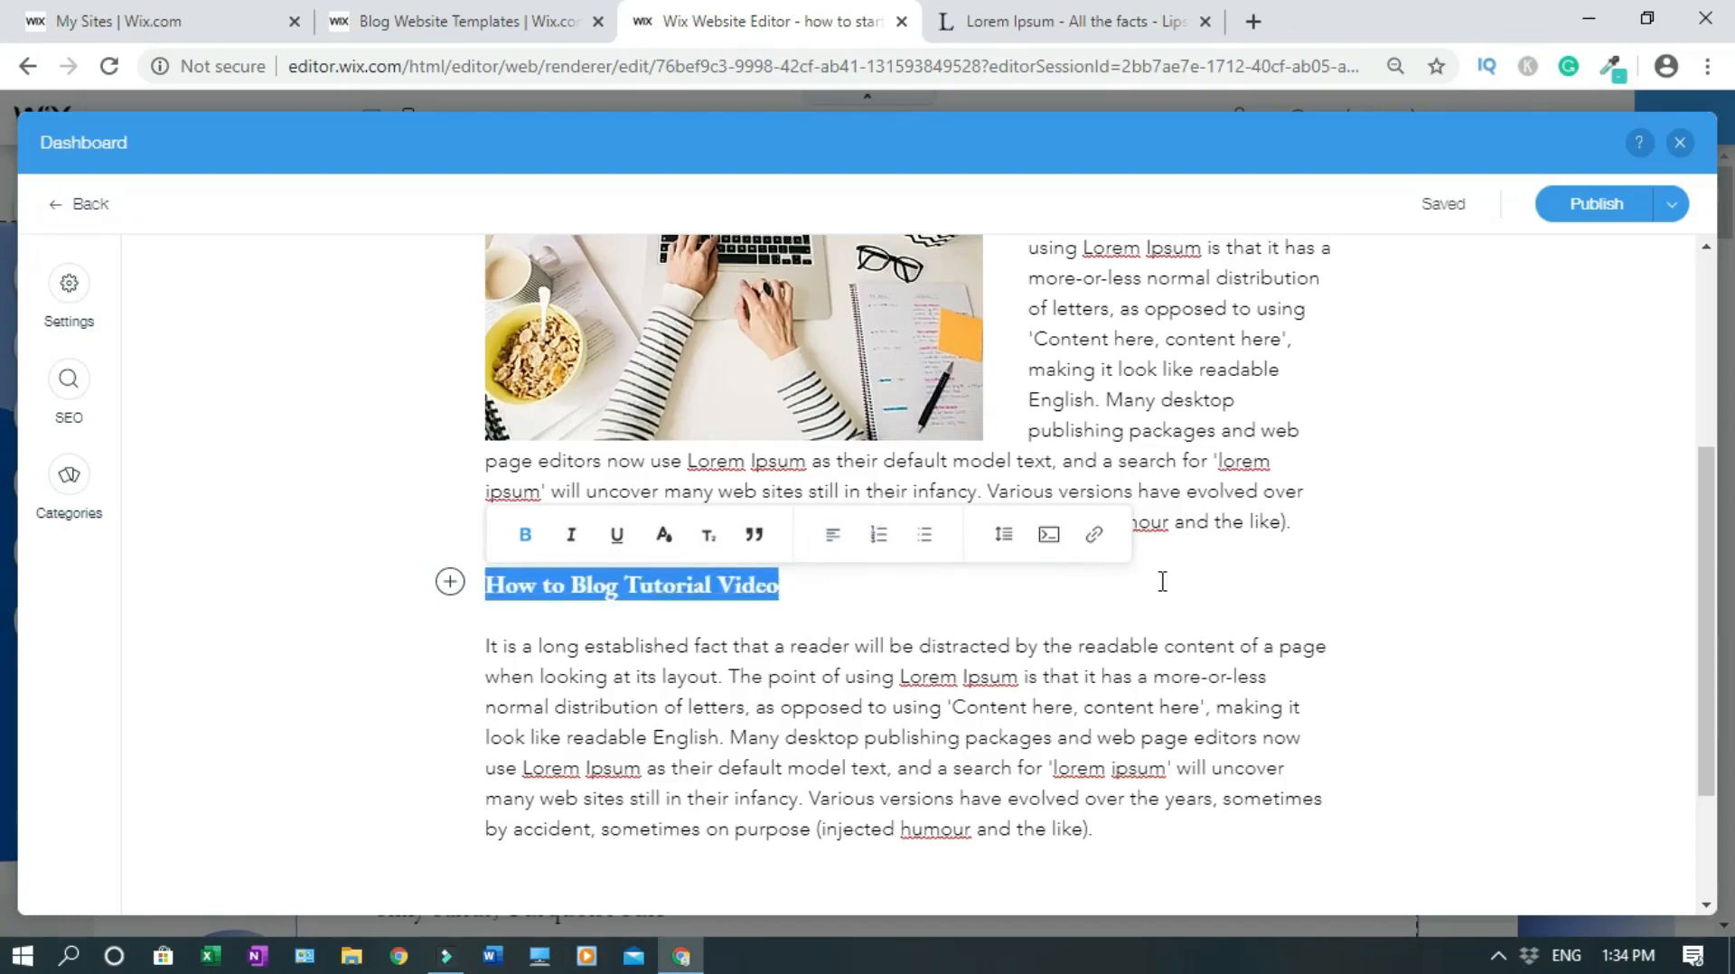
{"action": "left_click", "coordinate": [1163, 581]}
Step: Examine the options for adding a video above the second paragraph, and close the dialog without adding one
{"action": "scroll", "coordinate": [1710, 618], "scroll_direction": "down", "scroll_amount": 1}
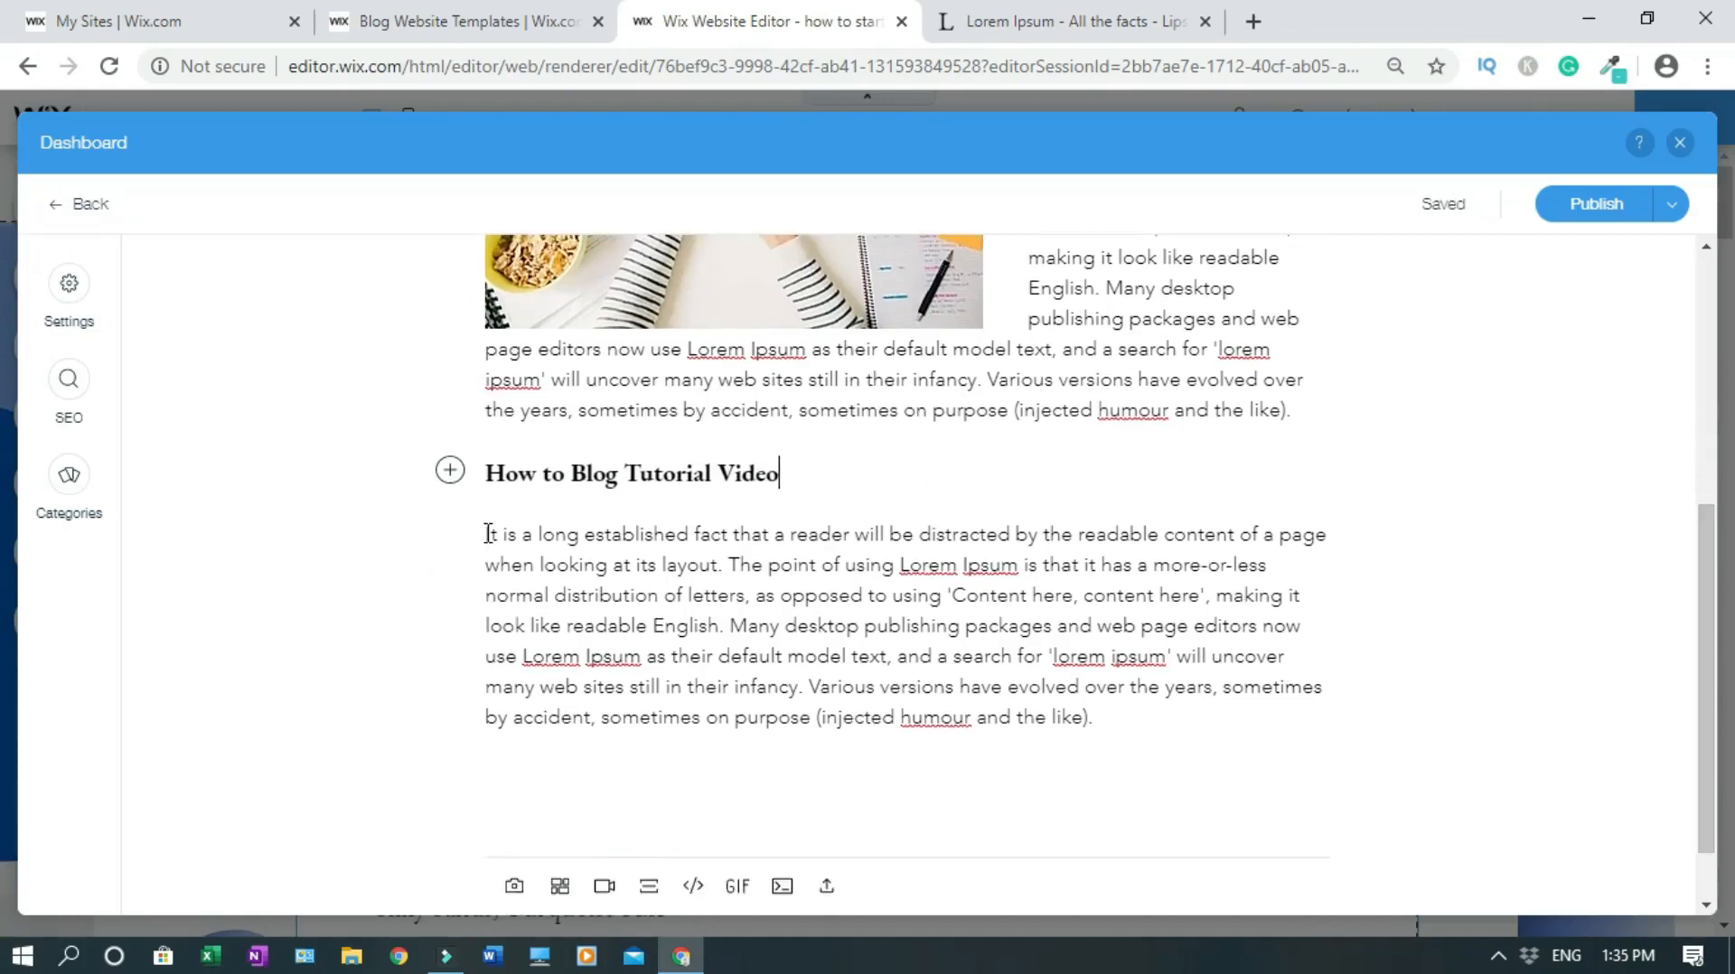
{"action": "left_click", "coordinate": [488, 534]}
{"action": "left_click", "coordinate": [449, 534]}
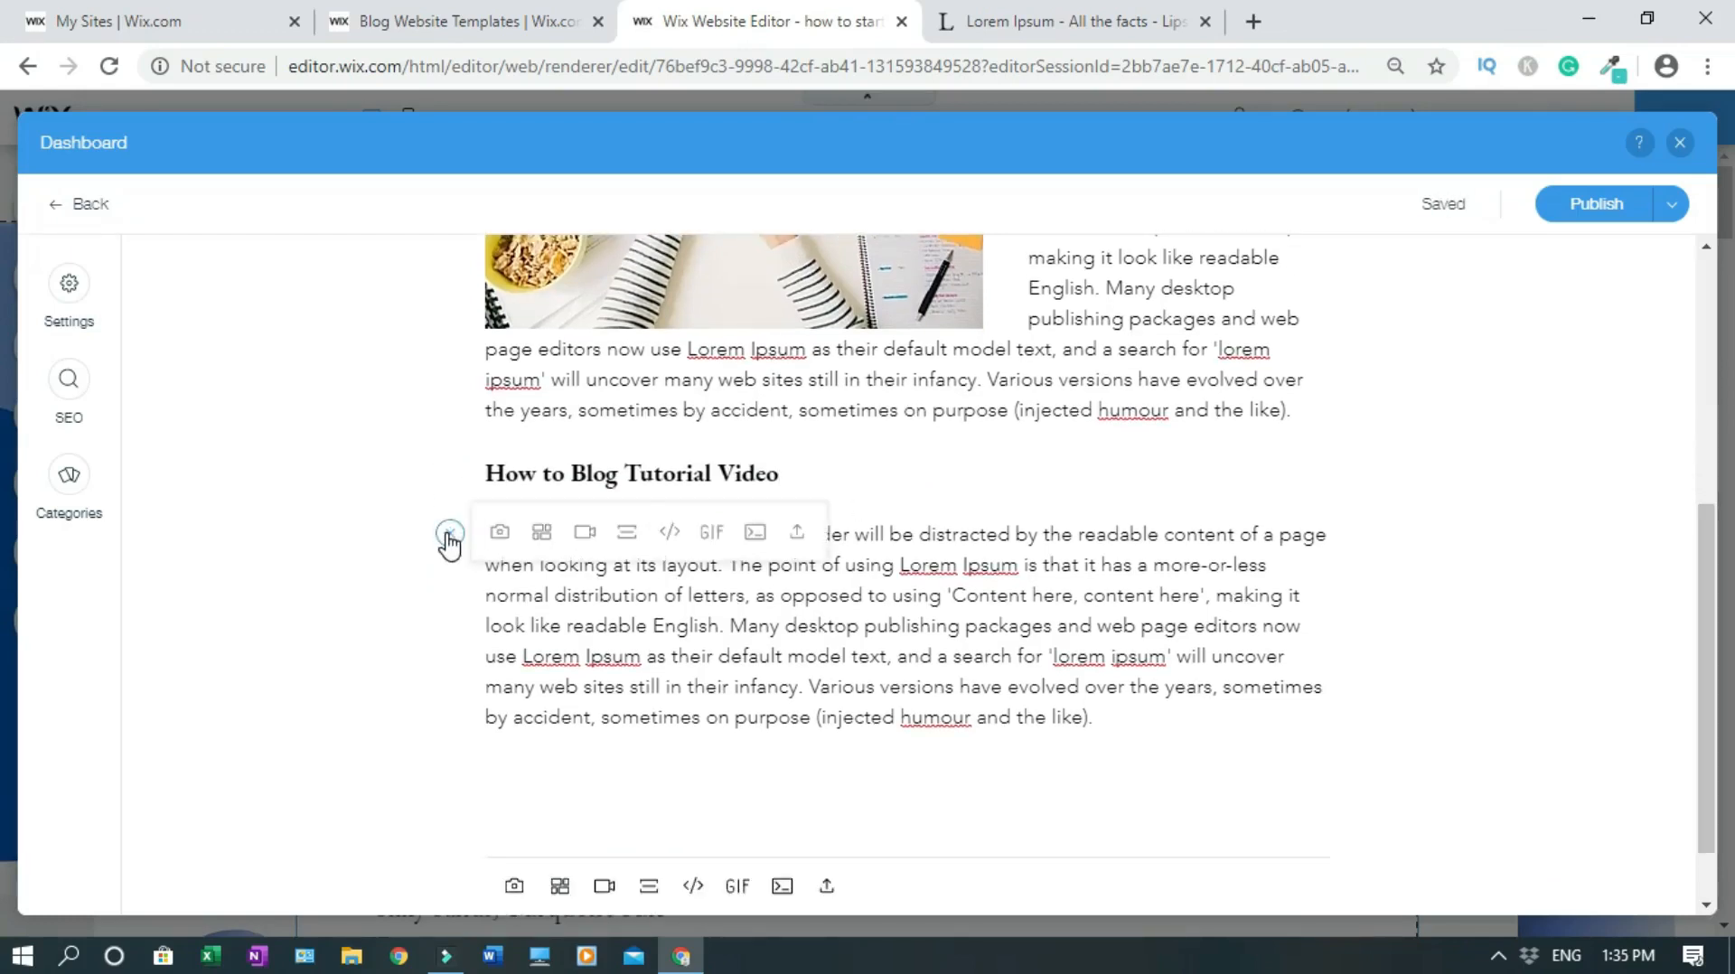
{"action": "left_click", "coordinate": [584, 535]}
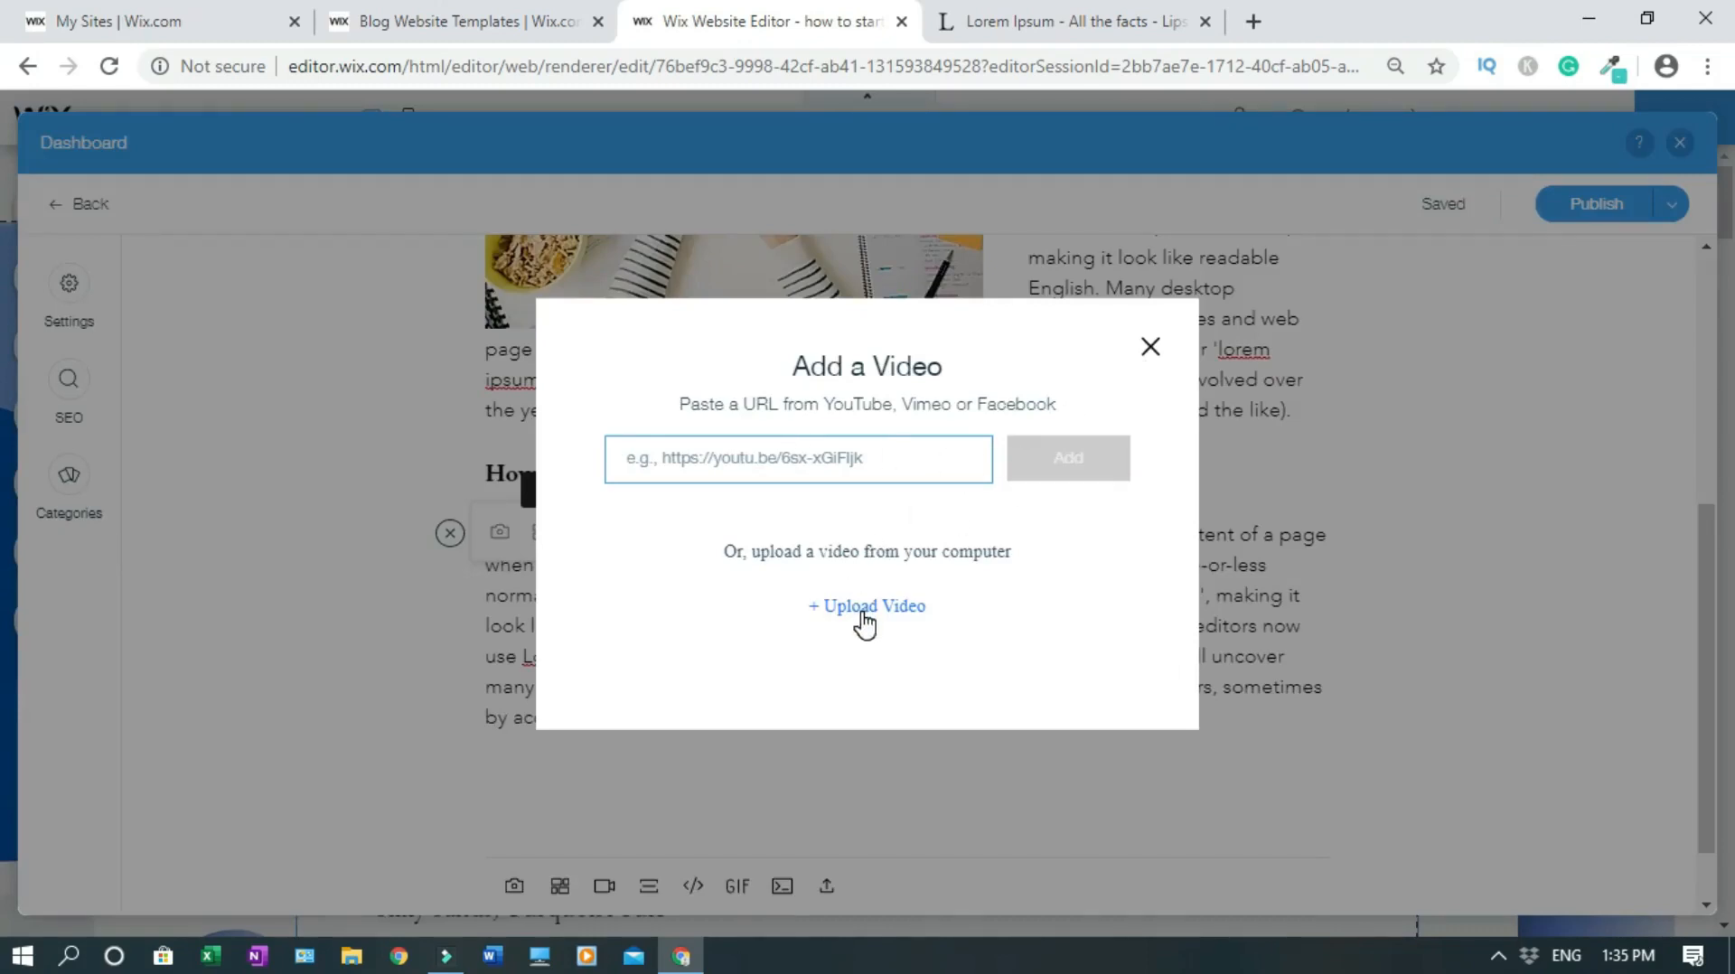
{"action": "left_click", "coordinate": [1152, 347]}
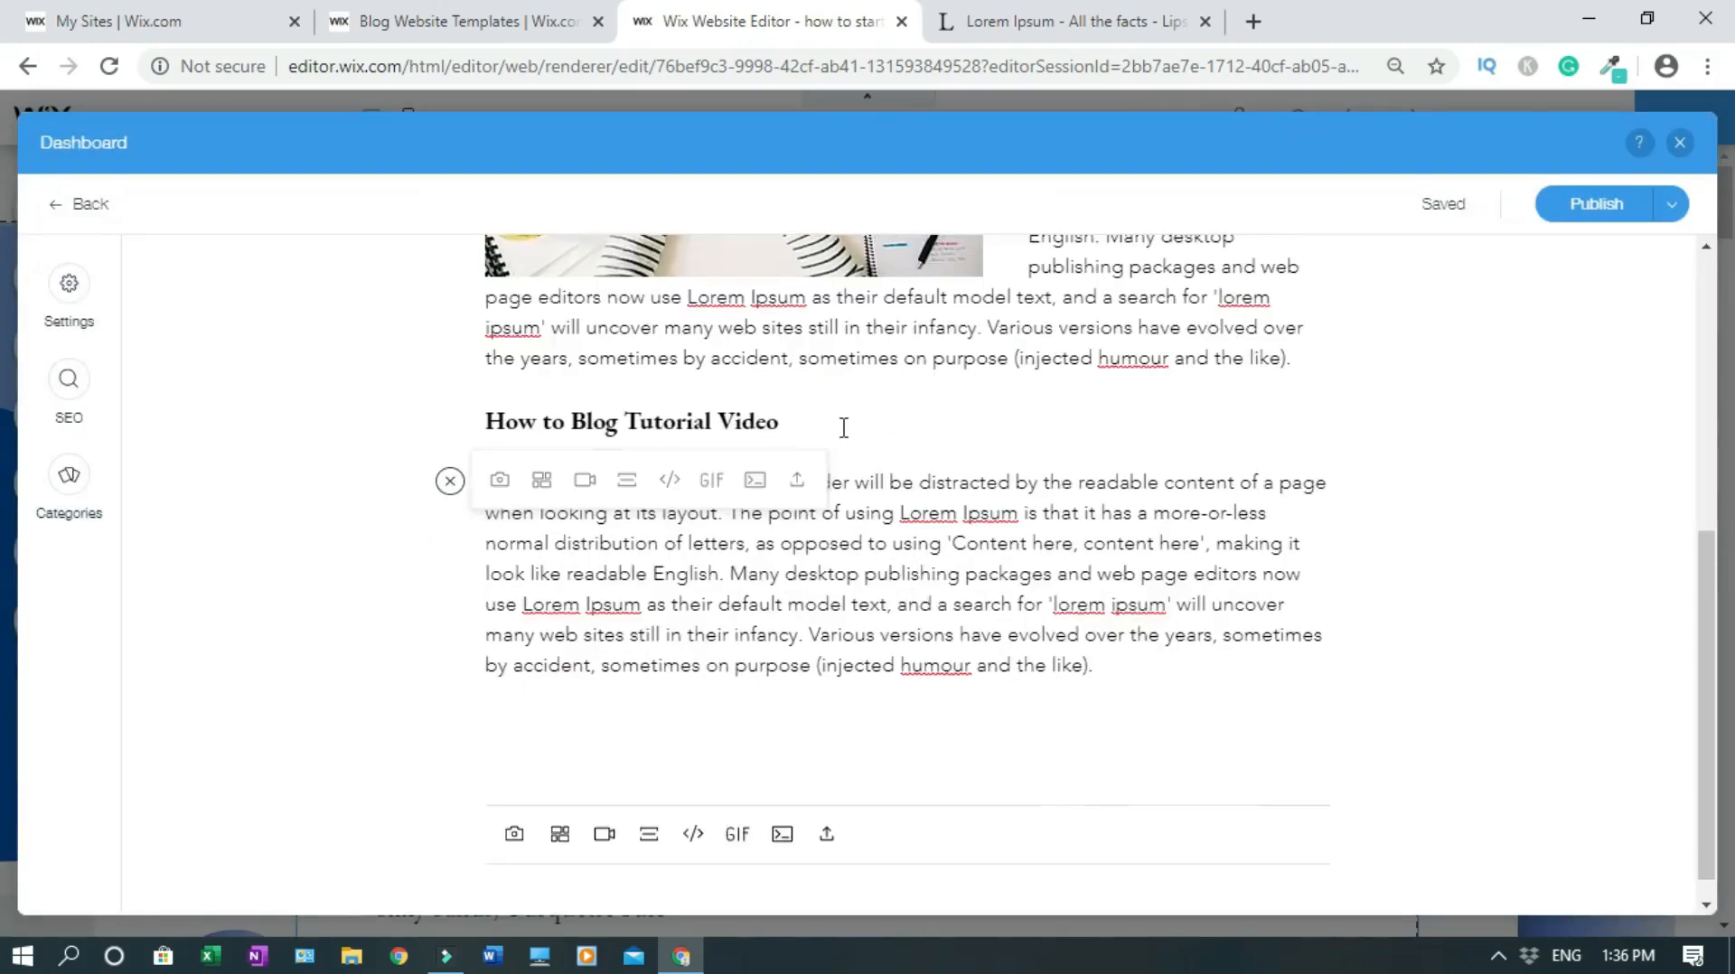
Step: Insert the Unsplash photo of a desk with laptop, pink roses and gold lamp, found by searching "blog", below the "How to Blog Tutorial Video" heading
{"action": "left_click", "coordinate": [844, 429]}
{"action": "left_click", "coordinate": [512, 456]}
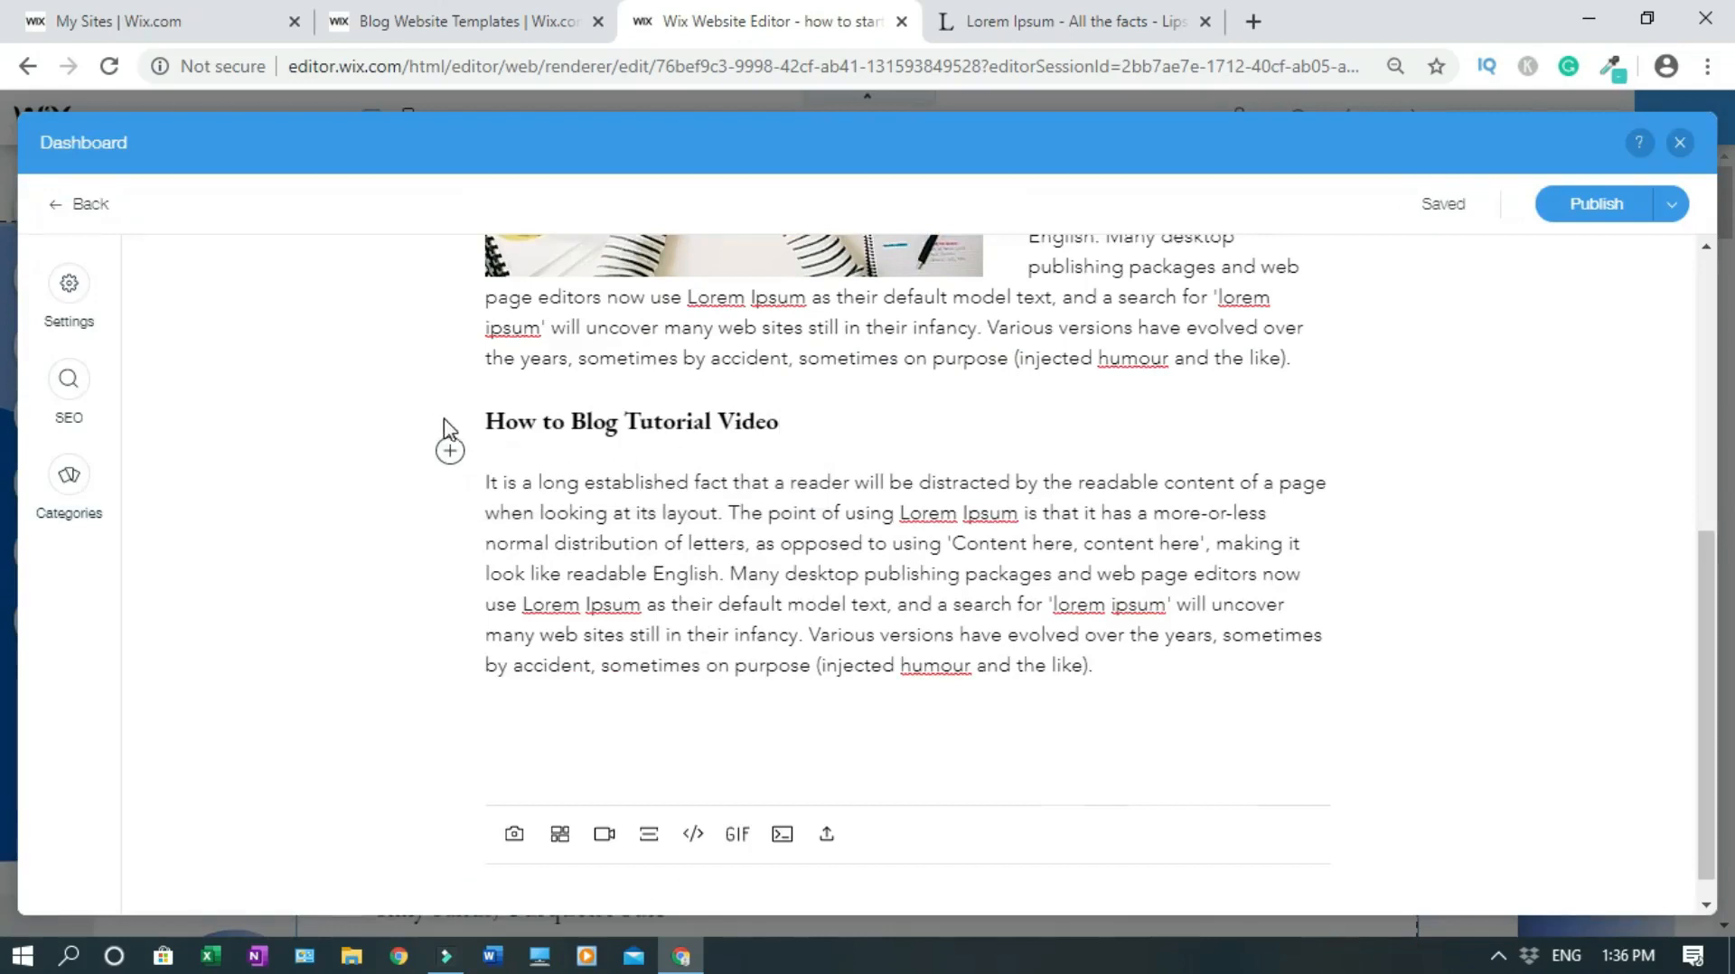
{"action": "left_click", "coordinate": [450, 451]}
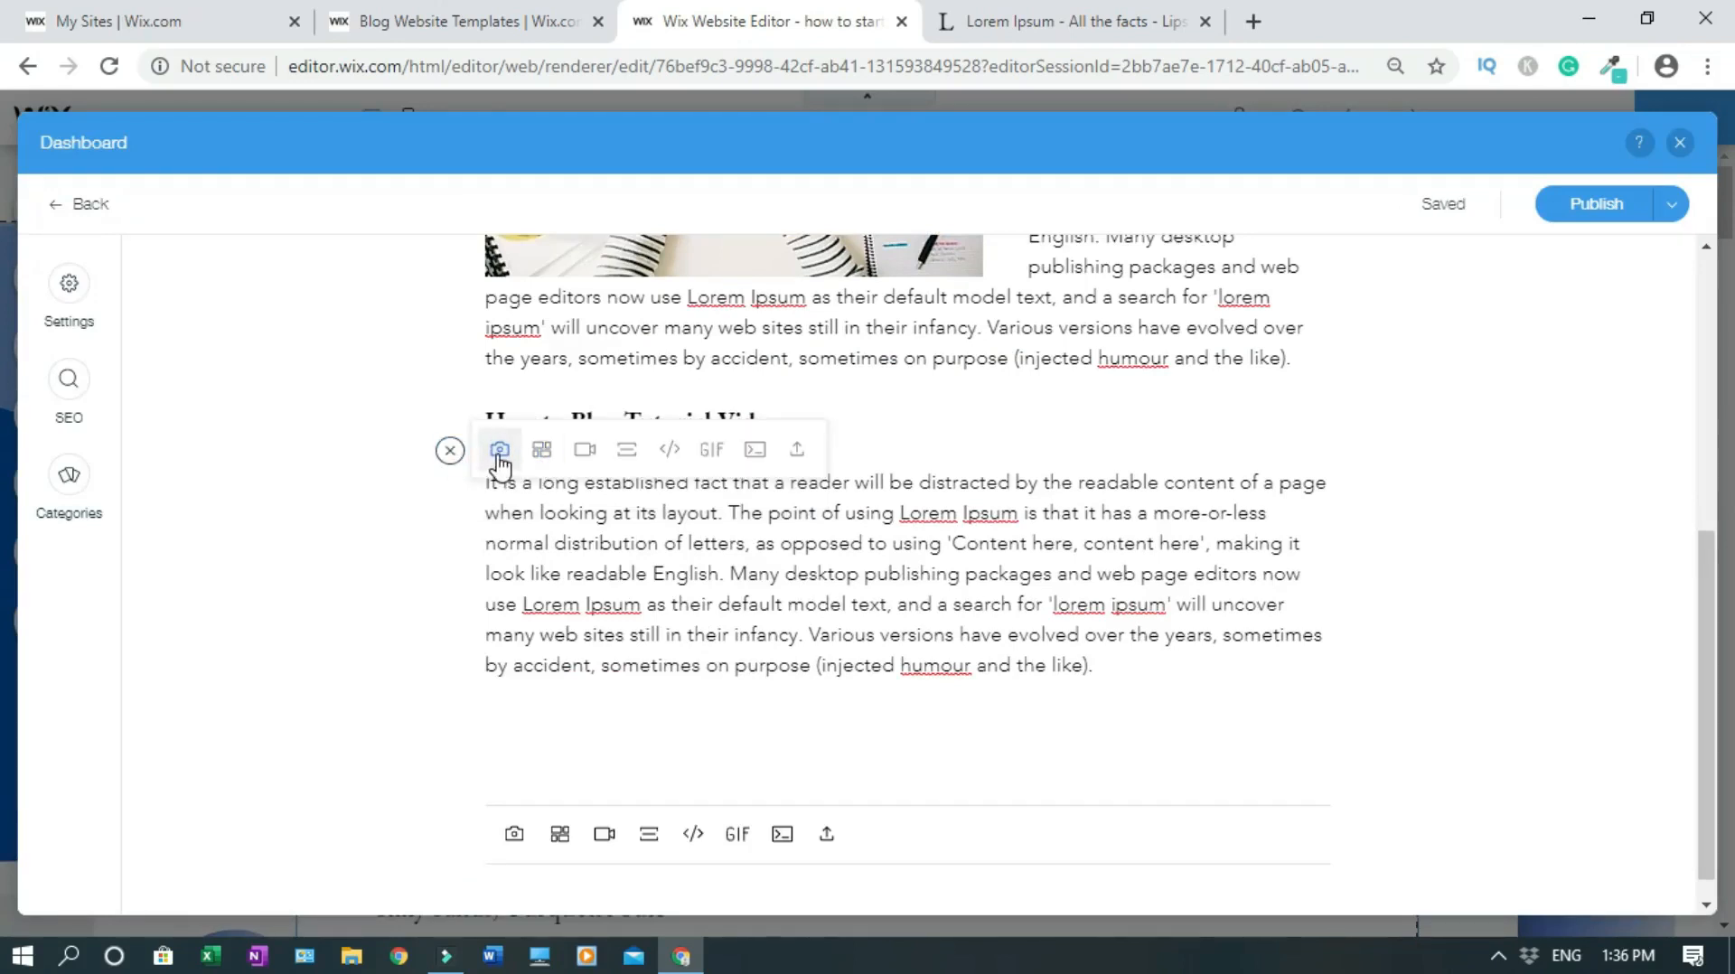
{"action": "left_click", "coordinate": [498, 452]}
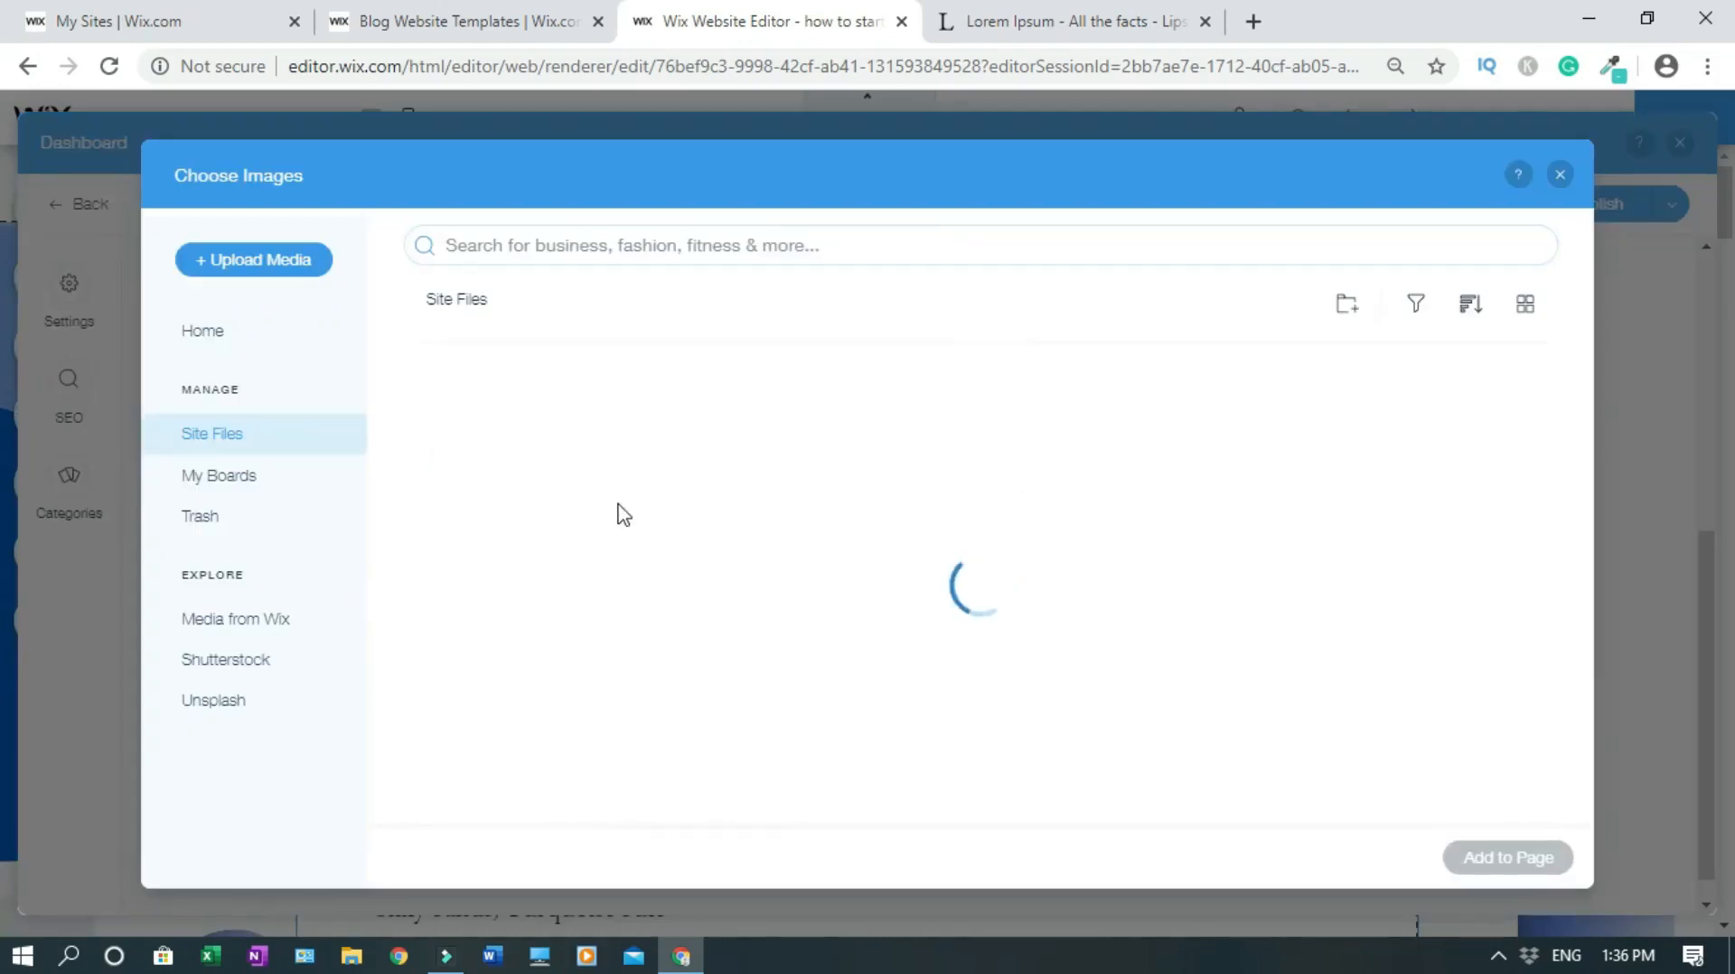
{"action": "left_click", "coordinate": [236, 700]}
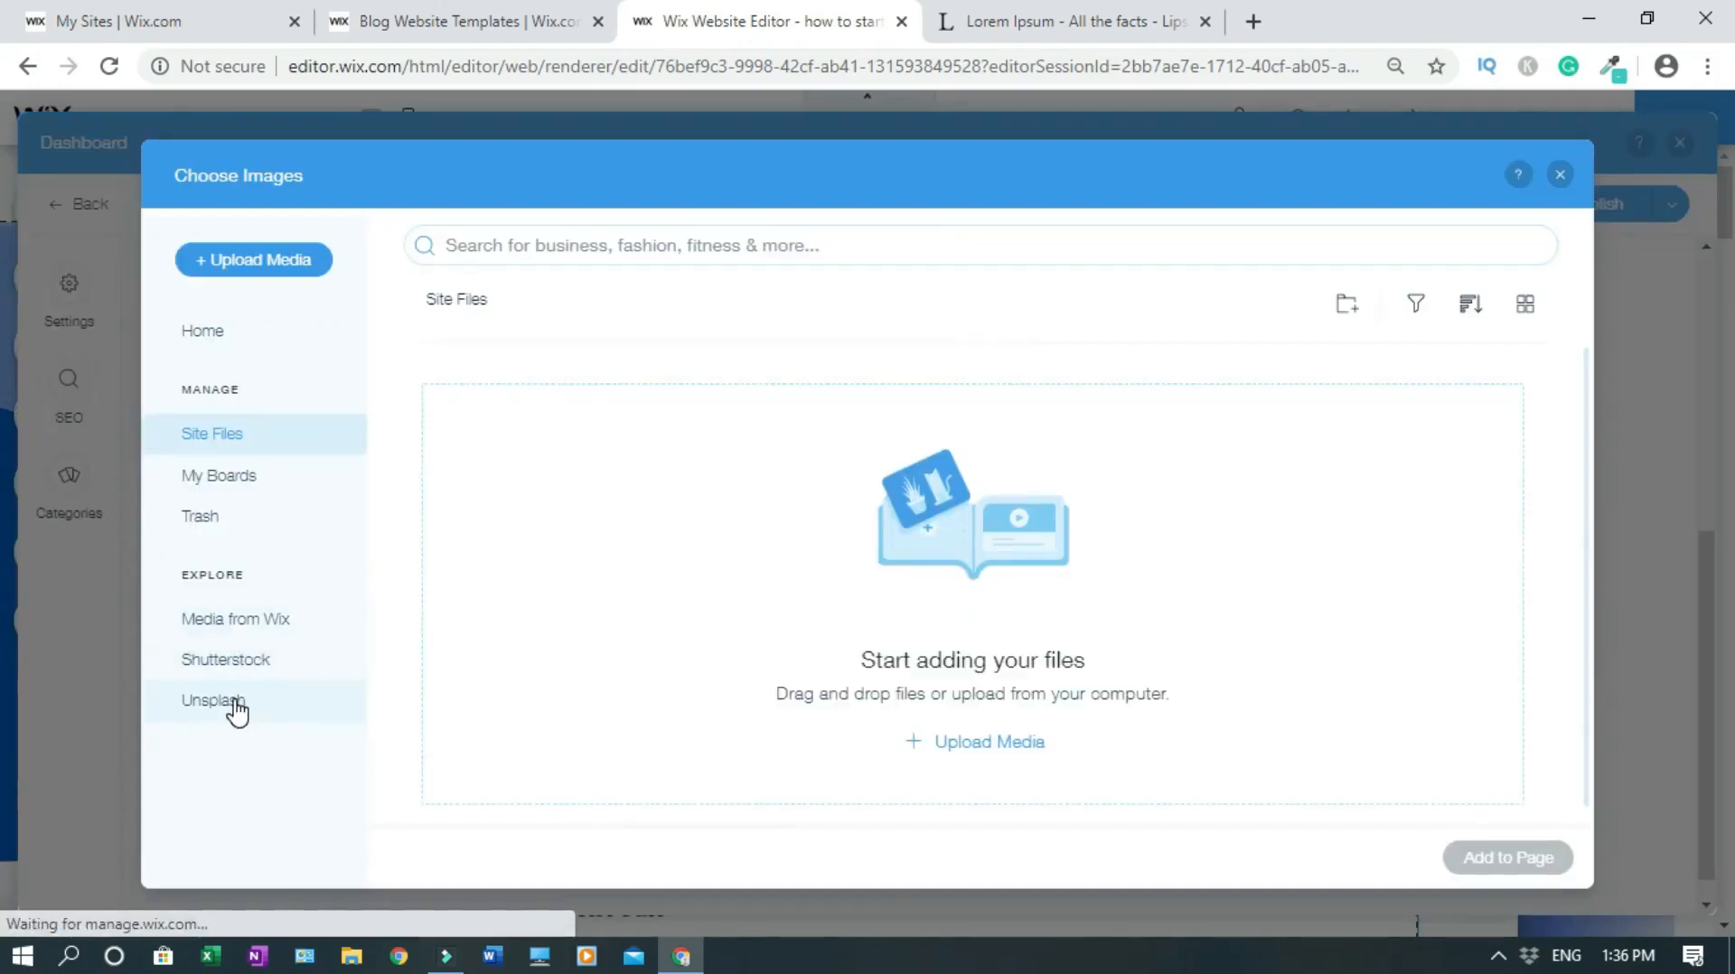
{"action": "type", "text": "blog"}
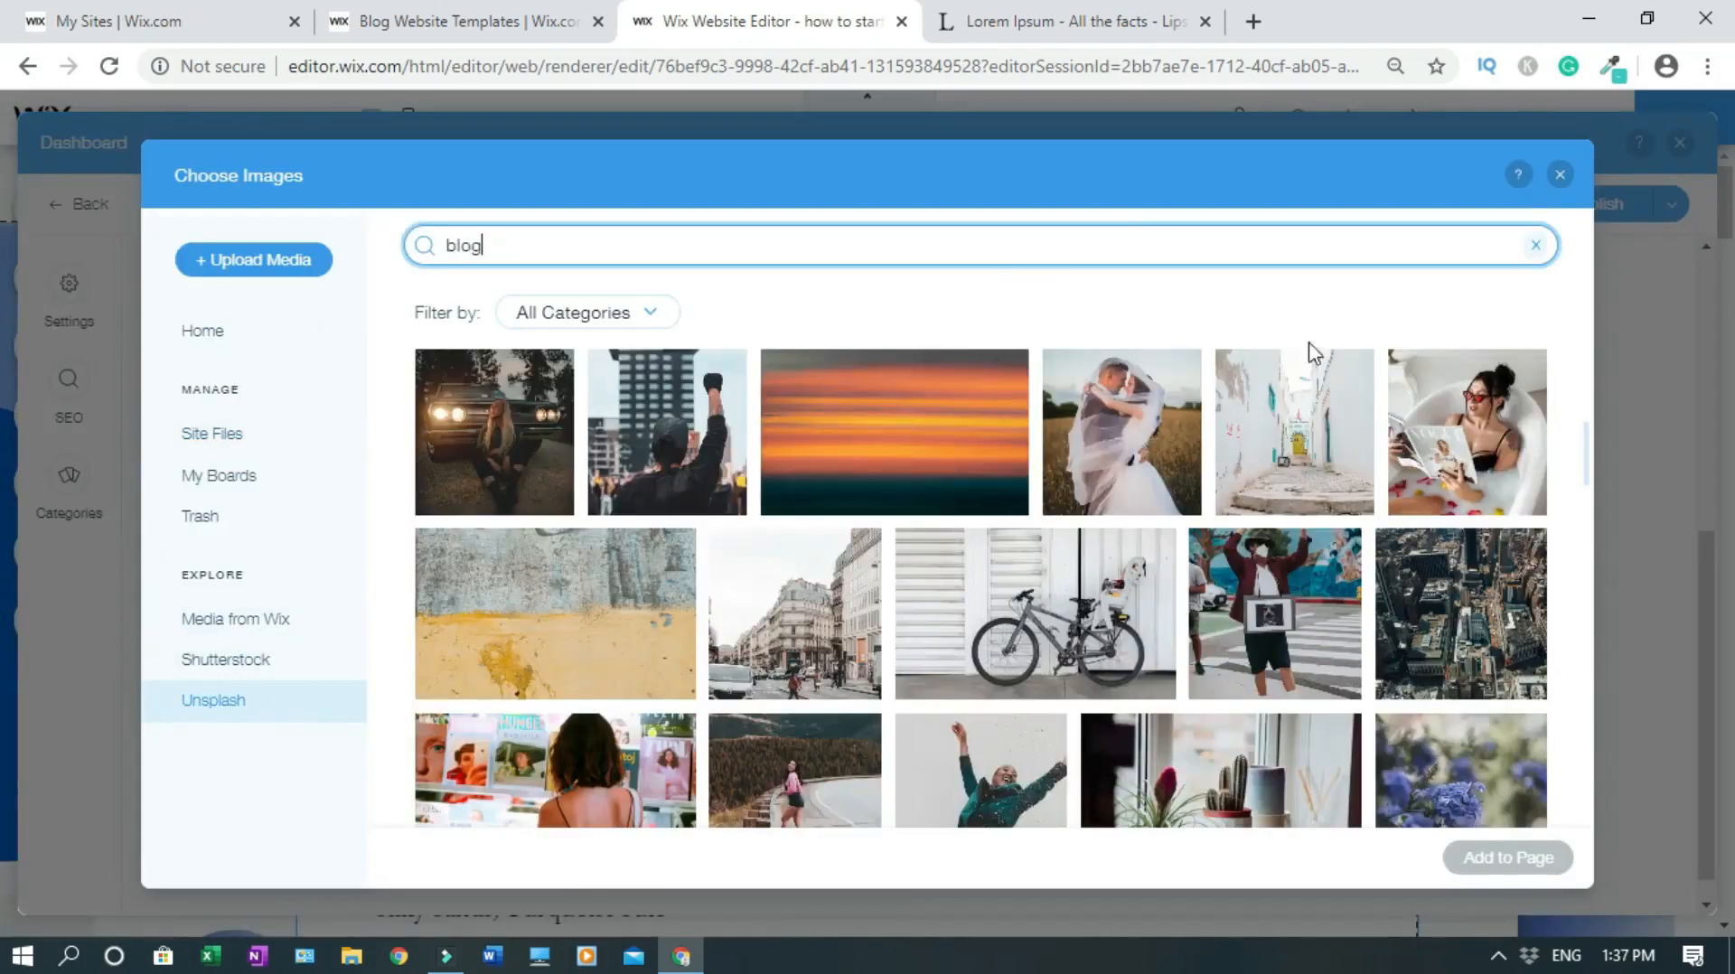
{"action": "key", "text": "Return"}
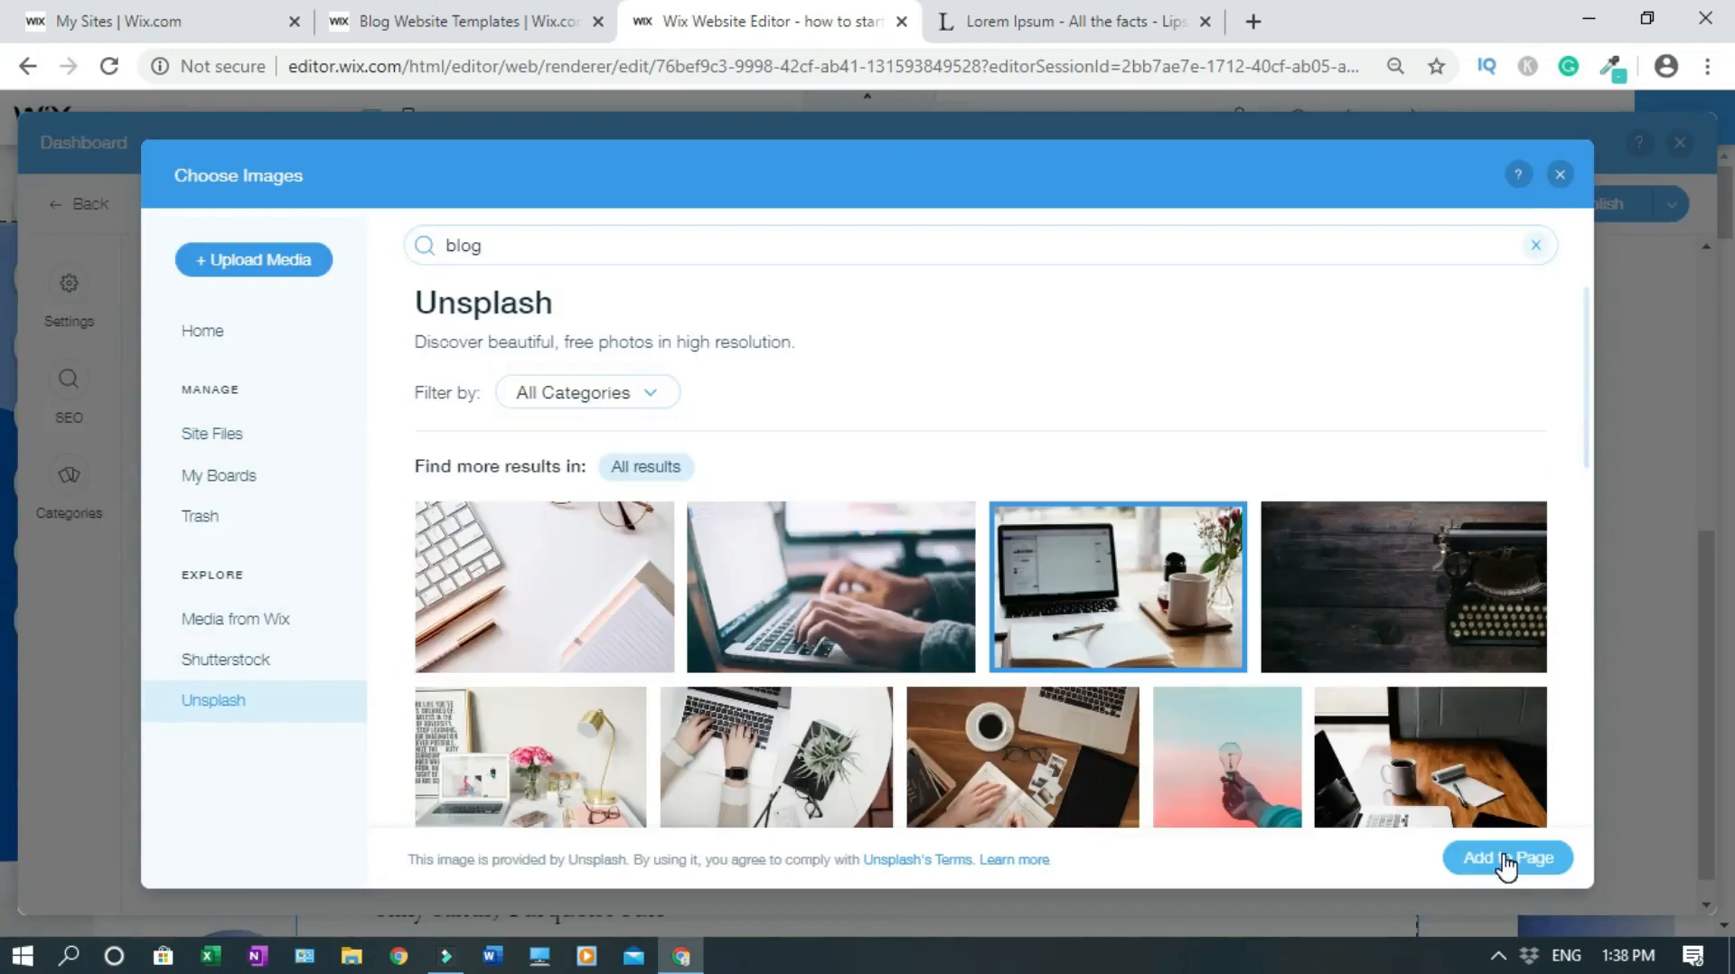
{"action": "left_click", "coordinate": [541, 791]}
{"action": "left_click", "coordinate": [1500, 859]}
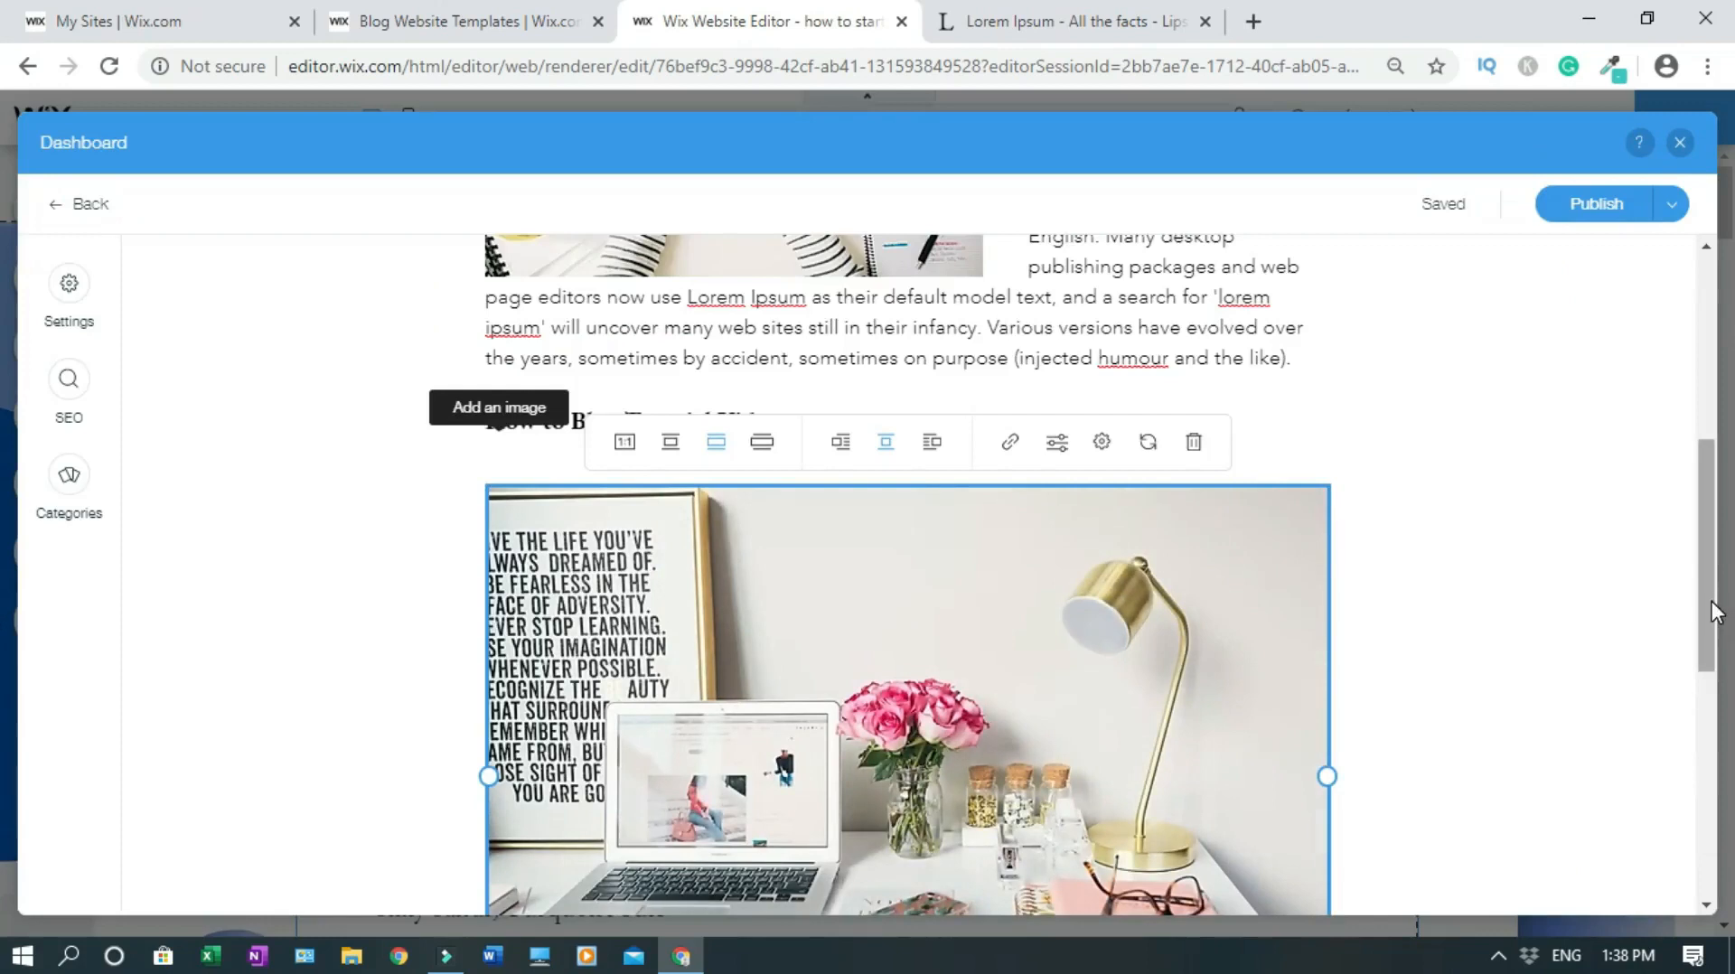
Step: Shrink the new desk photo to about two thirds of the text column's width
{"action": "left_click_drag", "start_coordinate": [1712, 602], "coordinate": [1727, 687]}
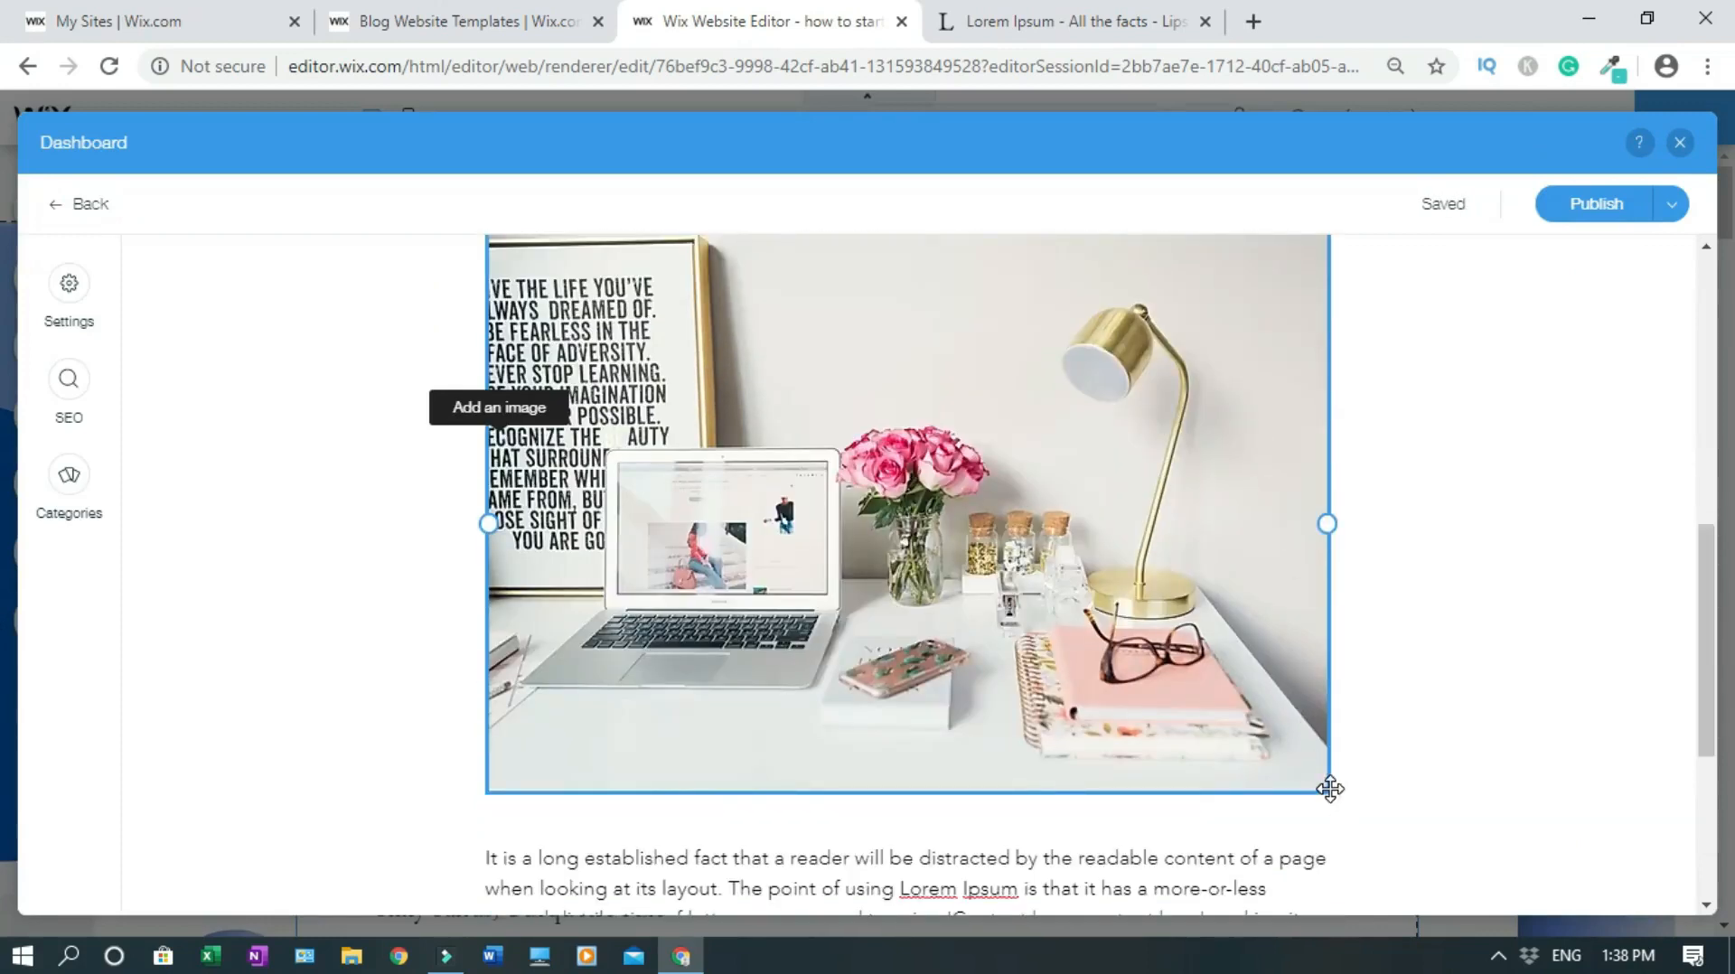
{"action": "left_click_drag", "start_coordinate": [1330, 791], "coordinate": [1038, 477]}
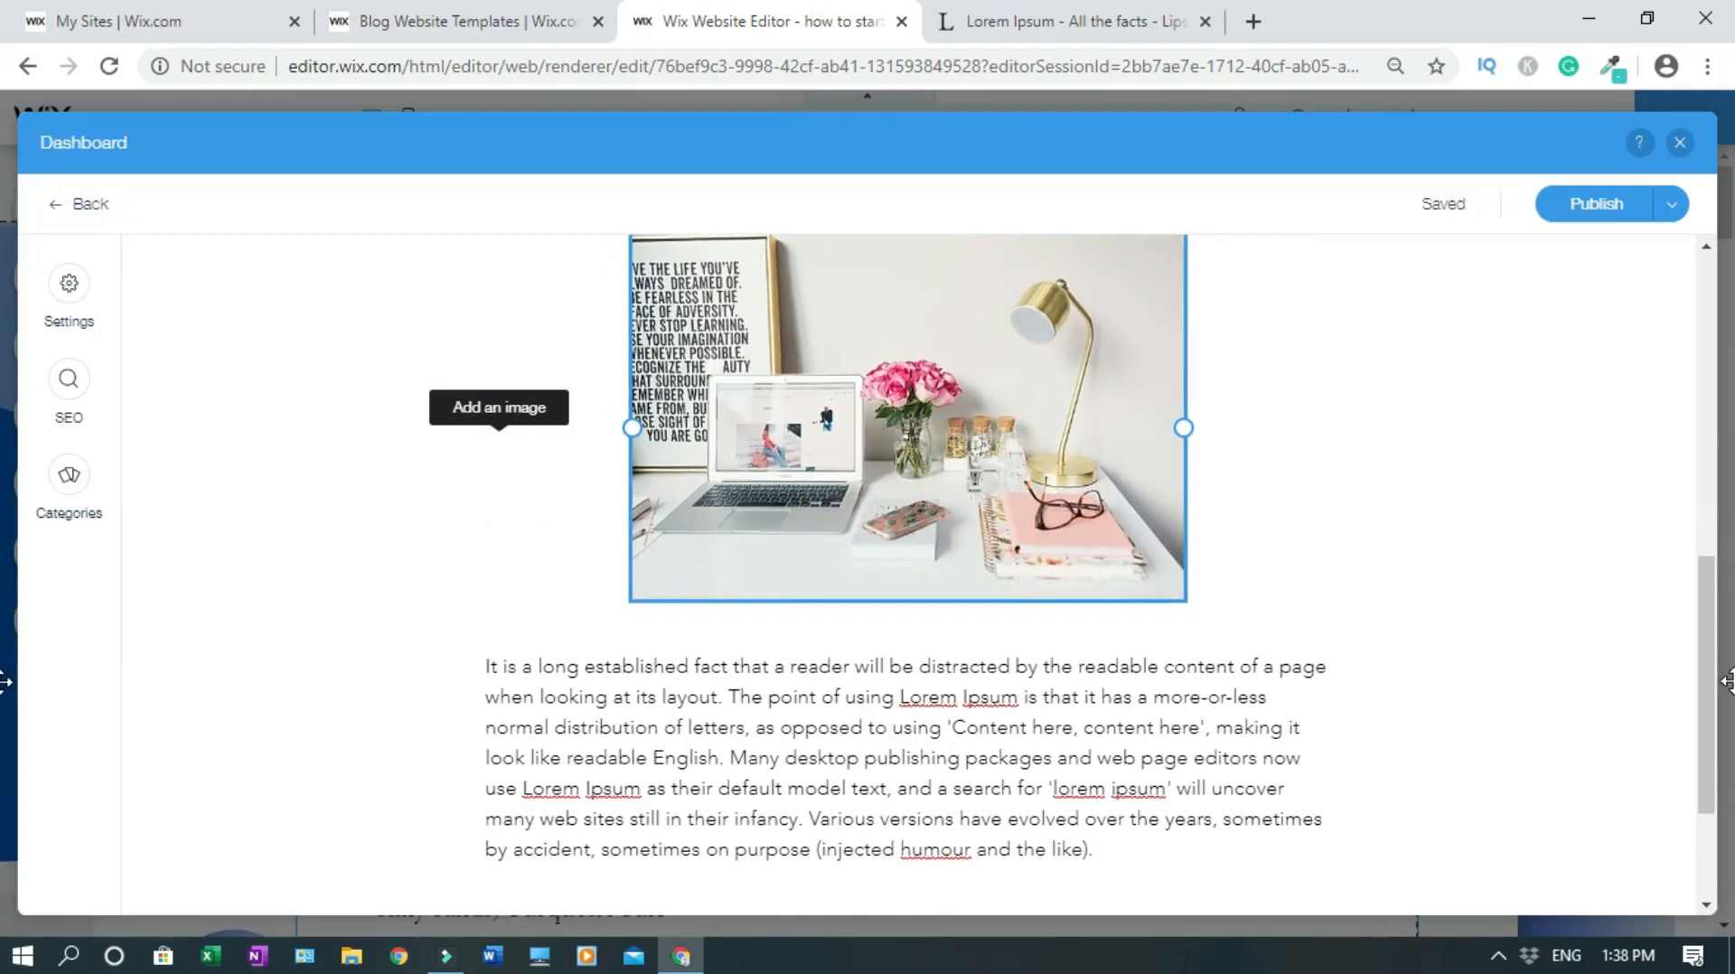
{"action": "left_click_drag", "start_coordinate": [1705, 711], "coordinate": [1726, 684]}
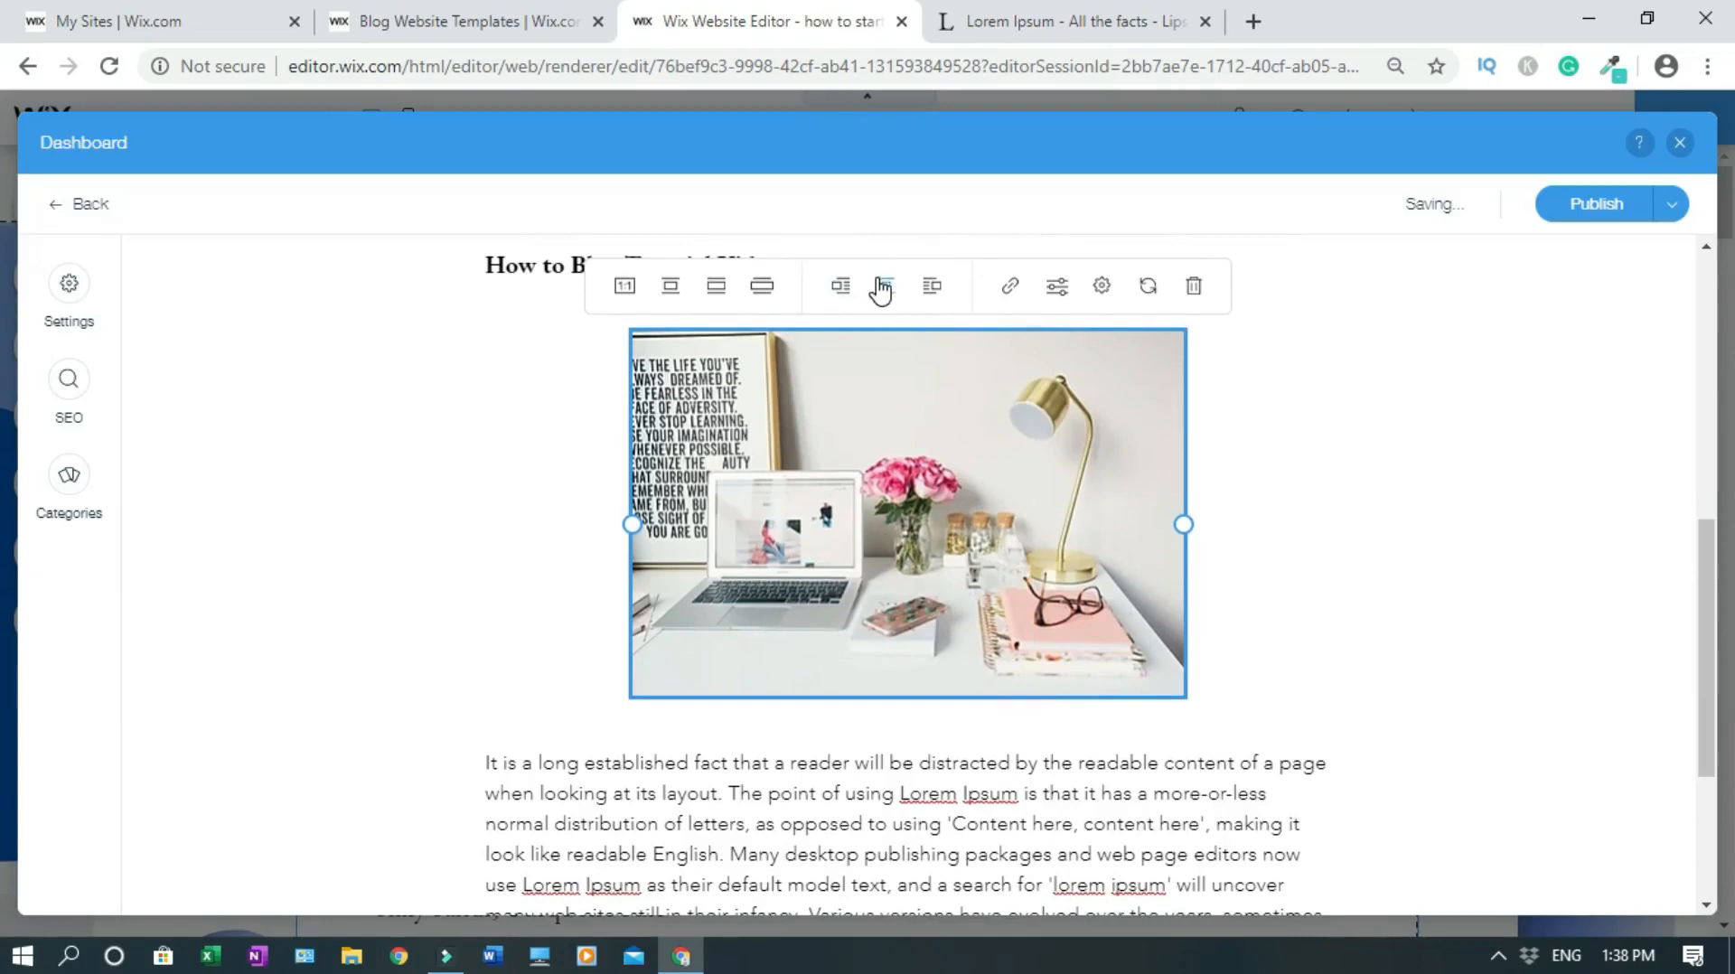
Step: Align the desk photo left with the paragraph wrapping beside it, and shrink it to about half the column's width
{"action": "left_click", "coordinate": [842, 287]}
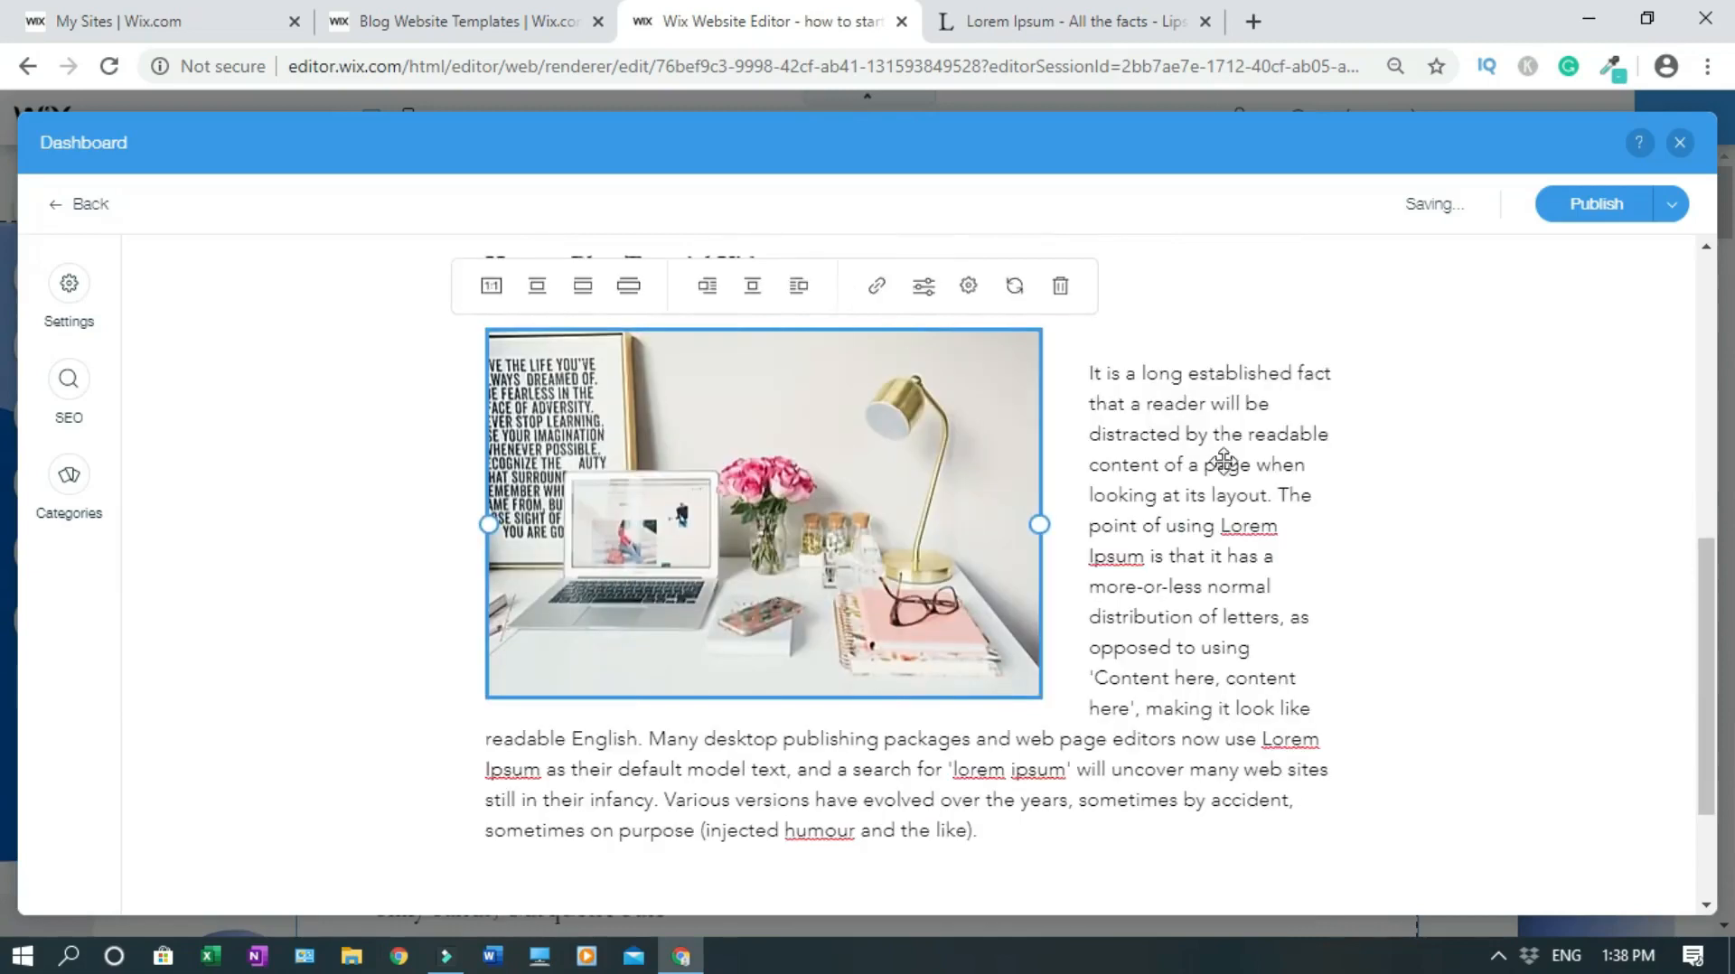
{"action": "left_click_drag", "start_coordinate": [1718, 619], "coordinate": [1688, 592]}
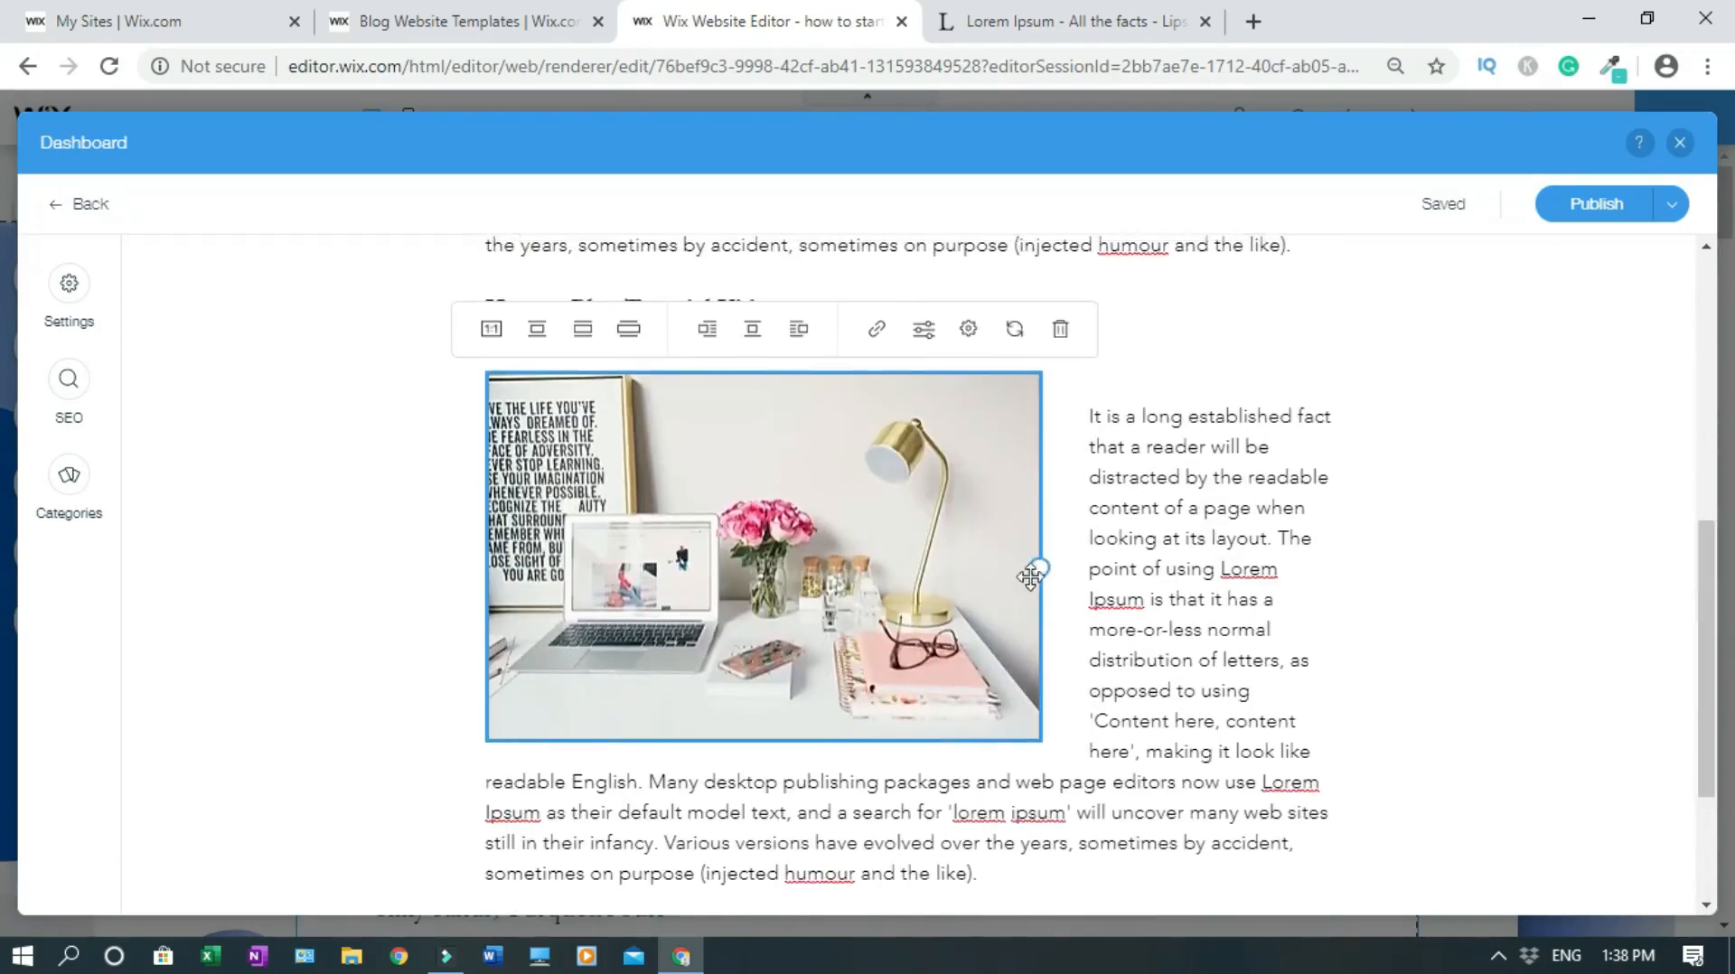
{"action": "left_click_drag", "start_coordinate": [1042, 732], "coordinate": [928, 622]}
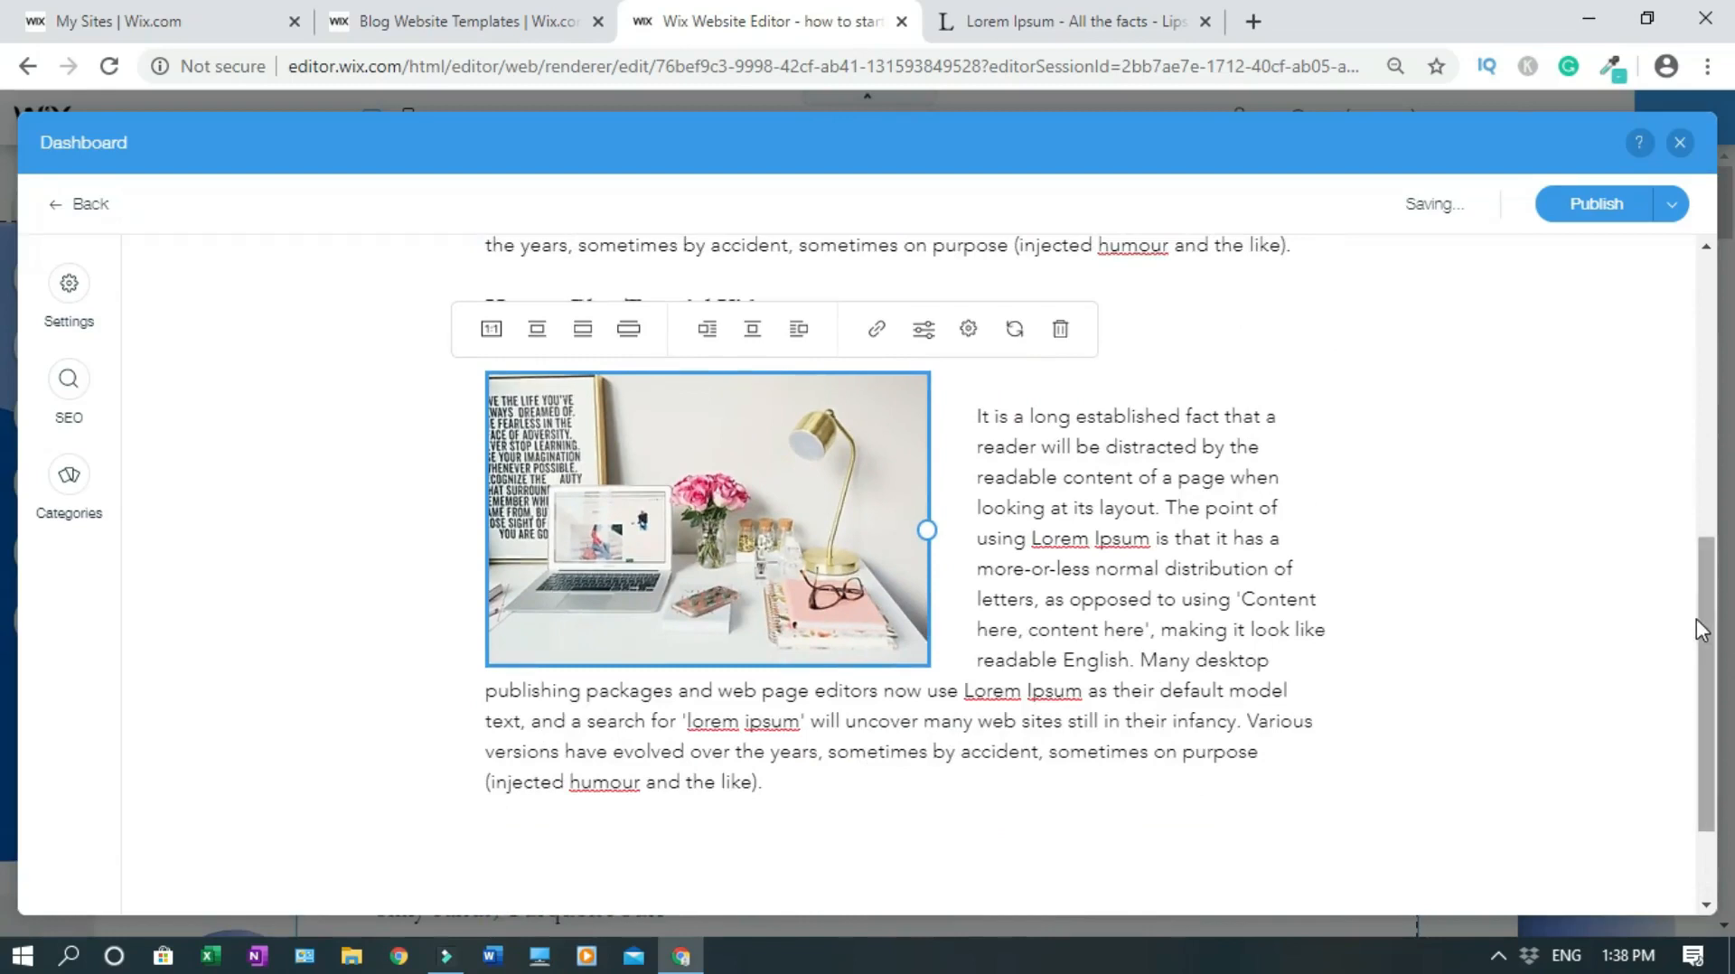
Step: Centre the desk photo between the heading and the second paragraph
{"action": "left_click", "coordinate": [750, 331]}
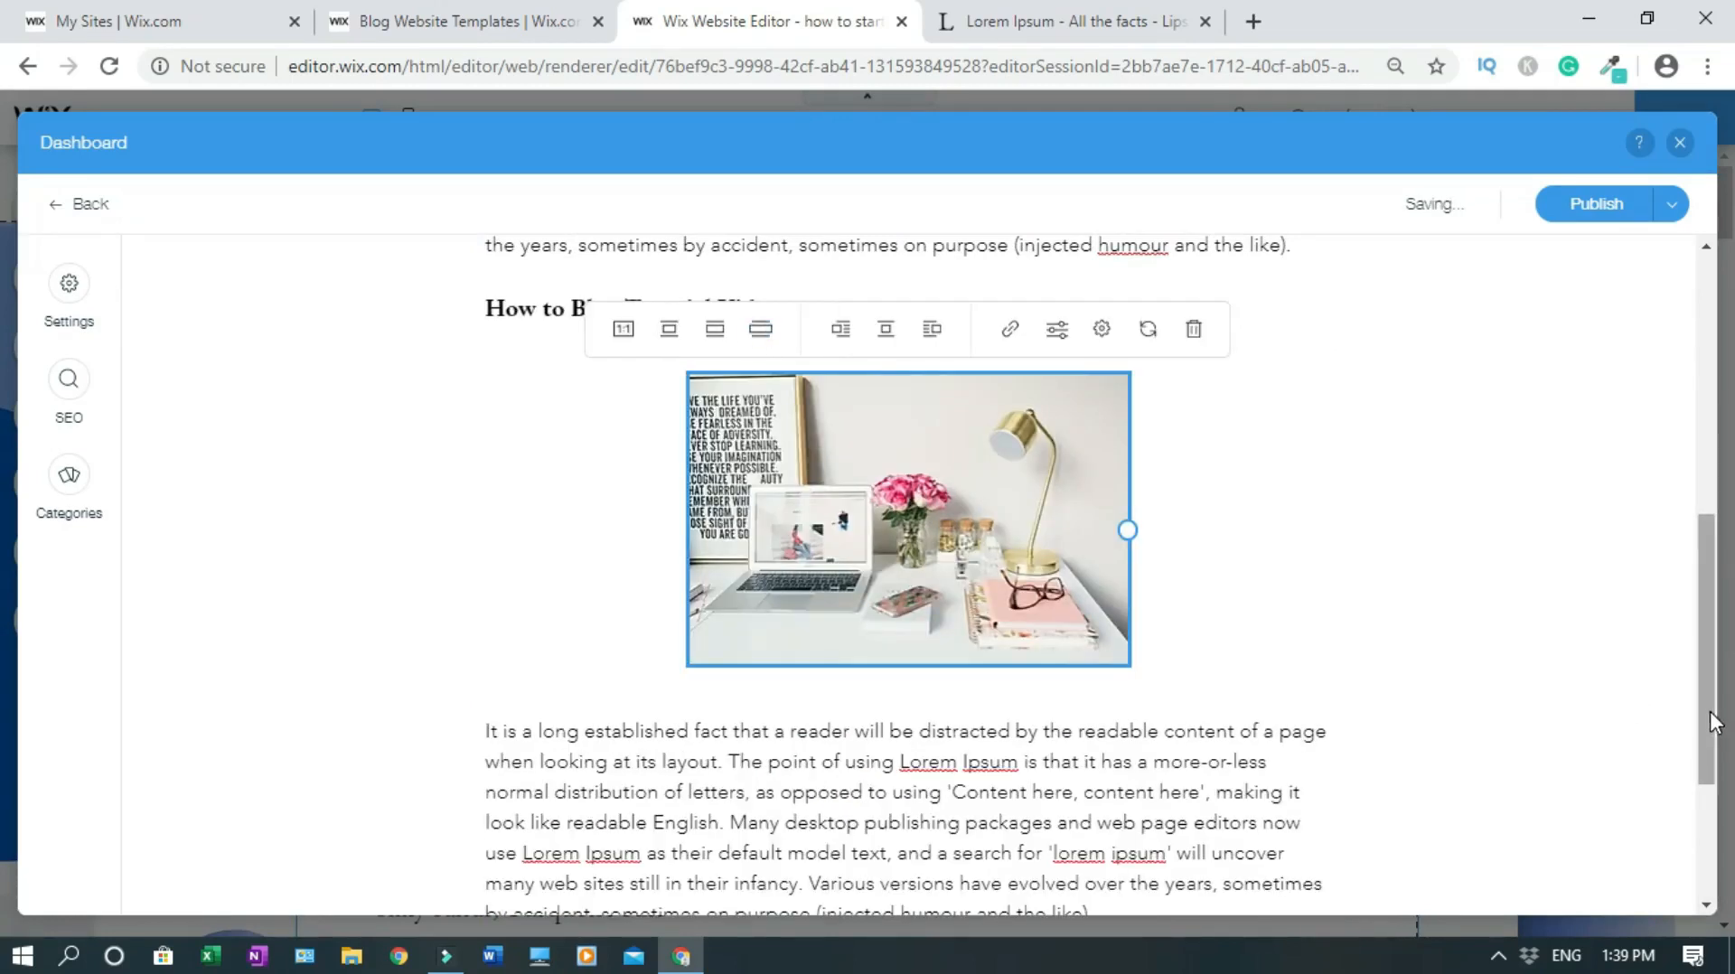
{"action": "left_click_drag", "start_coordinate": [1710, 712], "coordinate": [1700, 658]}
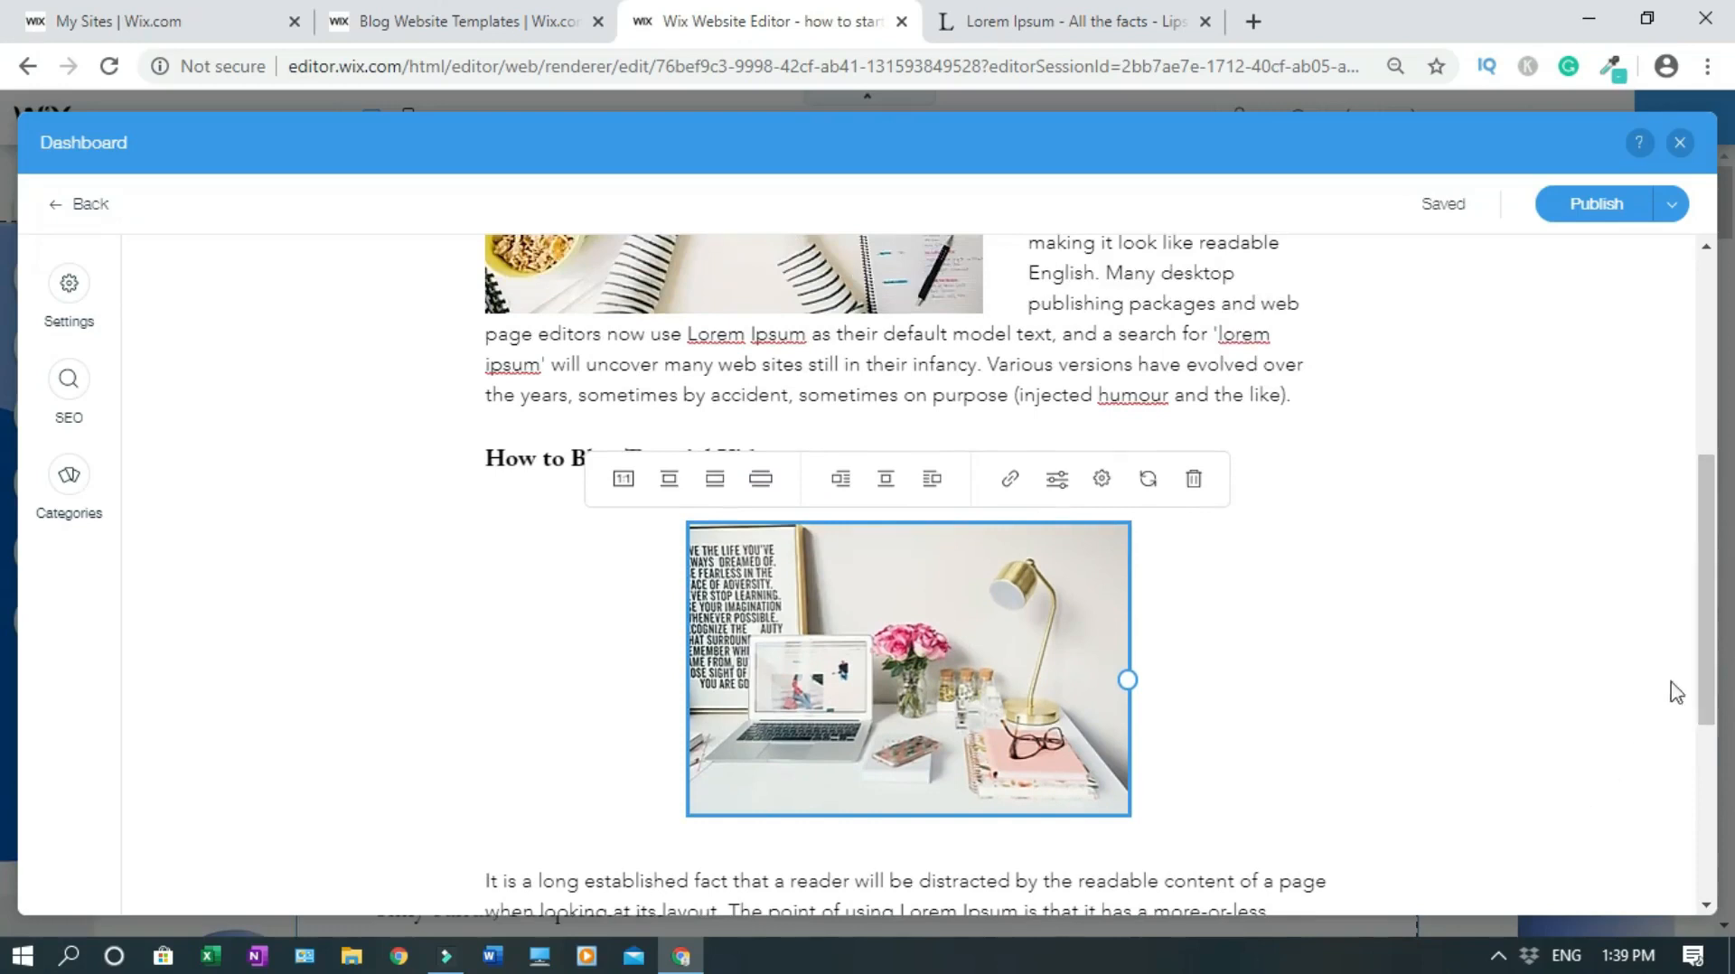
{"action": "left_click_drag", "start_coordinate": [1707, 699], "coordinate": [1707, 776]}
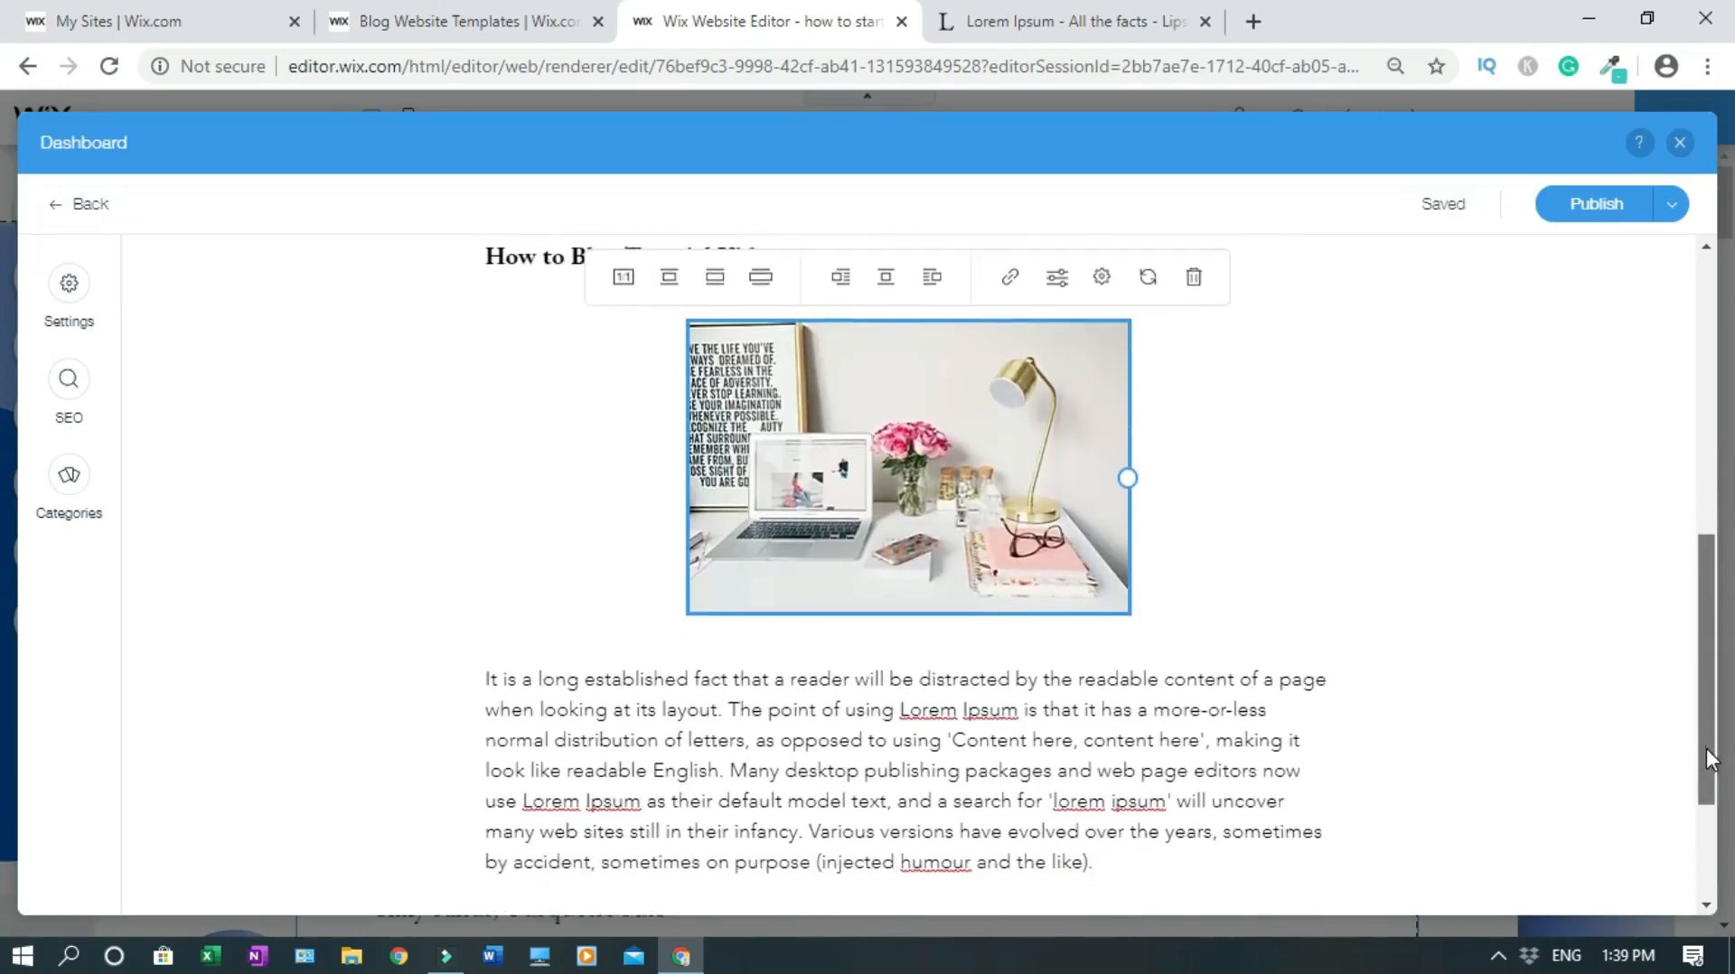
{"action": "left_click", "coordinate": [1137, 795]}
Step: Switch the centred desk photo back to left alignment with text wrapping
{"action": "left_click_drag", "start_coordinate": [1706, 691], "coordinate": [1673, 349]}
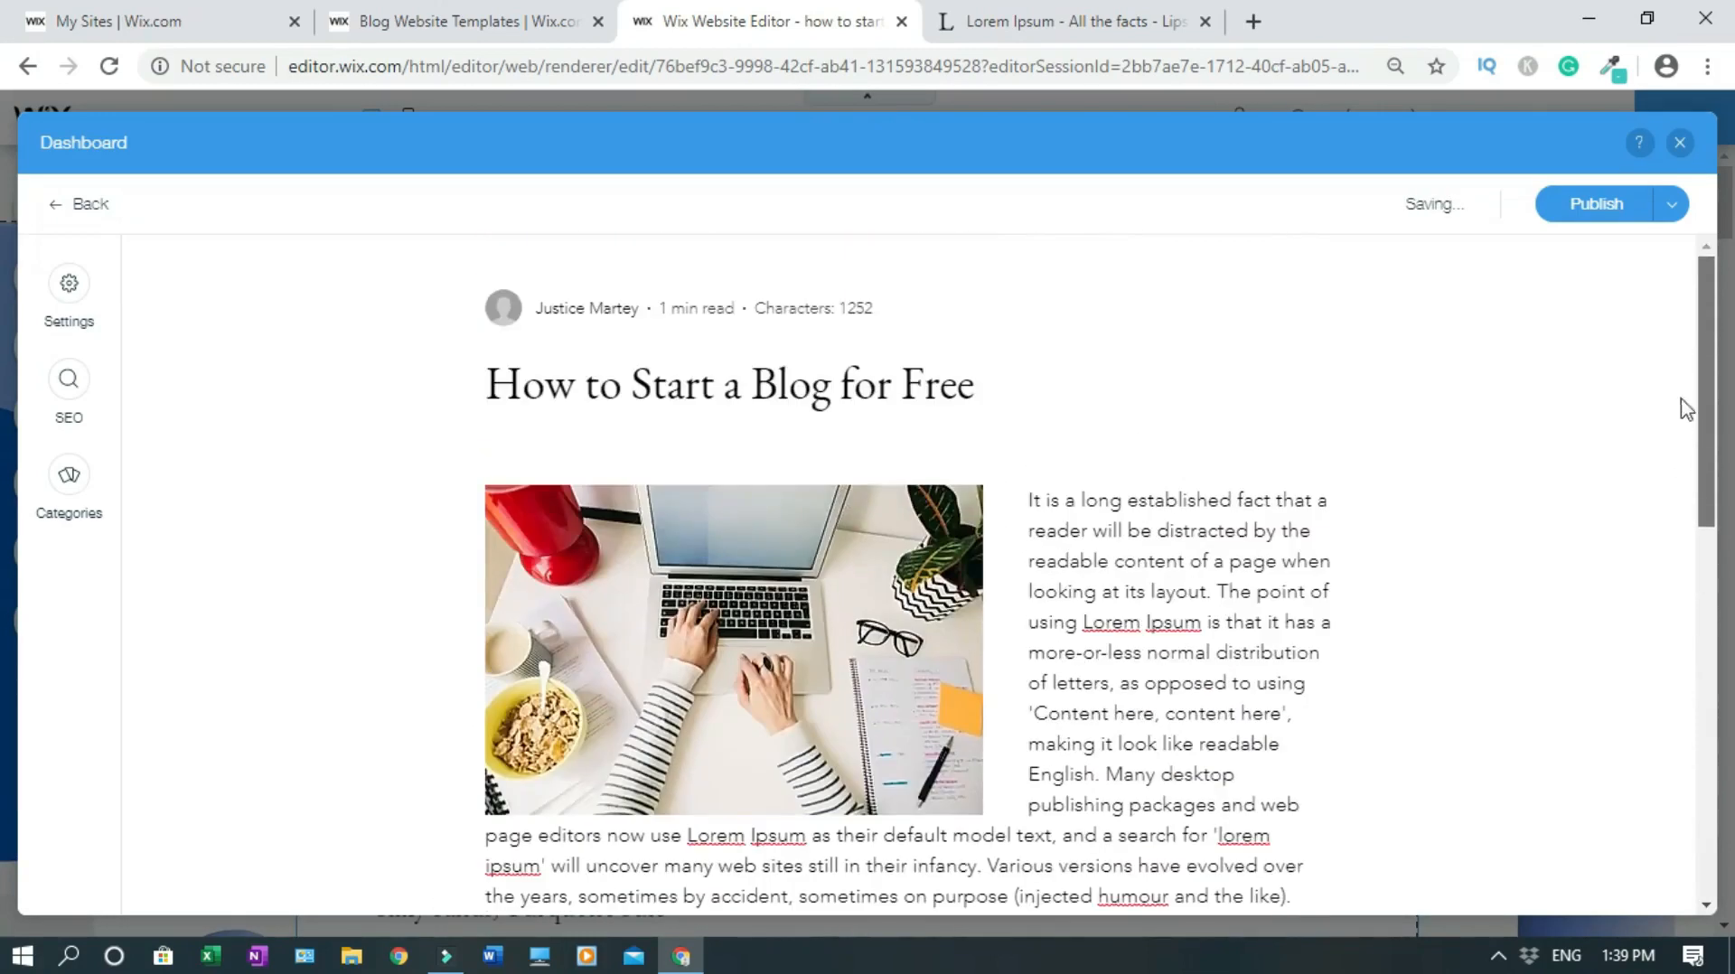
{"action": "scroll", "coordinate": [1686, 408], "scroll_direction": "down", "scroll_amount": 6}
{"action": "left_click", "coordinate": [751, 599]}
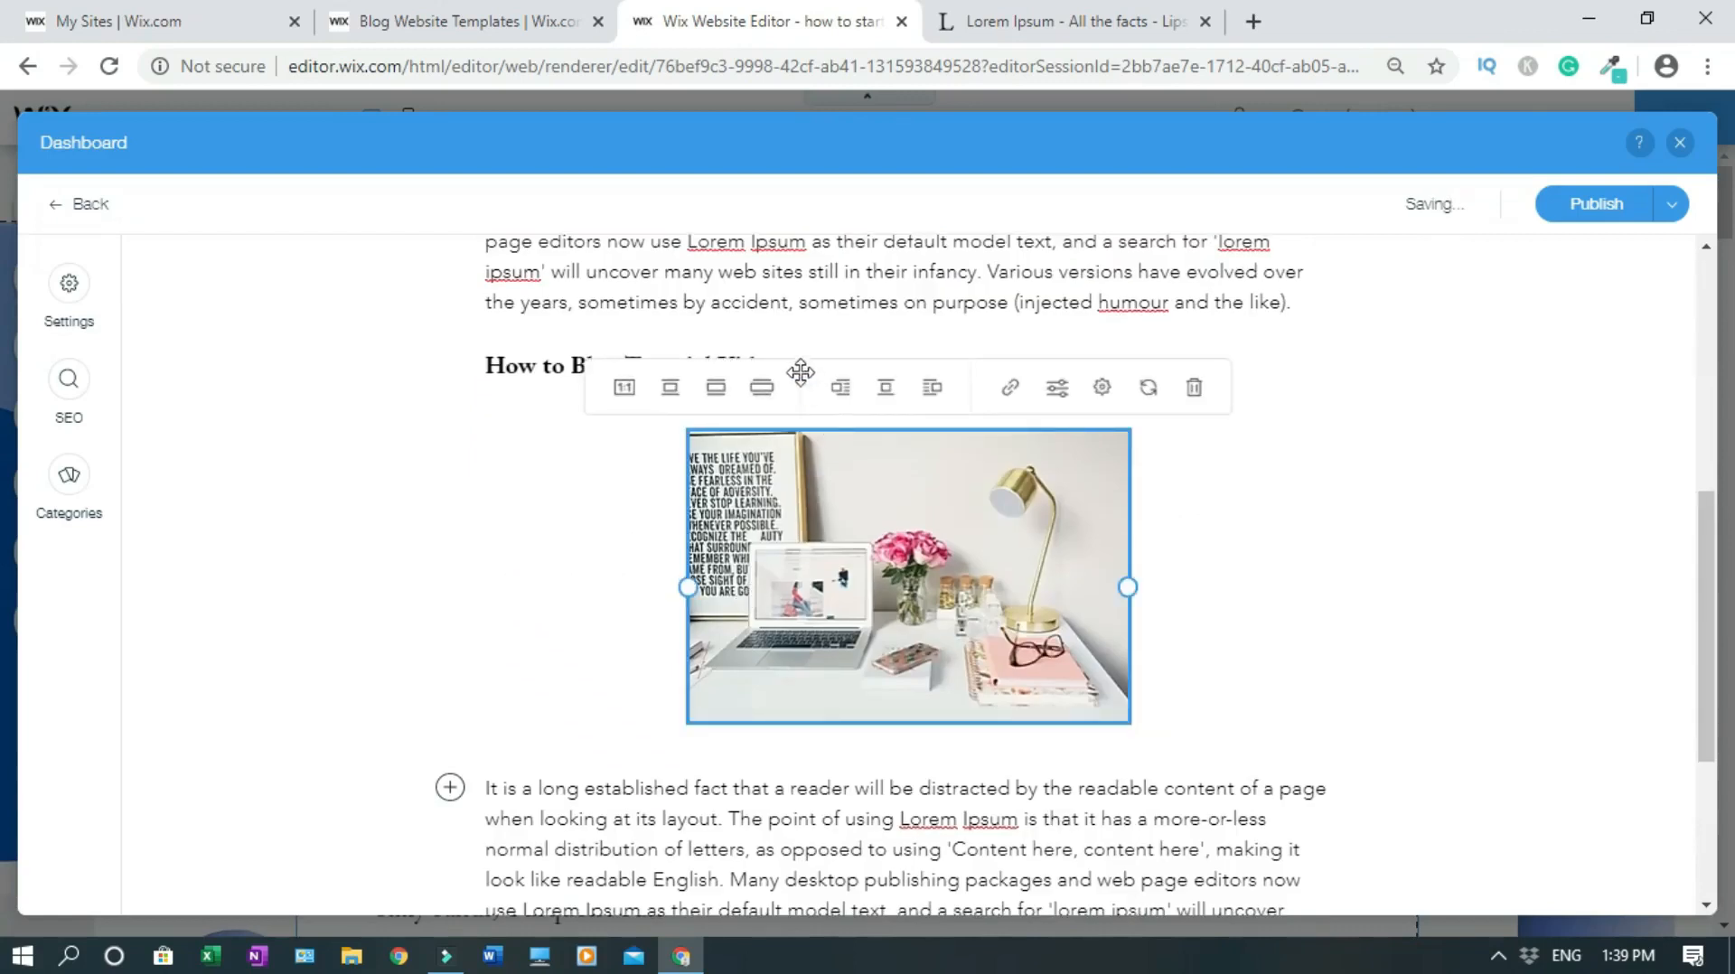
{"action": "left_click", "coordinate": [841, 386]}
Step: Insert blank lines before the second paragraph to push its text below the desk photo
{"action": "left_click", "coordinate": [974, 479]}
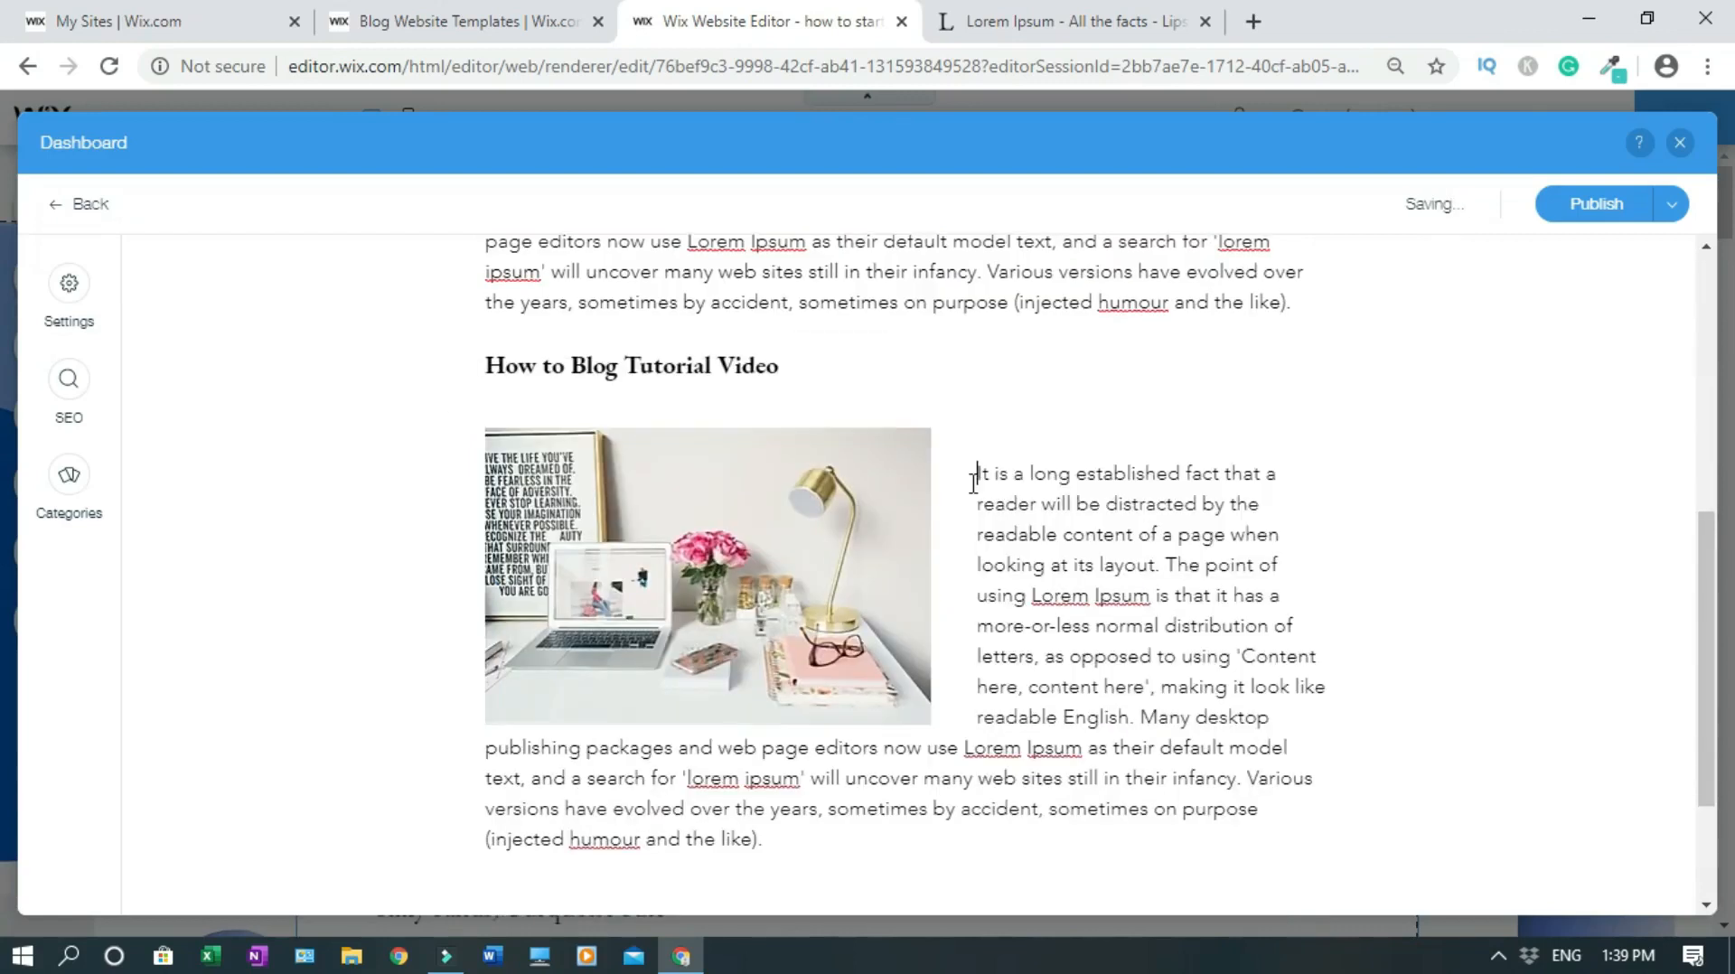
{"action": "key", "text": "Return"}
{"action": "key", "text": "Return"}
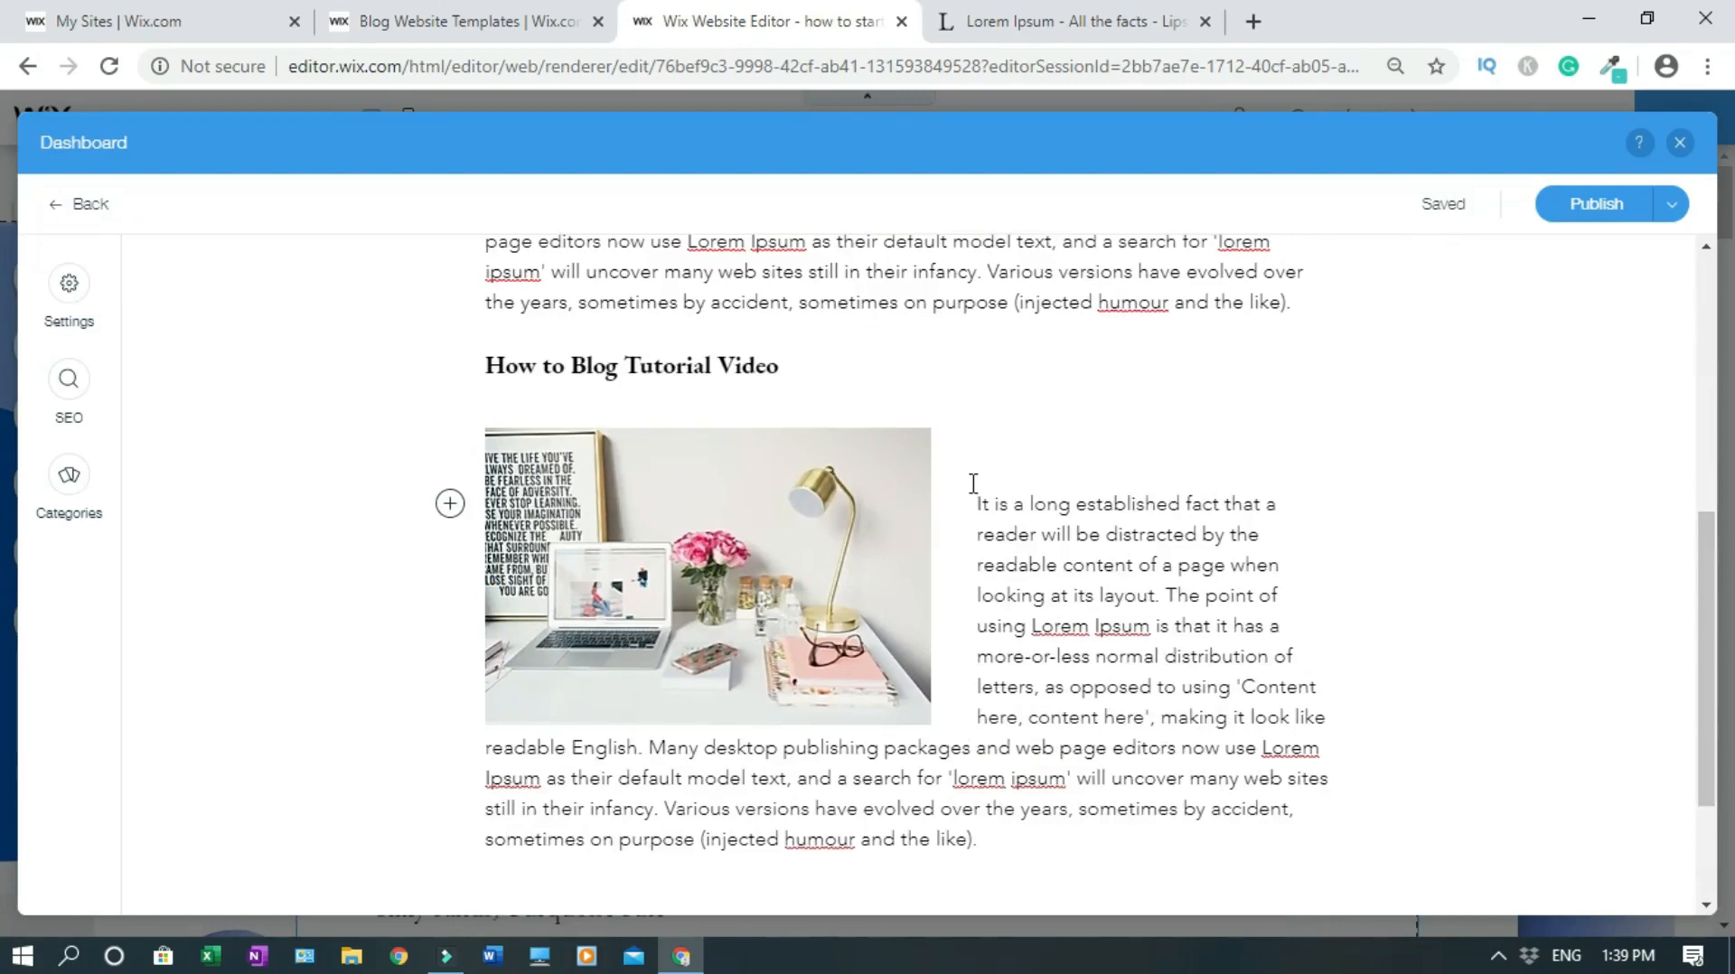
{"action": "key", "text": "Return"}
{"action": "key", "text": "Return"}
{"action": "key", "text": "Return"}
{"action": "key", "text": "Return"}
{"action": "key", "text": "Return"}
{"action": "key", "text": "Return"}
{"action": "key", "text": "Return"}
{"action": "key", "text": "Return"}
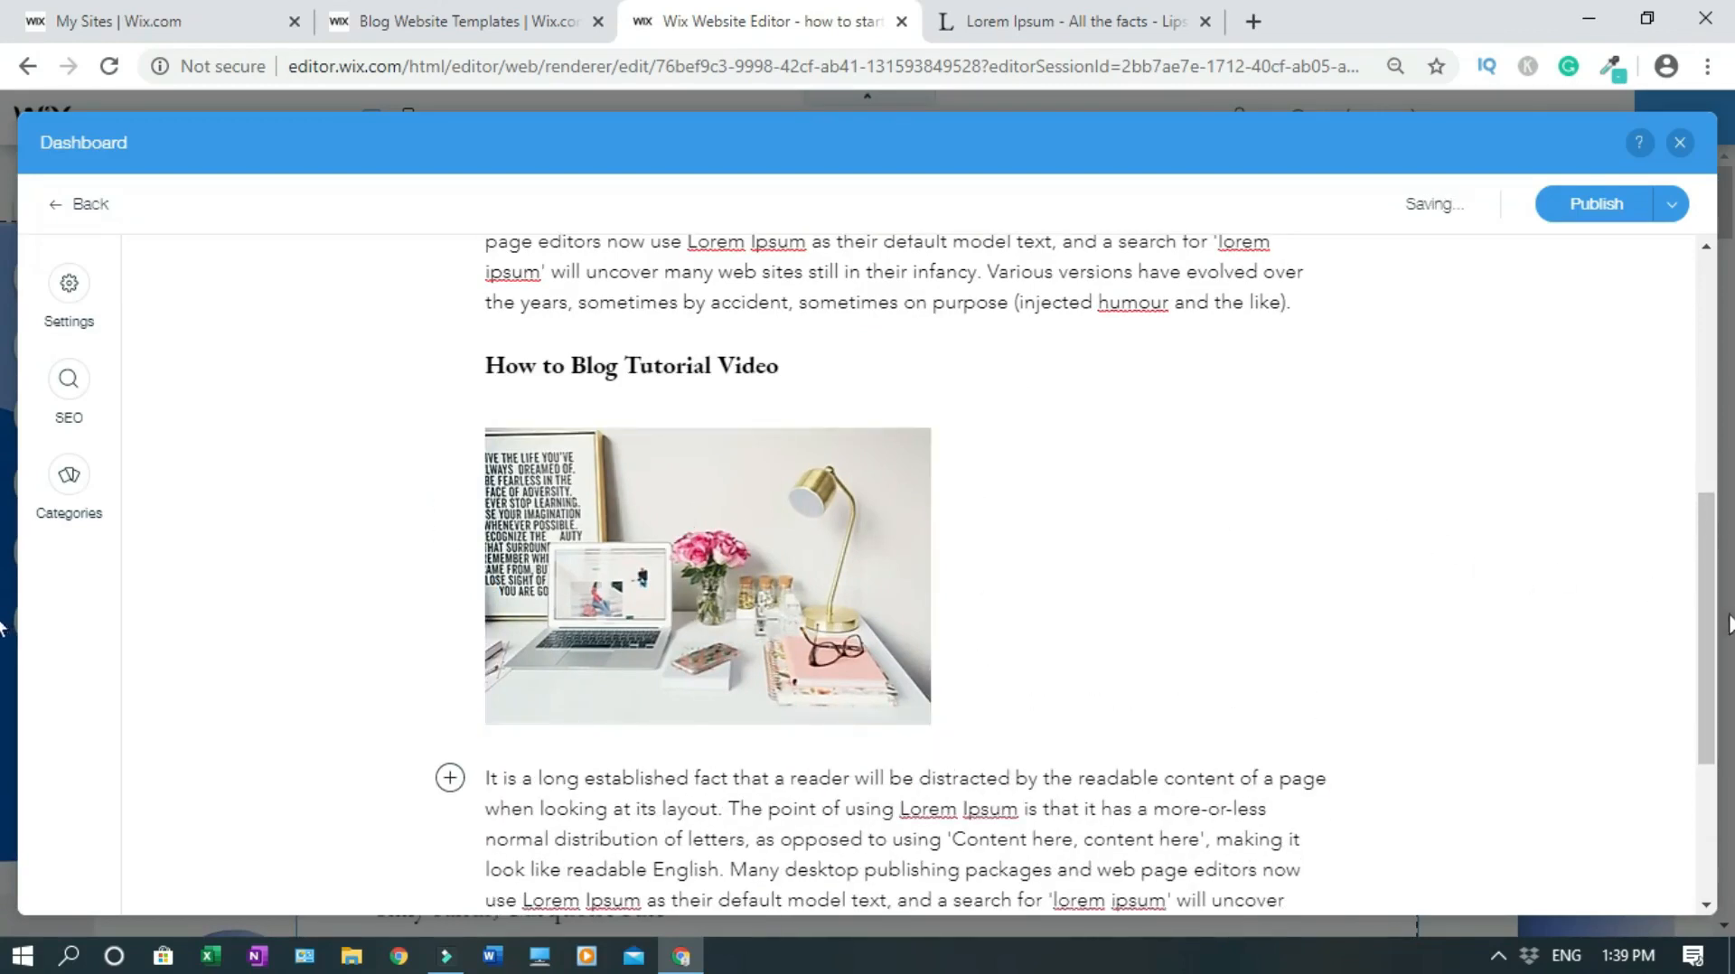
Step: Add the line "Click here to gain access!" between the first paragraph and the "How to Blog Tutorial Video" heading
{"action": "scroll", "coordinate": [1668, 506], "scroll_direction": "up", "scroll_amount": 4}
{"action": "scroll", "coordinate": [1316, 291], "scroll_direction": "up", "scroll_amount": 3}
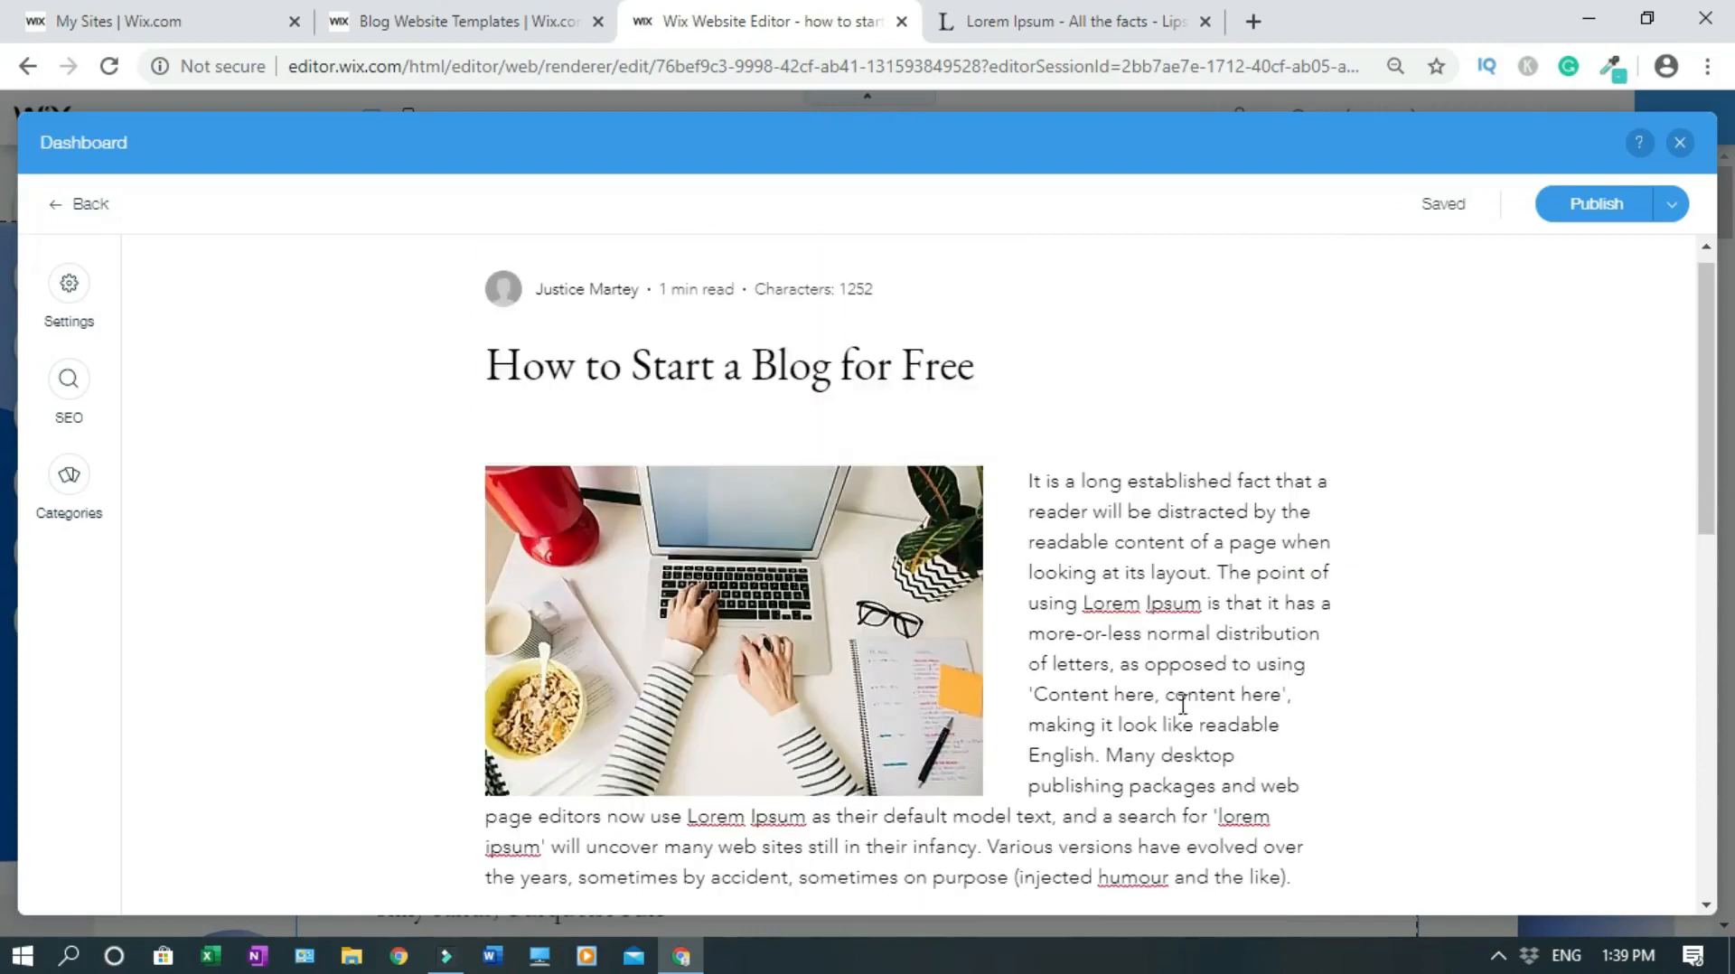
{"action": "left_click_drag", "start_coordinate": [1711, 344], "coordinate": [1671, 655]}
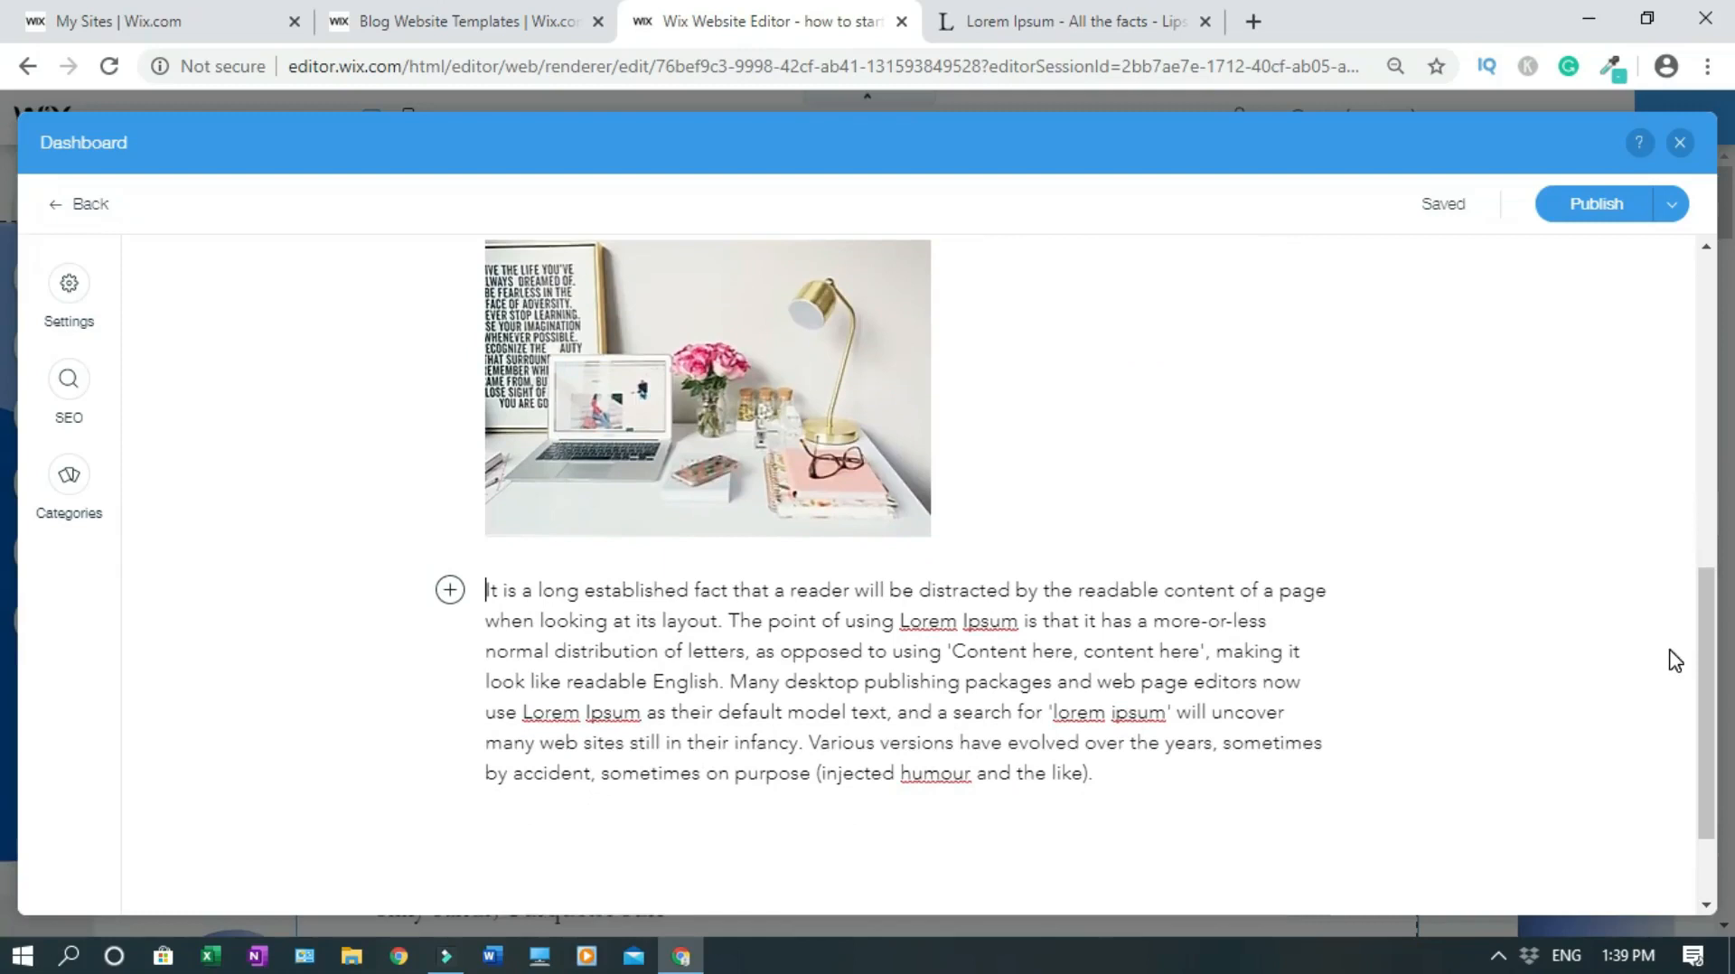
{"action": "scroll", "coordinate": [1720, 614], "scroll_direction": "up", "scroll_amount": 4}
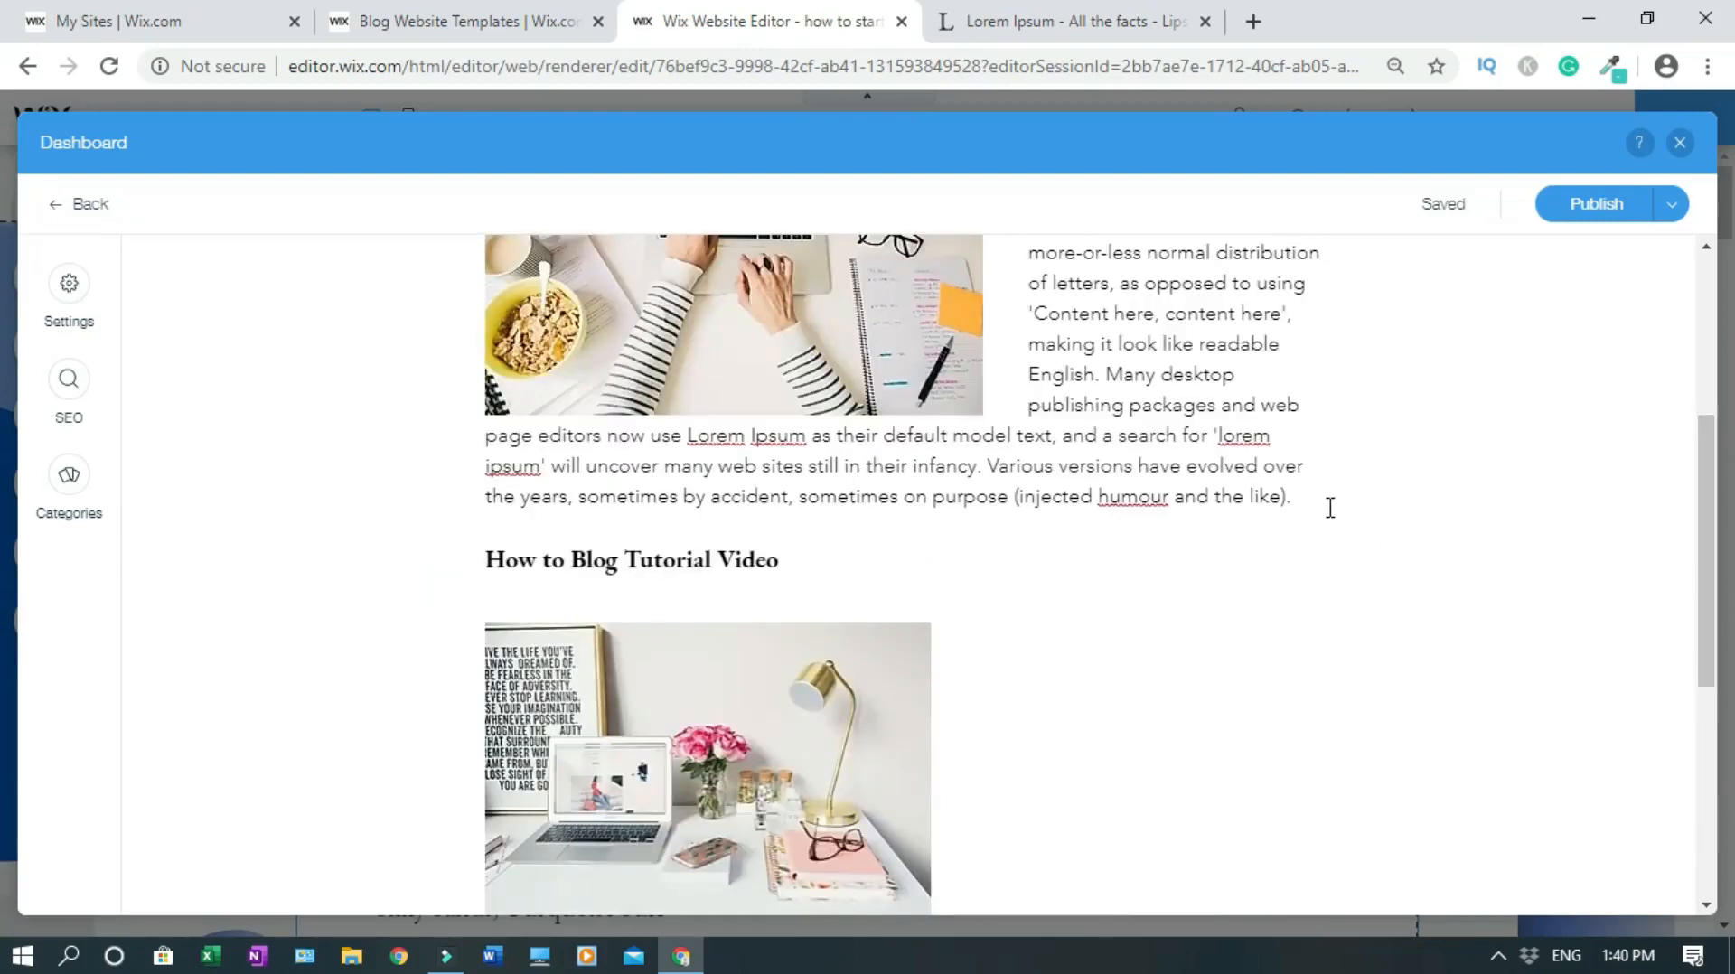
{"action": "key", "text": "Return"}
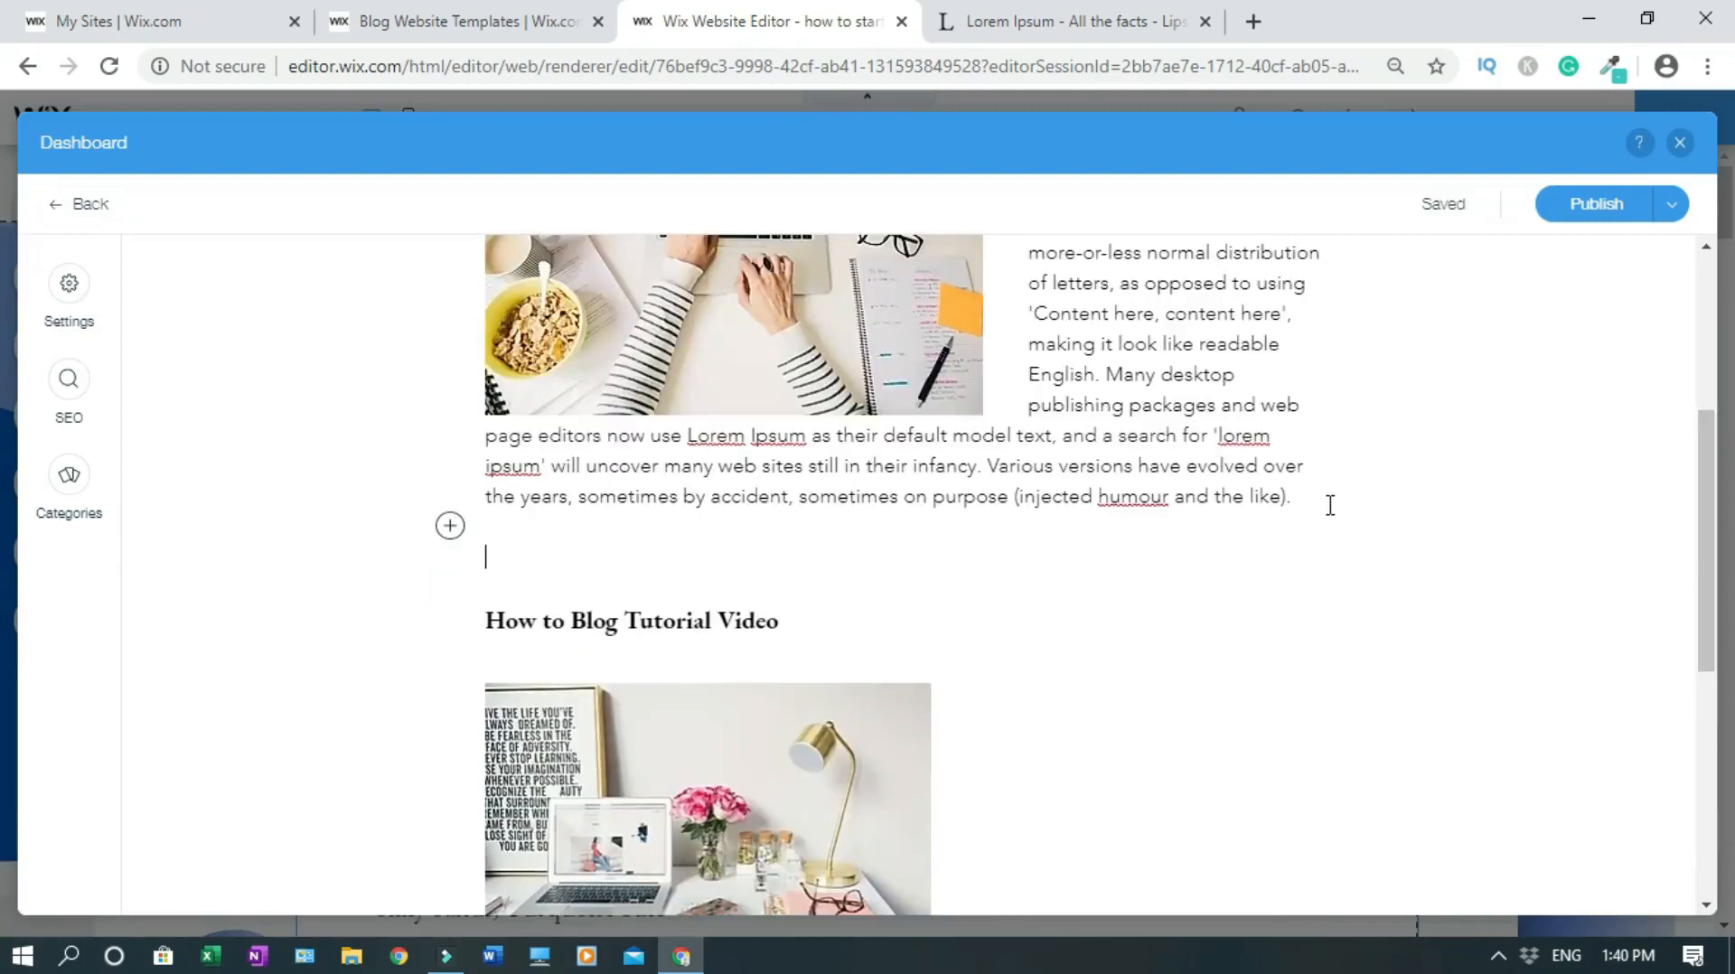
{"action": "type", "text": "Click here "}
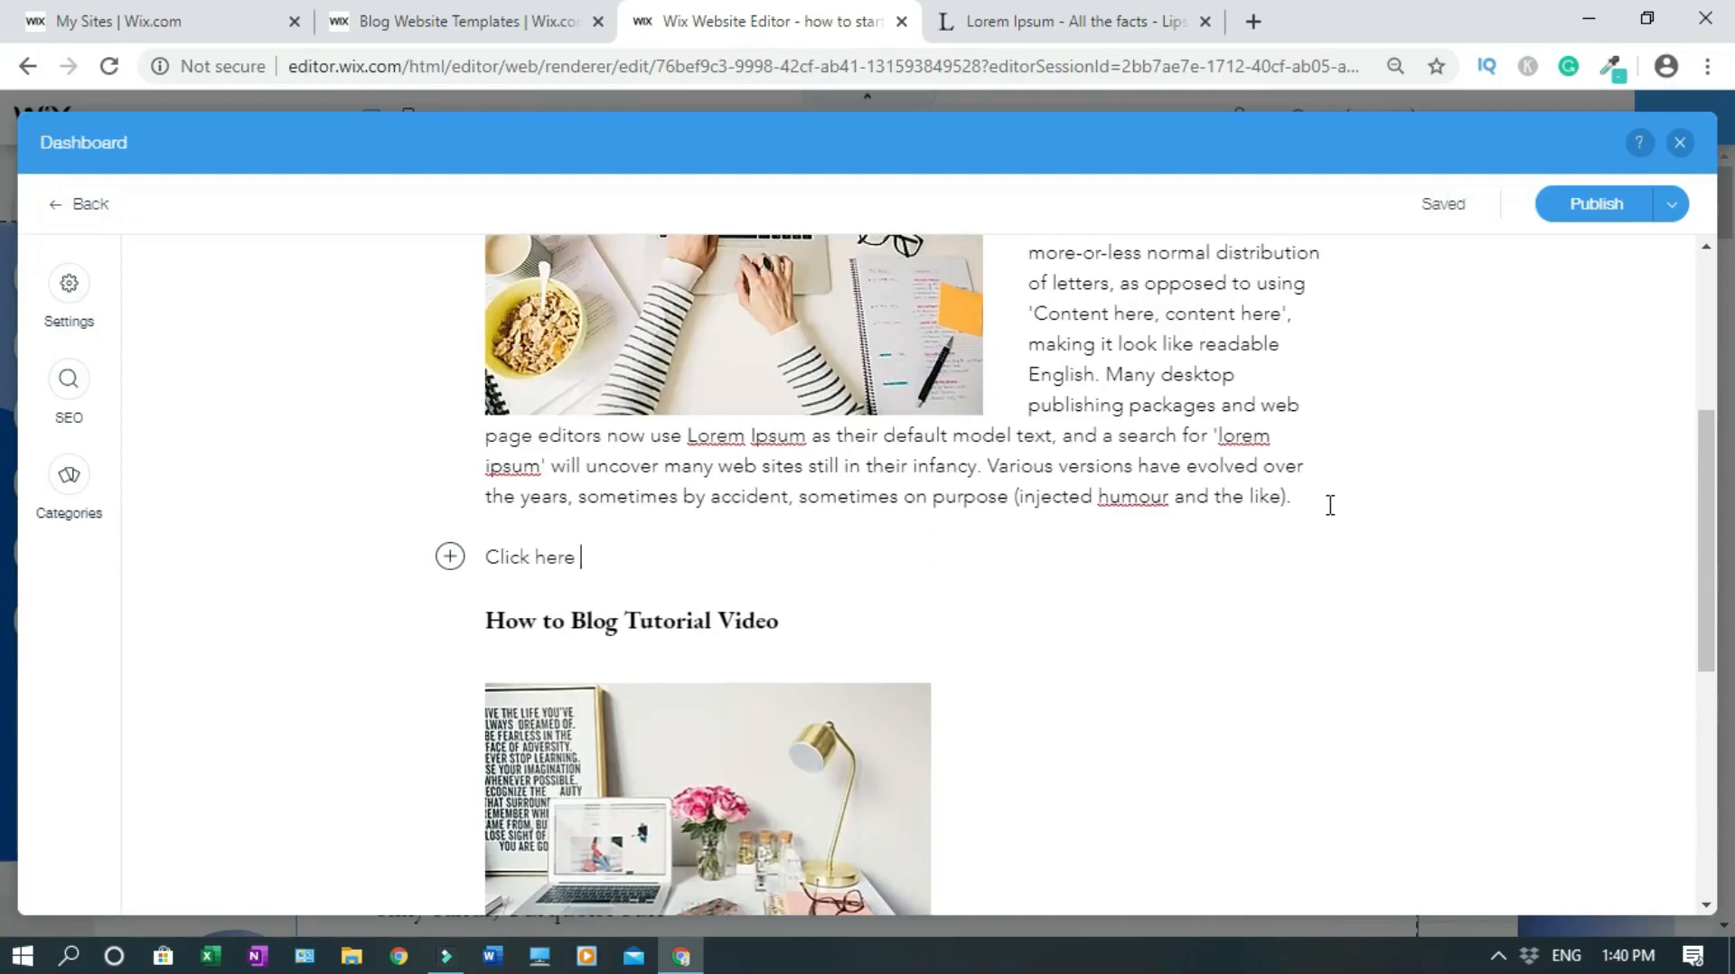
{"action": "type", "text": "to gain access"}
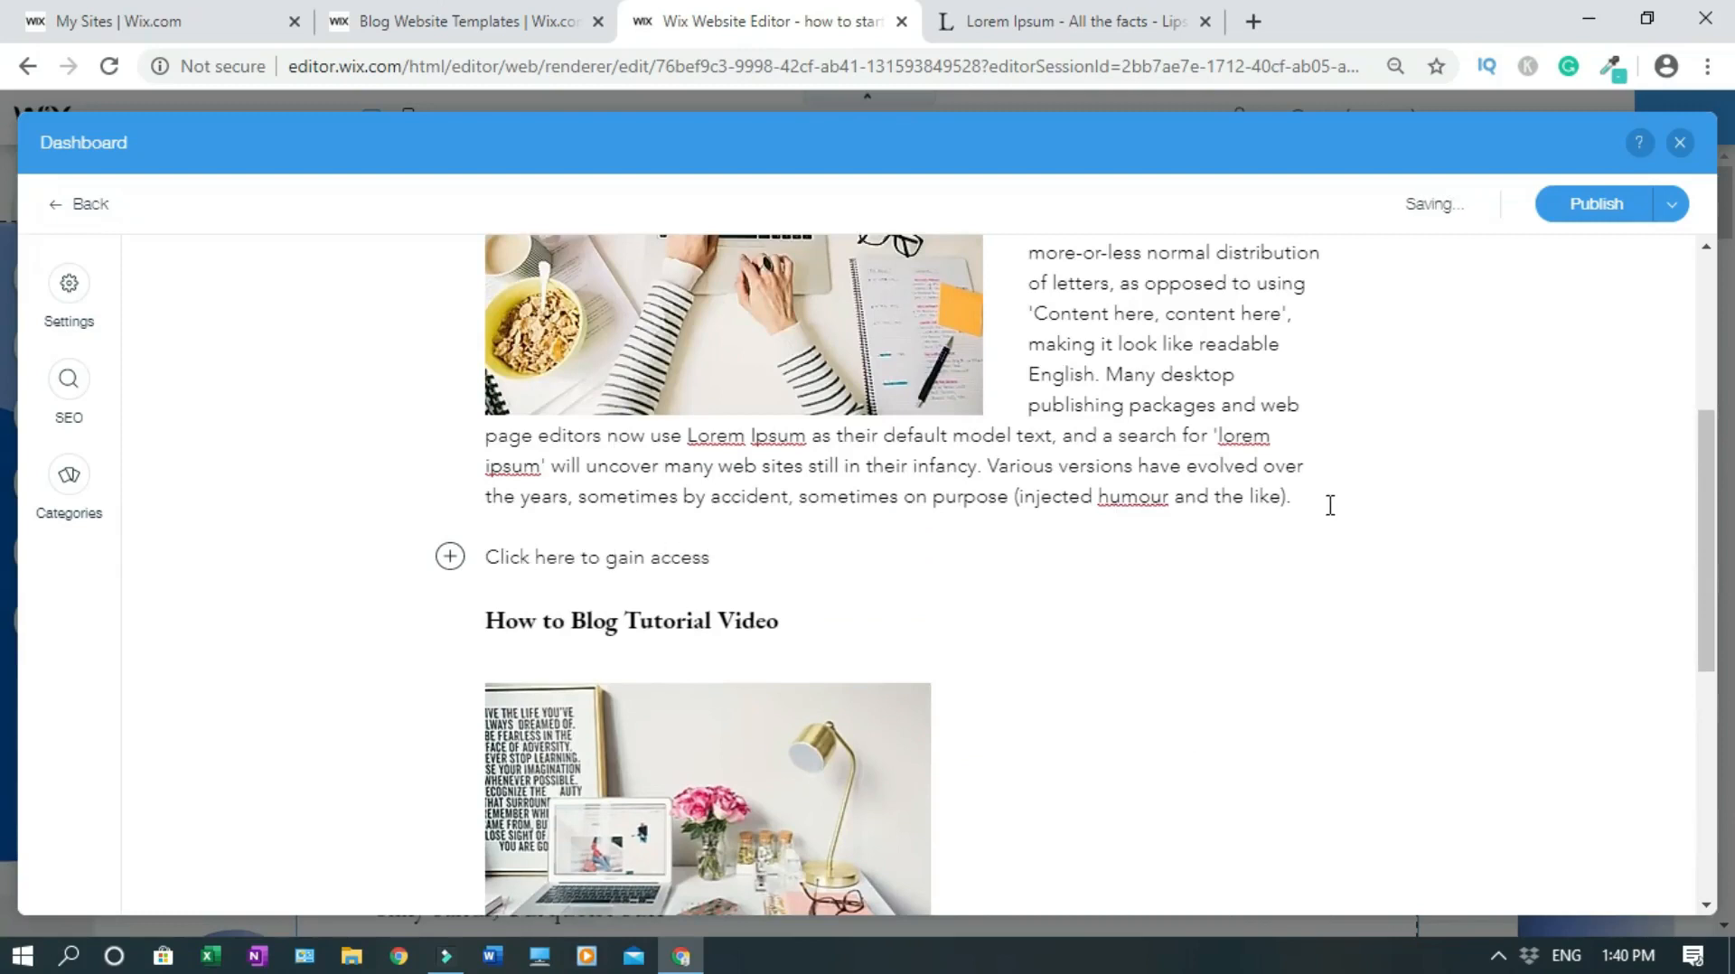
{"action": "type", "text": "!"}
{"action": "left_click_drag", "start_coordinate": [486, 554], "coordinate": [718, 558]}
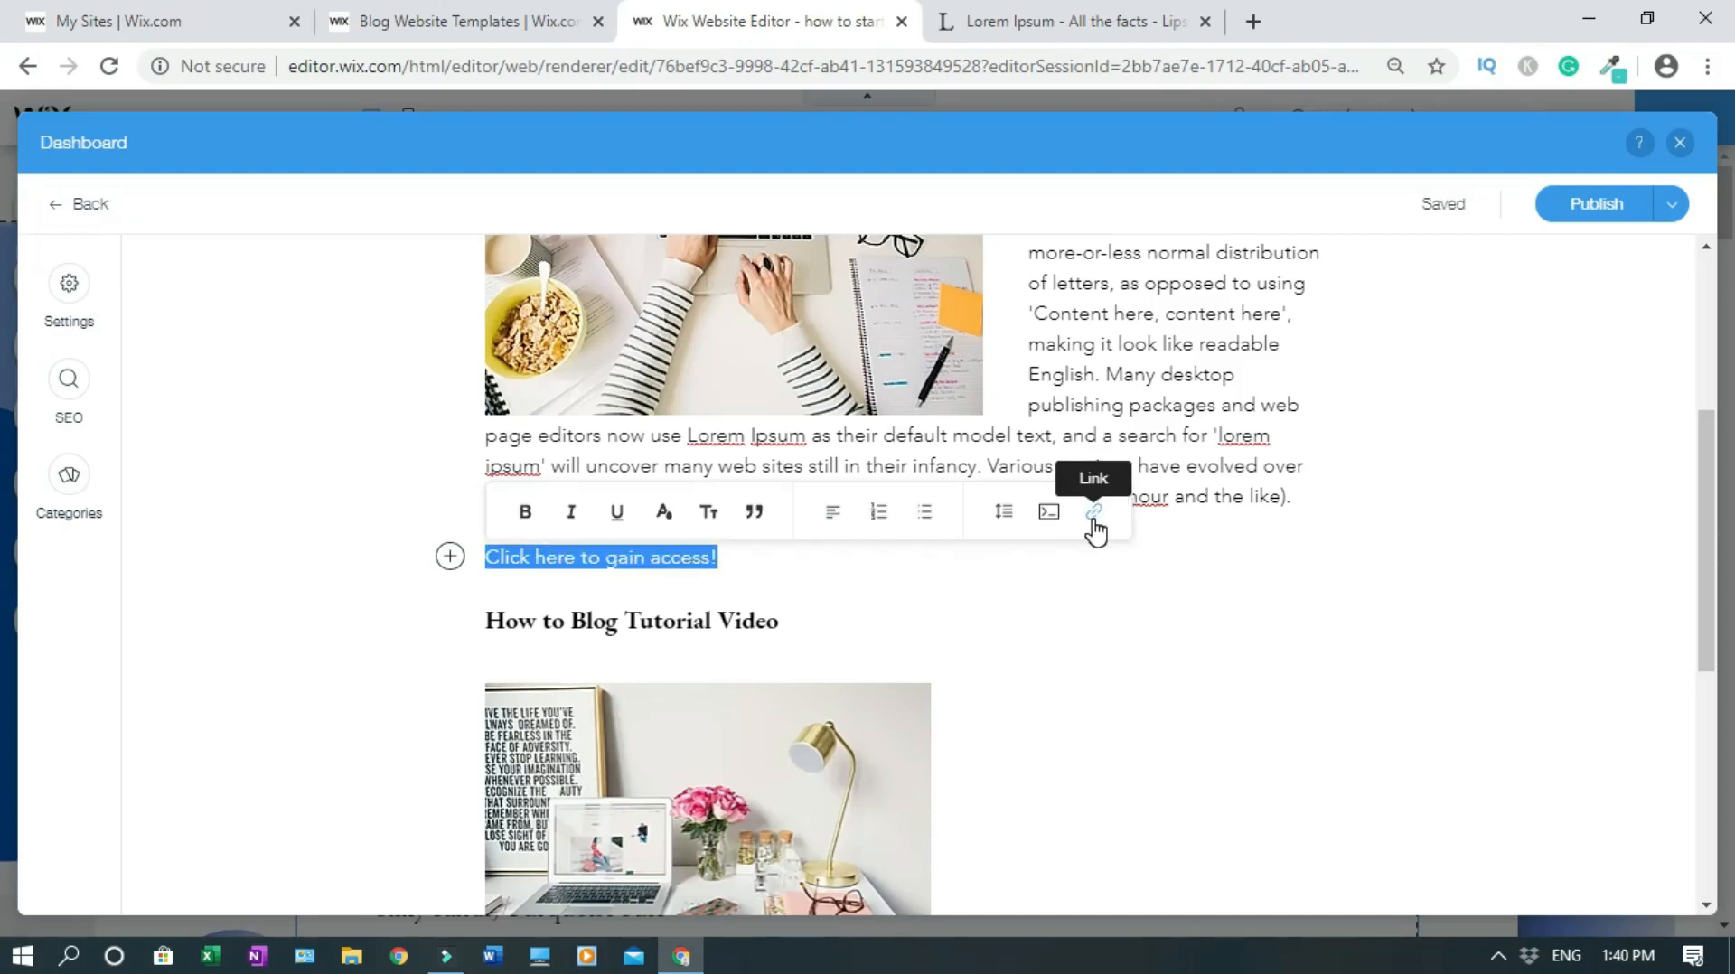
{"action": "left_click", "coordinate": [1095, 513]}
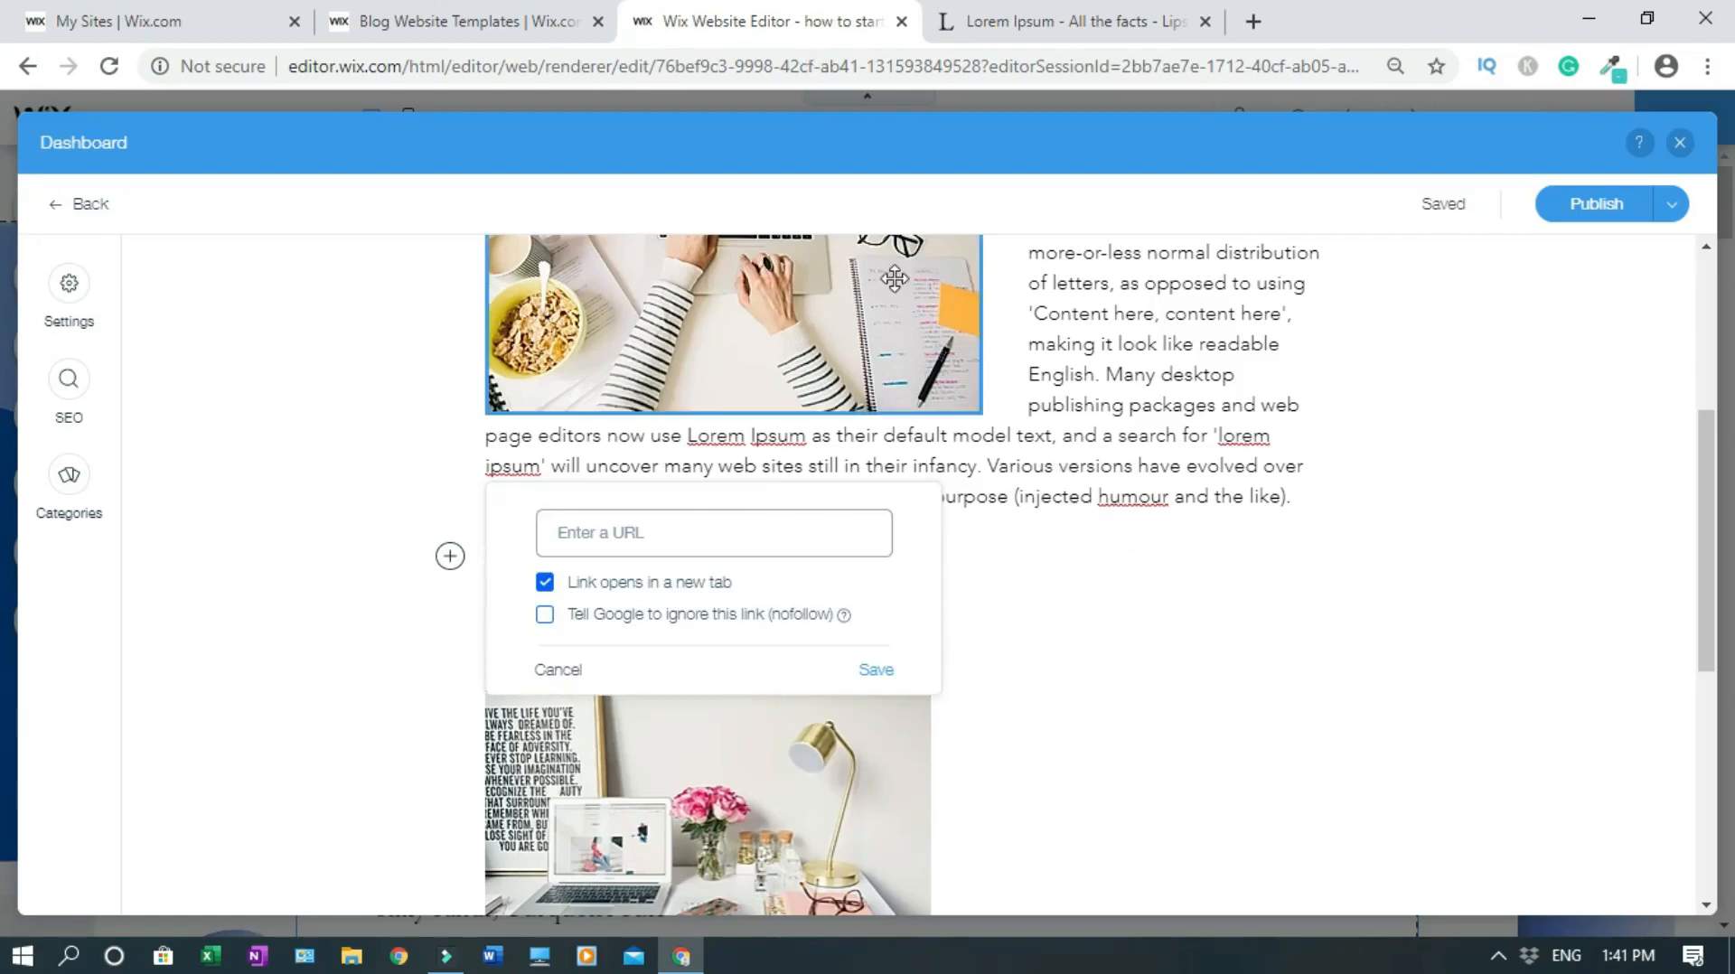
{"action": "left_click", "coordinate": [1028, 27]}
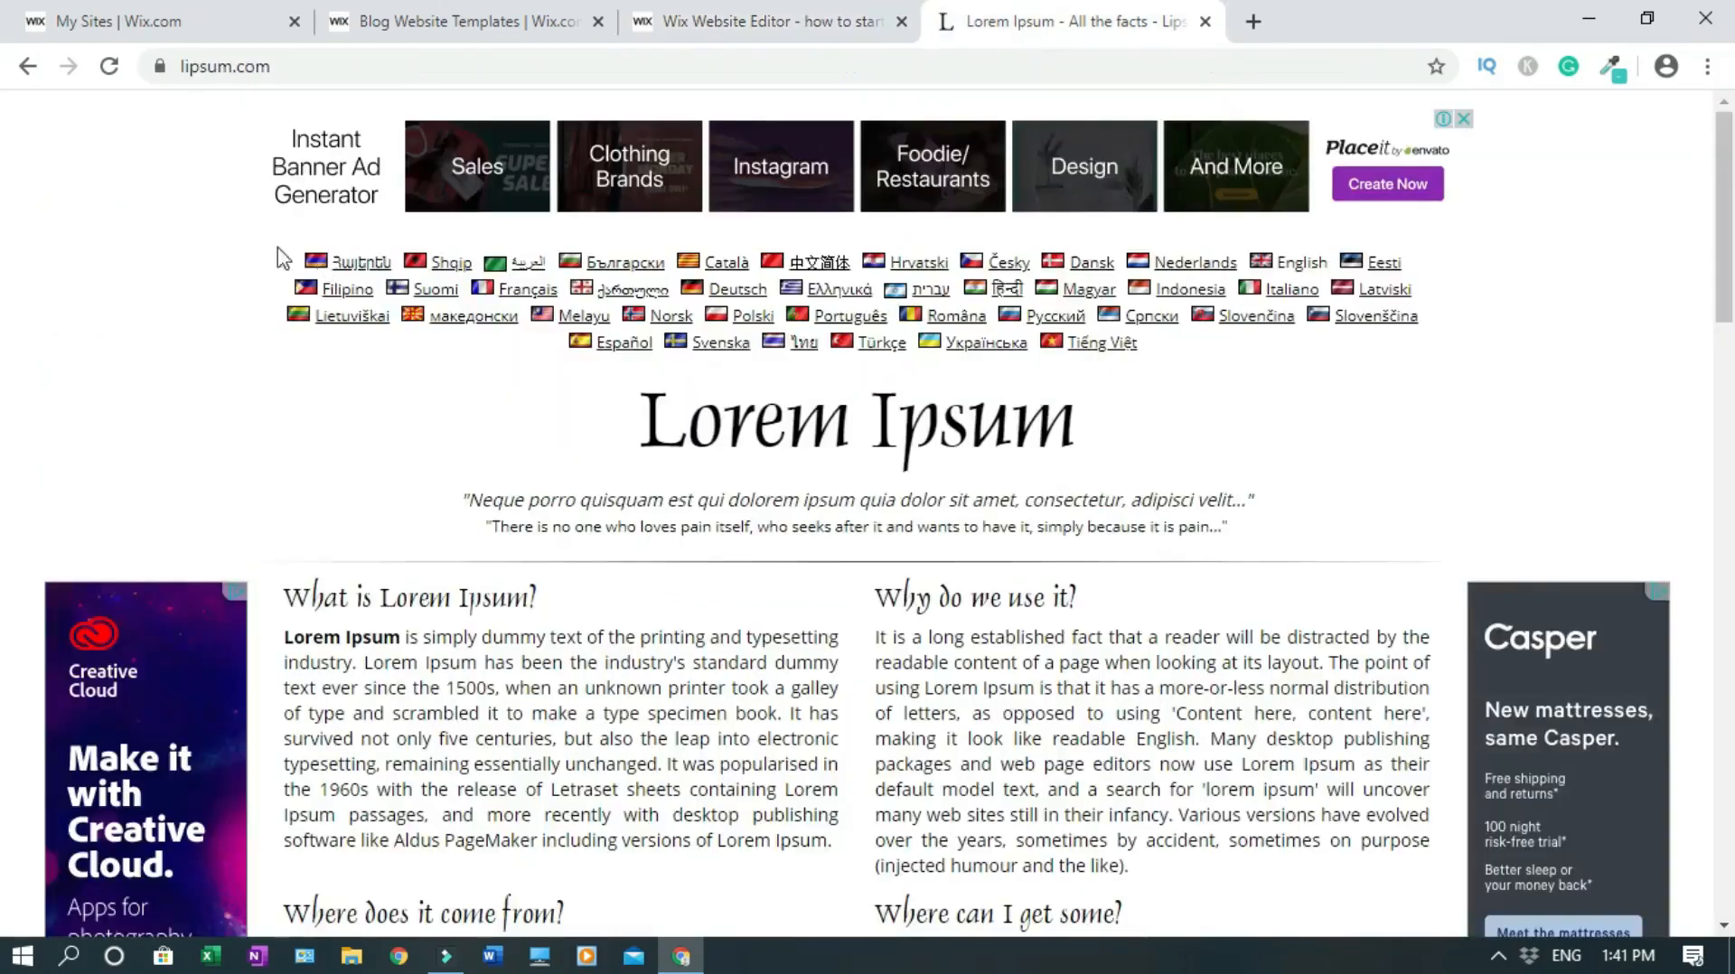
{"action": "left_click", "coordinate": [231, 68]}
{"action": "triple_click", "coordinate": [227, 58]}
{"action": "key", "text": "ctrl+c"}
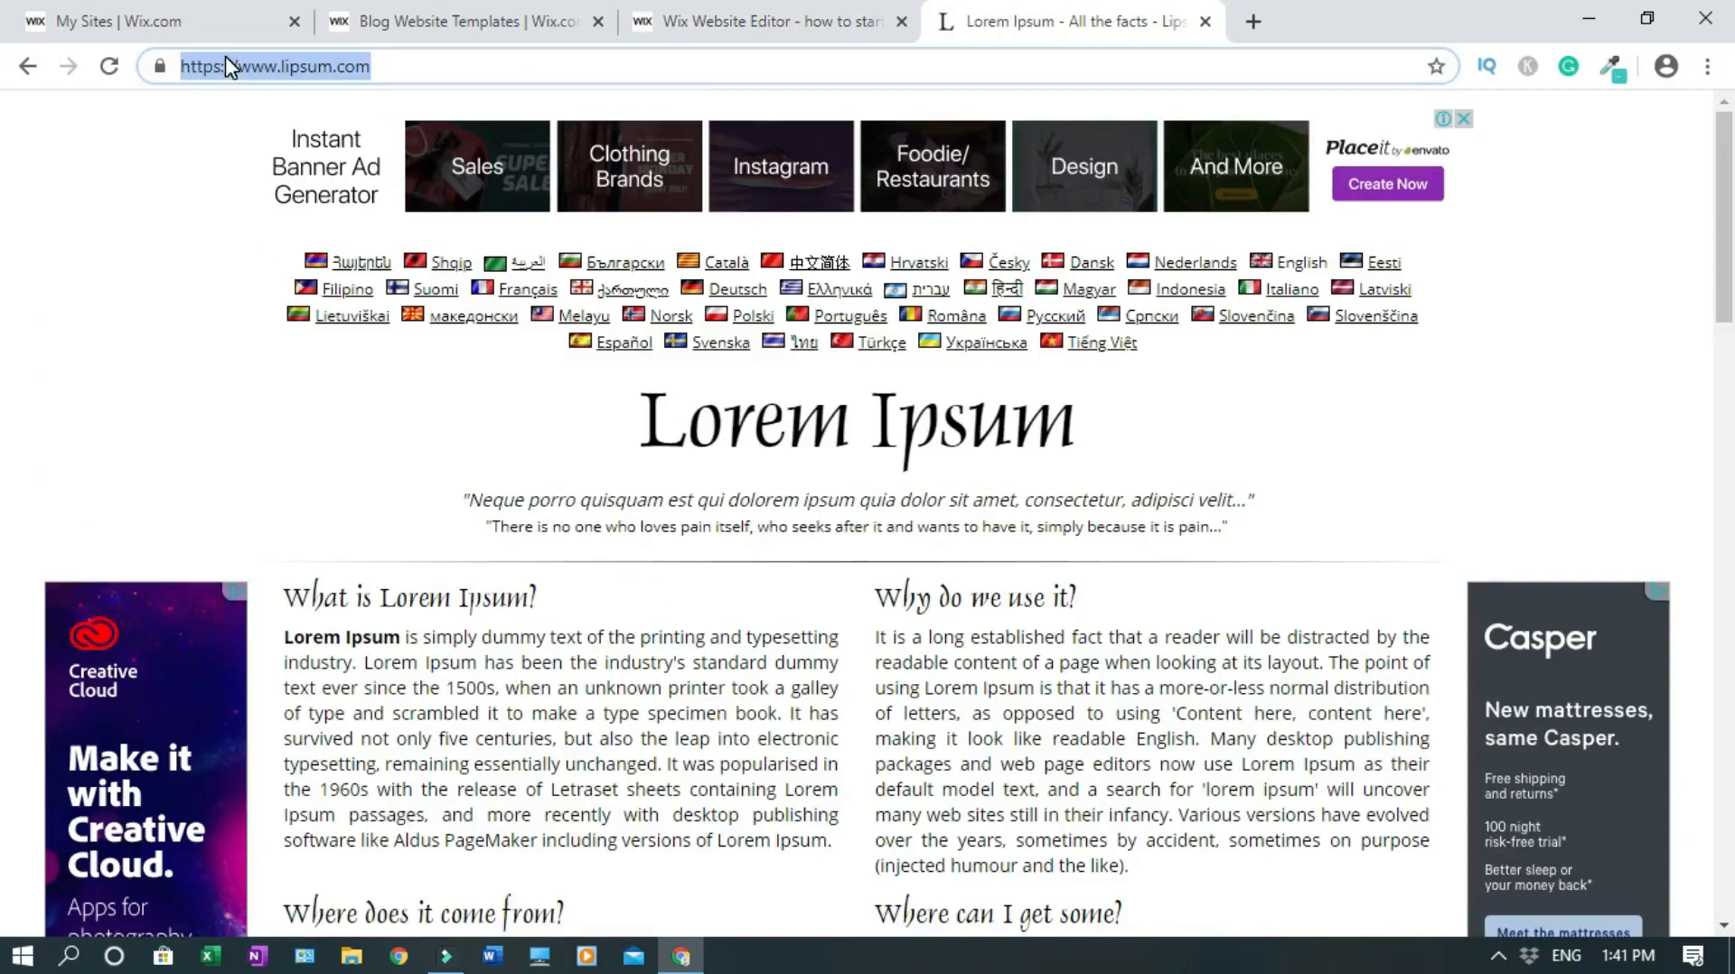
{"action": "left_click", "coordinate": [723, 24]}
{"action": "key", "text": "ctrl+v"}
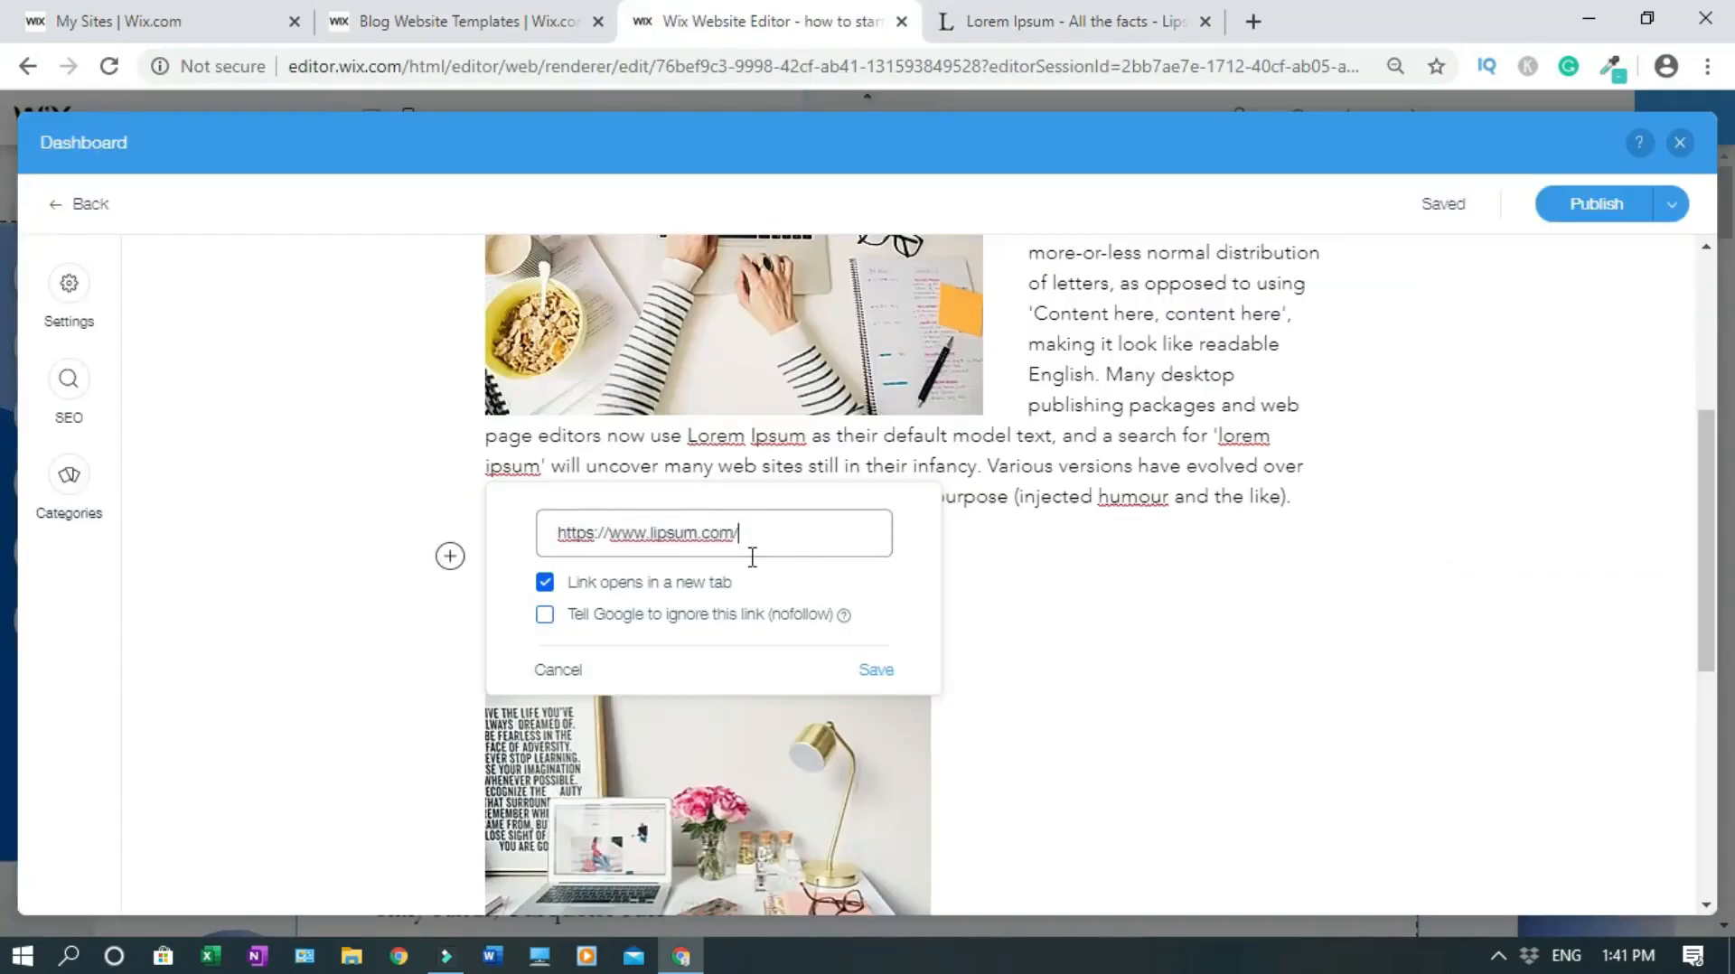
{"action": "left_click", "coordinate": [886, 677]}
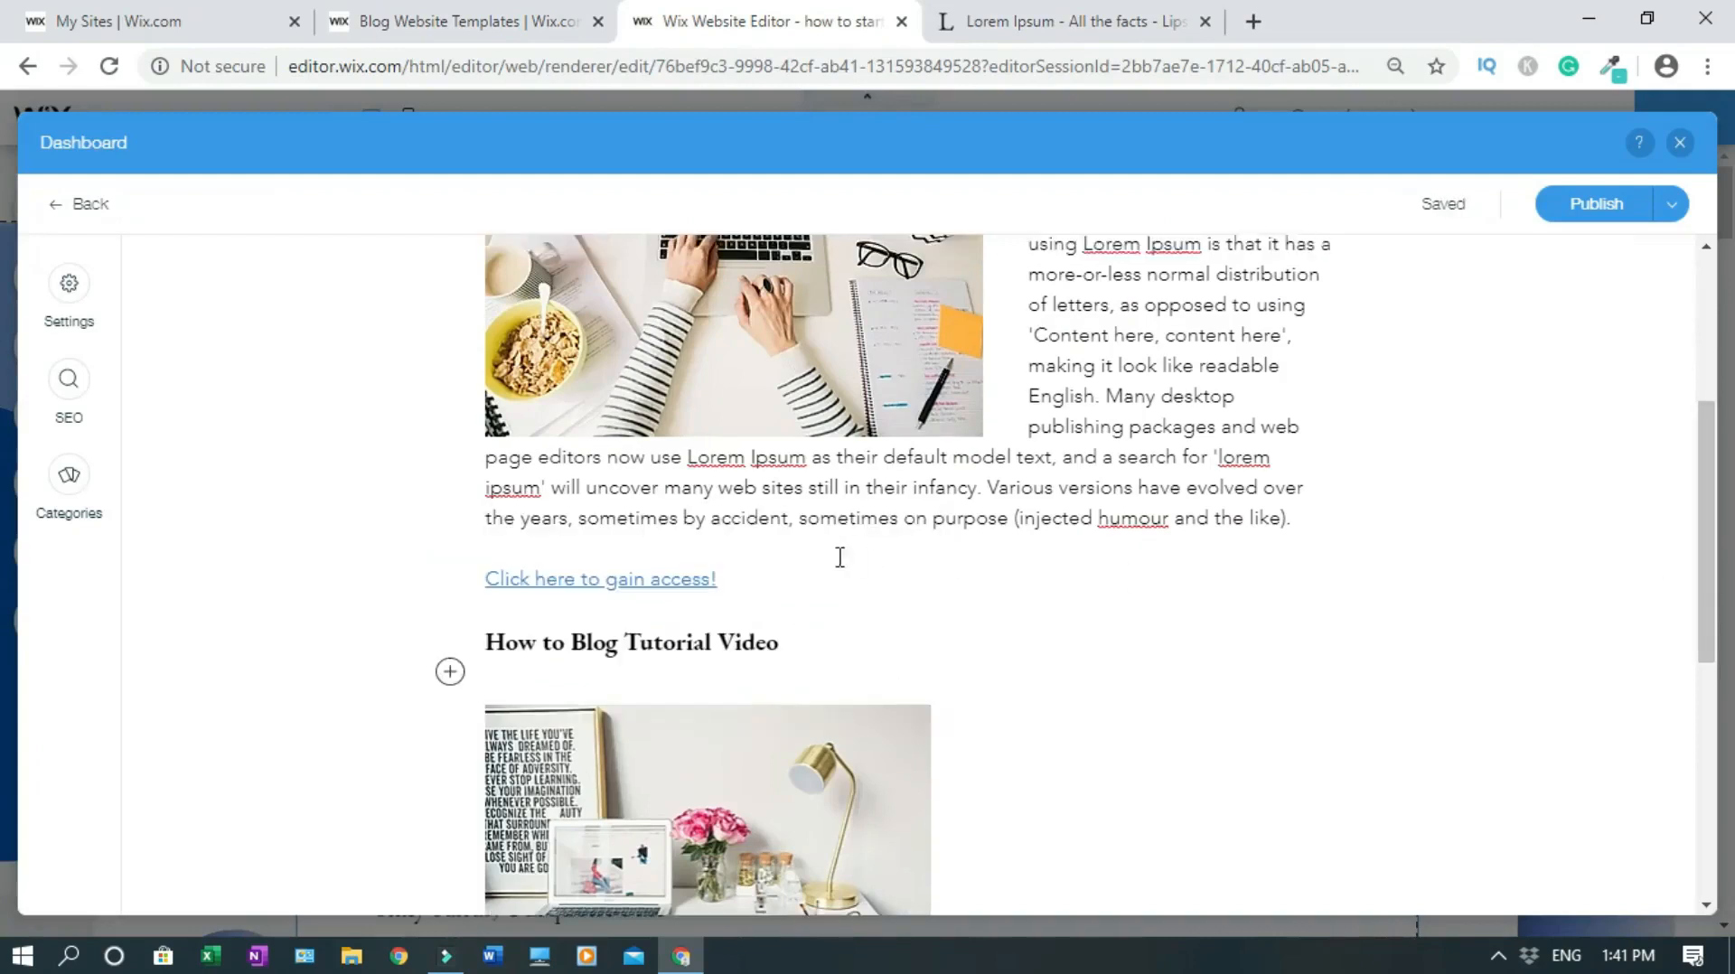
Step: Copy the post's opening sentence, ending with "looking at its layout.", into the excerpt of the post settings
{"action": "left_click_drag", "start_coordinate": [1706, 531], "coordinate": [1692, 454]}
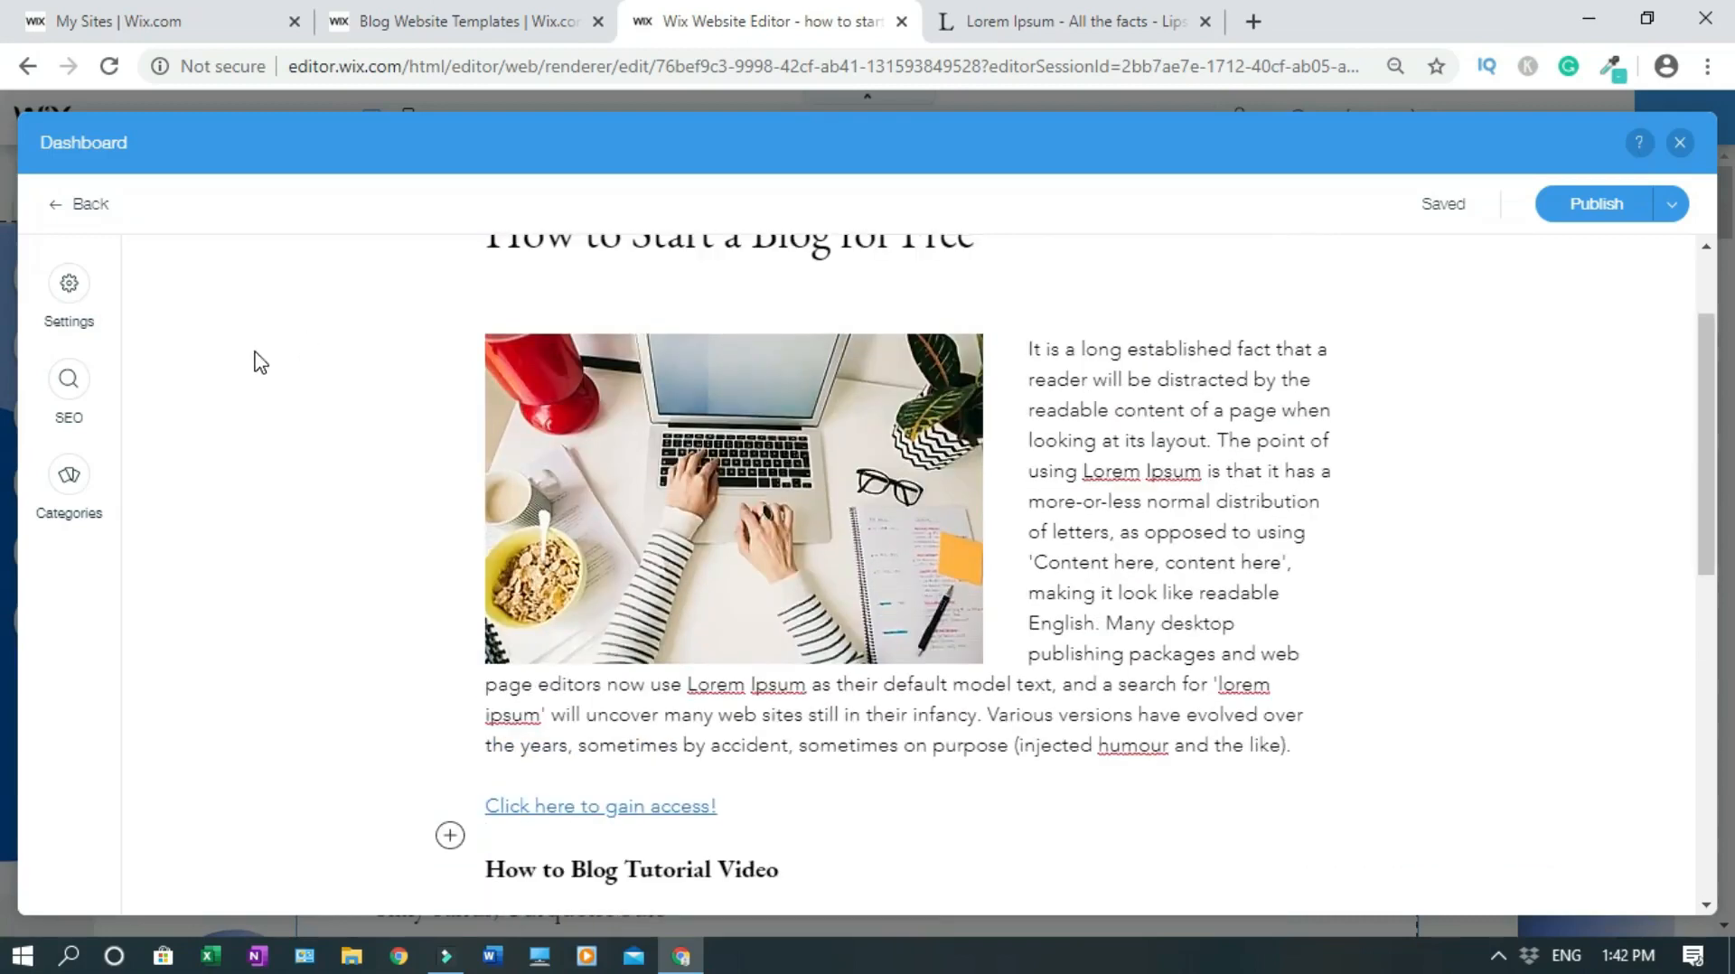
{"action": "left_click", "coordinate": [70, 289]}
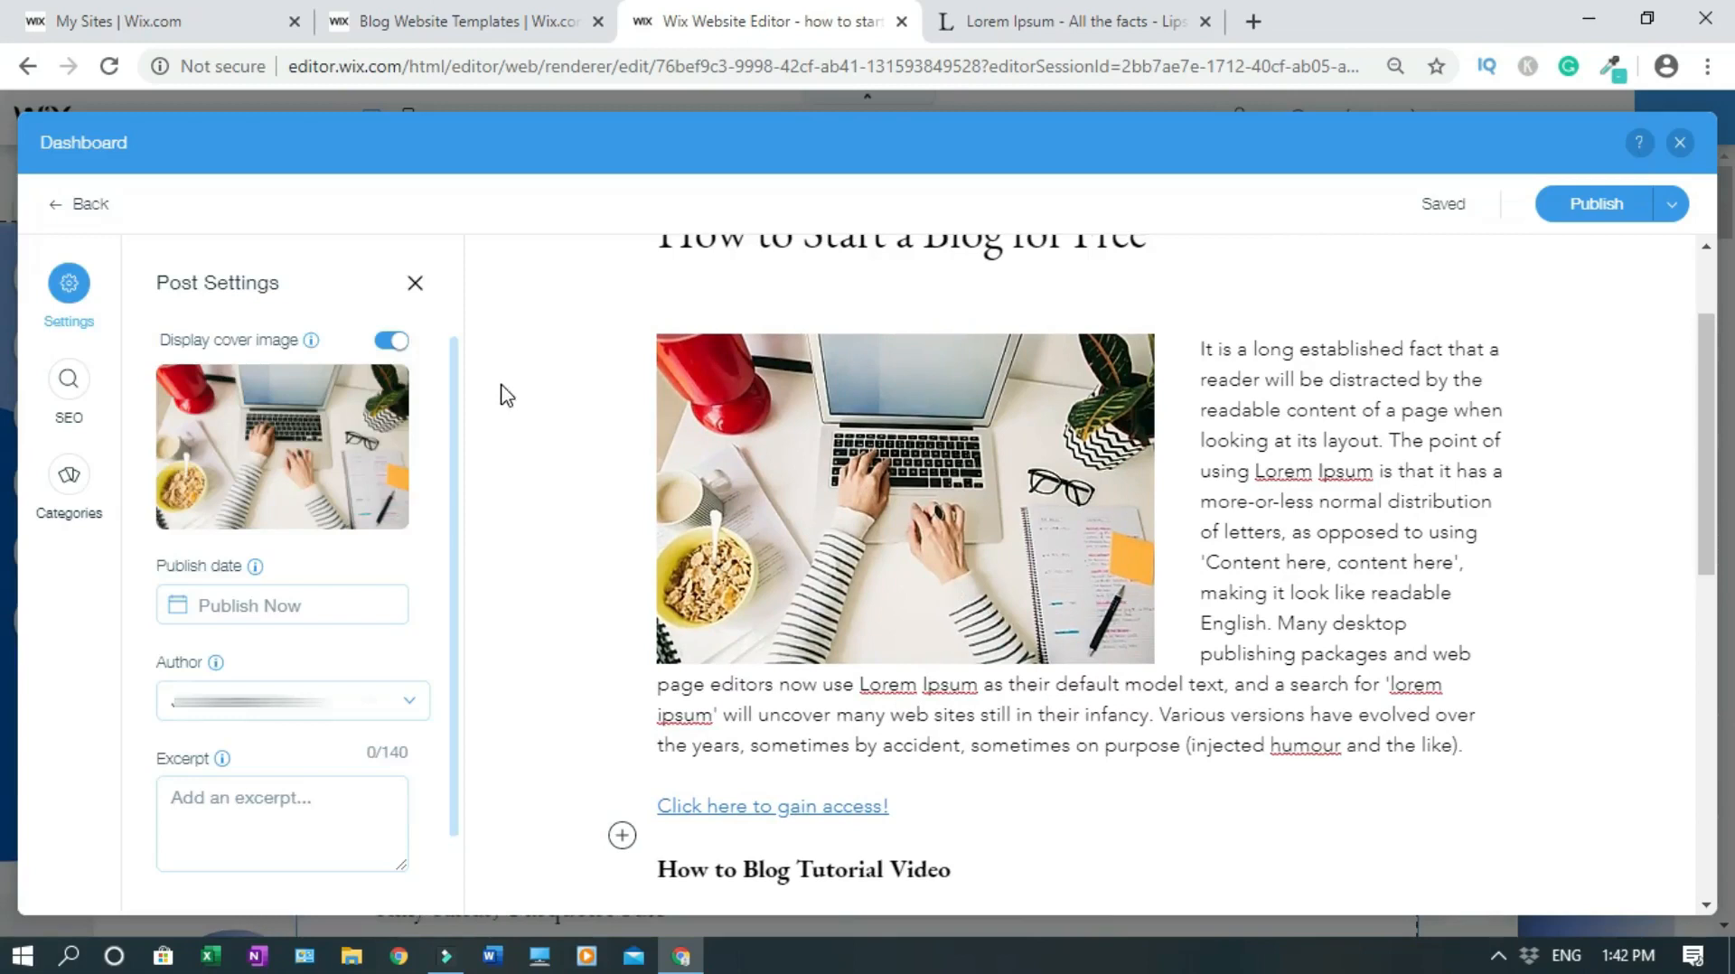
{"action": "mouse_move", "coordinate": [393, 411]}
{"action": "left_click_drag", "start_coordinate": [1203, 349], "coordinate": [1381, 441]}
{"action": "key", "text": "ctrl+c"}
{"action": "left_click", "coordinate": [295, 797]}
{"action": "key", "text": "ctrl+v"}
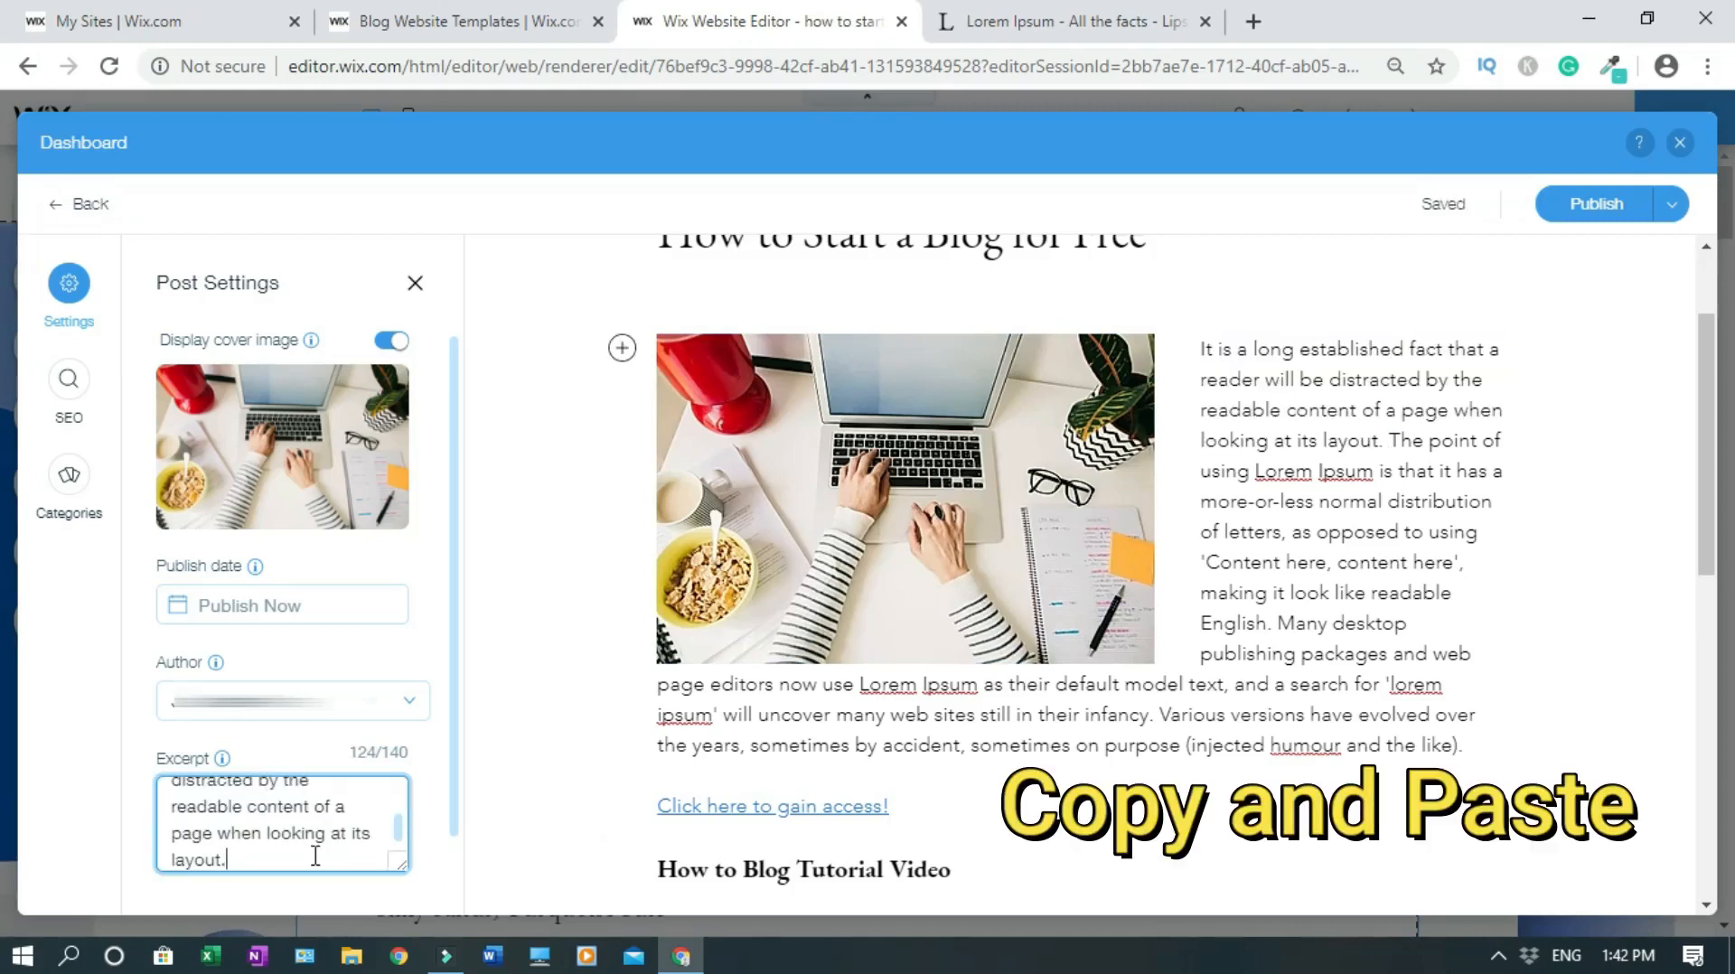
Step: Shorten the post's SEO description to its first sentence, ending with "looking at its layout."
{"action": "left_click", "coordinate": [69, 384]}
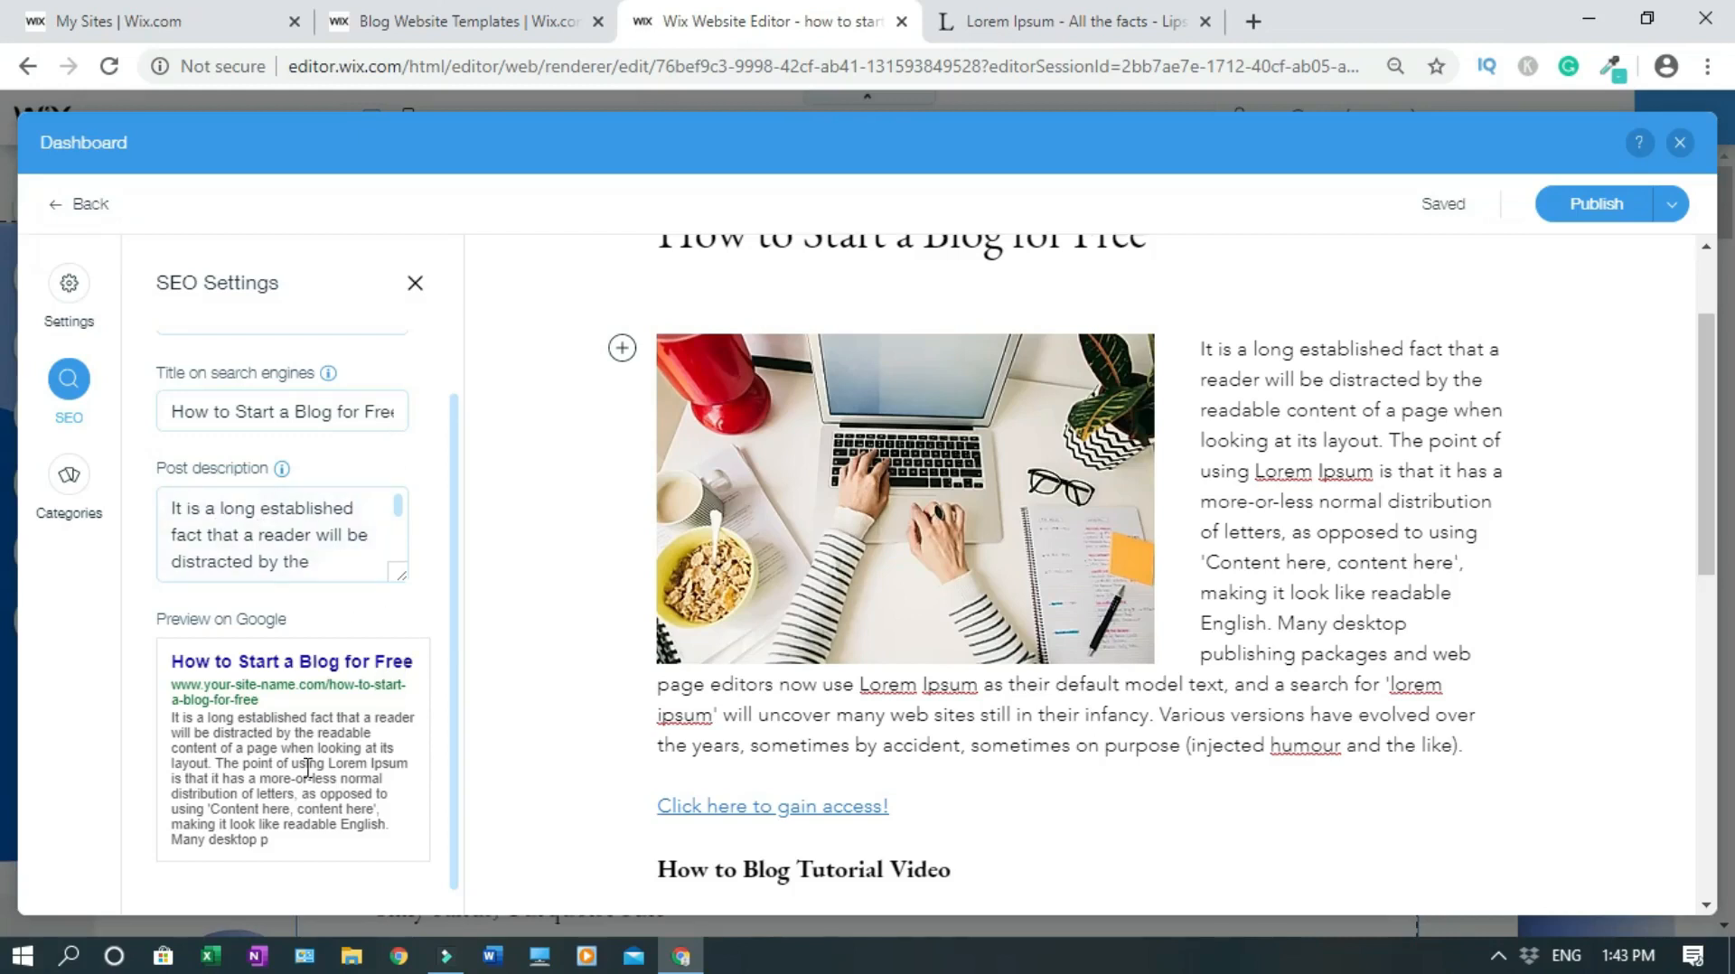
{"action": "left_click_drag", "start_coordinate": [213, 764], "coordinate": [310, 847]}
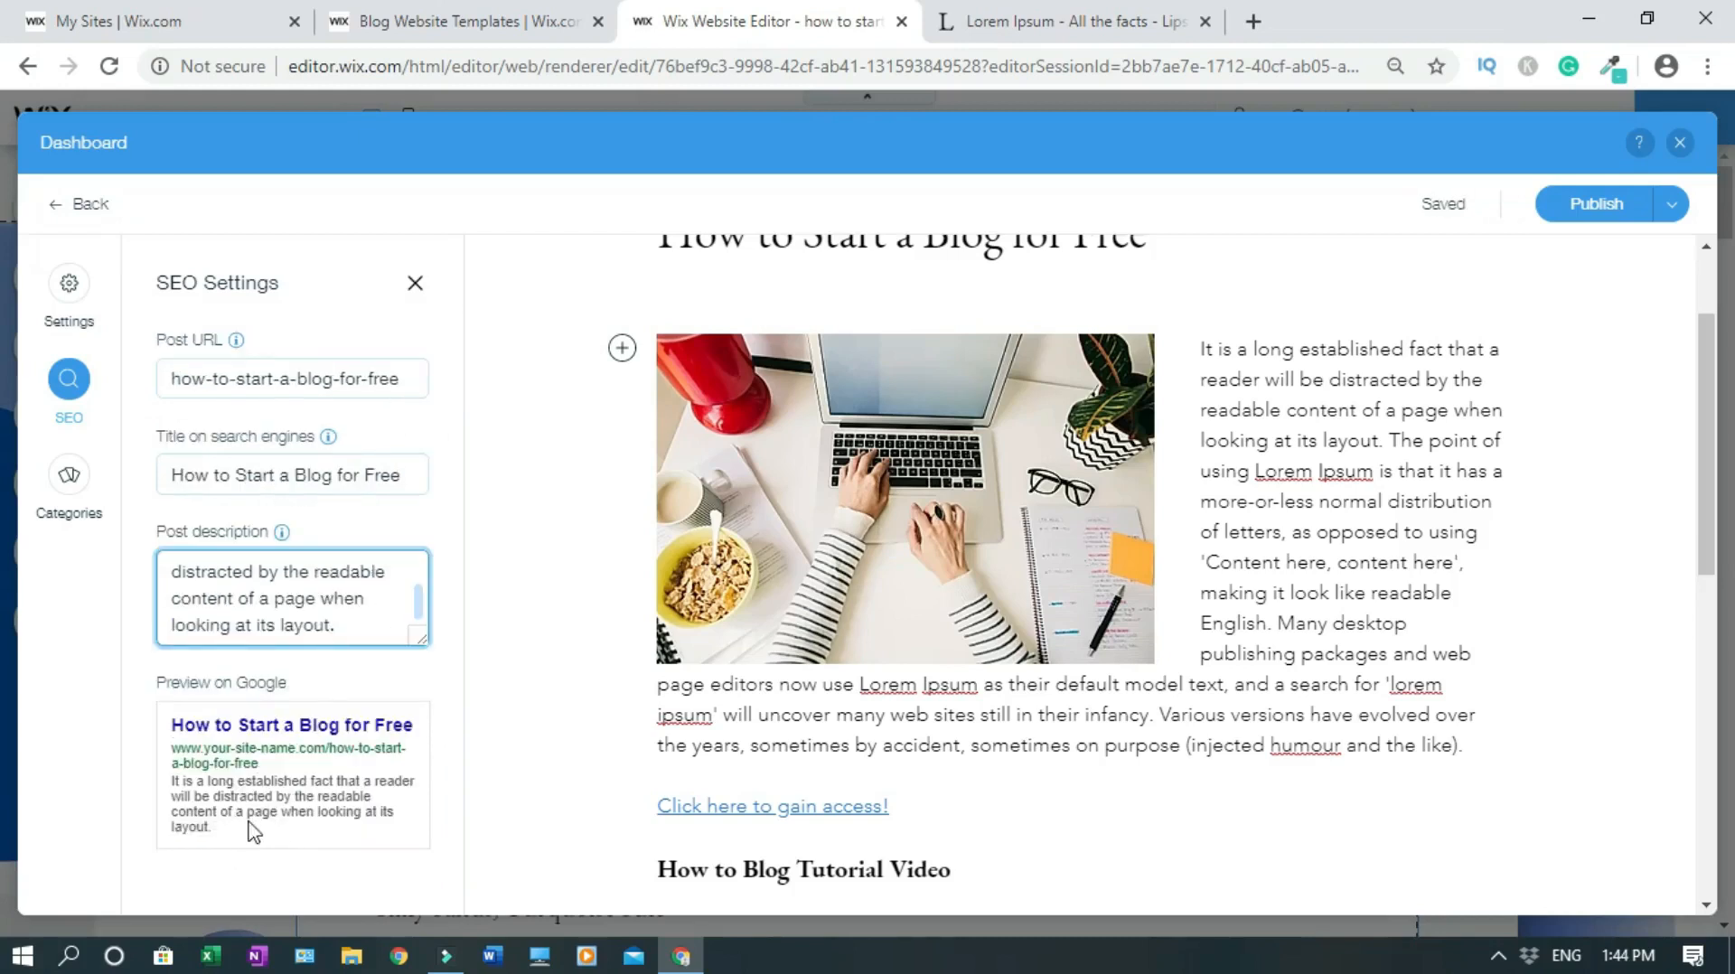
Step: Create a category named "Blog" for the post and publish the post
{"action": "left_click", "coordinate": [72, 486]}
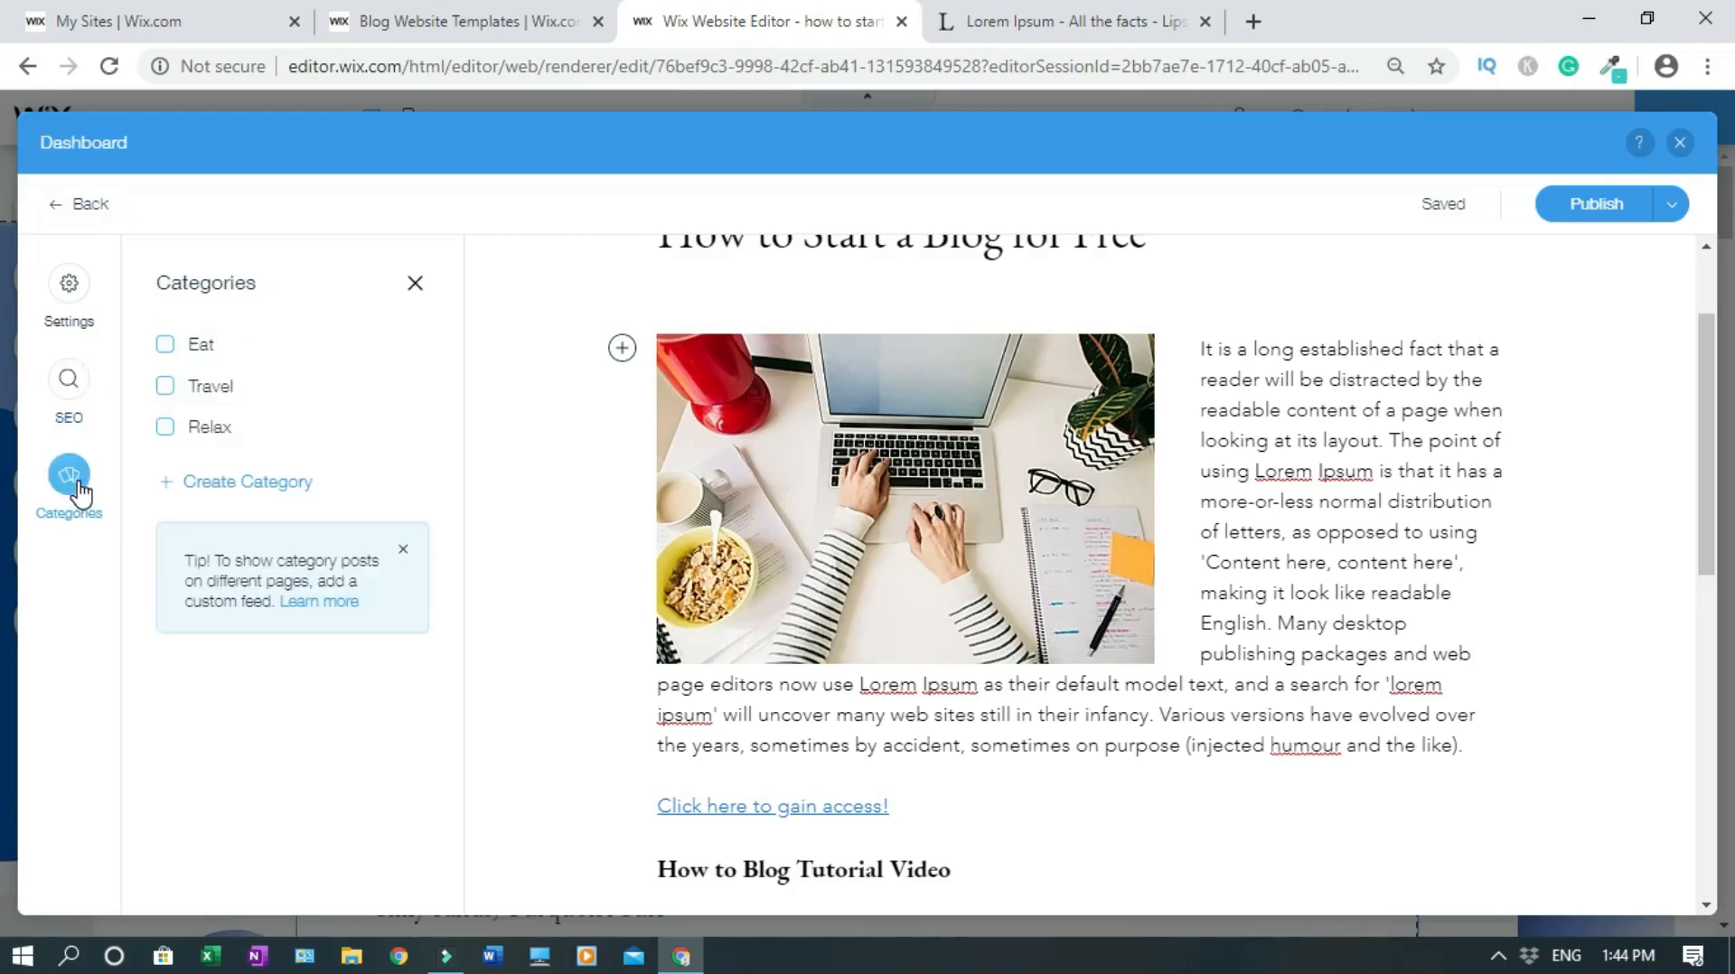
{"action": "left_click", "coordinate": [245, 488]}
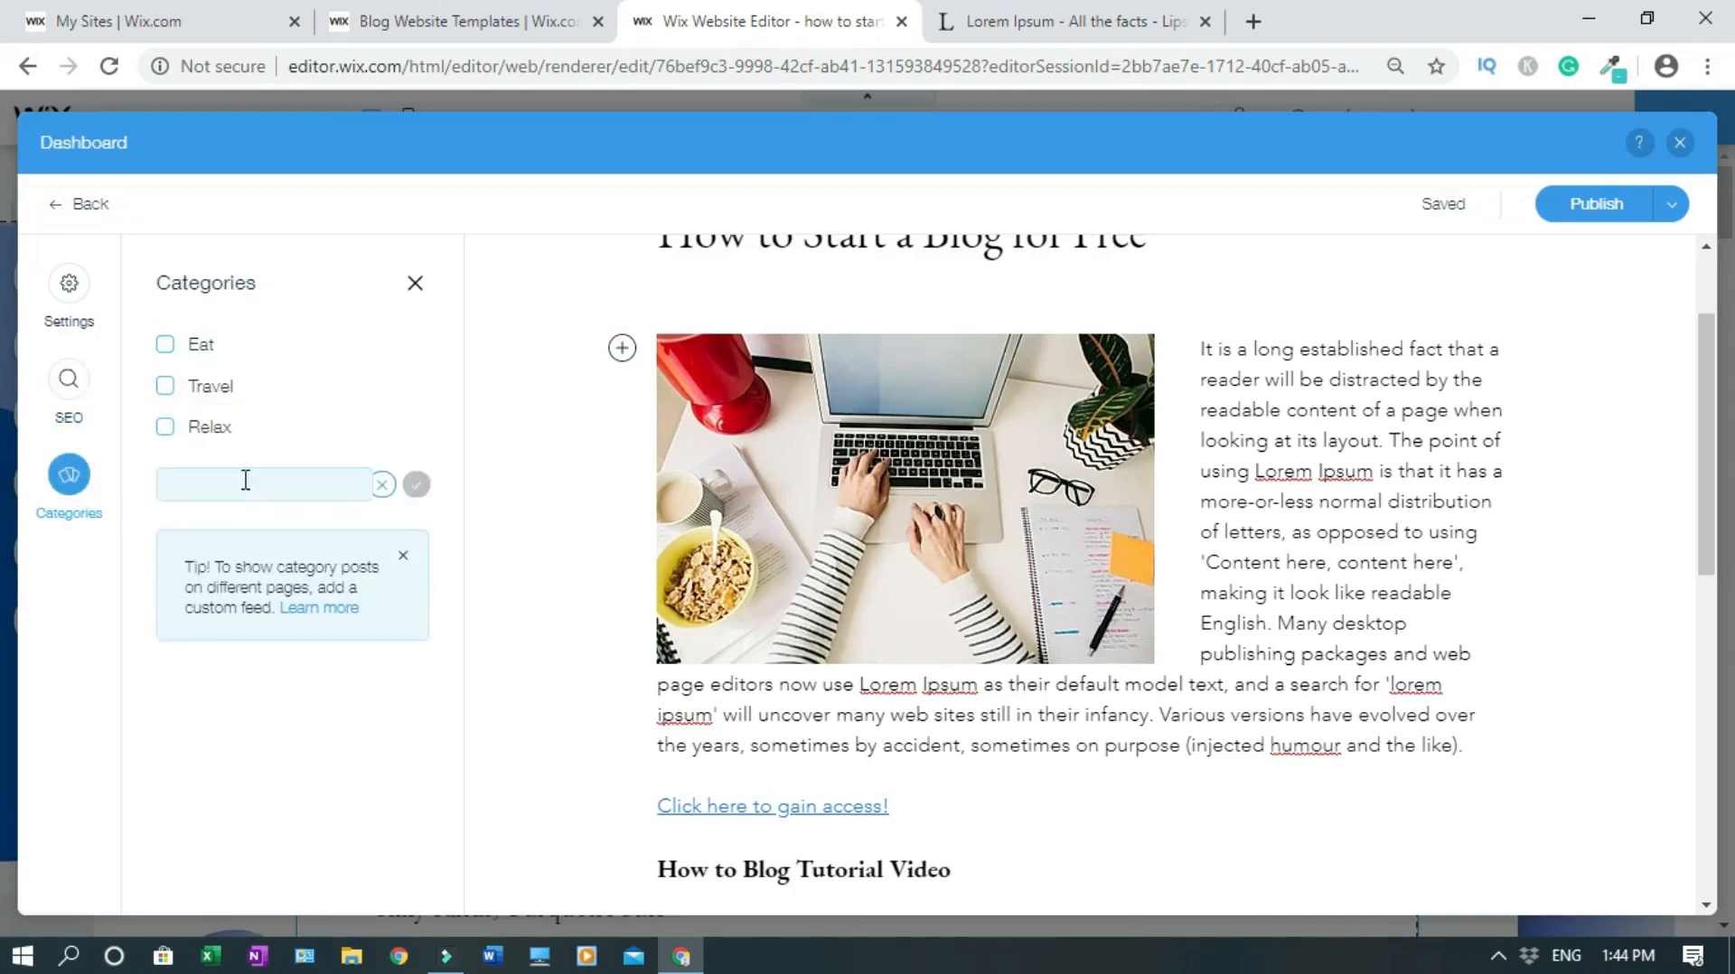
{"action": "left_click", "coordinate": [245, 480]}
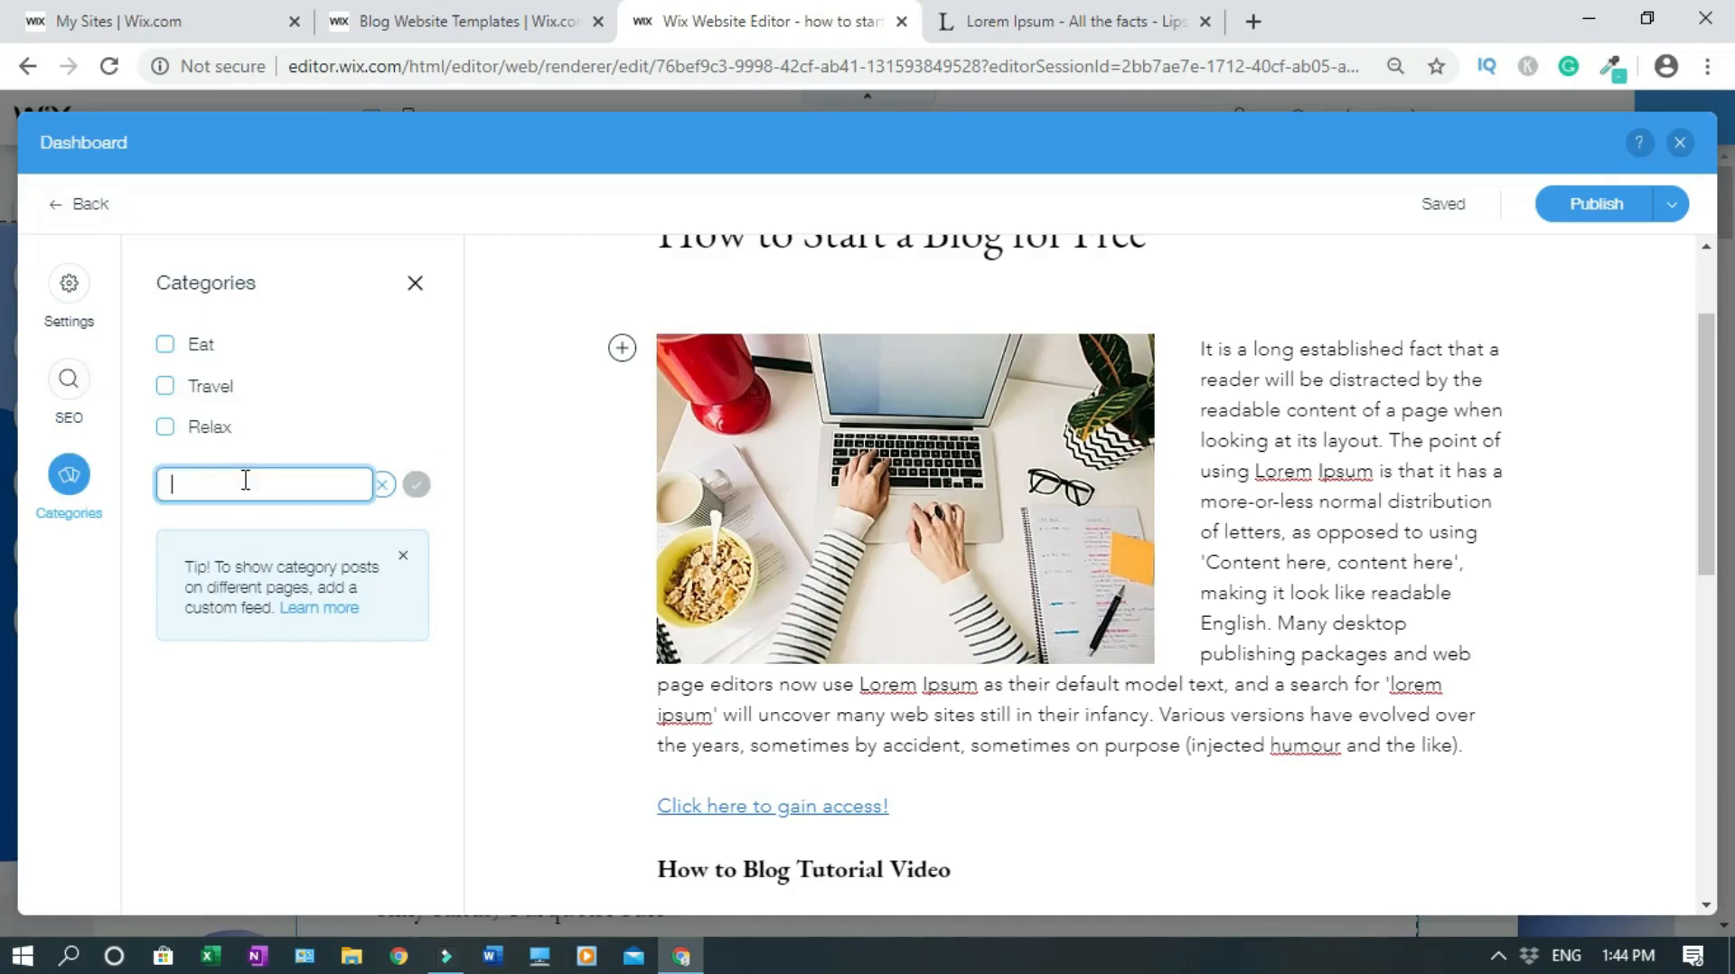
{"action": "type", "text": "Blog"}
{"action": "left_click", "coordinate": [418, 488]}
{"action": "key", "text": "Return"}
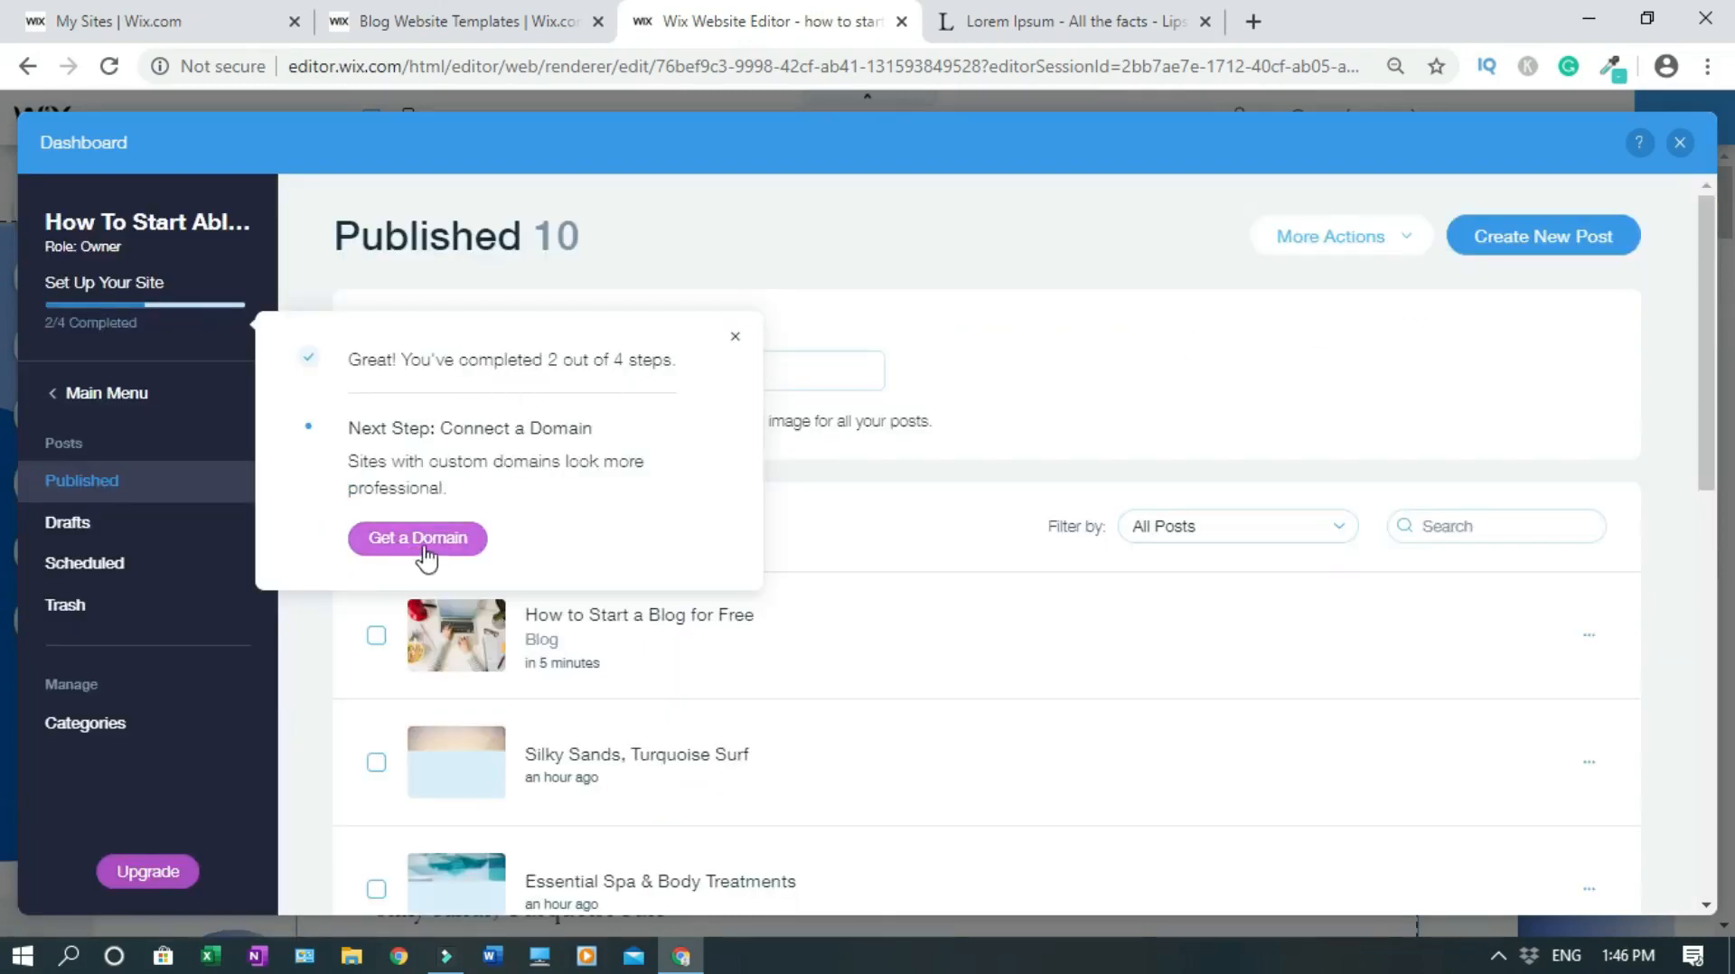
Step: Try to select every published post except "How to Start a Blog for Free" for moving to the trash
{"action": "left_click", "coordinate": [734, 336]}
{"action": "scroll", "coordinate": [1708, 387], "scroll_direction": "down", "scroll_amount": 3}
{"action": "left_click_drag", "start_coordinate": [1708, 302], "coordinate": [1713, 400]}
{"action": "scroll", "coordinate": [567, 467], "scroll_direction": "down", "scroll_amount": 2}
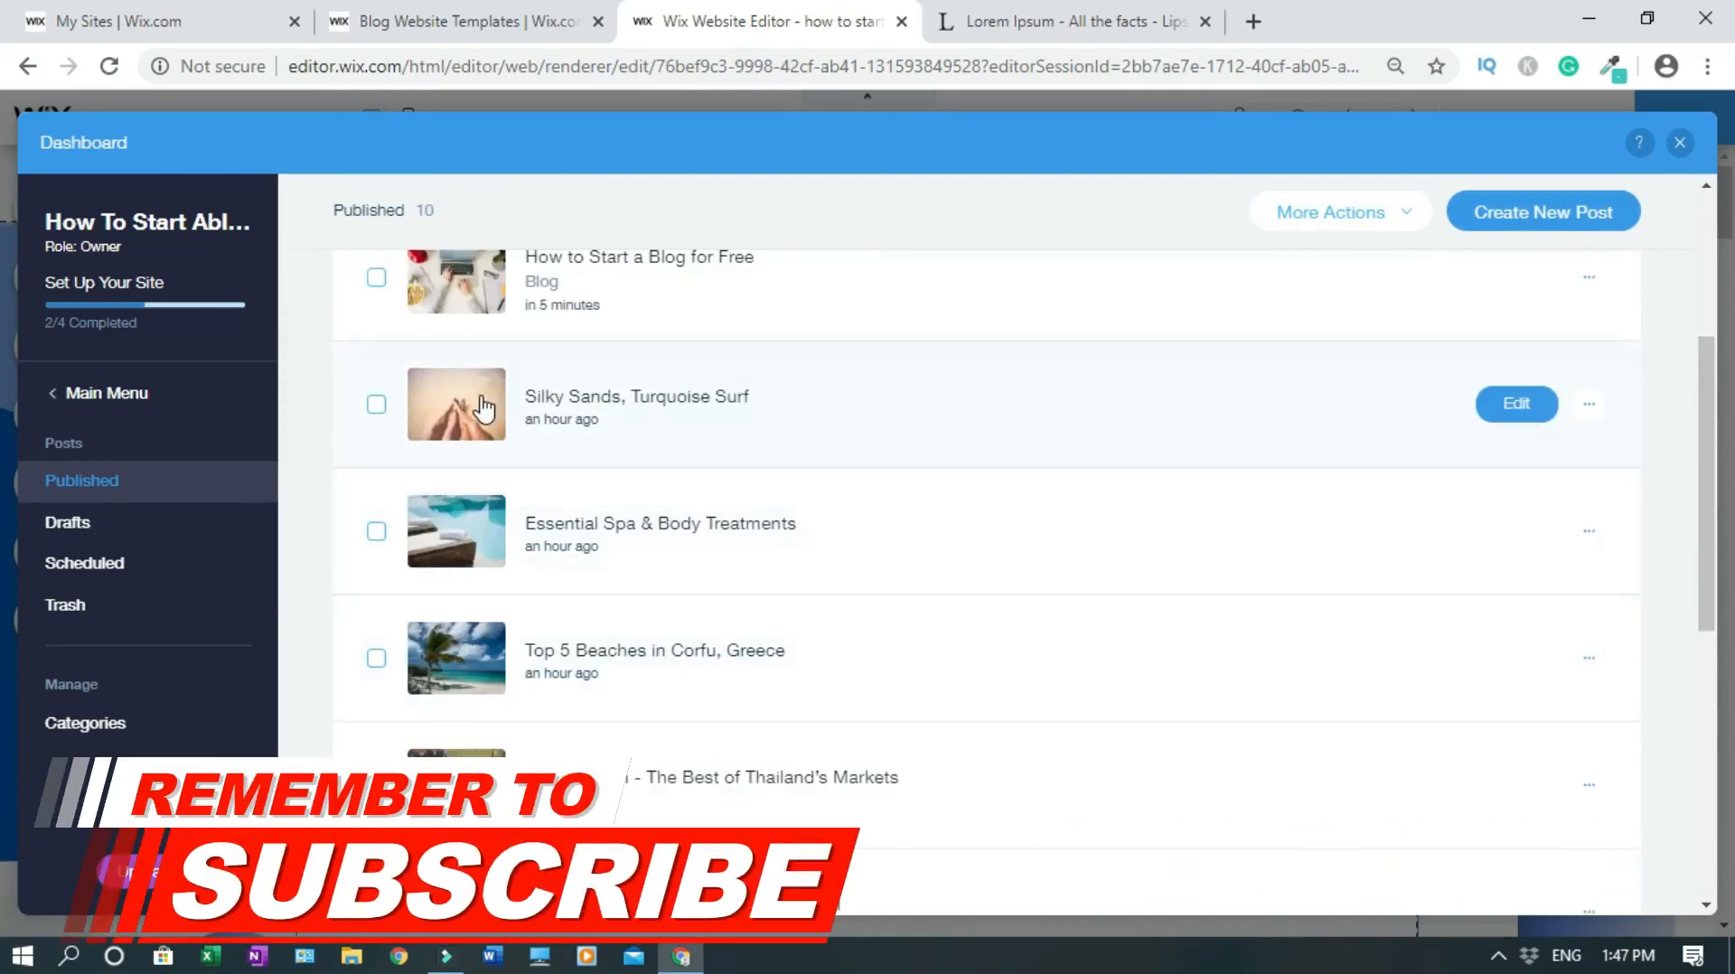
{"action": "left_click", "coordinate": [376, 404]}
{"action": "left_click", "coordinate": [376, 532]}
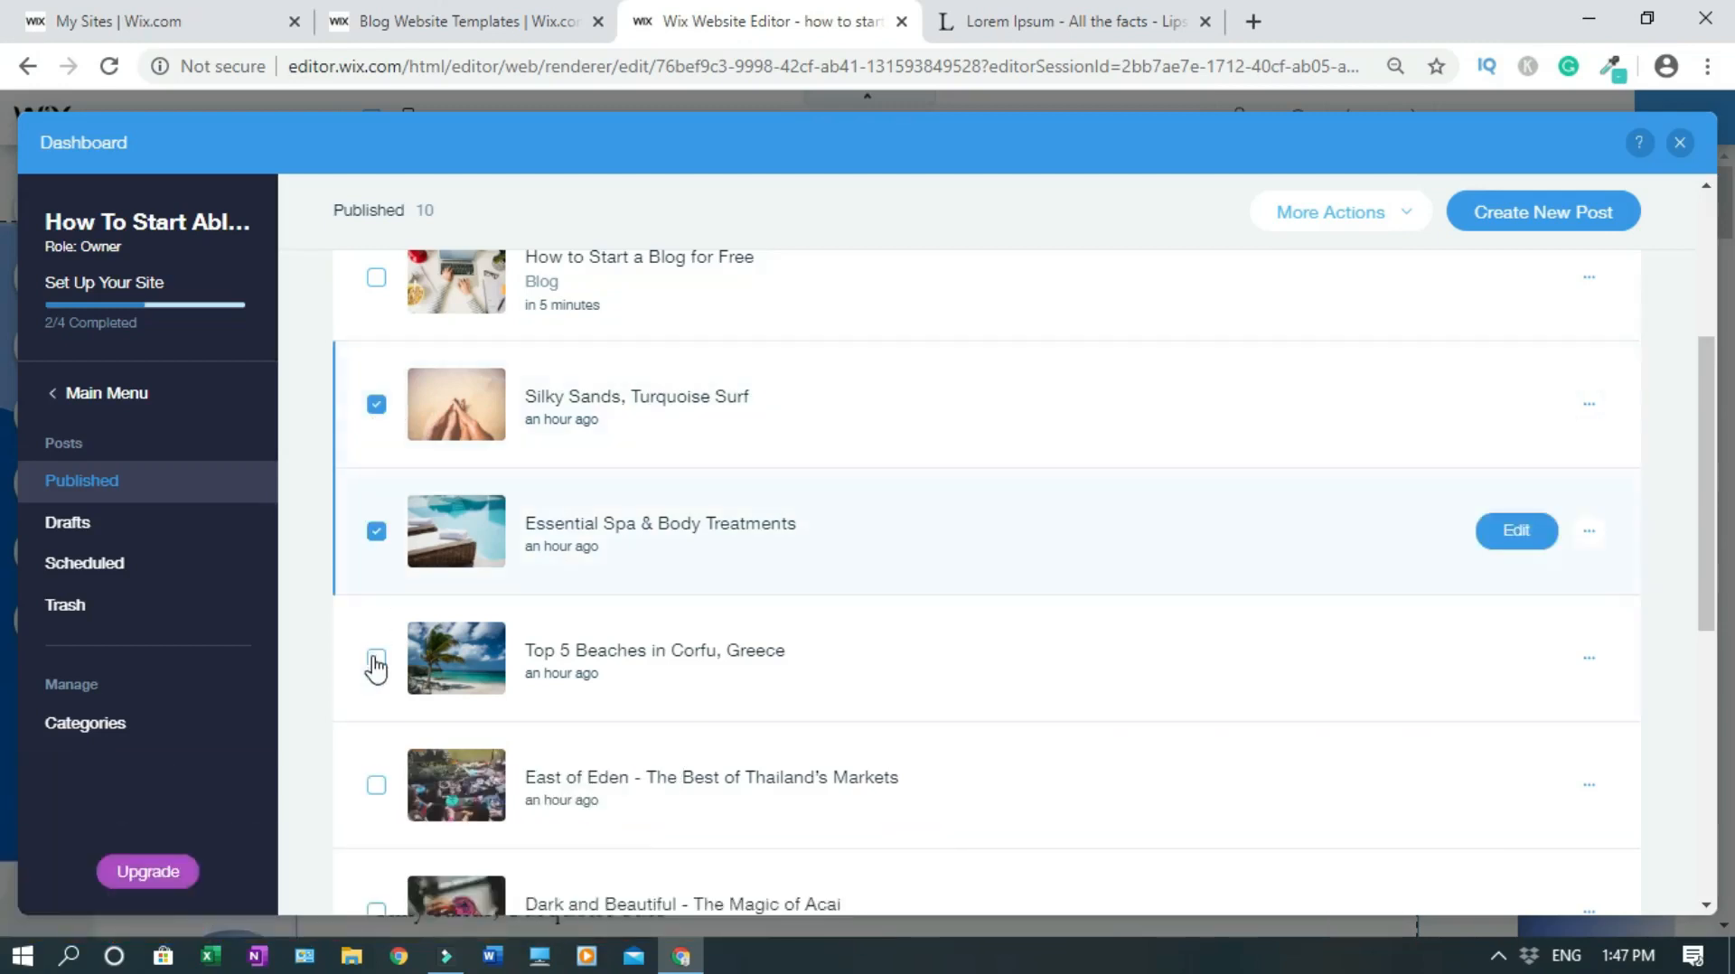
{"action": "left_click", "coordinate": [376, 659]}
{"action": "left_click", "coordinate": [376, 794]}
{"action": "left_click_drag", "start_coordinate": [1706, 486], "coordinate": [1714, 612]}
{"action": "left_click", "coordinate": [376, 624]}
{"action": "left_click", "coordinate": [376, 751]}
{"action": "left_click_drag", "start_coordinate": [1709, 542], "coordinate": [1674, 422]}
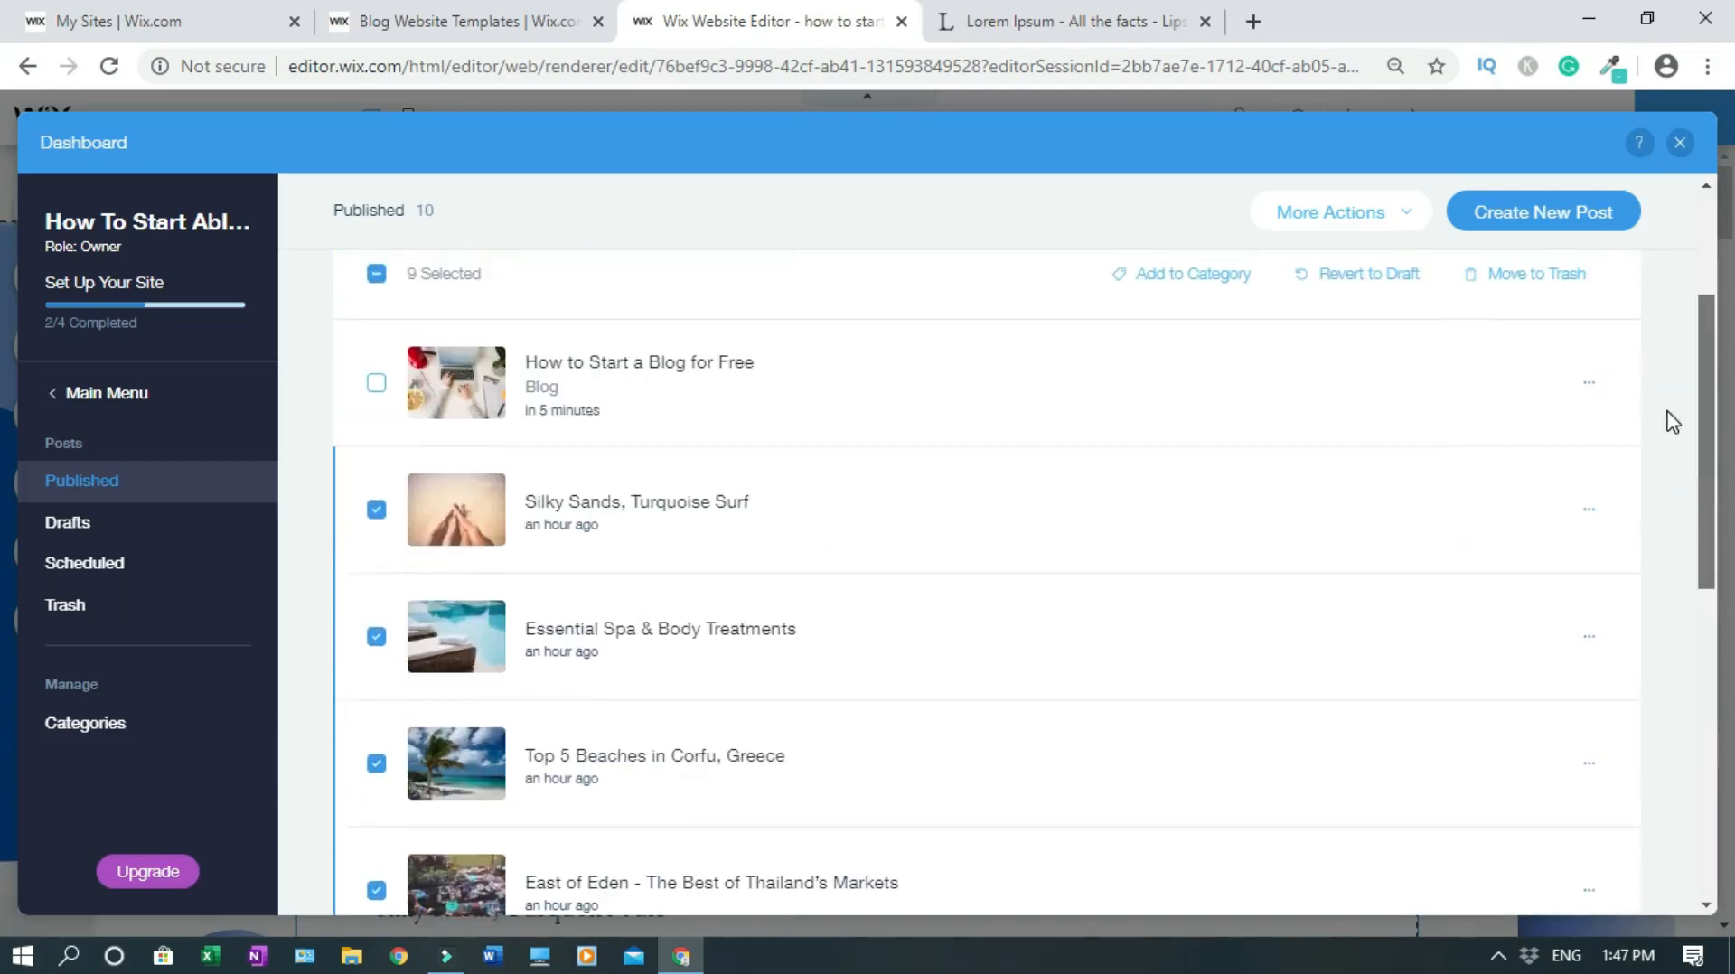
{"action": "left_click", "coordinate": [1493, 288]}
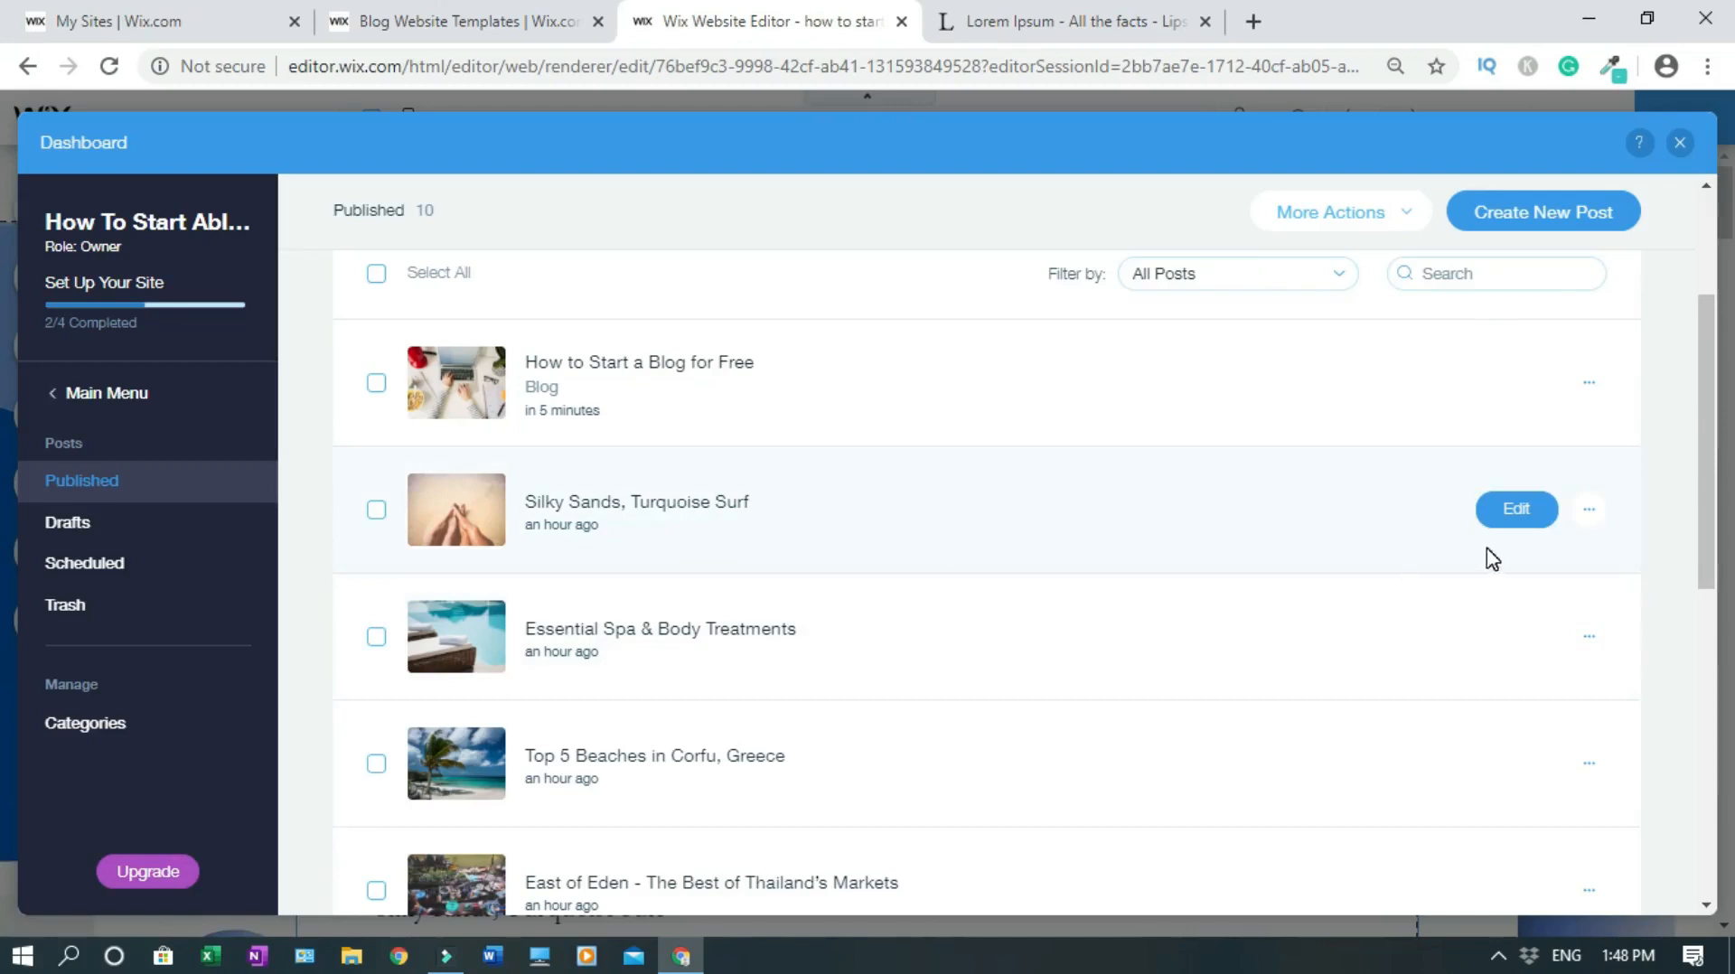
{"action": "left_click", "coordinate": [1592, 517]}
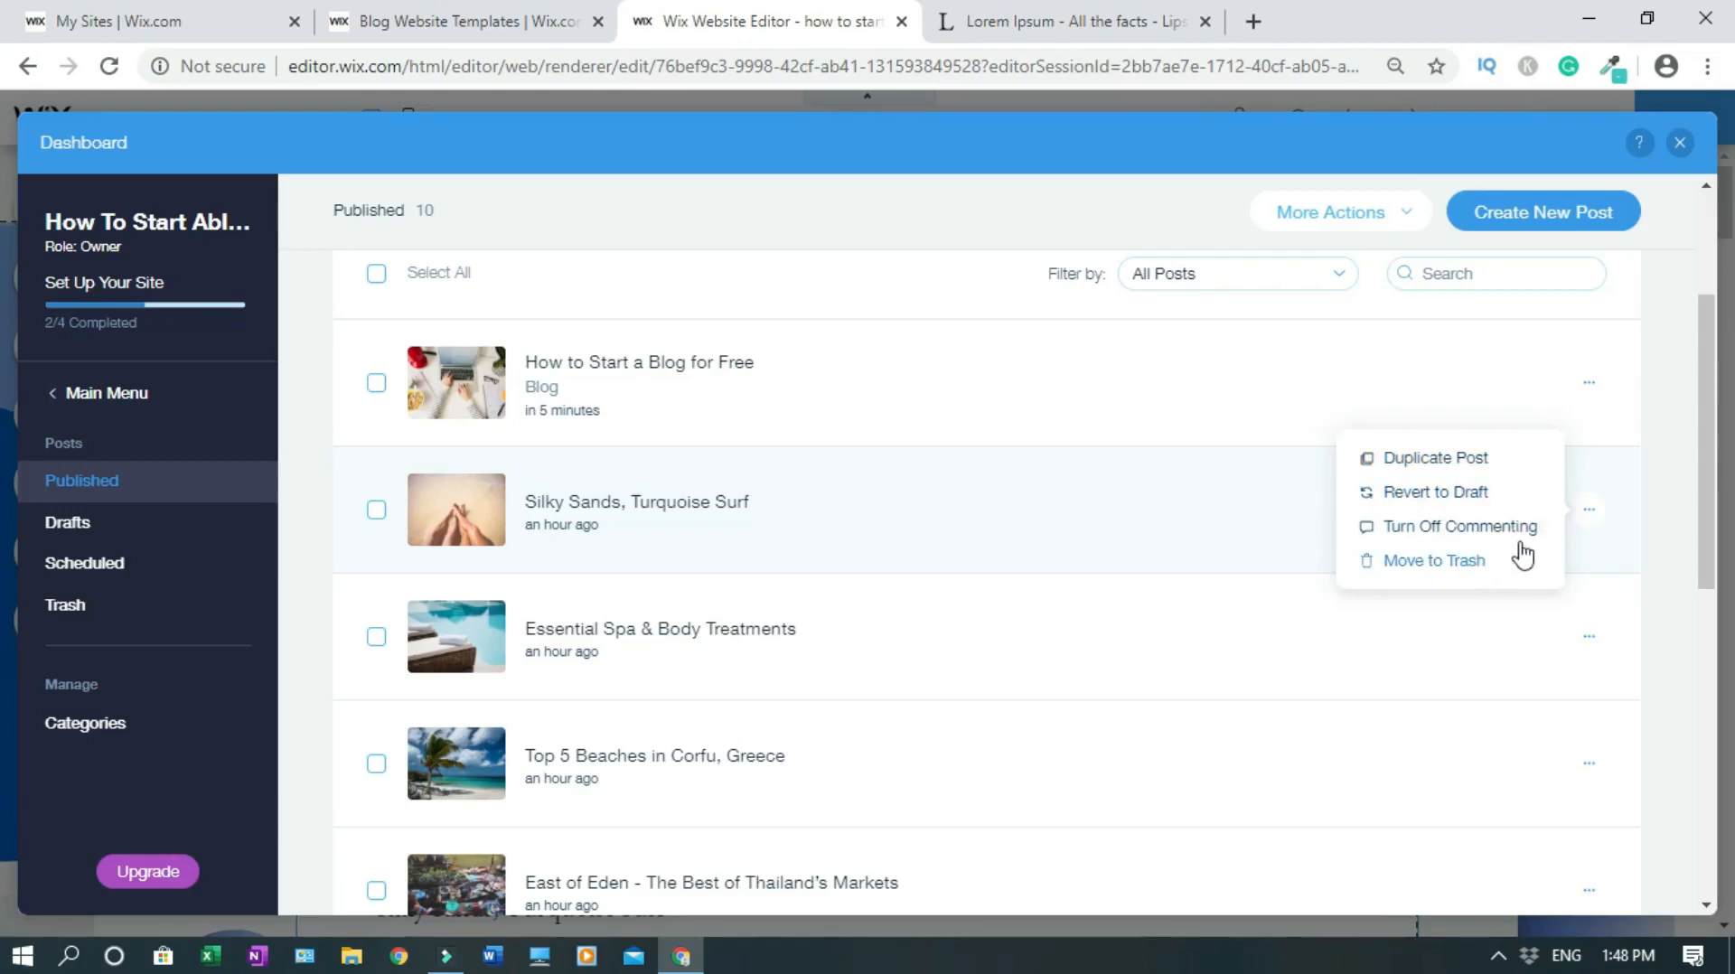
{"action": "left_click", "coordinate": [1428, 604]}
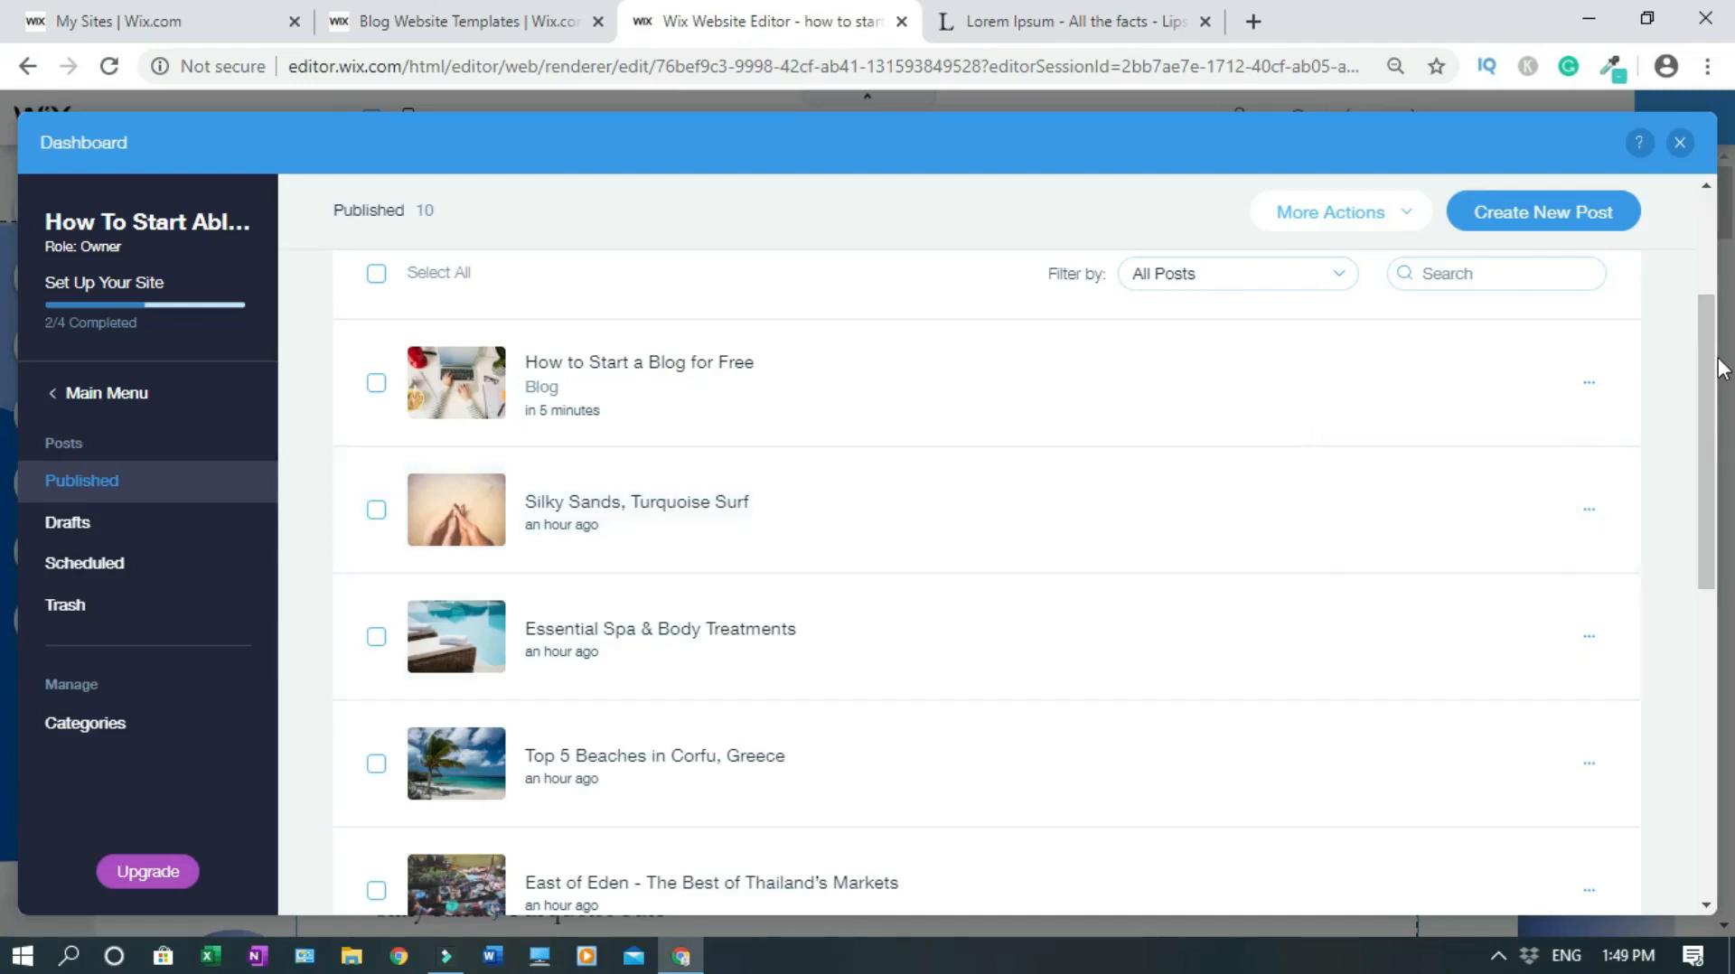
Step: Close the post dashboard and view the post feed on the Blog page
{"action": "left_click", "coordinate": [1682, 142]}
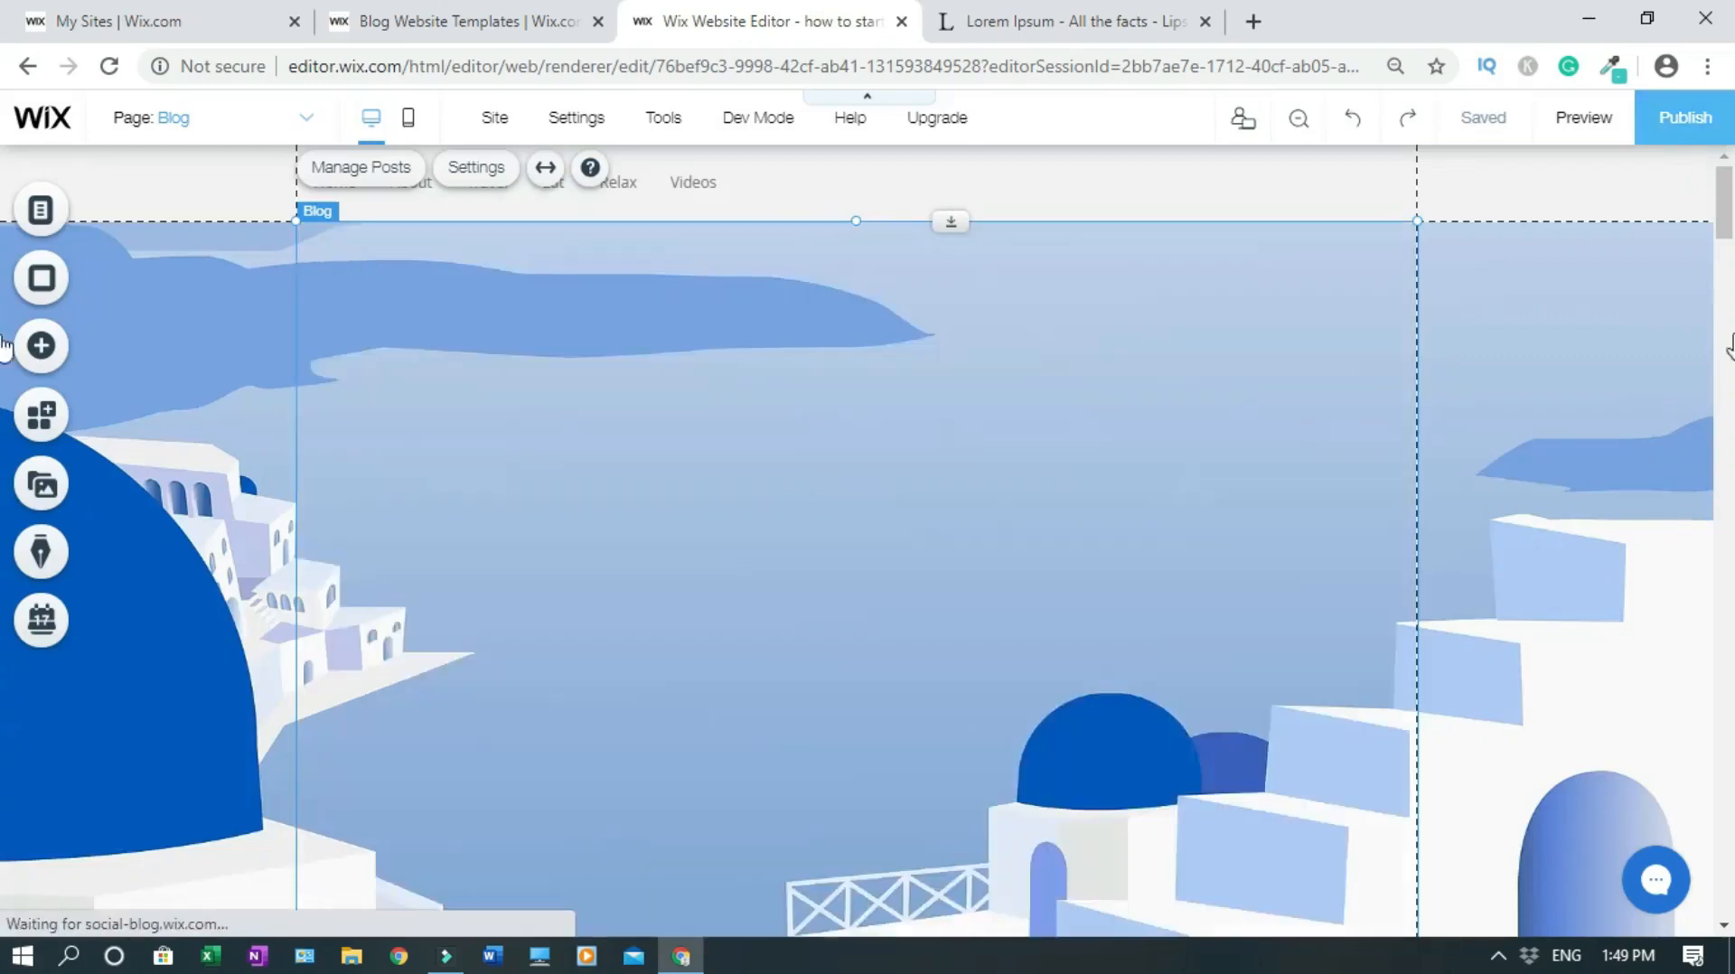
{"action": "mouse_move", "coordinate": [1729, 206]}
{"action": "left_mouse_down"}
{"action": "mouse_move", "coordinate": [1730, 457]}
{"action": "mouse_move", "coordinate": [1730, 226]}
{"action": "left_mouse_up"}
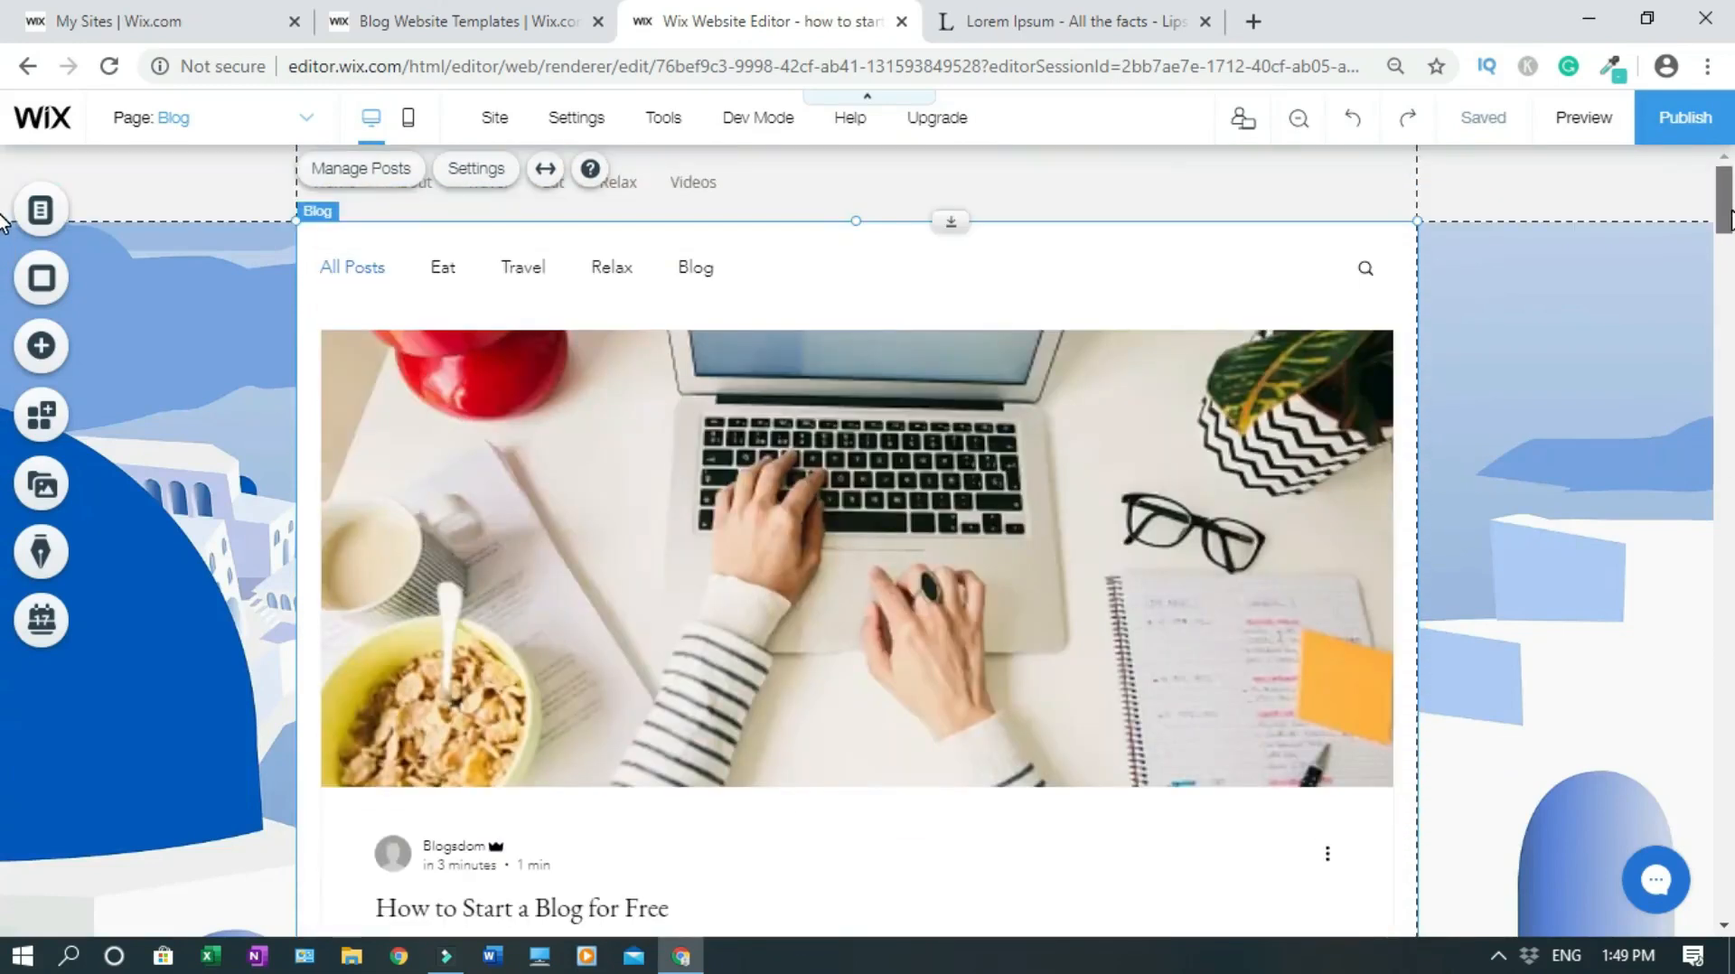